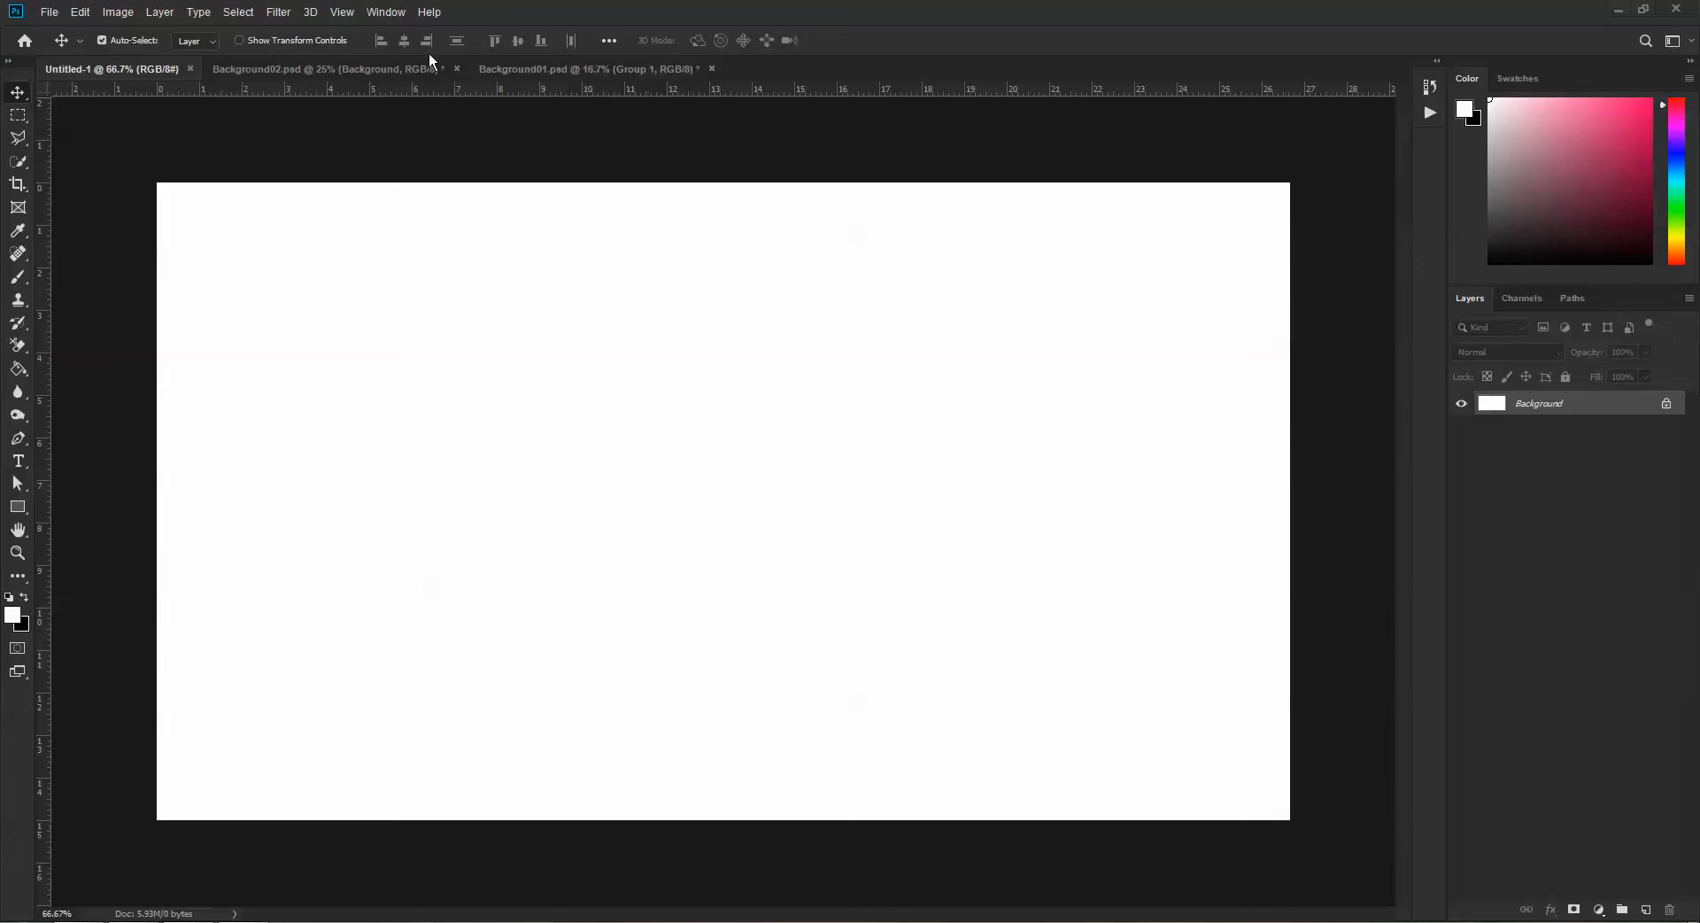
Step: Compare the edited and original photo in Background02.psd by hiding and showing Group 1
{"action": "left_click", "coordinate": [395, 67]}
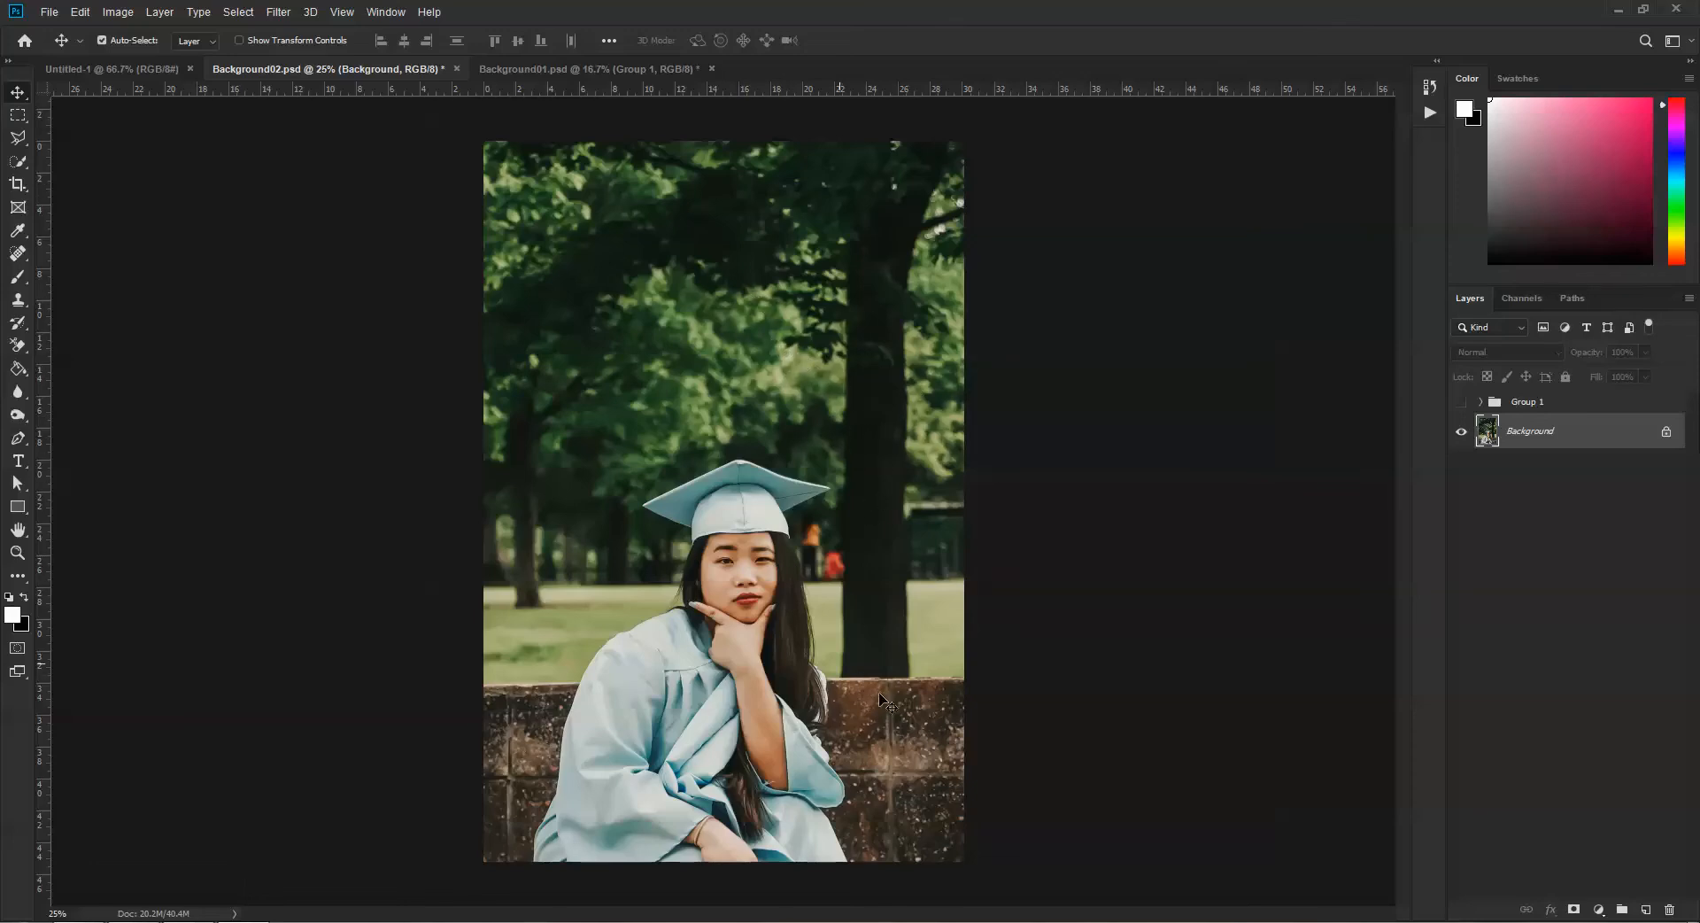
{"action": "left_click", "coordinate": [1462, 404]}
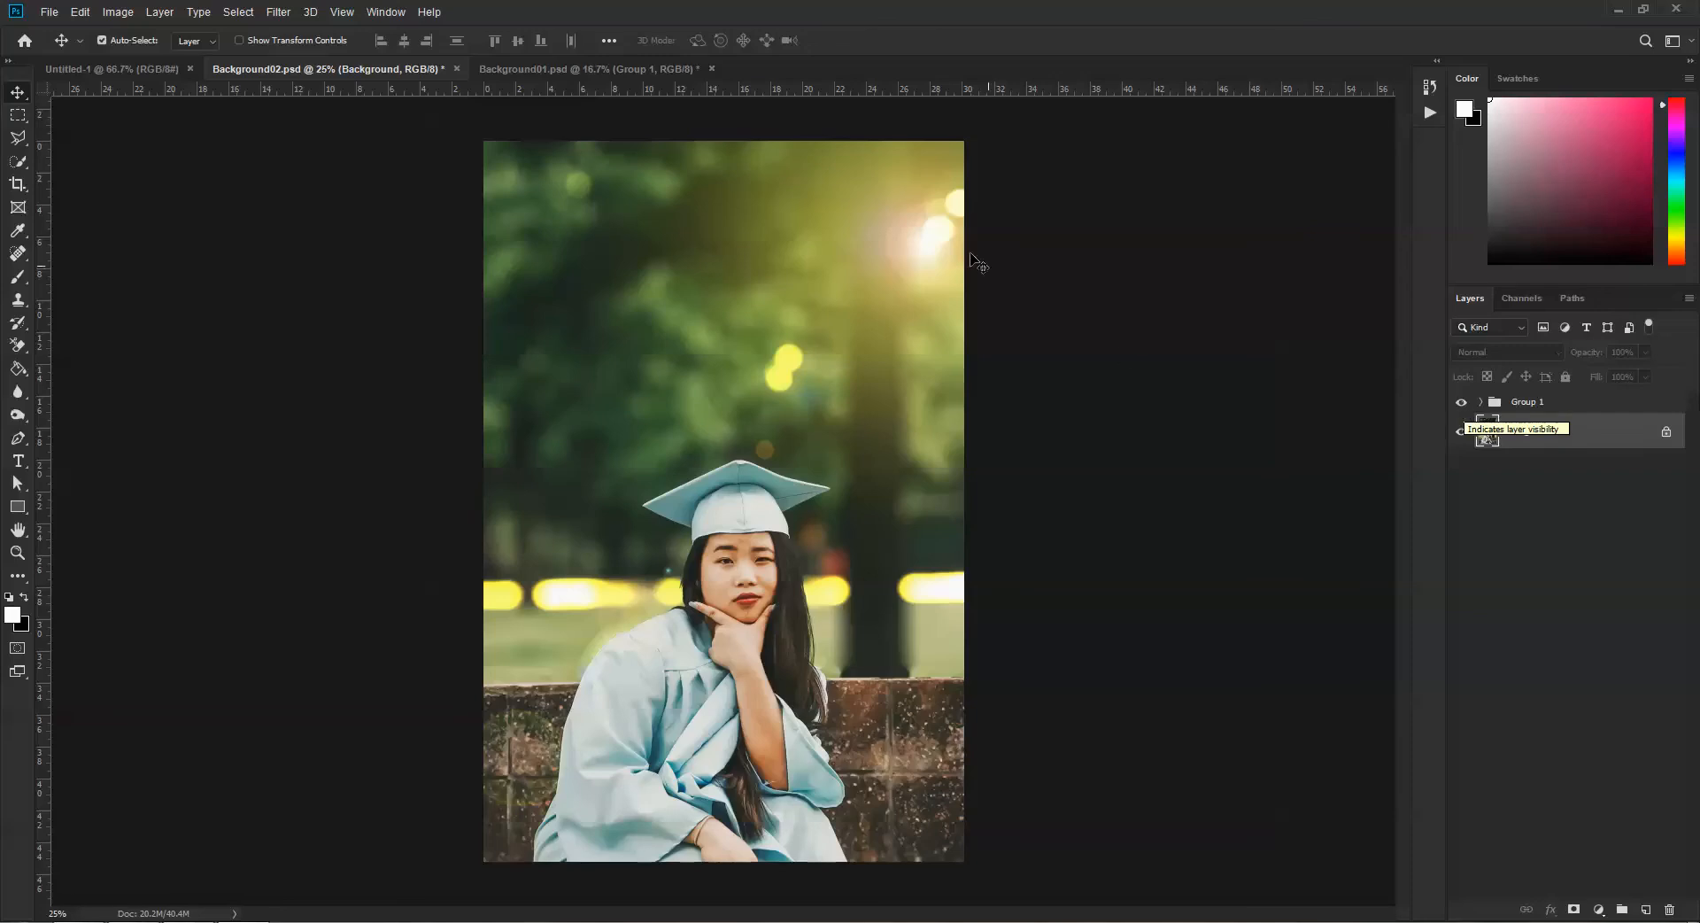
{"action": "left_click", "coordinate": [1462, 403]}
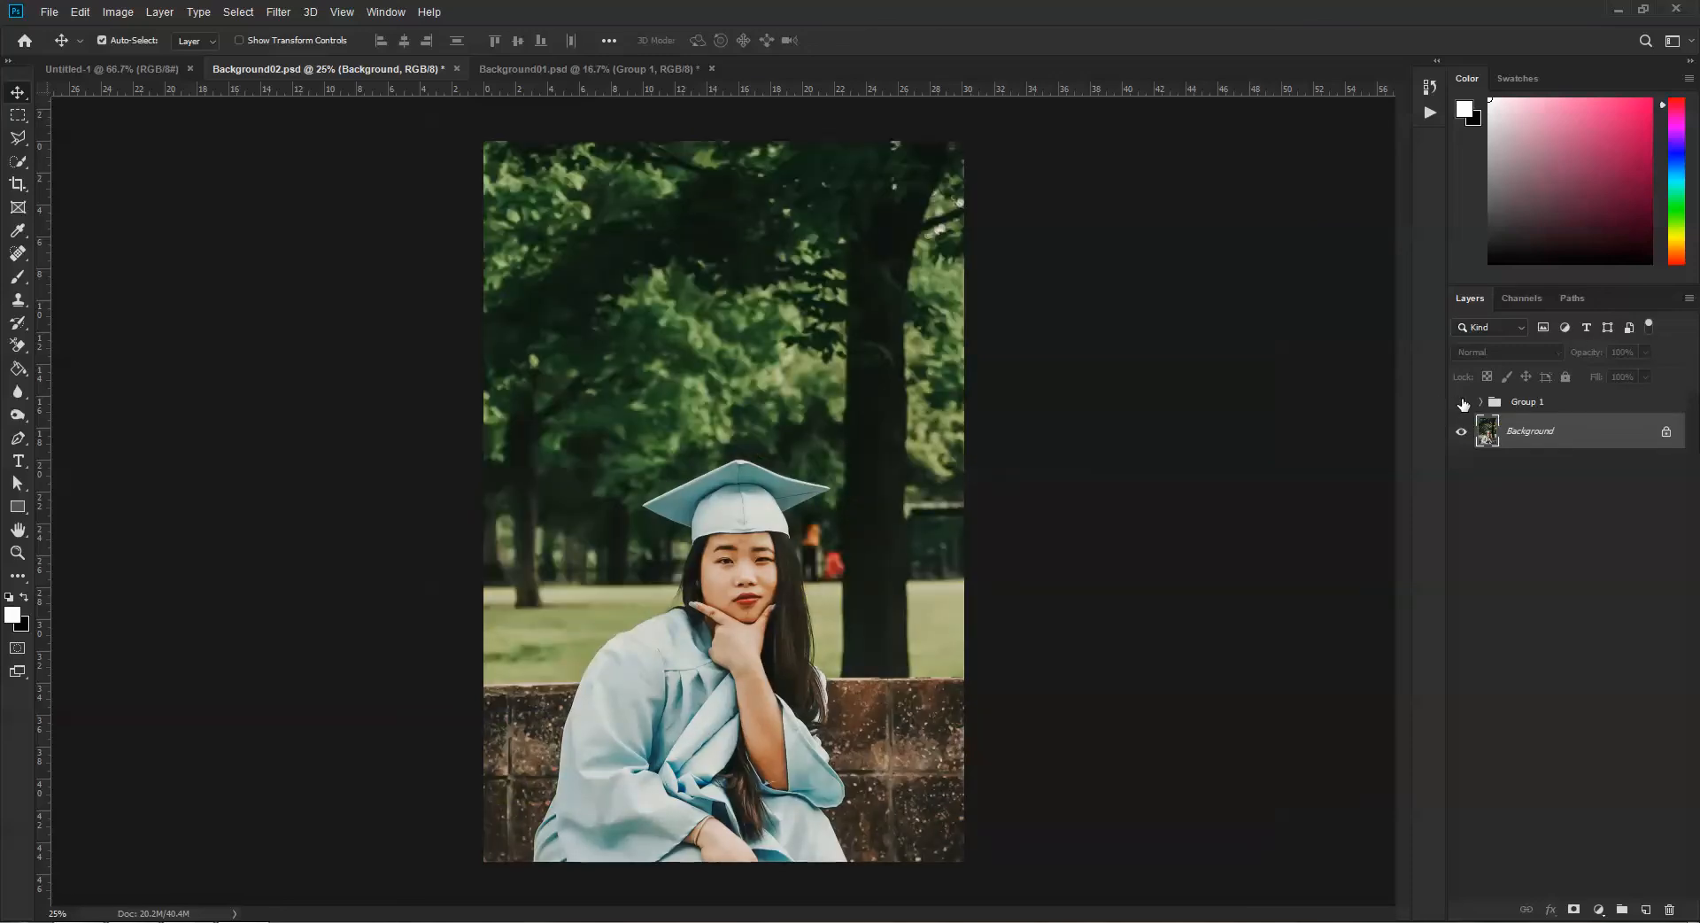
{"action": "left_click", "coordinate": [1462, 404]}
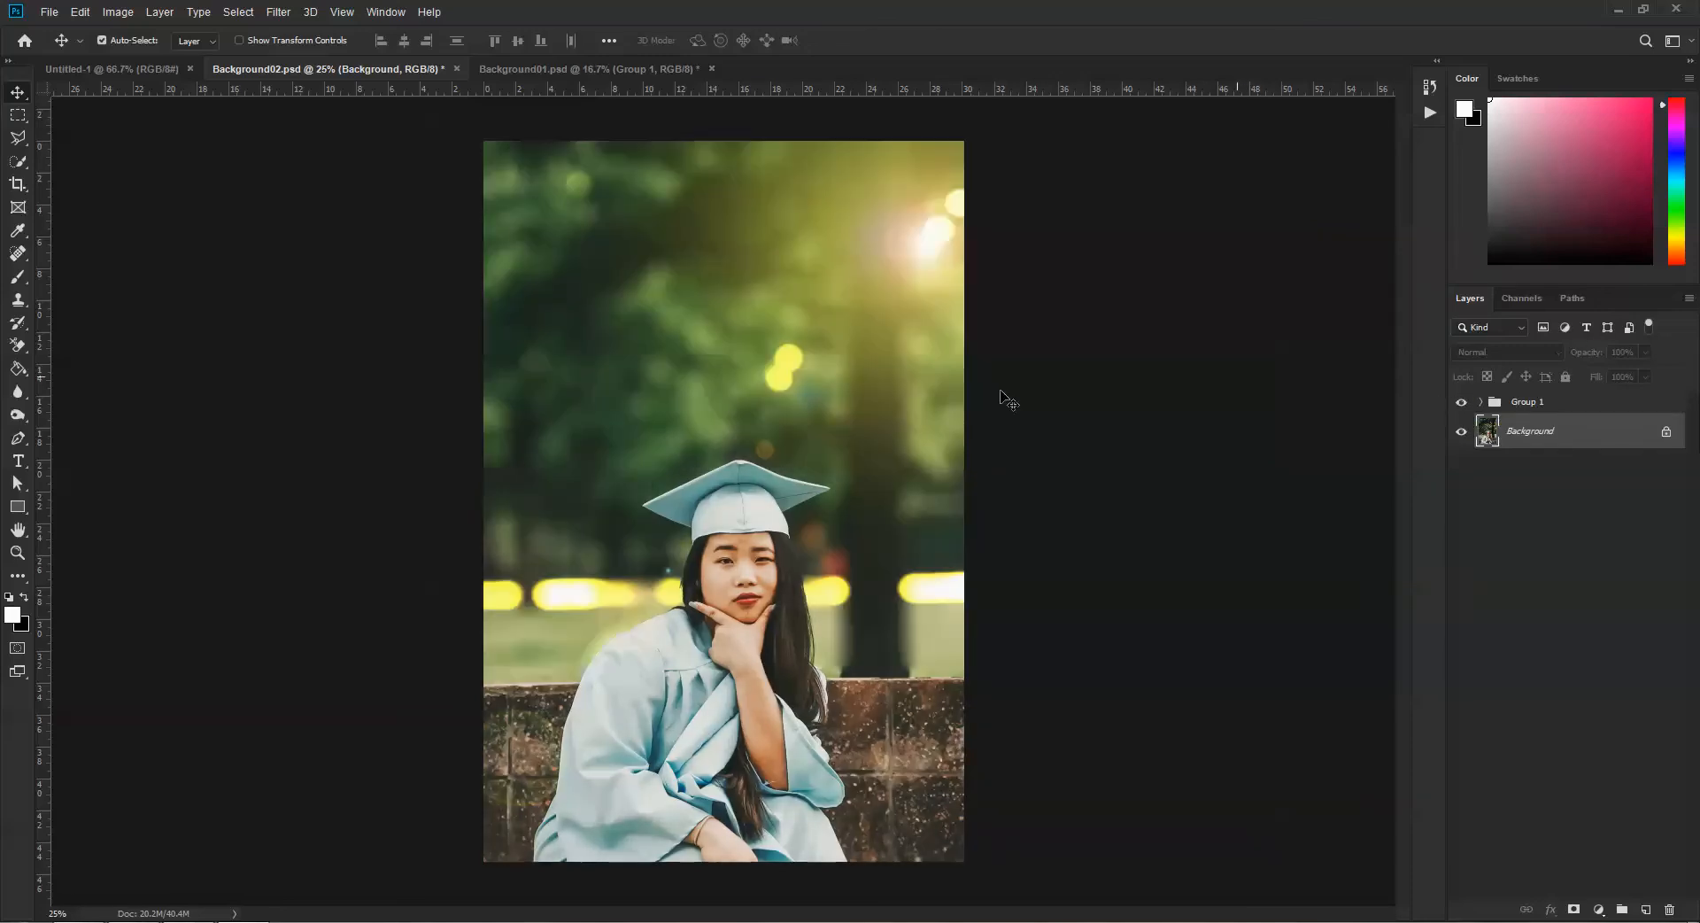
Step: Compare the edited and original photo in Background01.psd by showing and hiding Group 1
{"action": "left_click", "coordinate": [560, 69]}
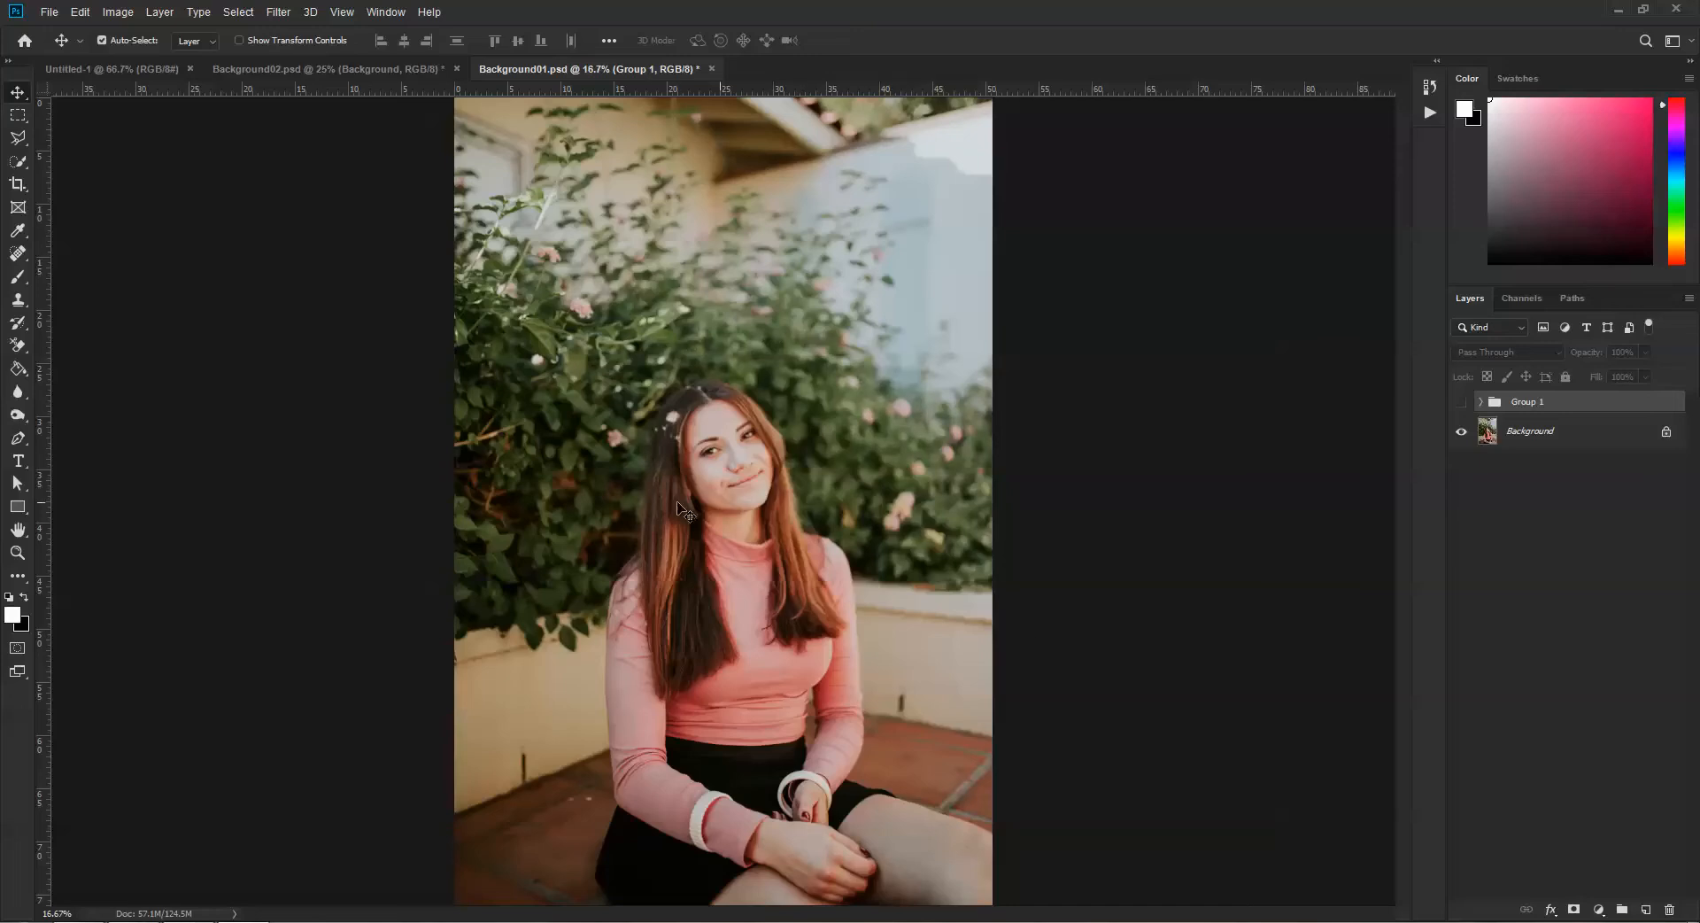
{"action": "left_click", "coordinate": [1461, 402]}
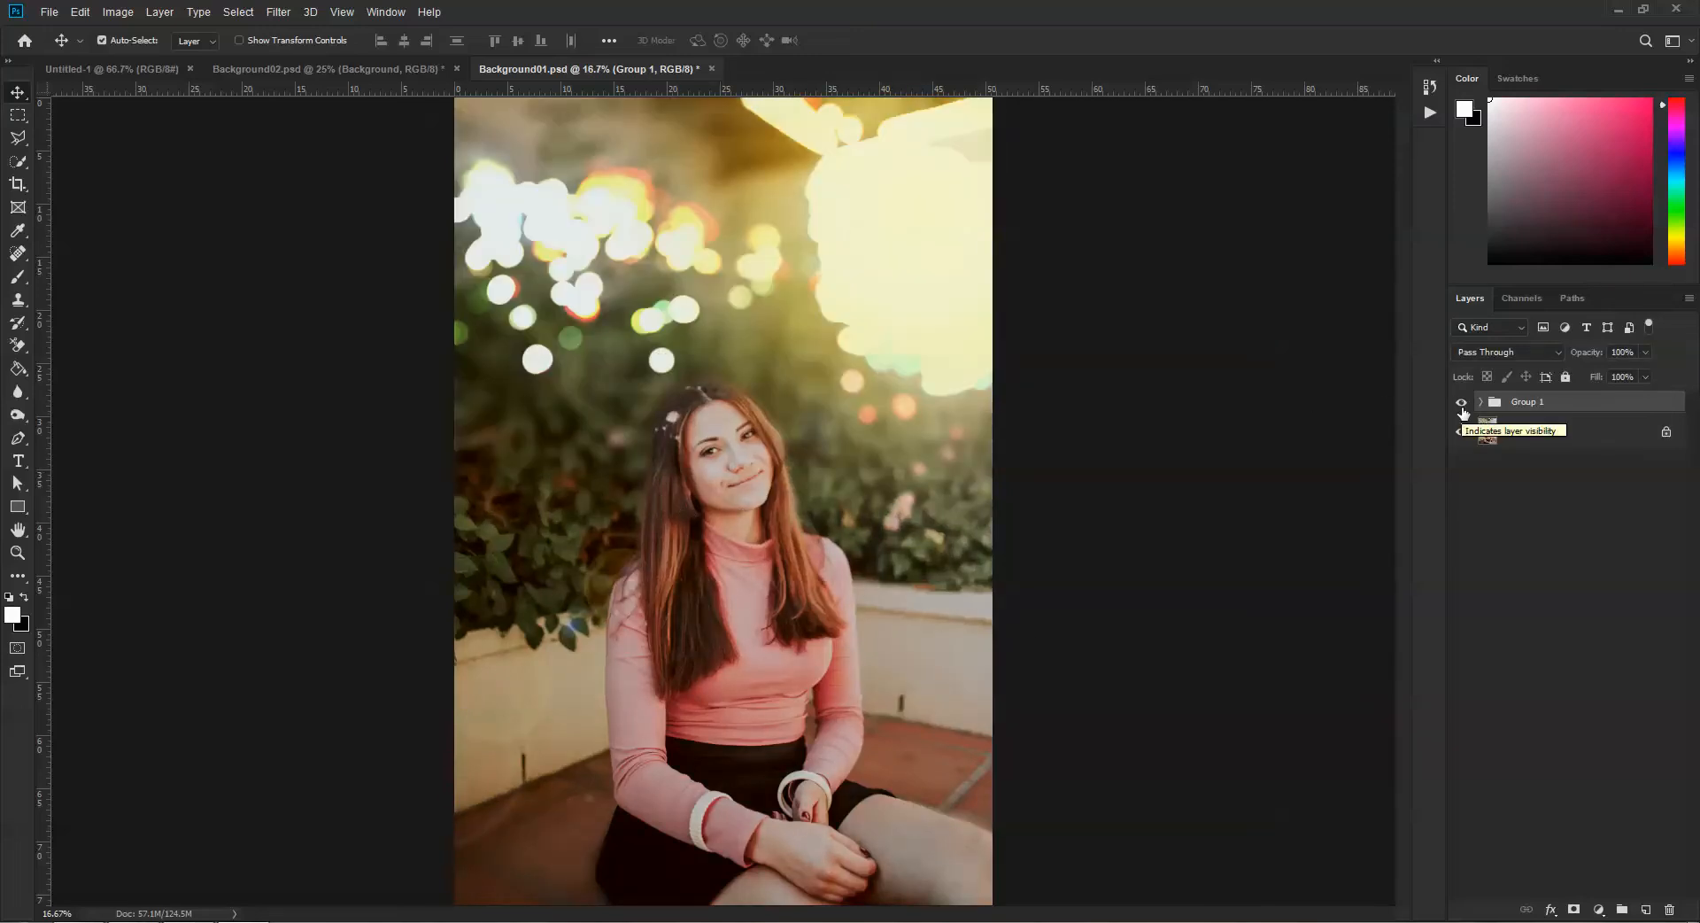
{"action": "left_click", "coordinate": [1461, 404]}
{"action": "left_click", "coordinate": [1461, 404]}
{"action": "left_click", "coordinate": [1461, 404]}
Step: Close Background01.psd without saving, and close Background02.psd with its changes saved
{"action": "left_click", "coordinate": [711, 68]}
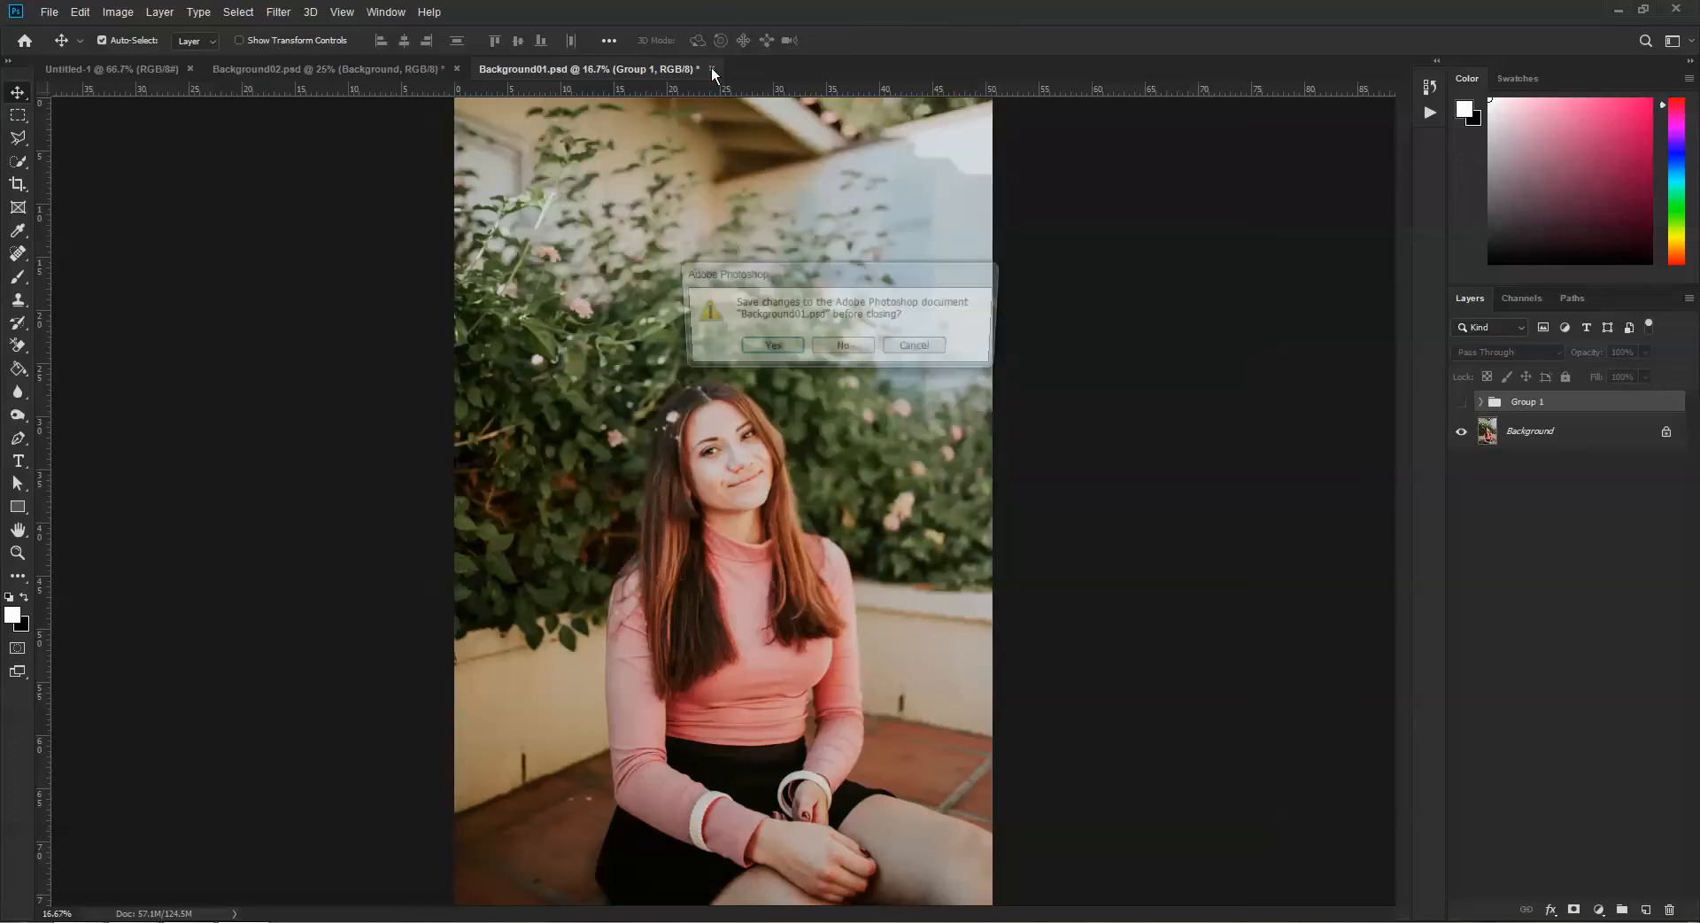
{"action": "left_click", "coordinate": [842, 346]}
{"action": "left_click", "coordinate": [456, 69]}
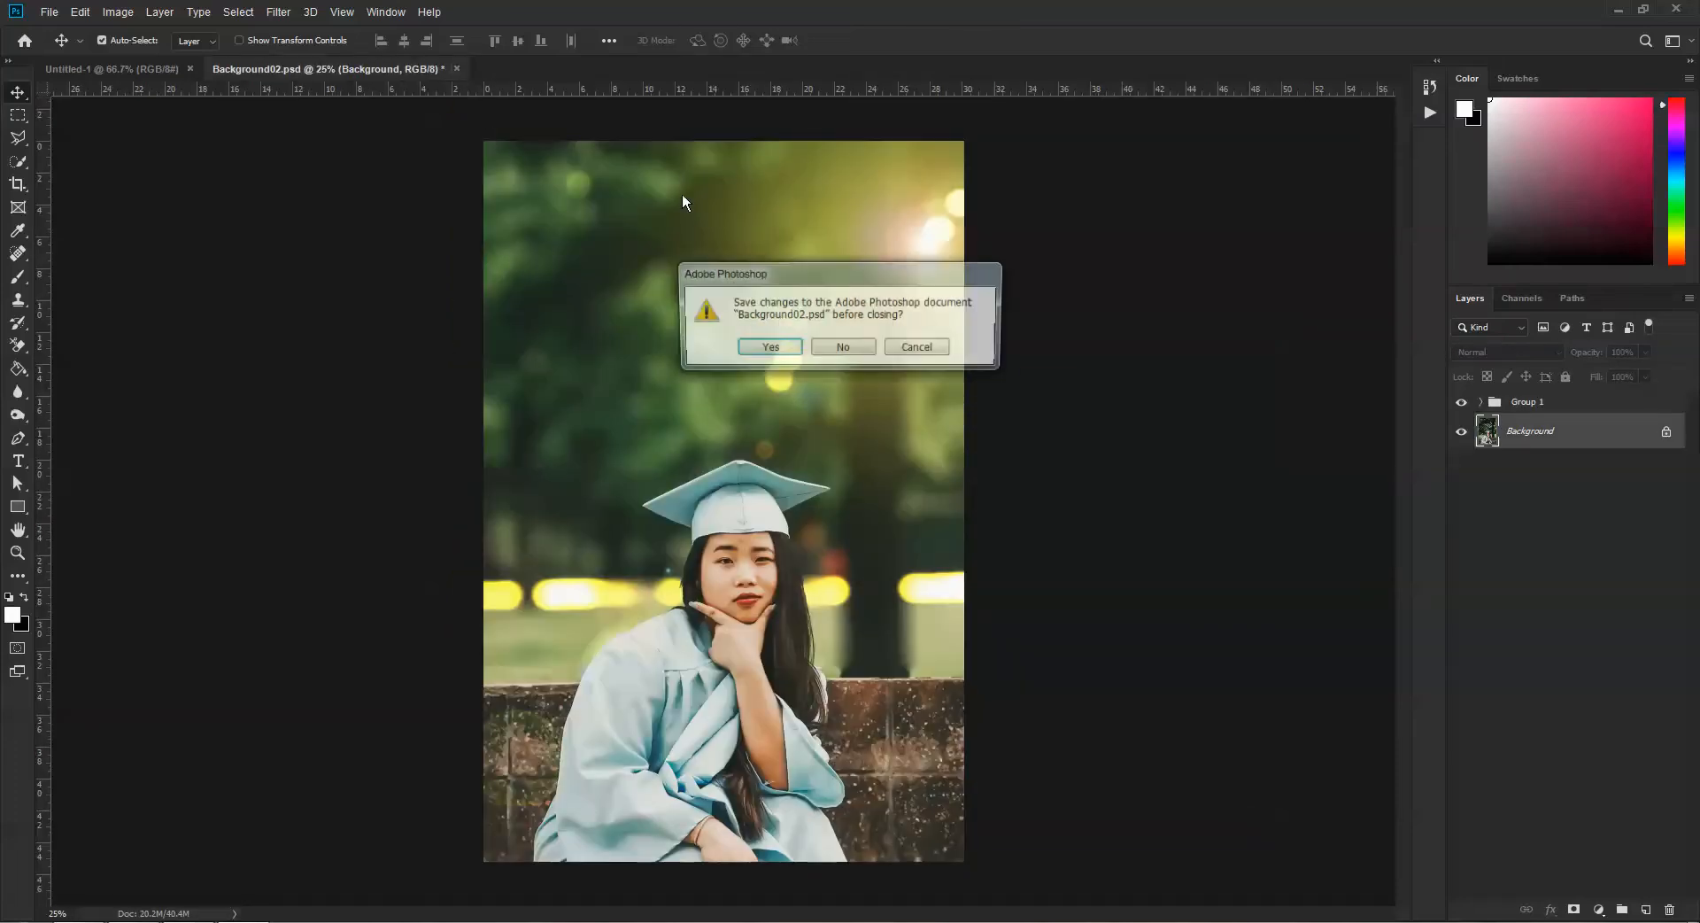
{"action": "left_click", "coordinate": [756, 345]}
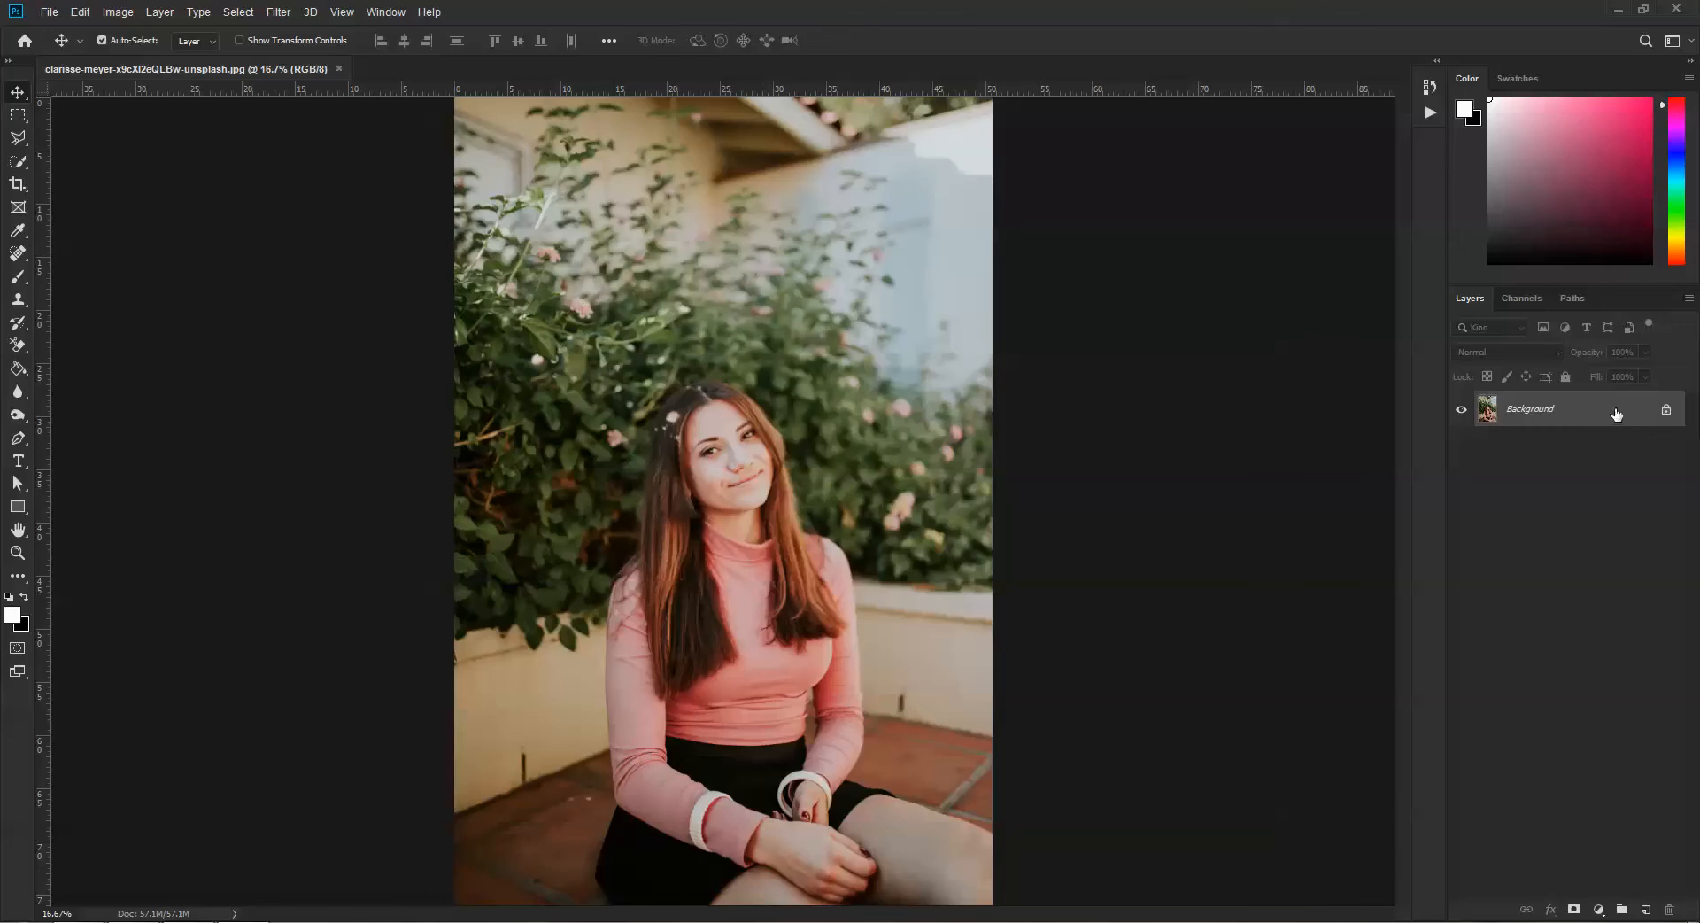
Step: Duplicate the Background layer of the portrait photo and convert the copy to a smart object
{"action": "left_click_drag", "start_coordinate": [1619, 414], "coordinate": [1645, 909]}
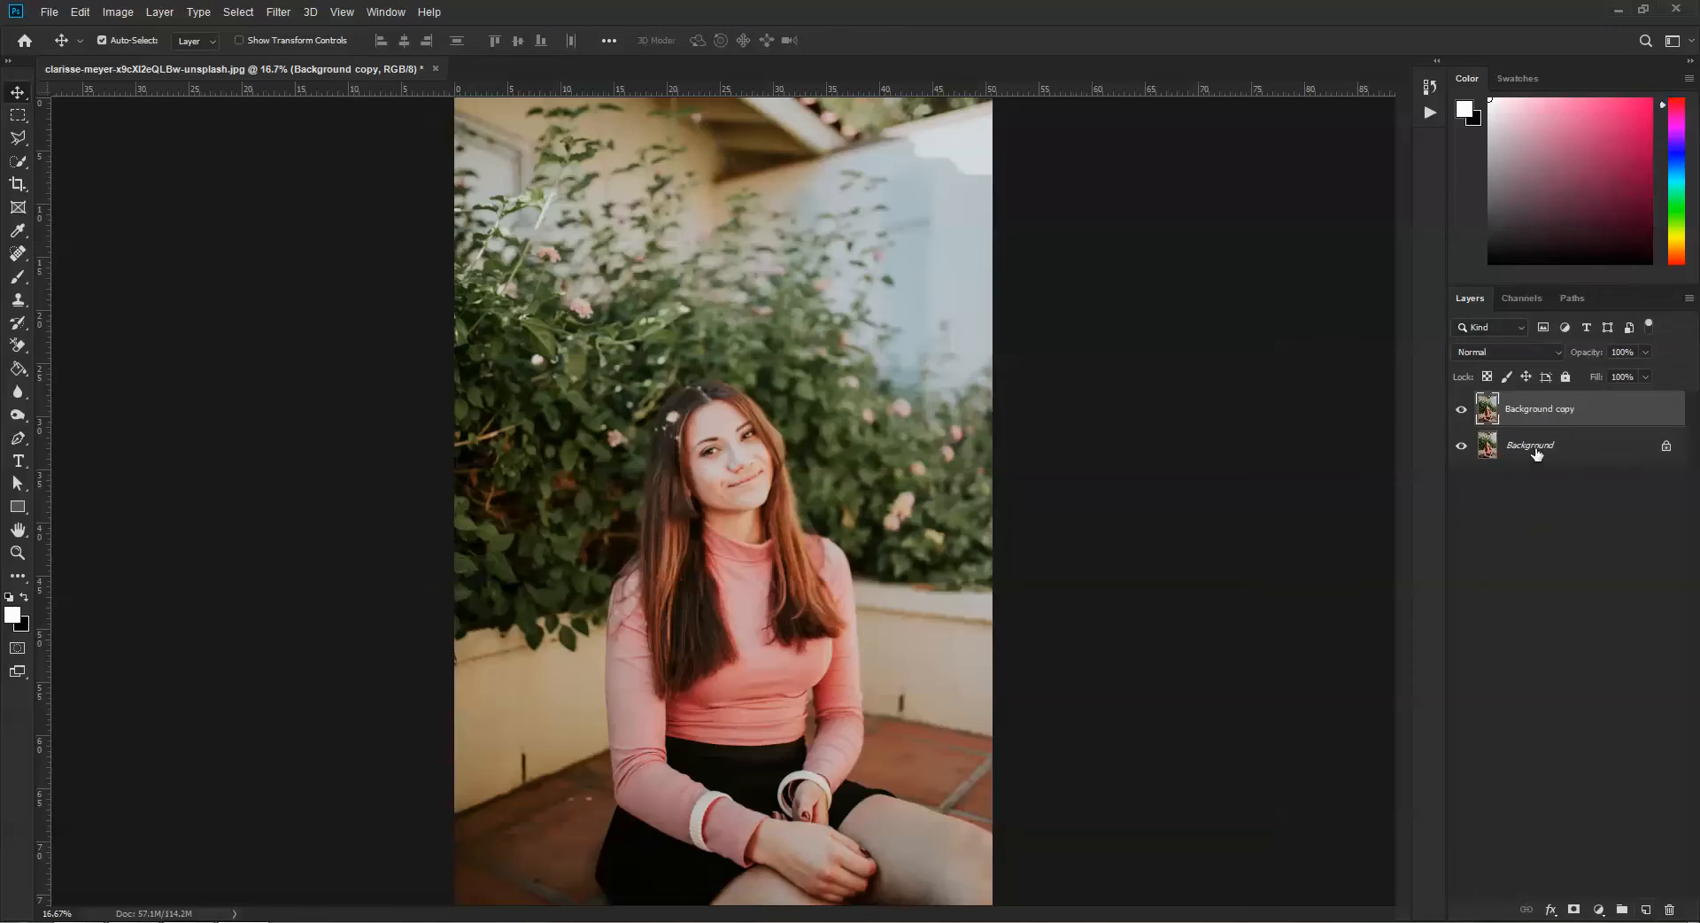
{"action": "right_click", "coordinate": [1547, 411]}
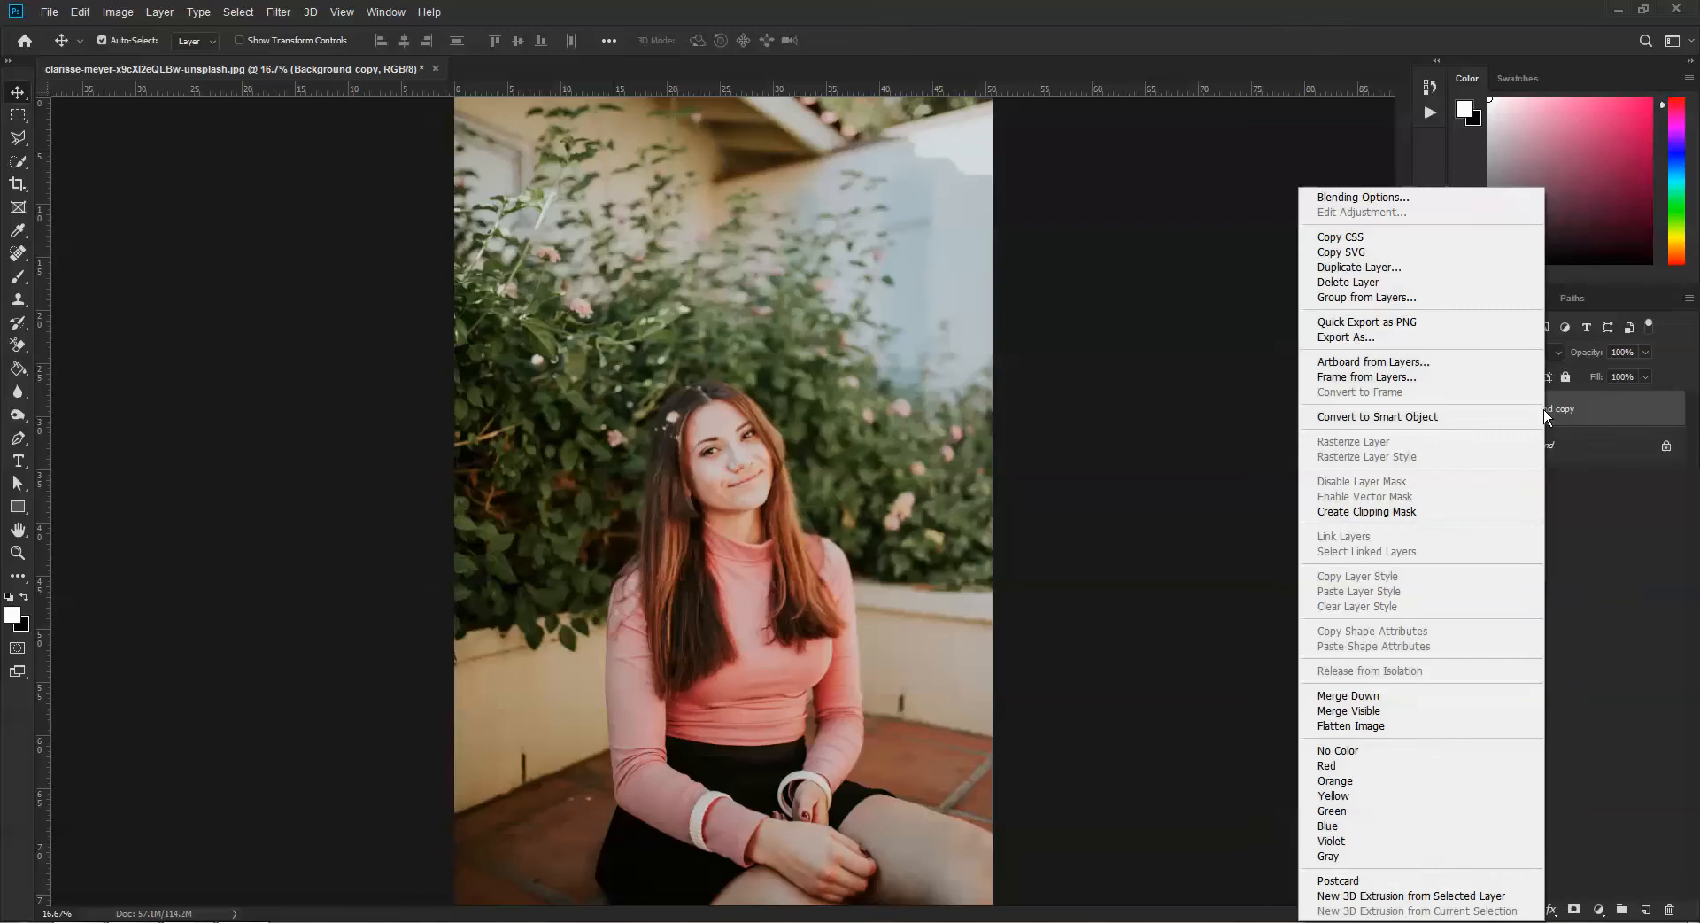
{"action": "left_click", "coordinate": [1438, 415]}
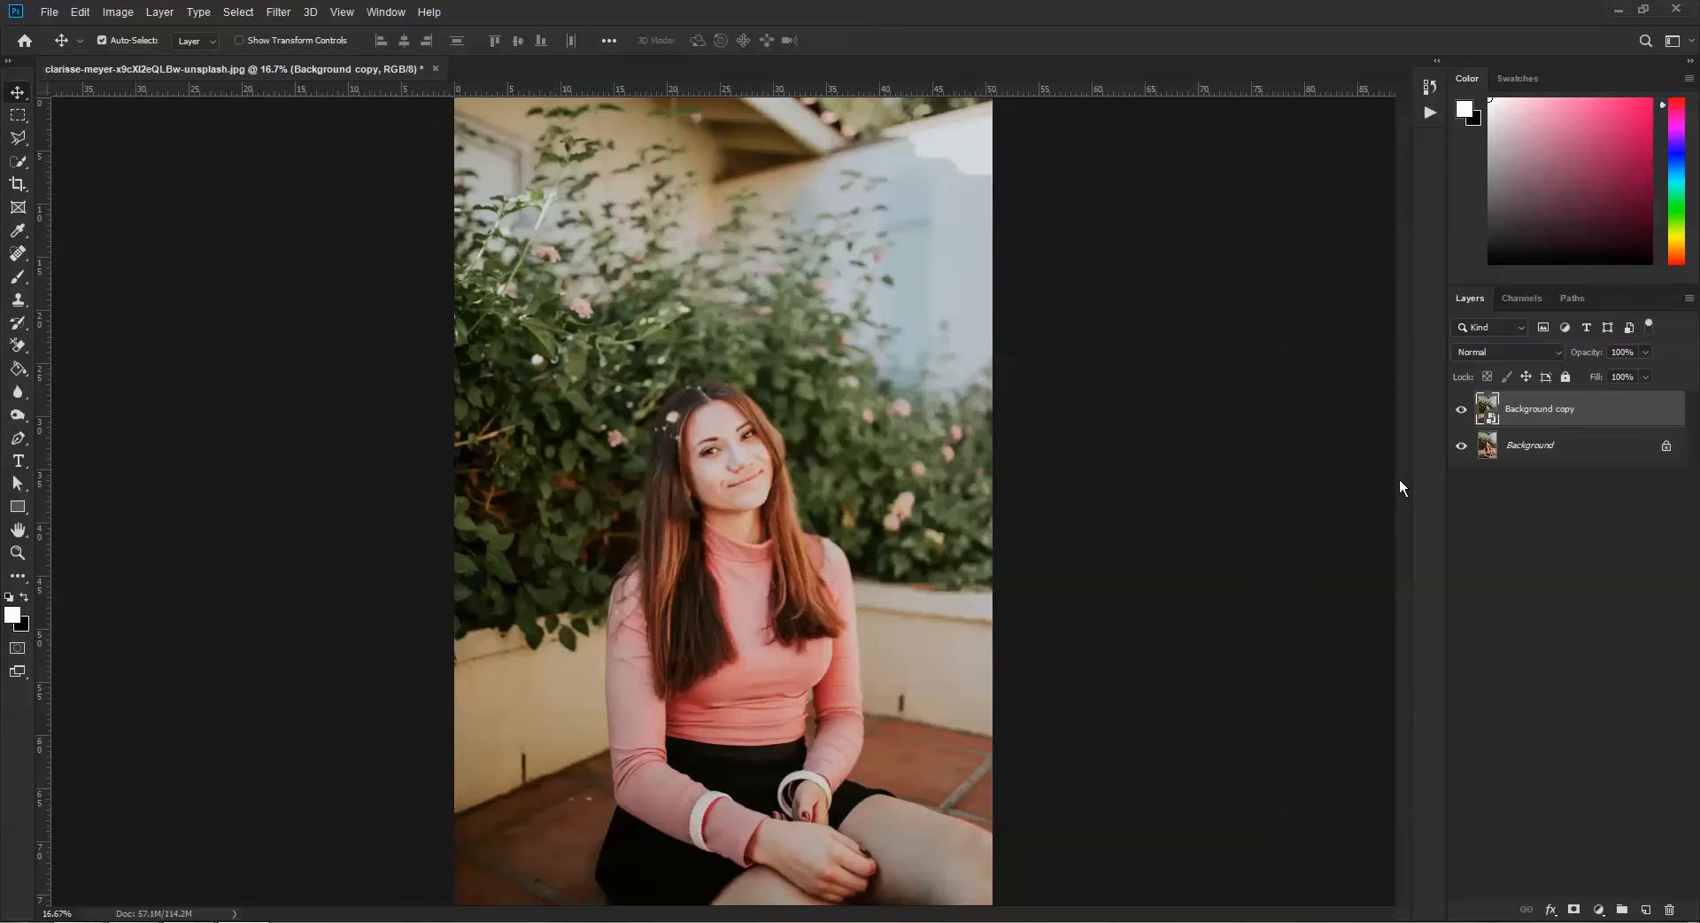
Step: Create a new 1920 x 1080 px RGB document at 72 ppi with a white background
{"action": "left_click", "coordinate": [49, 12]}
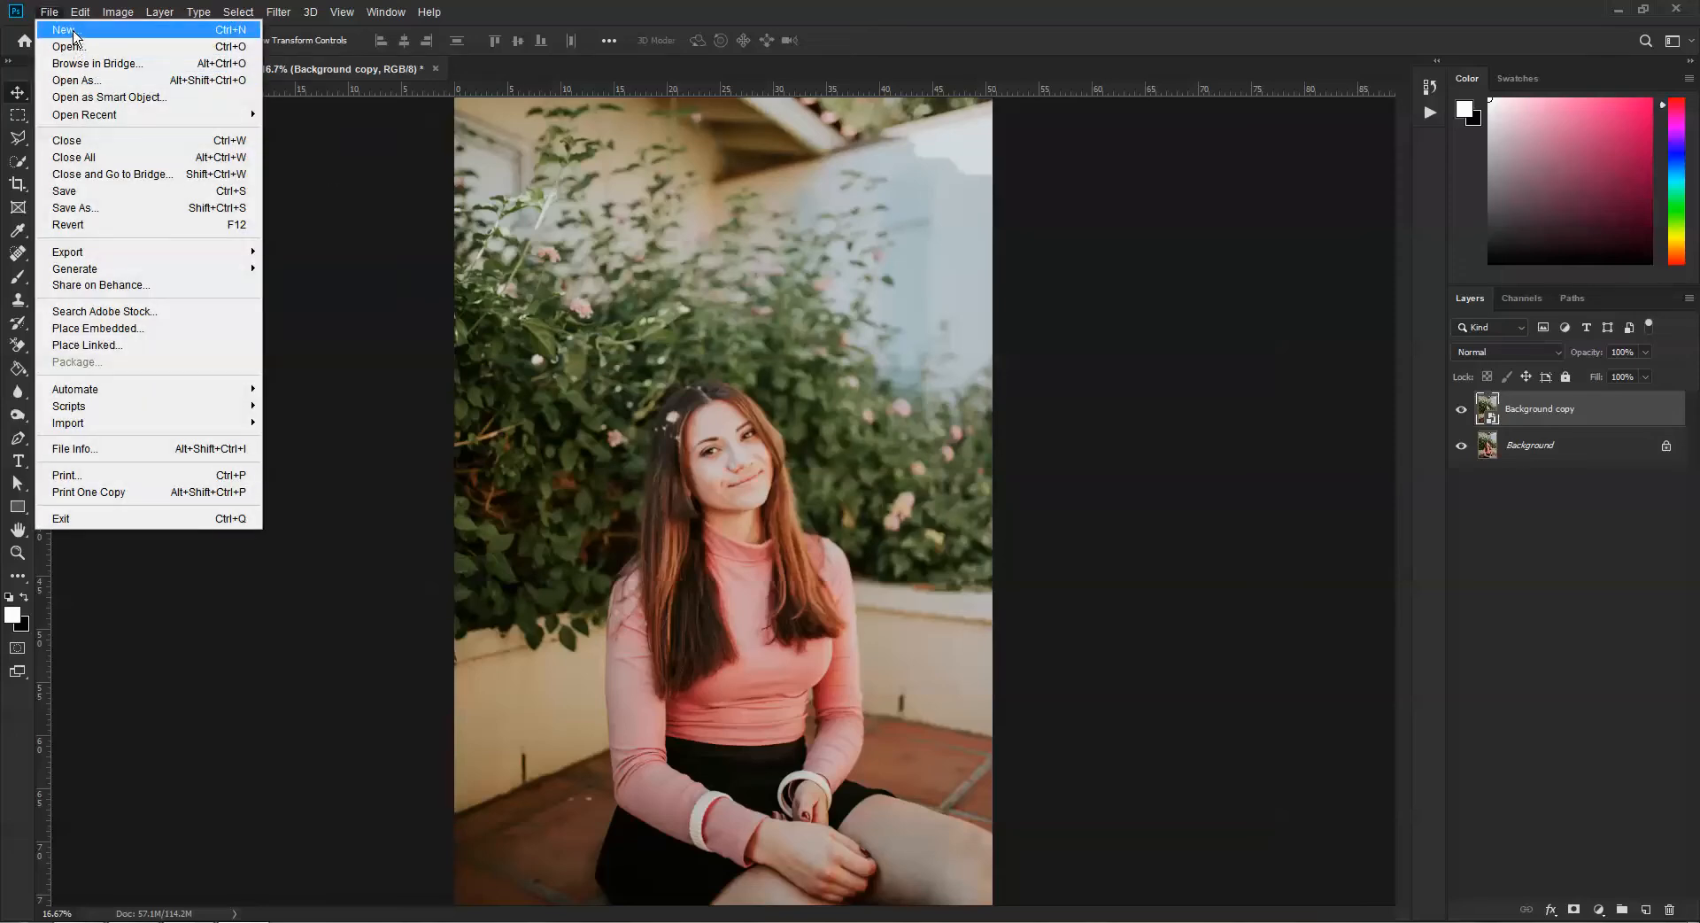
{"action": "left_click", "coordinate": [69, 31]}
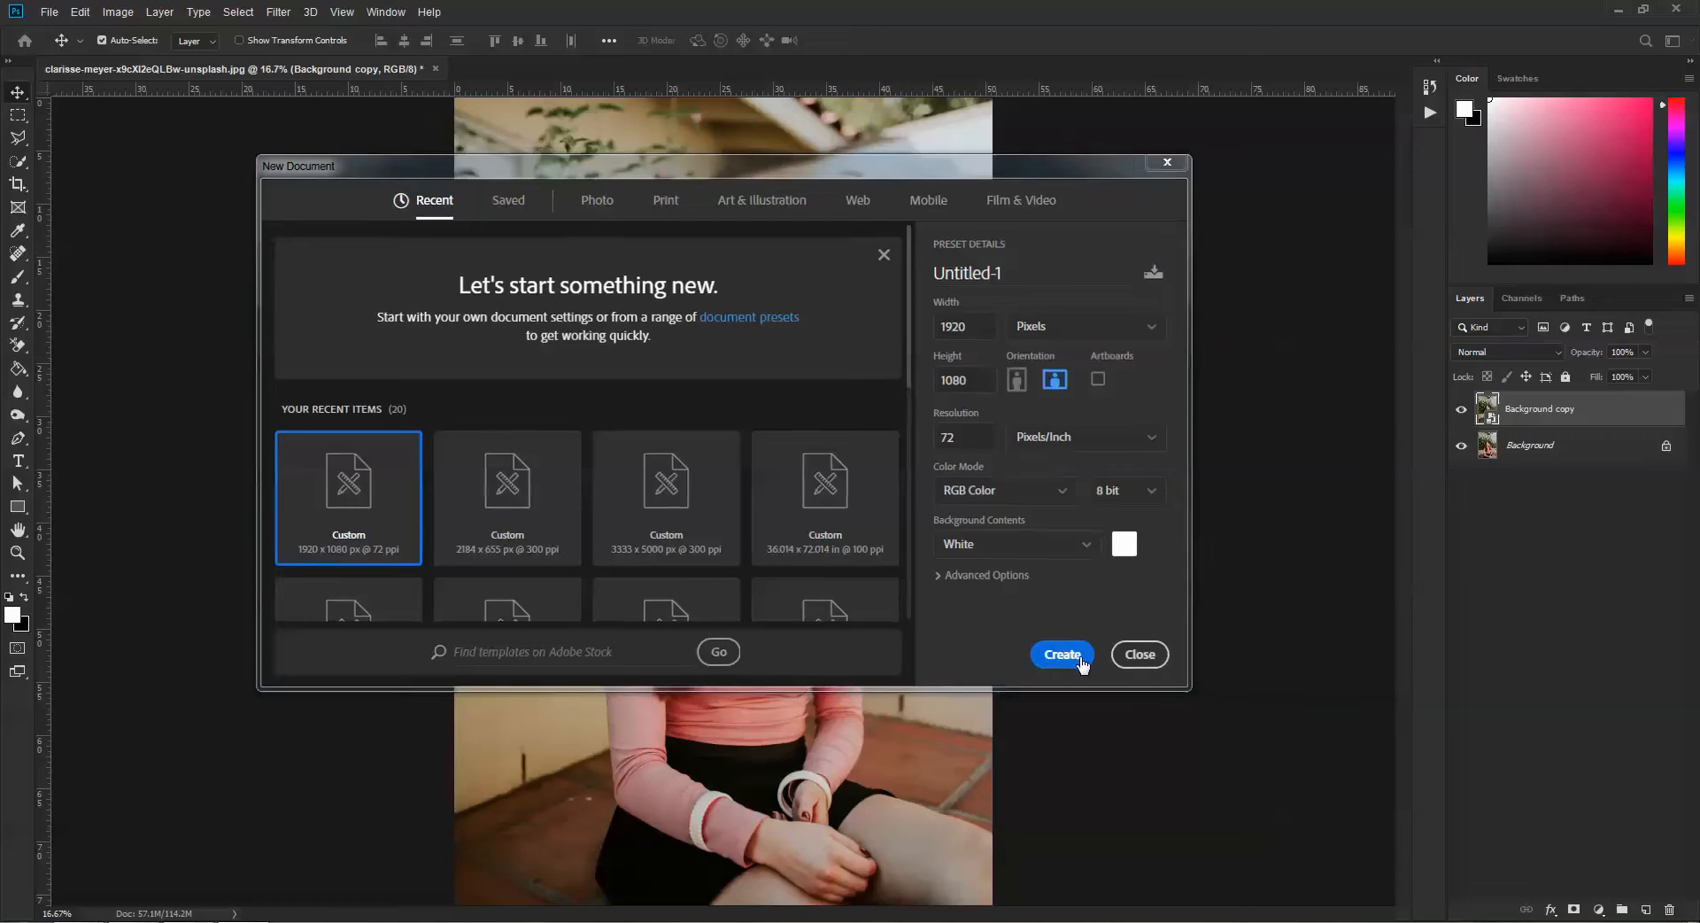
{"action": "left_click", "coordinate": [1074, 655]}
Step: Open apple-1868510.jpg and copy its laptop image into the blank Untitled-1 document
{"action": "left_click", "coordinate": [49, 13]}
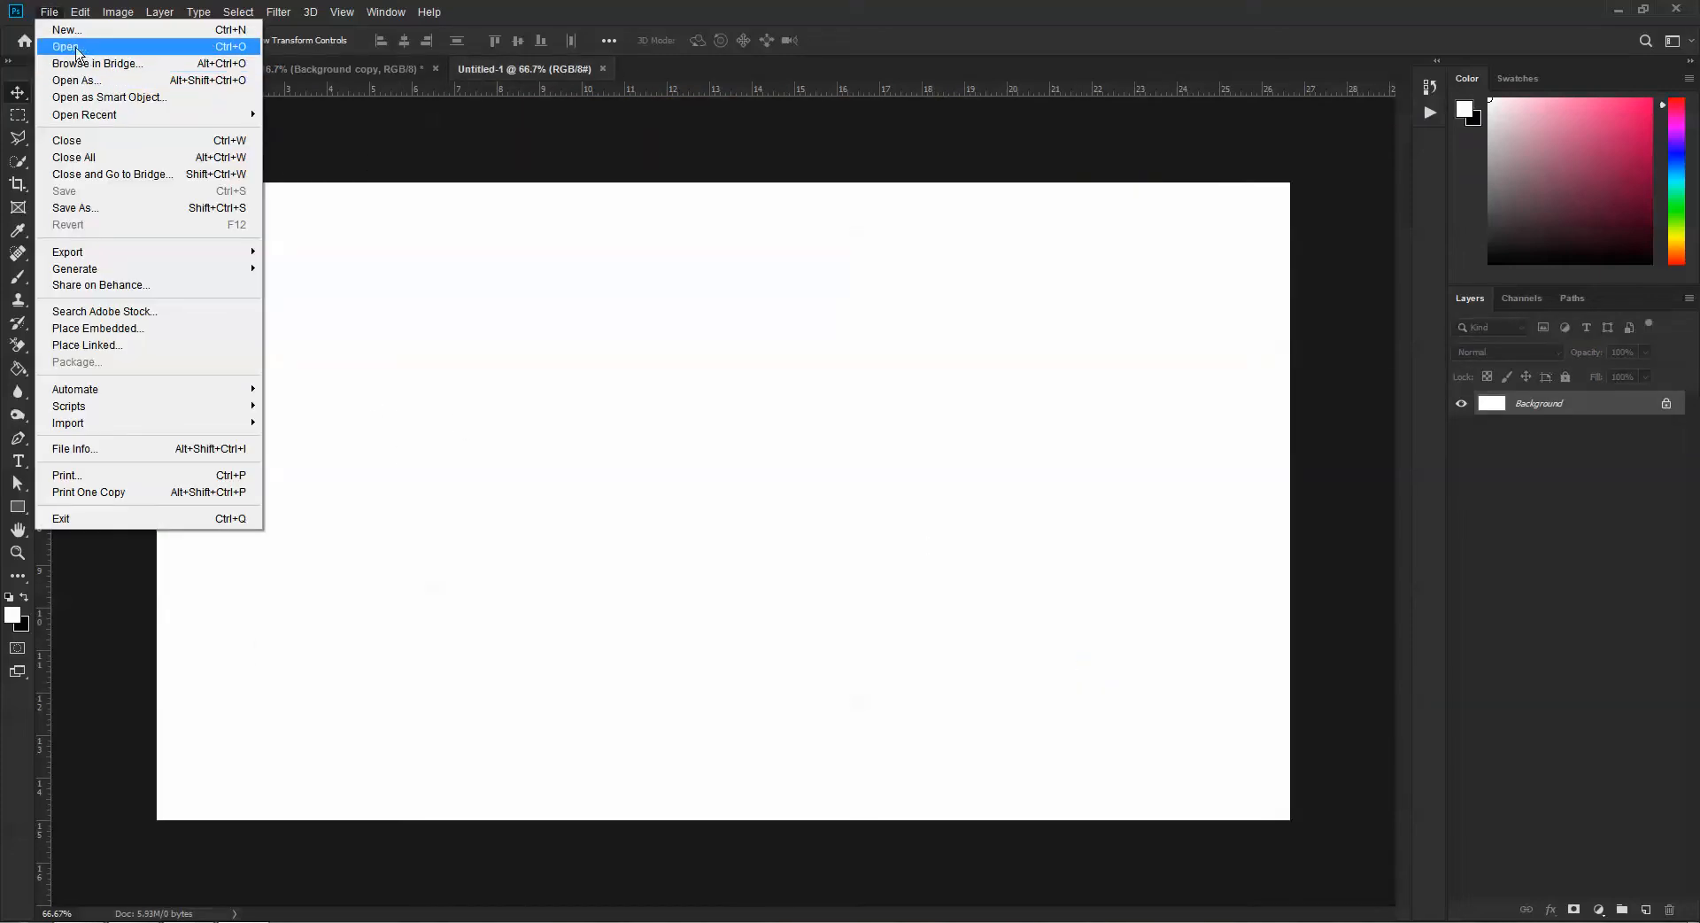
{"action": "left_click", "coordinate": [75, 46]}
{"action": "left_click", "coordinate": [268, 151]}
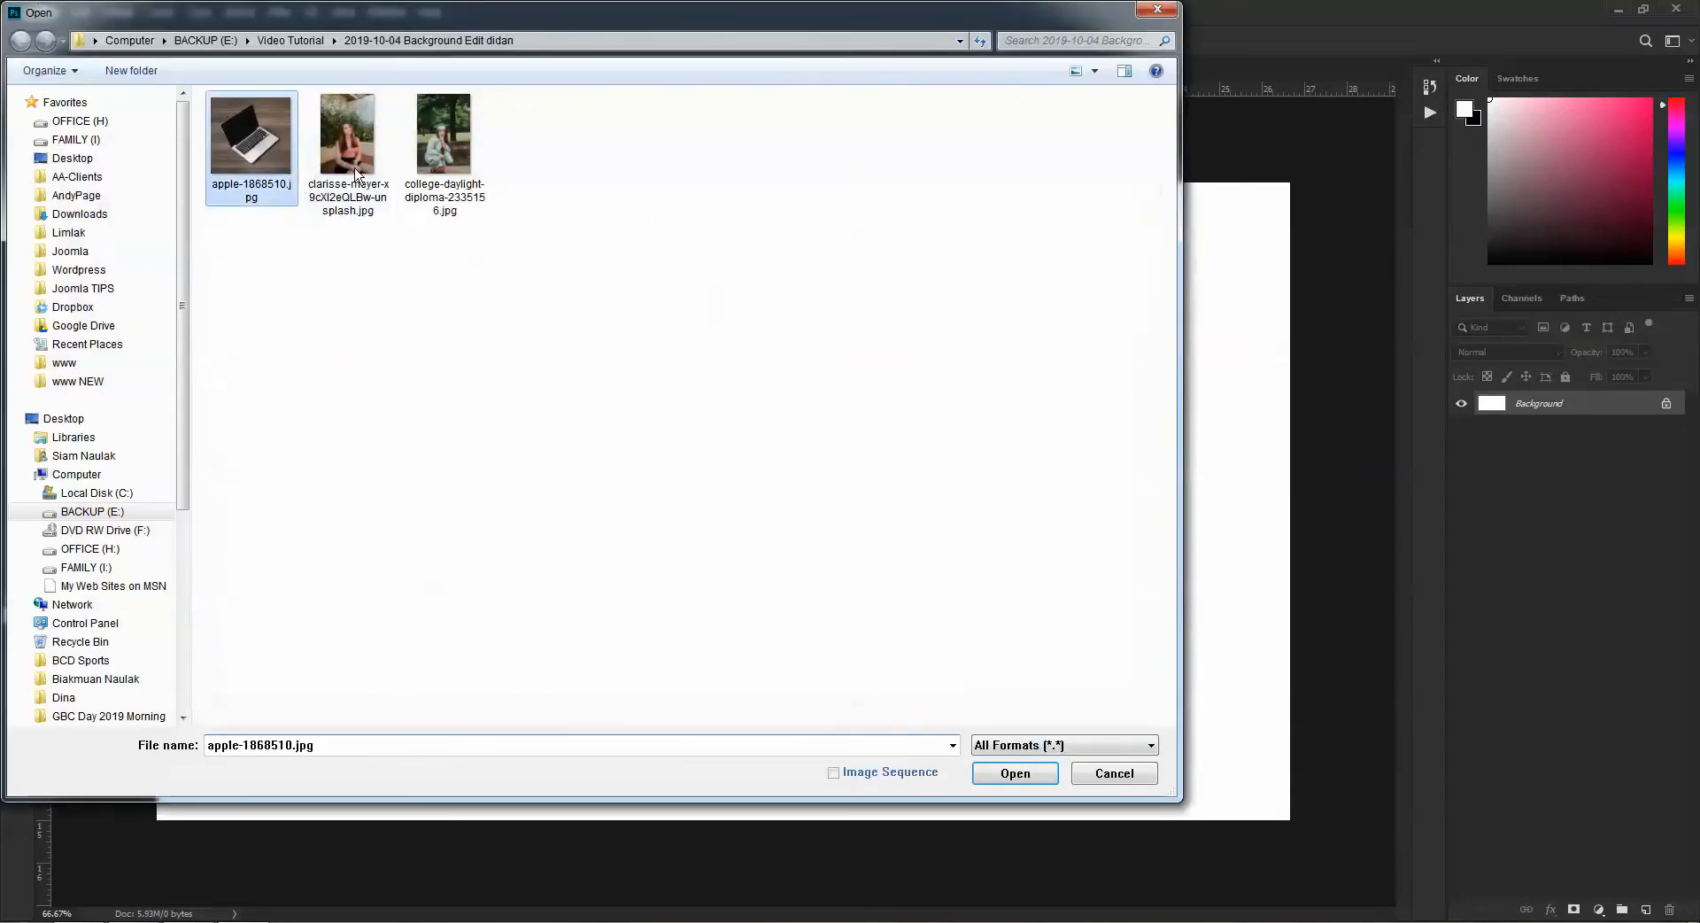
{"action": "left_click", "coordinate": [1003, 762]}
{"action": "left_click_drag", "start_coordinate": [762, 335], "coordinate": [797, 543]}
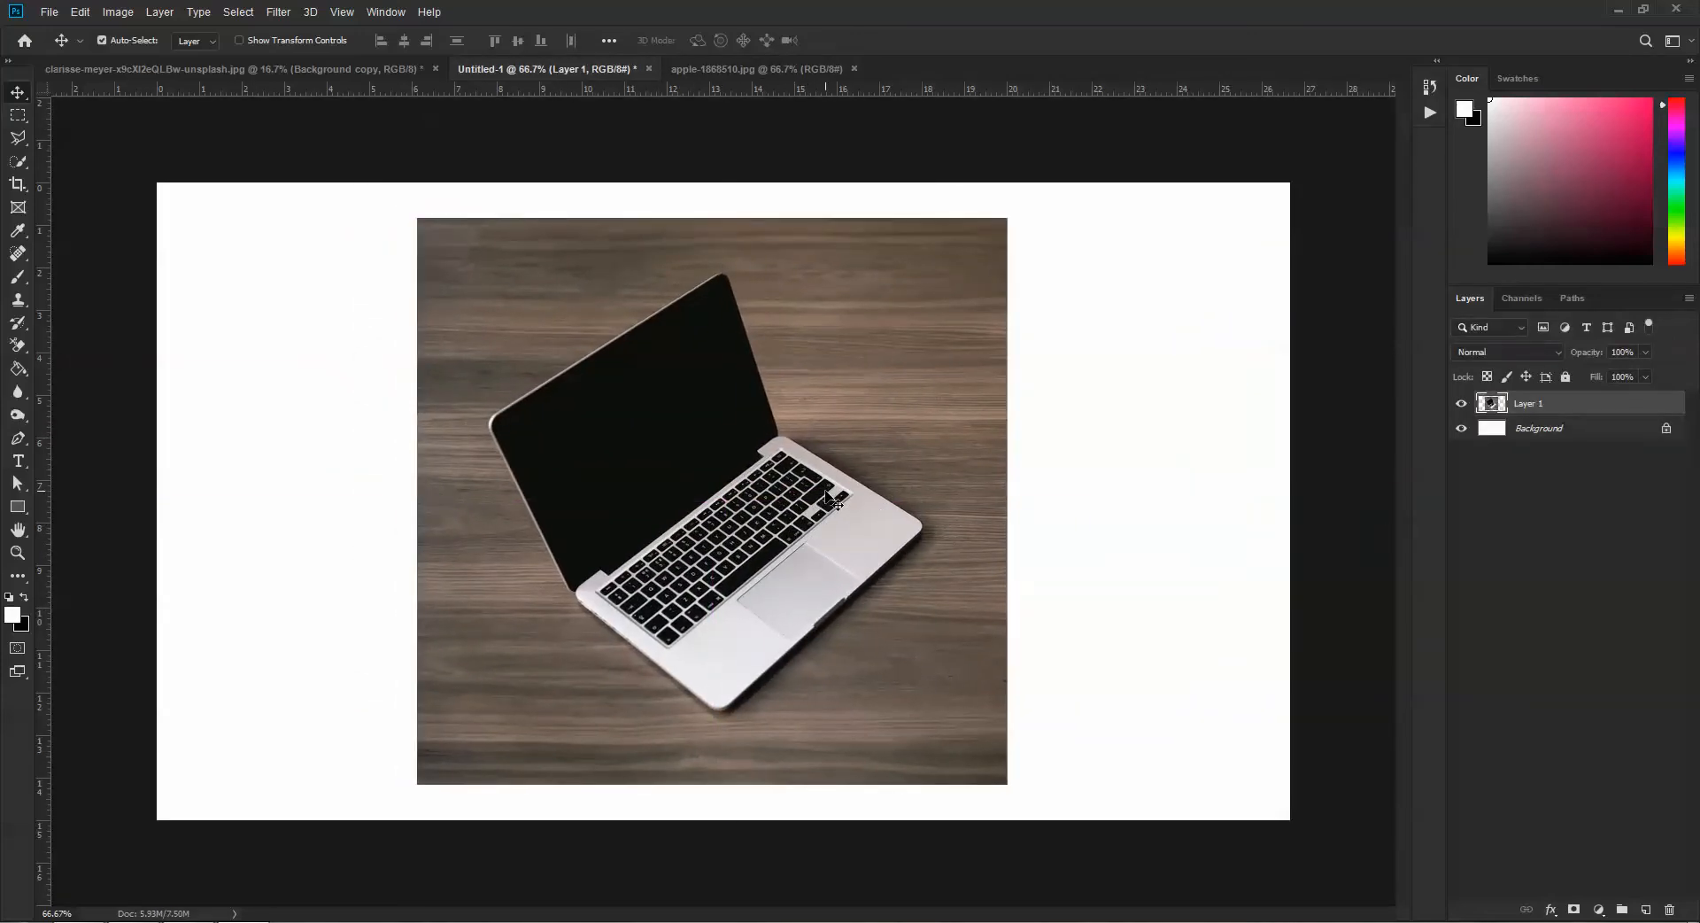
Step: Scale the laptop image down and enlarge it again as an ordinary pixel layer, and move it slightly up
{"action": "key", "text": "ctrl+t"}
{"action": "left_click_drag", "start_coordinate": [1008, 786], "coordinate": [1042, 850]}
{"action": "key", "text": "Return"}
{"action": "key", "text": "ctrl+t"}
{"action": "key", "text": "Return"}
{"action": "left_click_drag", "start_coordinate": [883, 541], "coordinate": [883, 499]}
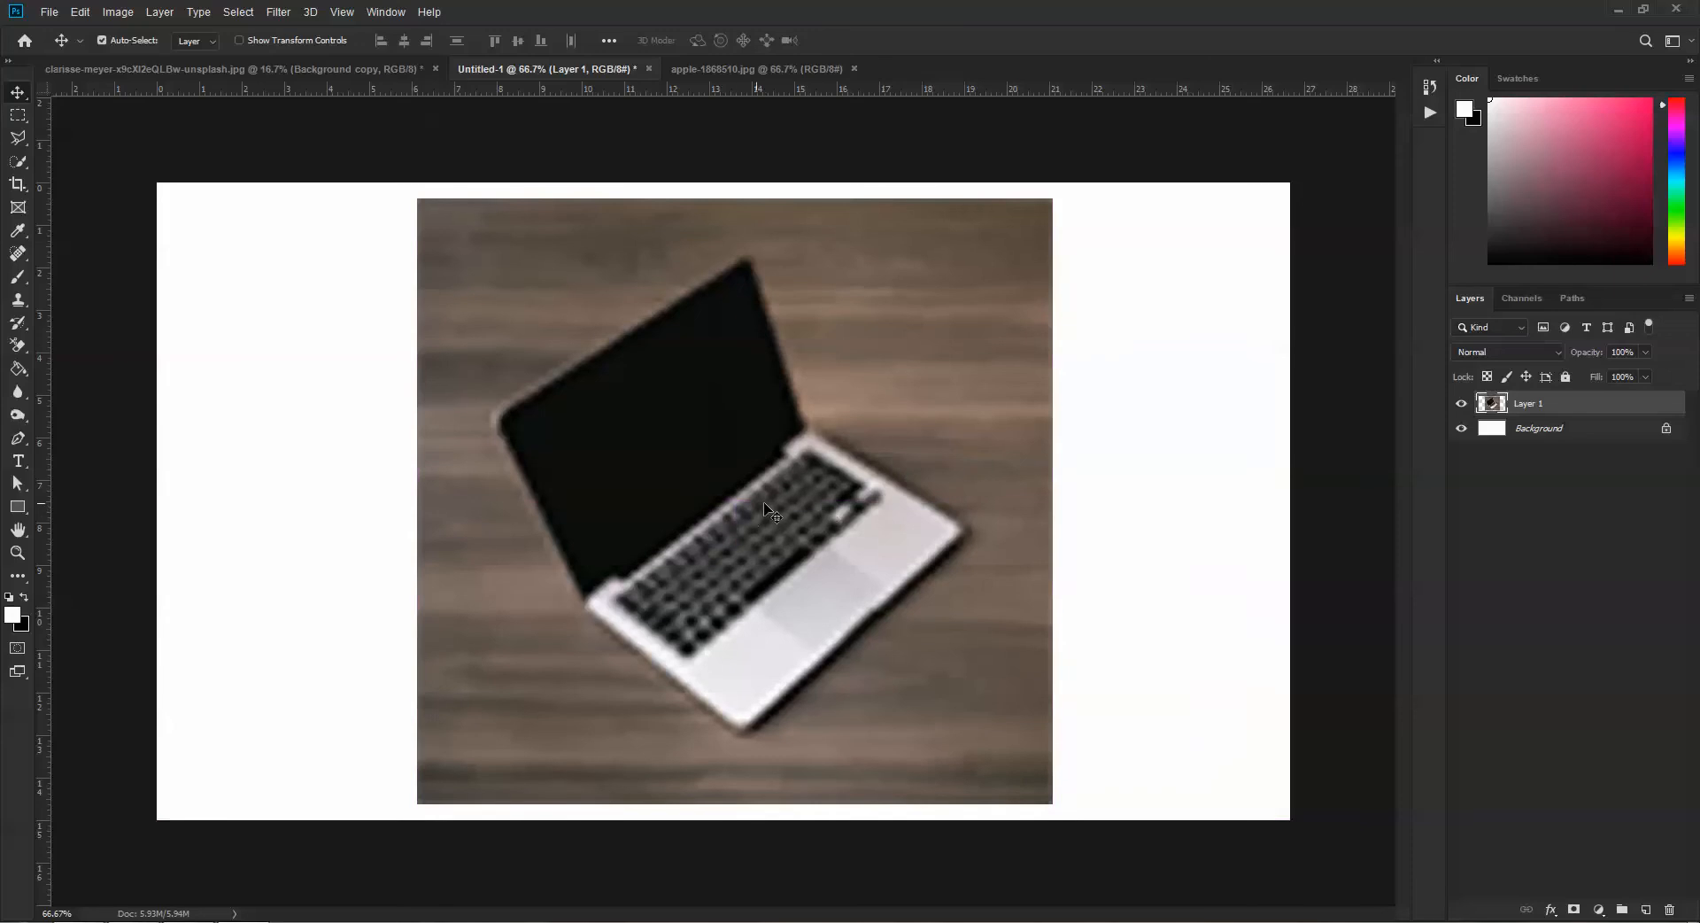
Step: Undo the move and the scaling of the laptop layer
{"action": "key", "text": "ctrl+z"}
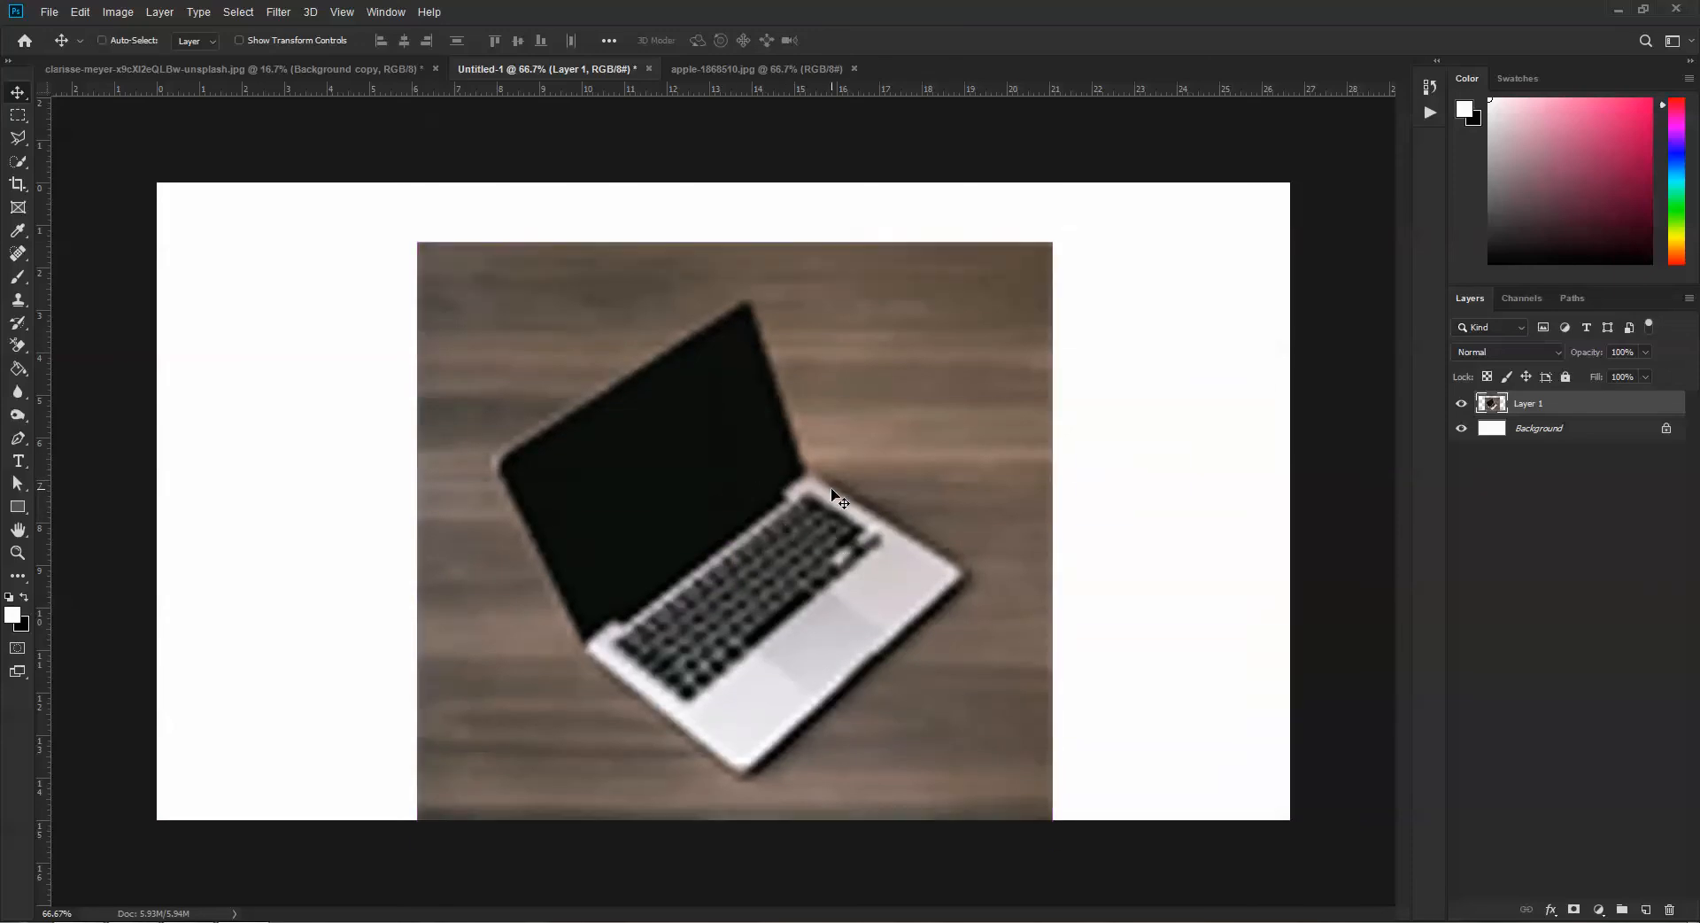
{"action": "key", "text": "ctrl+z"}
{"action": "key", "text": "ctrl+shift+z"}
Step: Reposition the laptop image on the canvas and convert its layer to a smart object
{"action": "left_click_drag", "start_coordinate": [922, 605], "coordinate": [959, 599]}
{"action": "right_click", "coordinate": [1532, 411]}
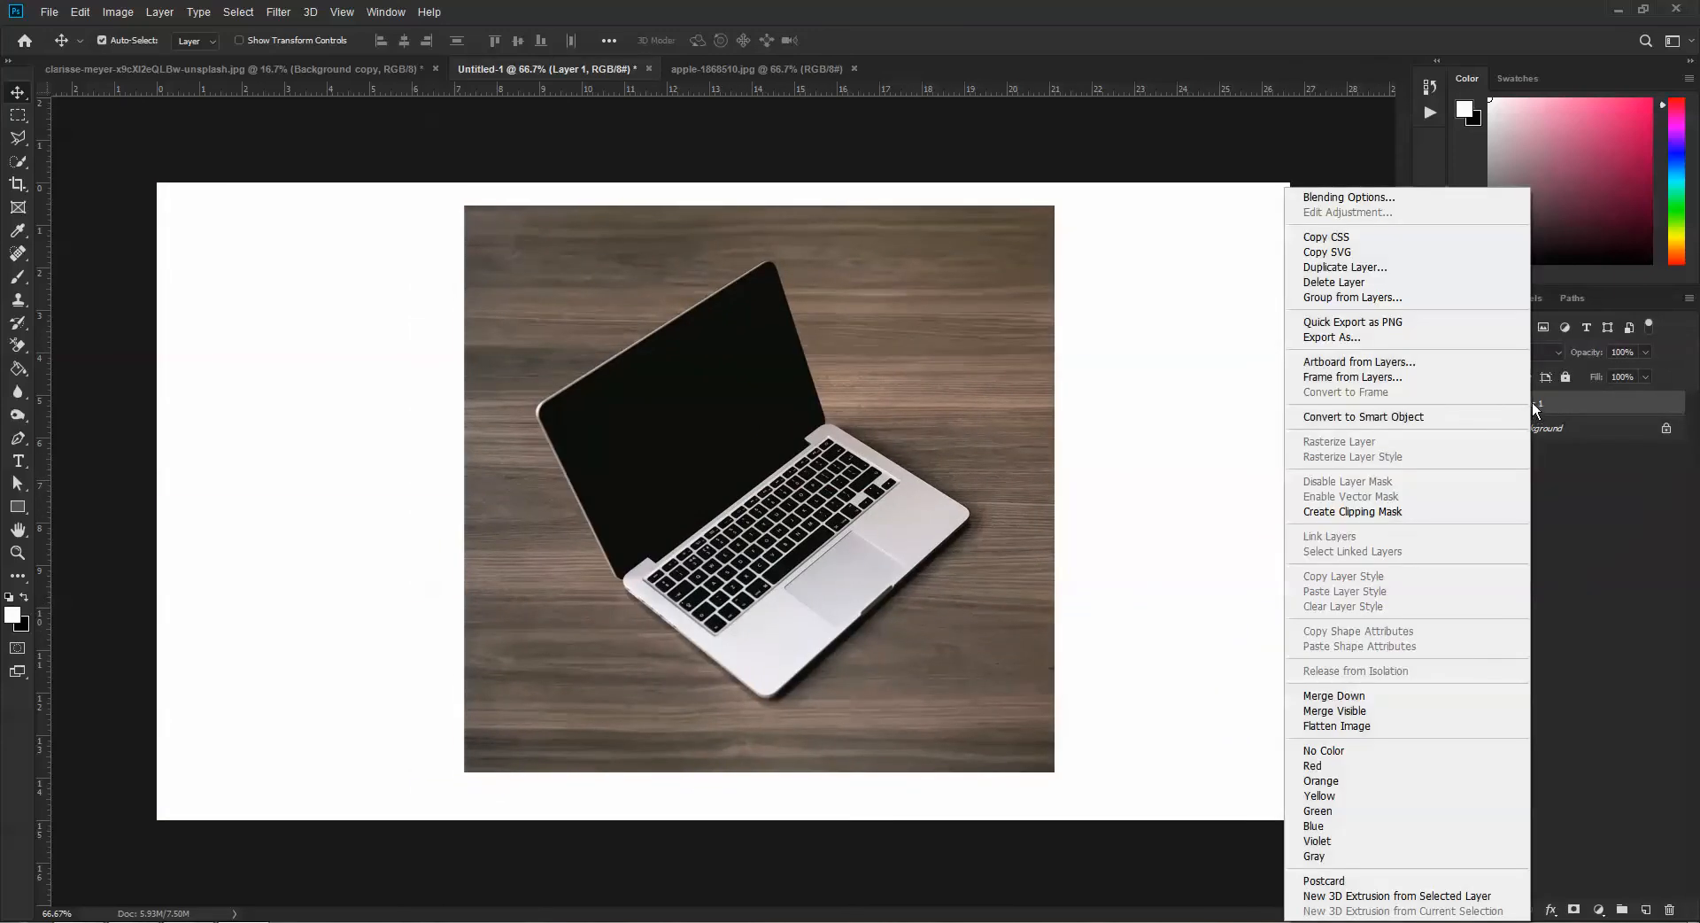
{"action": "left_click", "coordinate": [1442, 426]}
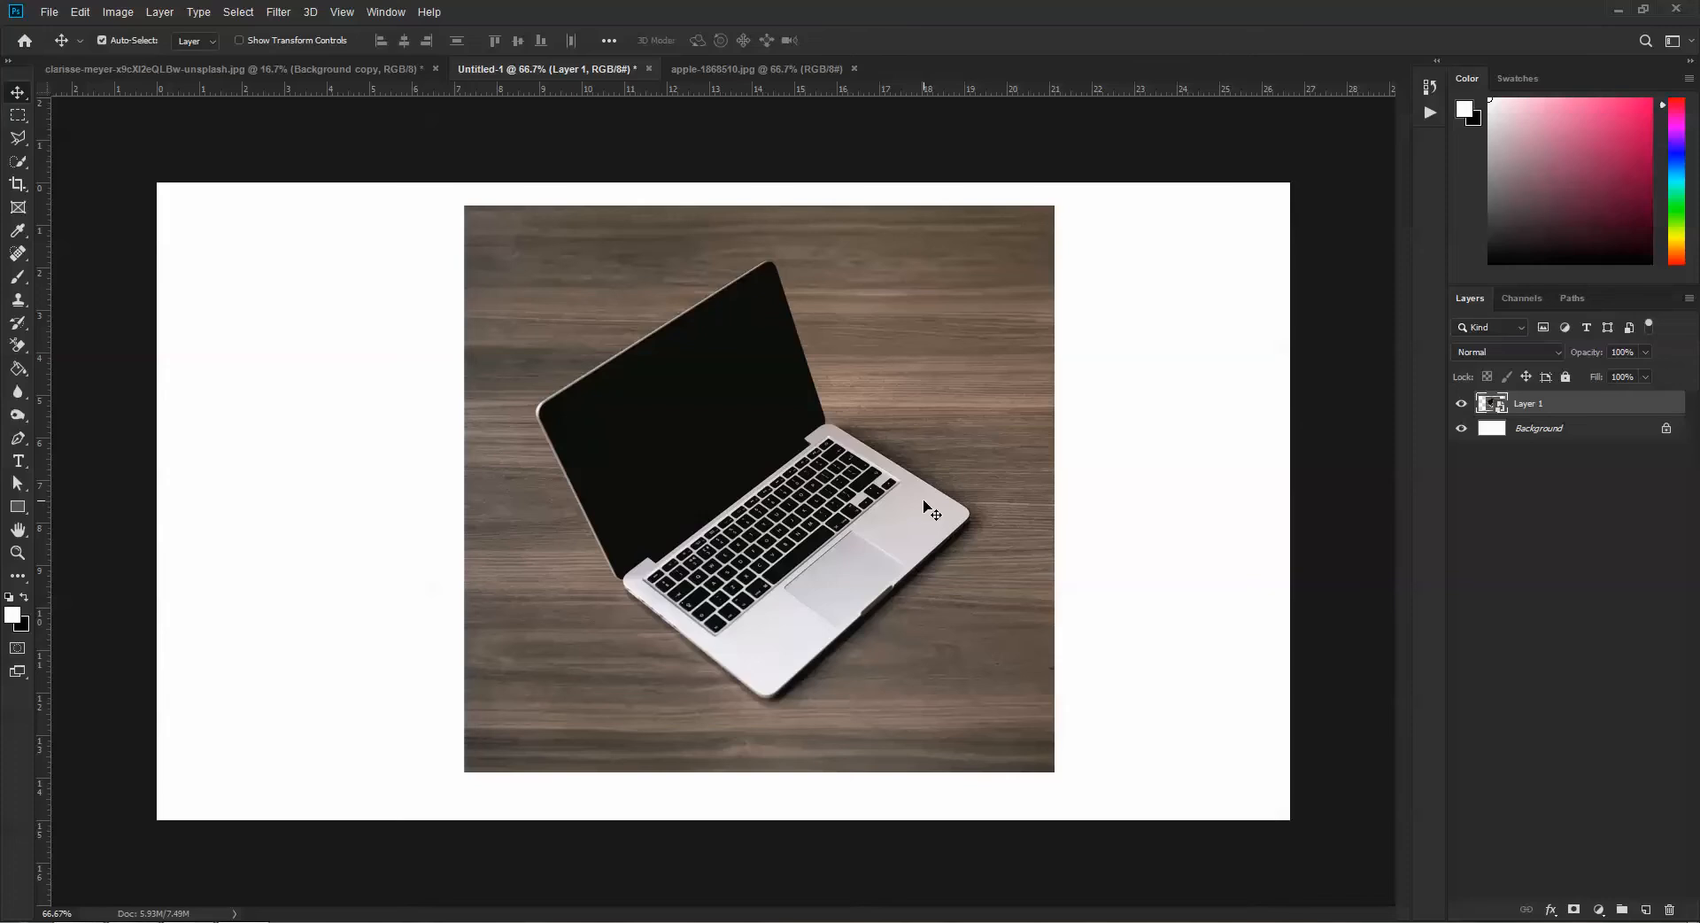
Step: Shrink the laptop smart object to a thumbnail and enlarge it back to nearly the full canvas height
{"action": "key", "text": "ctrl+t"}
{"action": "left_click_drag", "start_coordinate": [1054, 771], "coordinate": [511, 250]}
{"action": "key", "text": "Return"}
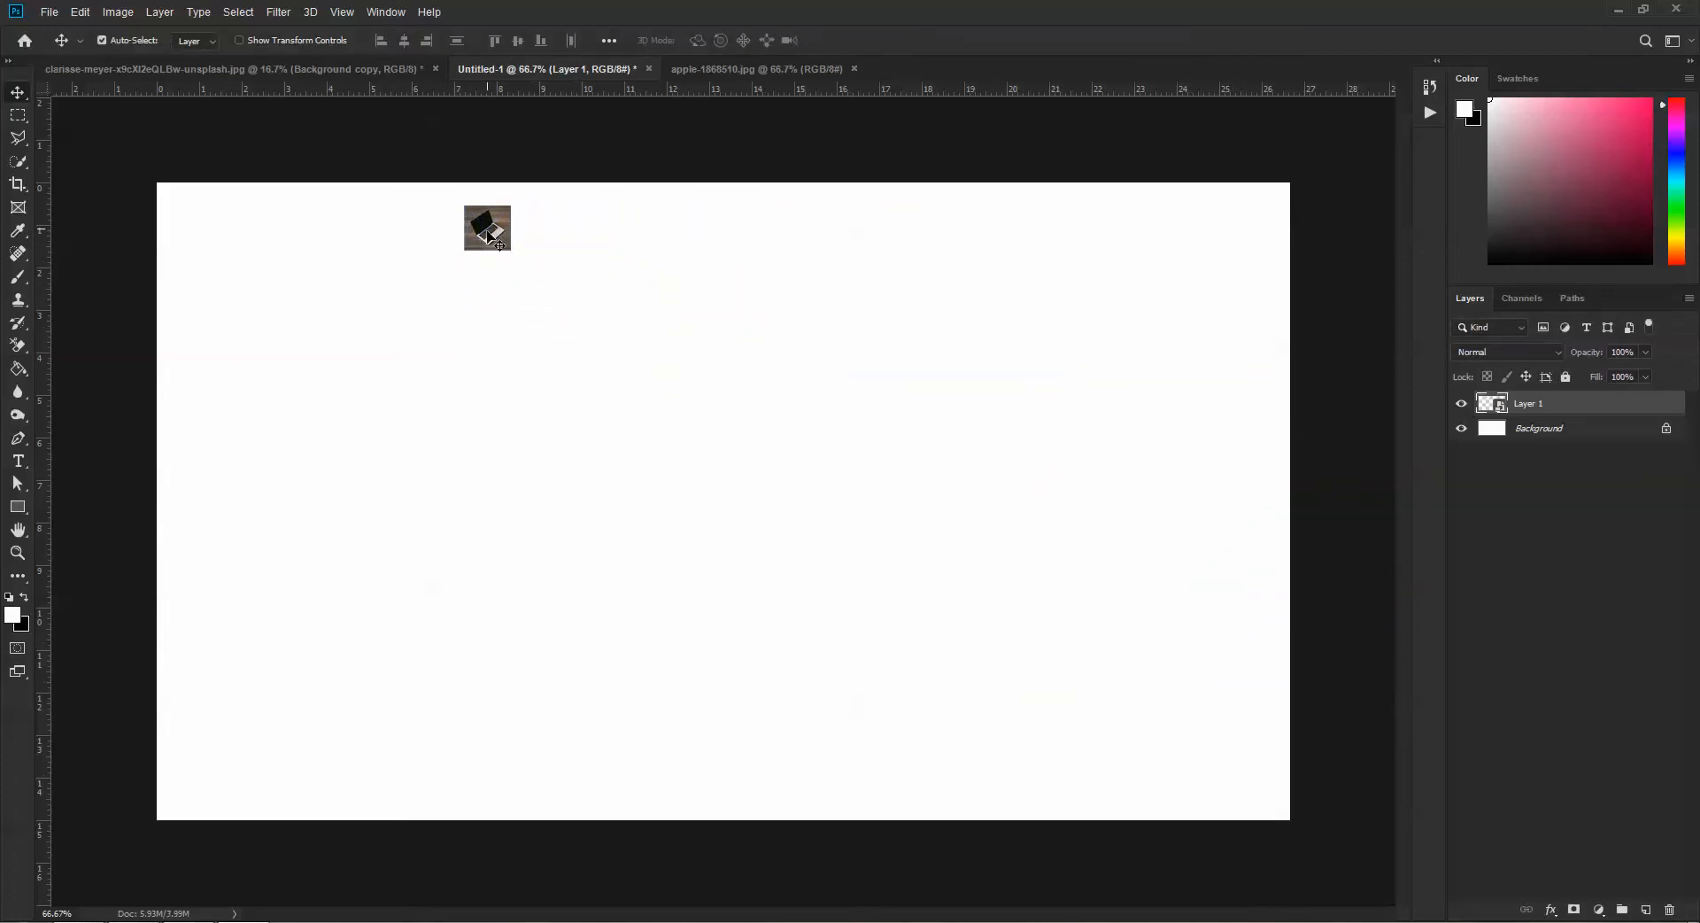
{"action": "key", "text": "ctrl+t"}
{"action": "left_click_drag", "start_coordinate": [511, 251], "coordinate": [1096, 774]}
{"action": "key", "text": "Return"}
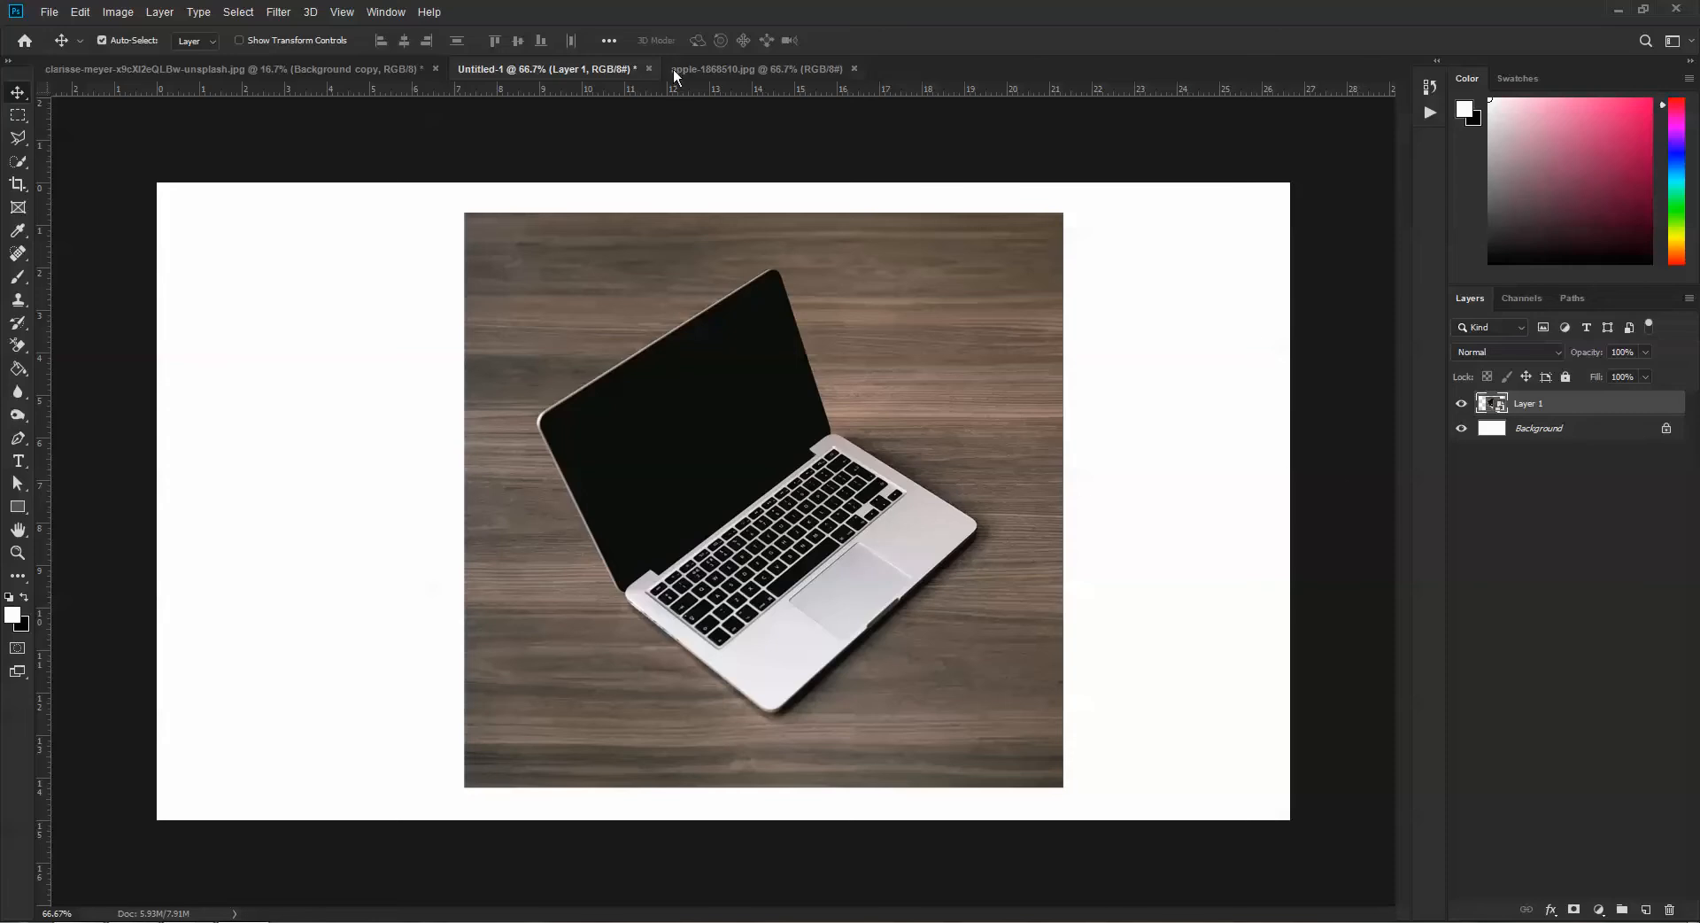
Step: Close Untitled-1 without saving and close apple-1868510.jpg
{"action": "left_click", "coordinate": [648, 68]}
{"action": "left_click", "coordinate": [842, 346]}
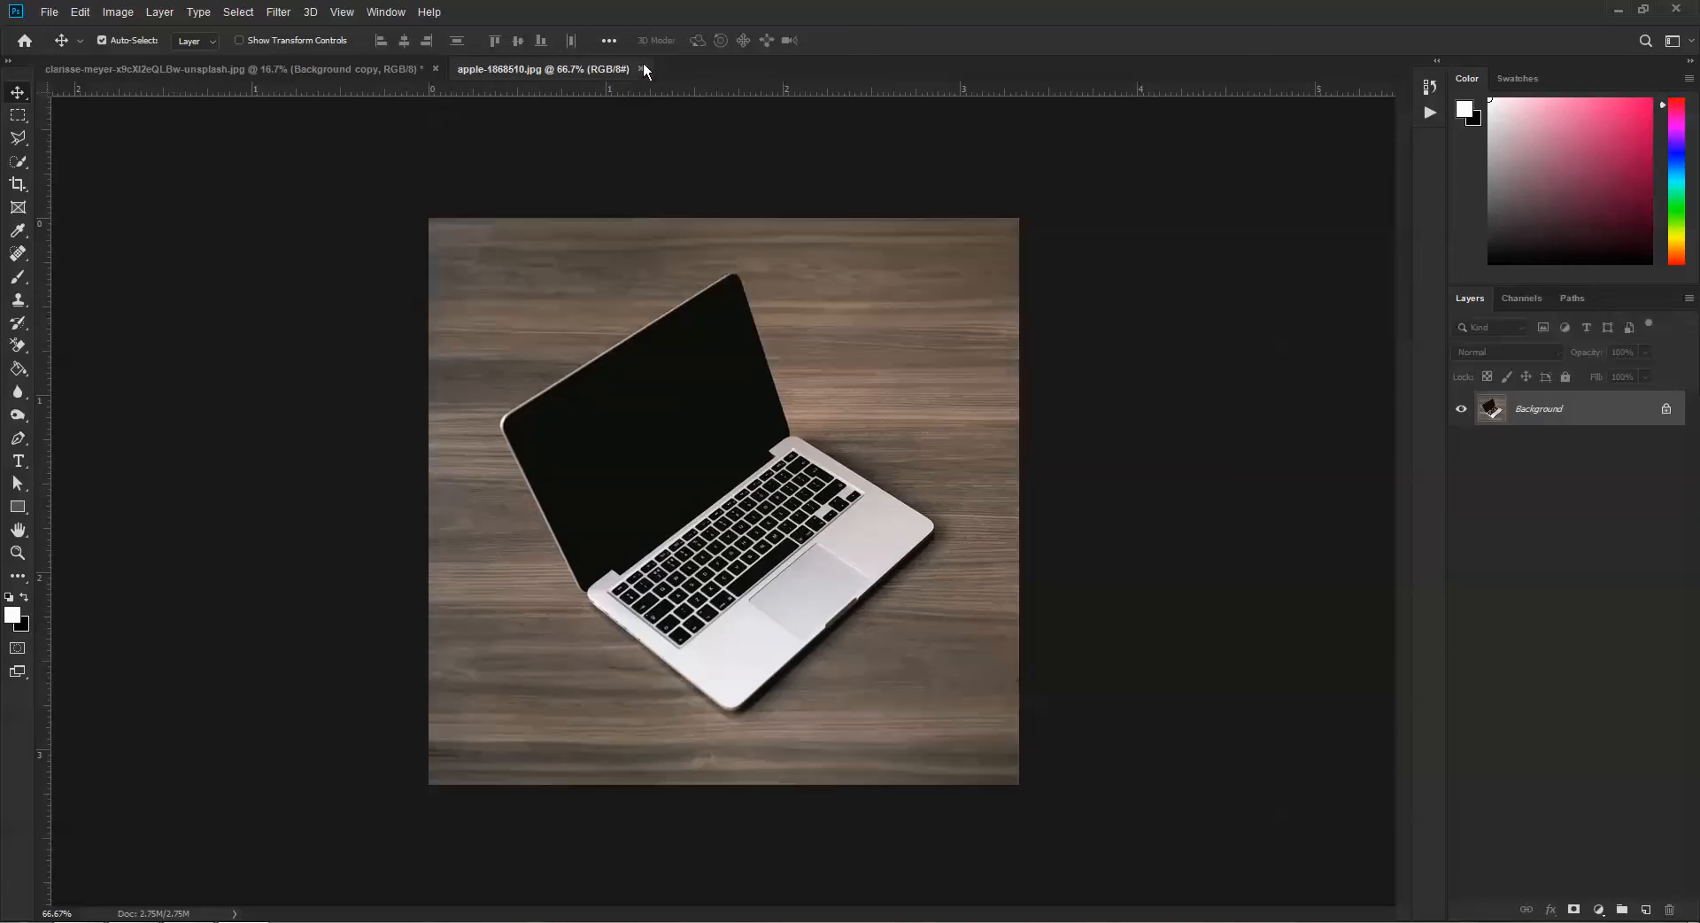
{"action": "left_click", "coordinate": [644, 68]}
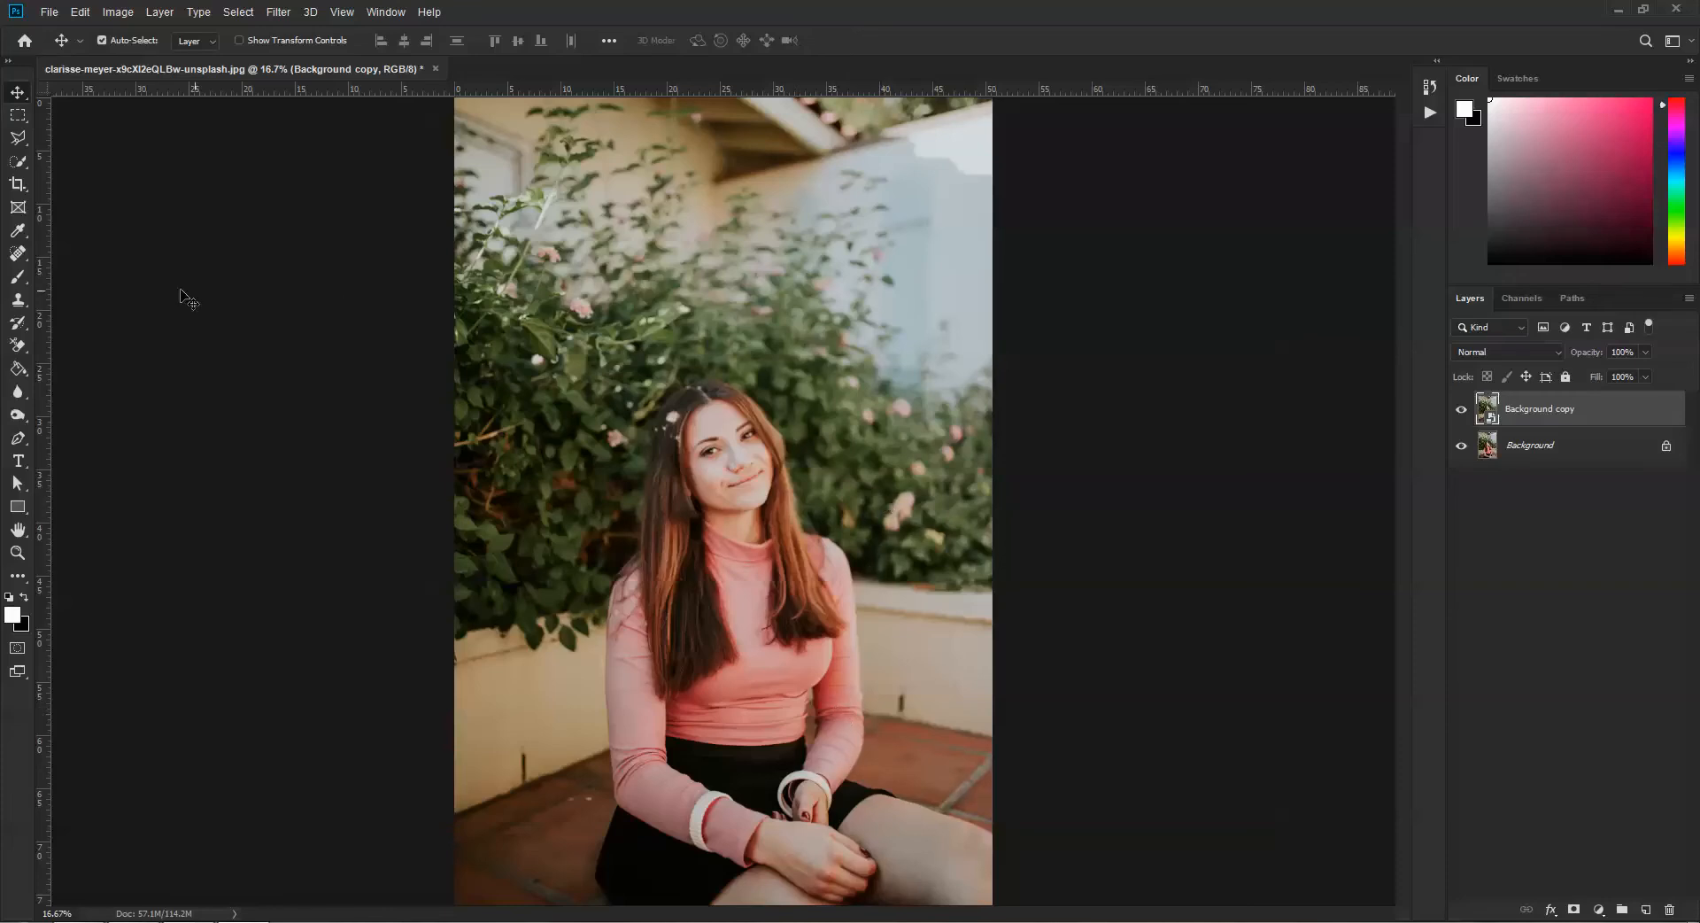
Step: Activate the Quick Selection tool for the portrait photo and set its brush size to 100 px
{"action": "left_click", "coordinate": [18, 161]}
{"action": "left_click", "coordinate": [80, 164]}
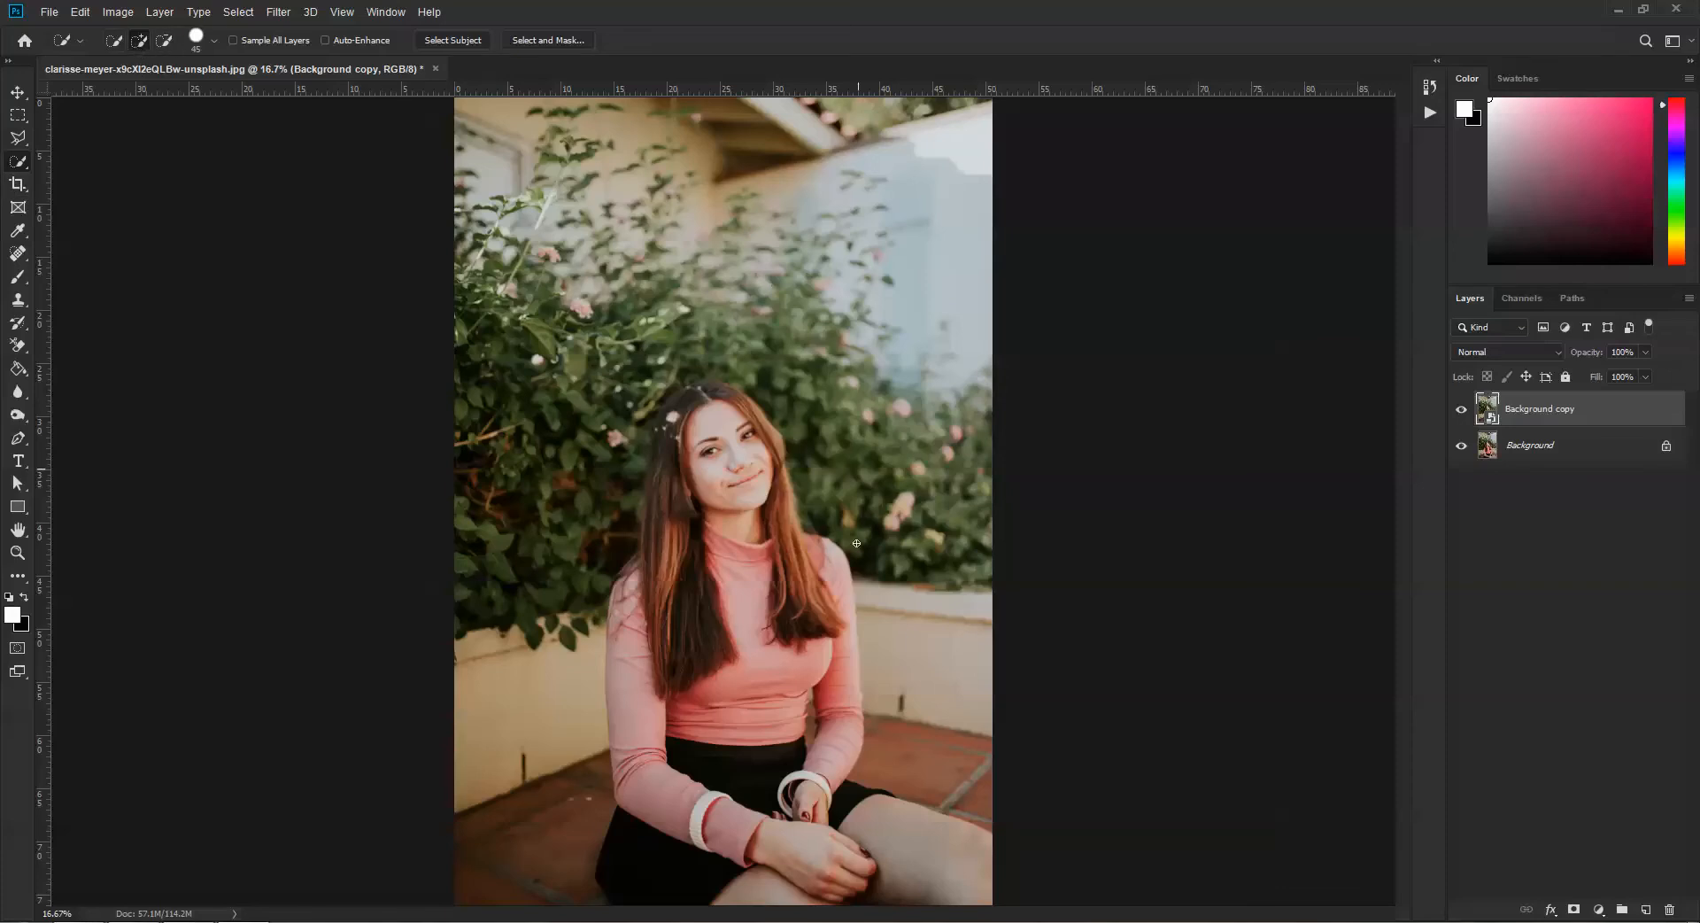
{"action": "key", "text": "ctrl+plus"}
{"action": "key", "text": "ctrl+plus"}
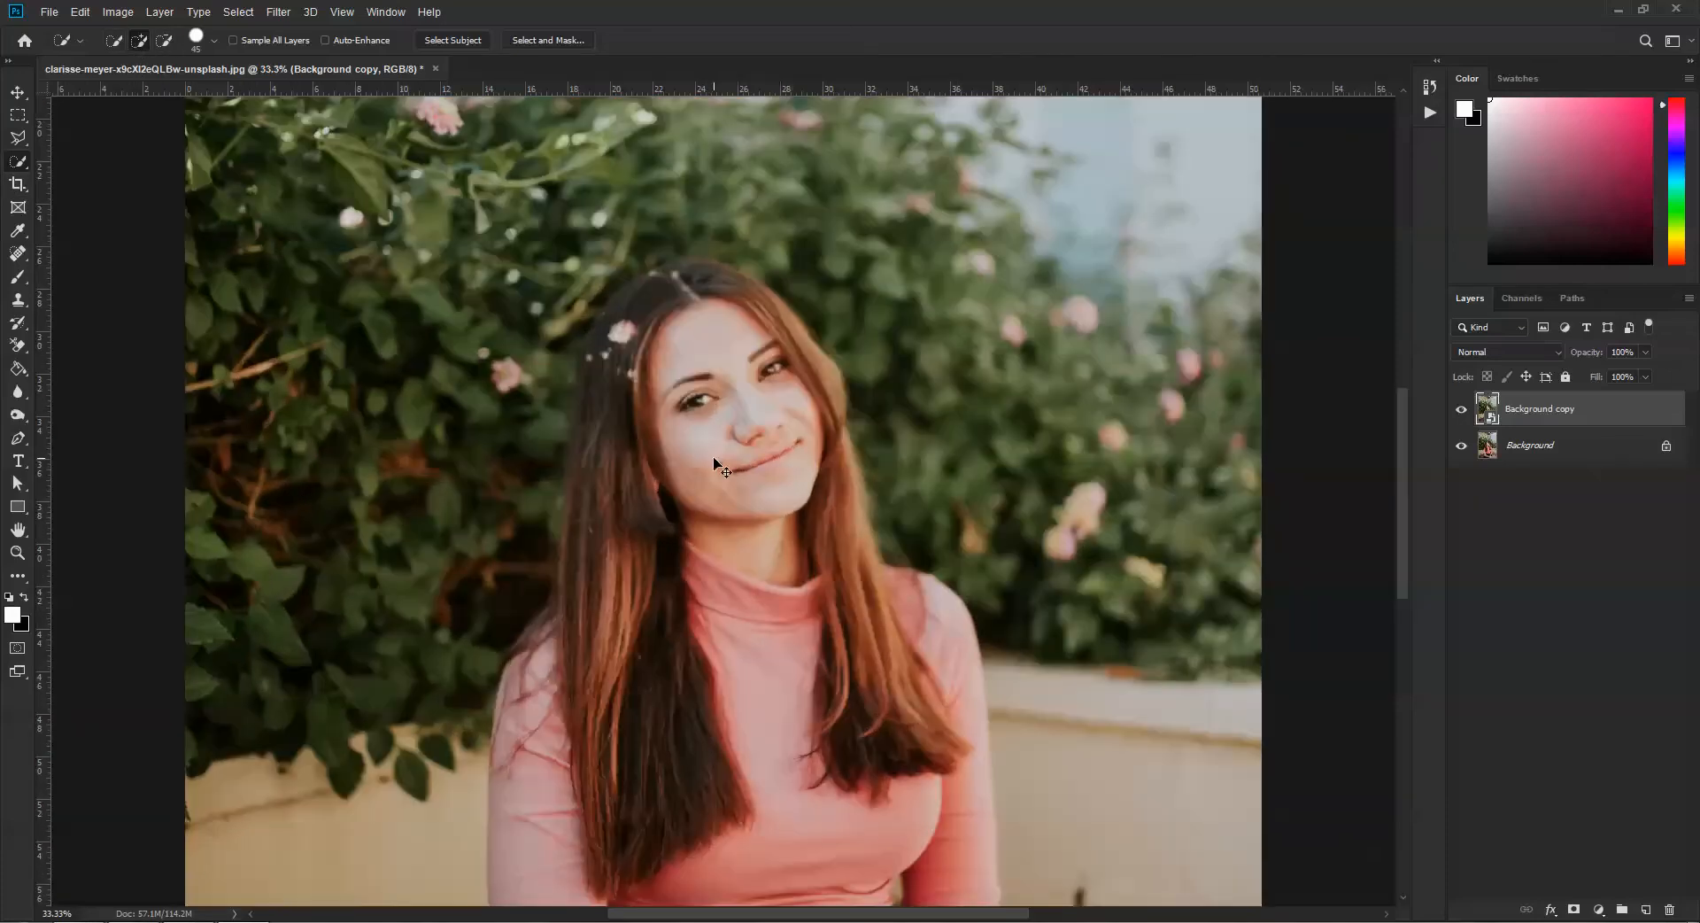
{"action": "key", "text": "ctrl+plus"}
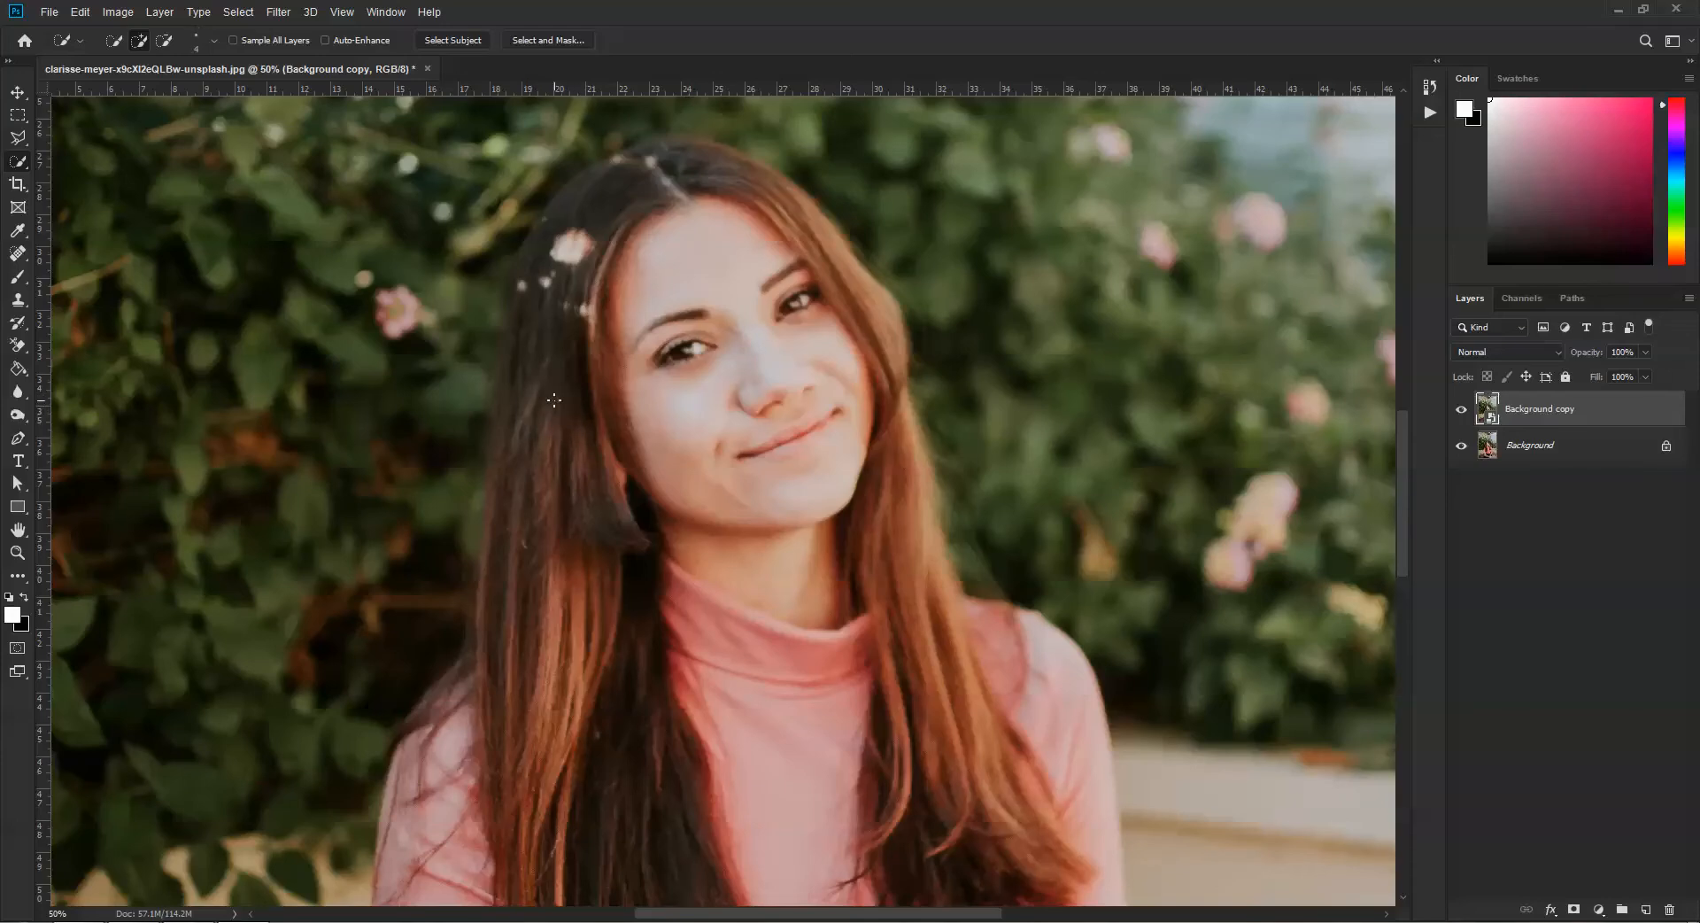
{"action": "key", "text": "]"}
{"action": "key", "text": "]"}
{"action": "key", "text": "]"}
{"action": "key", "text": "]"}
{"action": "key", "text": "]"}
{"action": "key", "text": "]"}
{"action": "key", "text": "]"}
{"action": "key", "text": "]"}
{"action": "key", "text": "]"}
{"action": "key", "text": "]"}
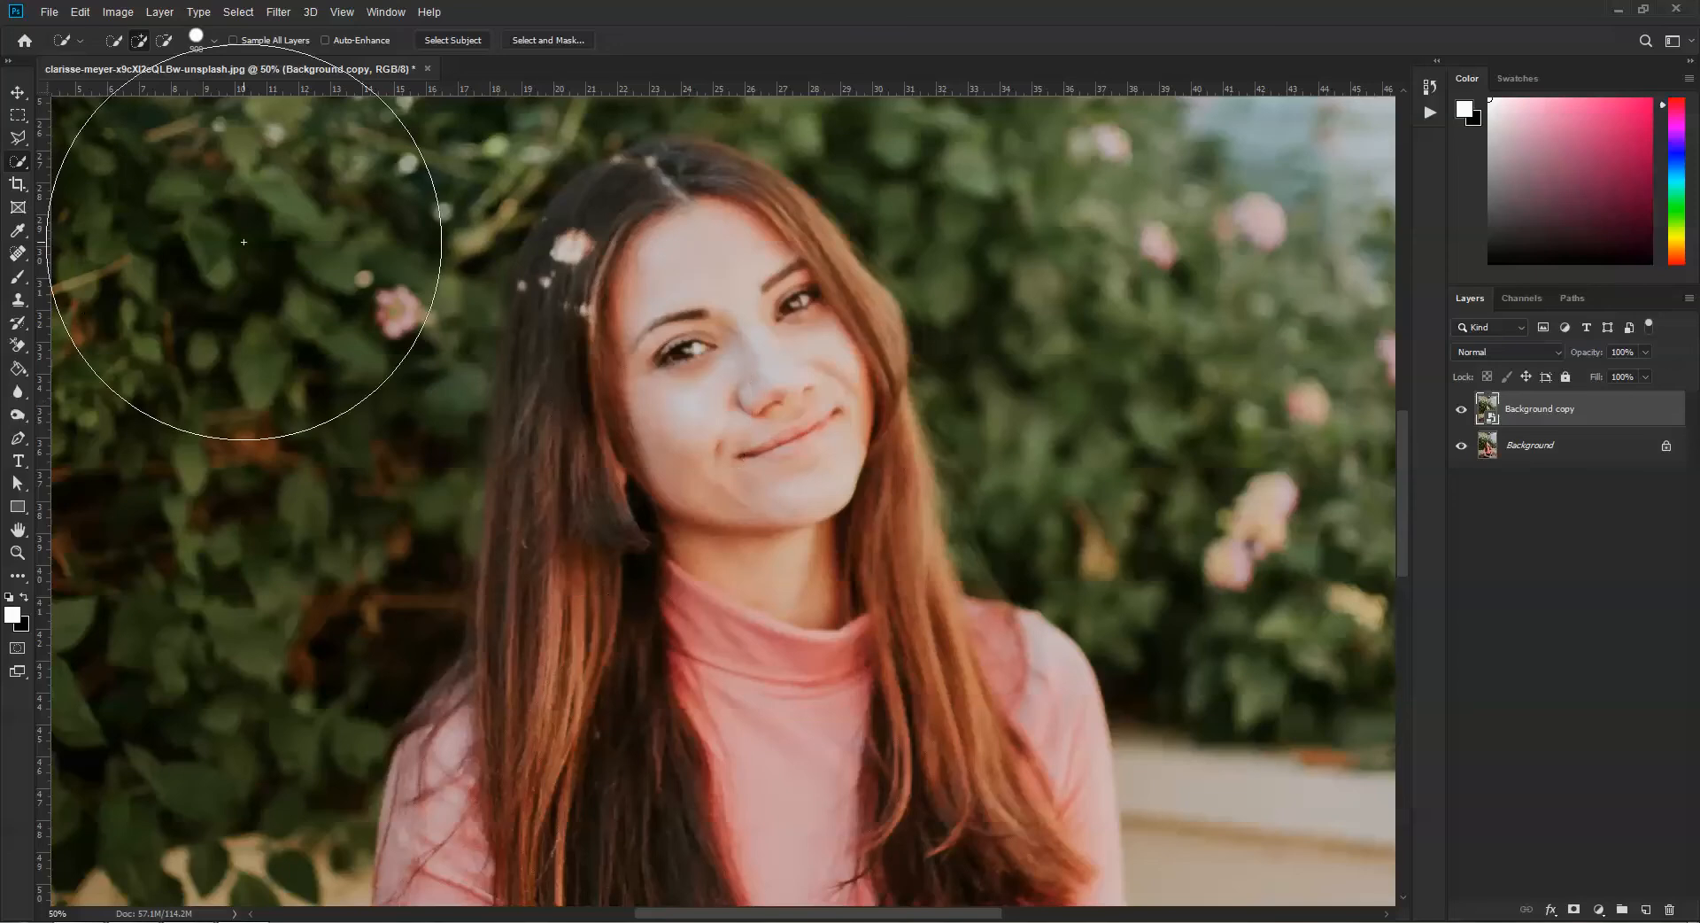
{"action": "key", "text": "["}
{"action": "key", "text": "["}
{"action": "key", "text": "["}
{"action": "key", "text": "["}
{"action": "key", "text": "["}
{"action": "key", "text": "["}
{"action": "key", "text": "["}
{"action": "key", "text": "["}
{"action": "key", "text": "["}
{"action": "key", "text": "["}
{"action": "key", "text": "["}
{"action": "key", "text": "["}
{"action": "key", "text": "["}
{"action": "key", "text": "["}
{"action": "key", "text": "]"}
{"action": "key", "text": "]"}
{"action": "key", "text": "]"}
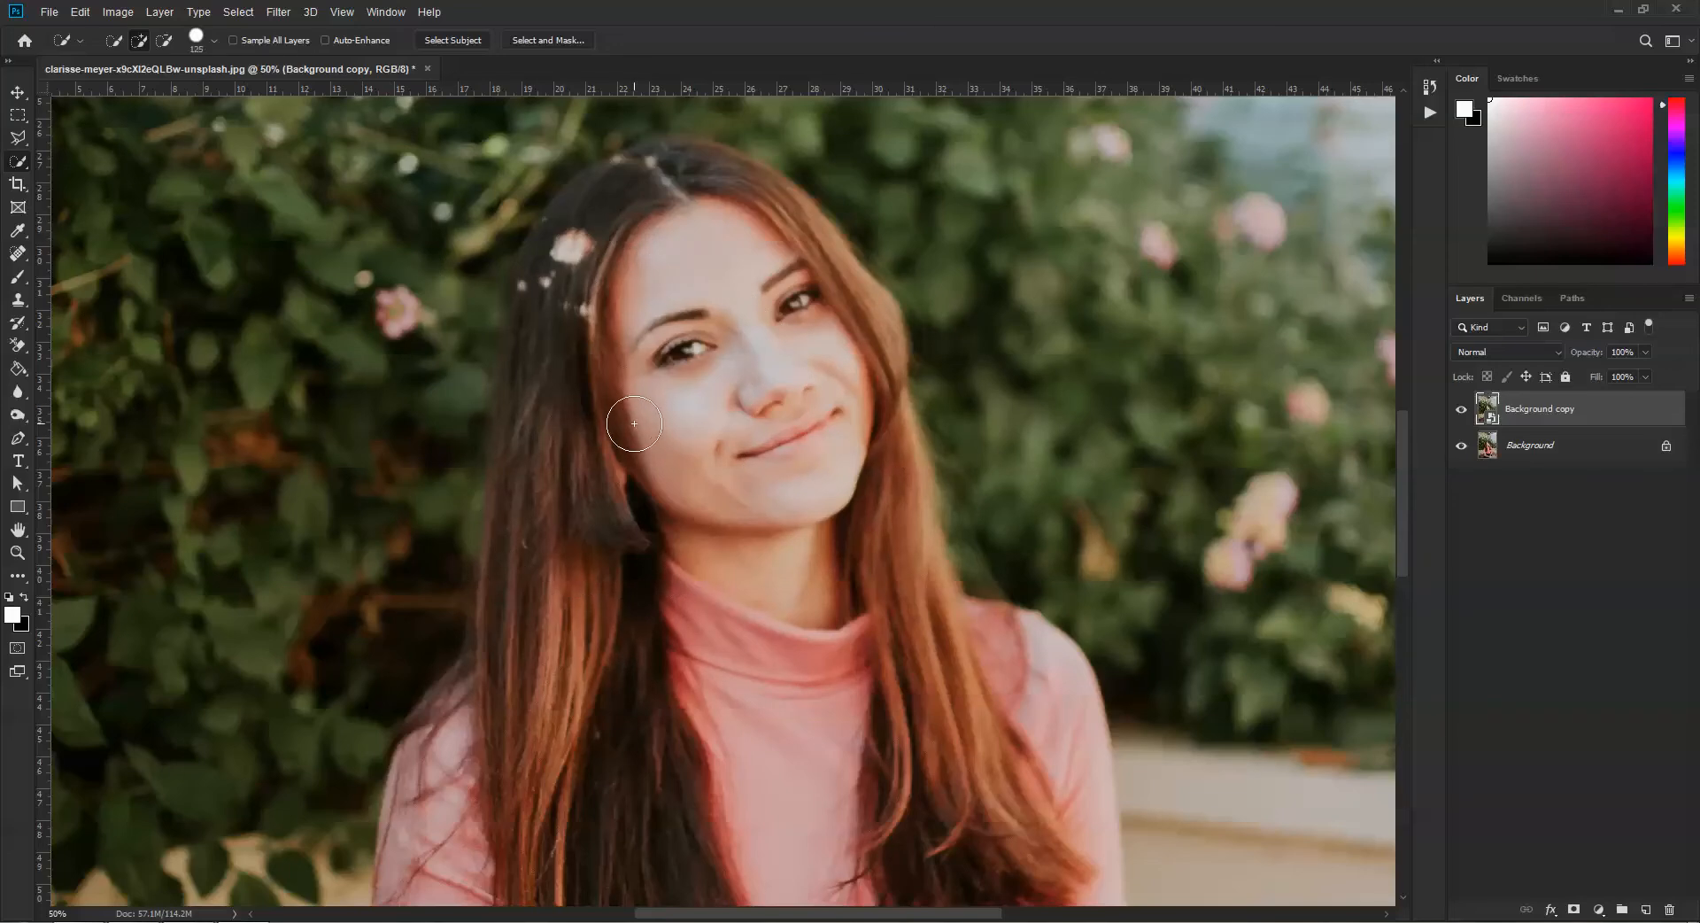
{"action": "key", "text": "bracketleft"}
Step: Switch to the browser to view the bracket keys in the keyboard picture, and return to Photoshop
{"action": "key", "text": "alt+Tab"}
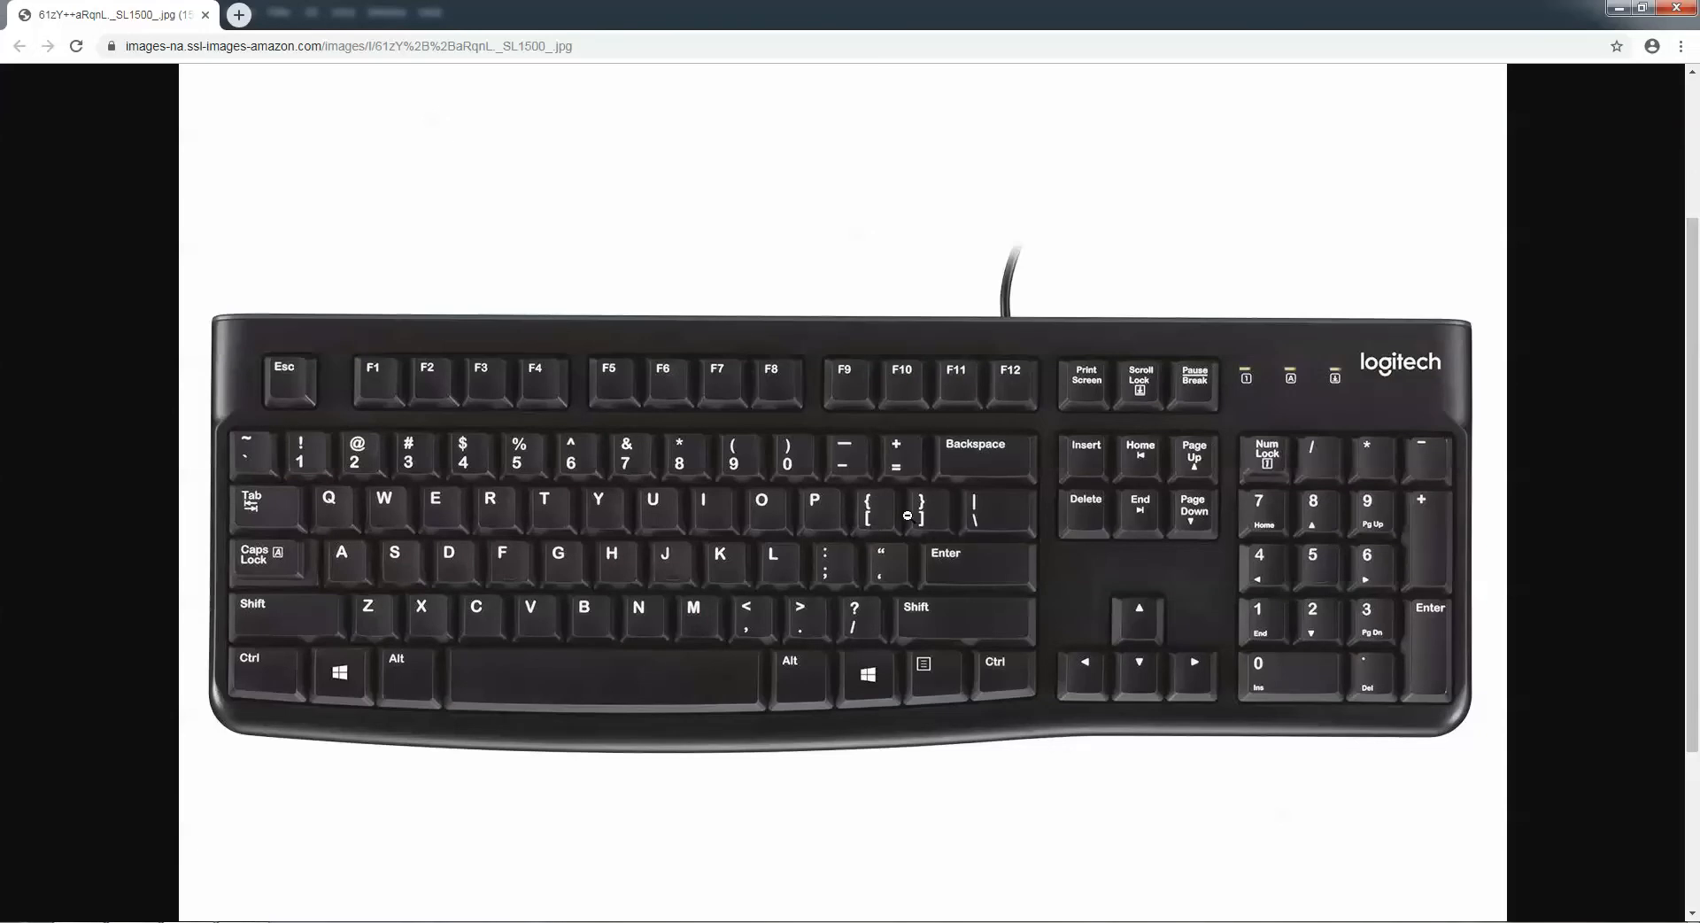
{"action": "key", "text": "alt+Tab"}
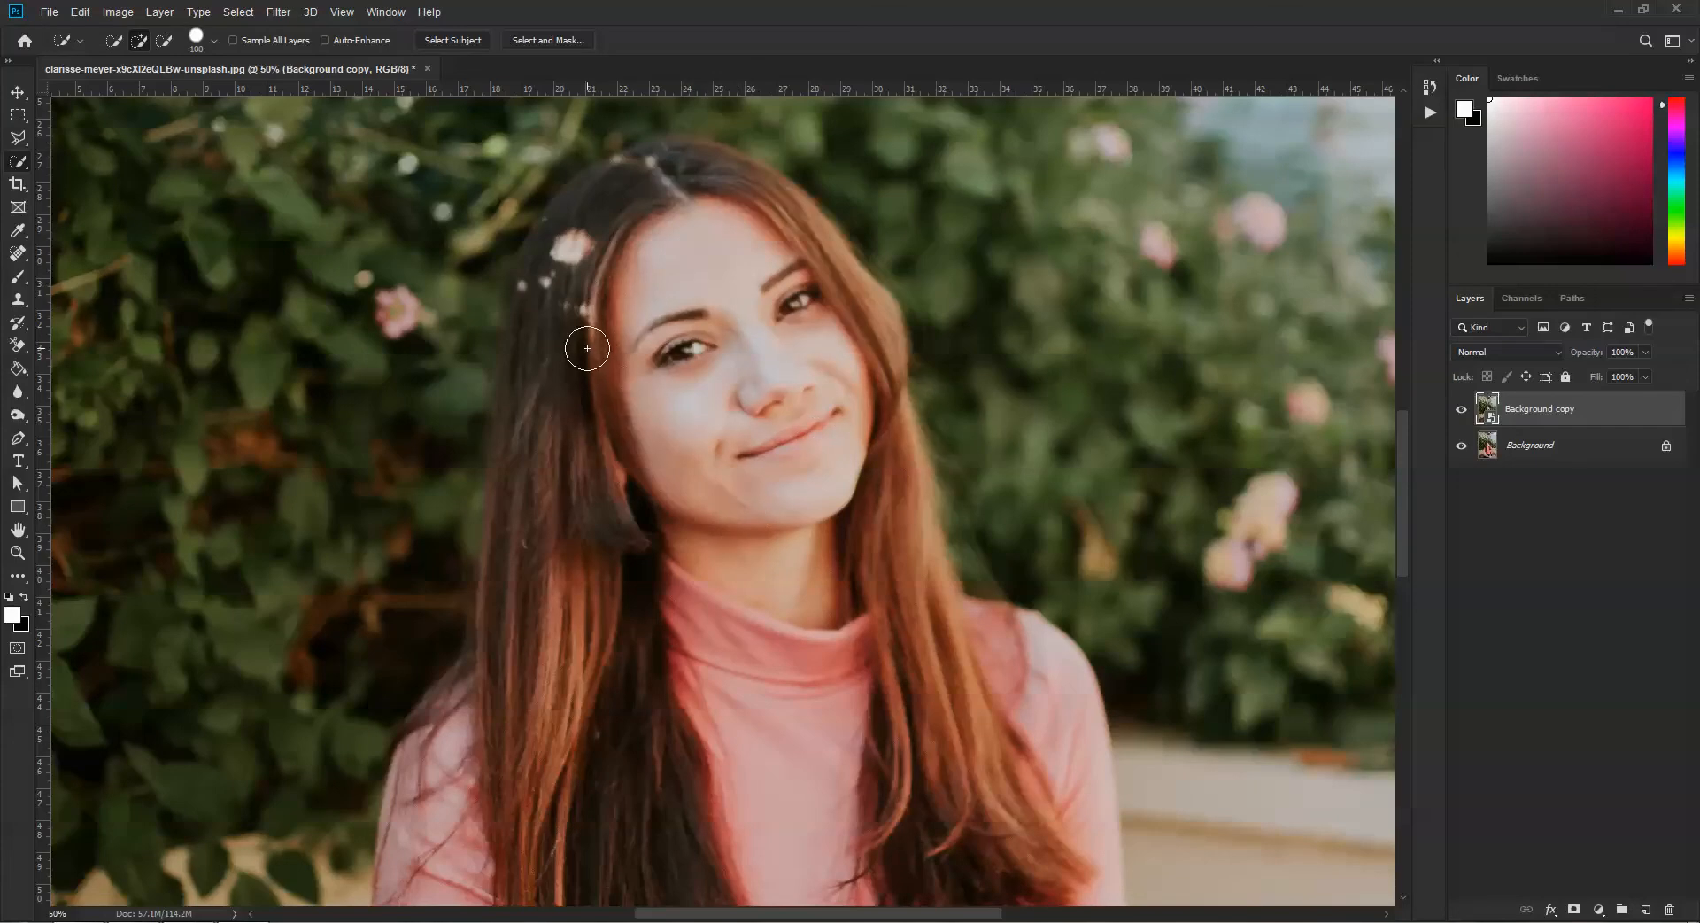
Step: Quick-select the woman's face and hair, and subtract the foliage caught beside her hair from the selection
{"action": "mouse_move", "coordinate": [558, 318]}
{"action": "left_mouse_down"}
{"action": "mouse_move", "coordinate": [598, 228]}
{"action": "mouse_move", "coordinate": [699, 201]}
{"action": "mouse_move", "coordinate": [754, 213]}
{"action": "mouse_move", "coordinate": [859, 315]}
{"action": "mouse_move", "coordinate": [916, 684]}
{"action": "mouse_move", "coordinate": [639, 233]}
{"action": "mouse_move", "coordinate": [540, 666]}
{"action": "mouse_move", "coordinate": [536, 428]}
{"action": "mouse_move", "coordinate": [506, 642]}
{"action": "mouse_move", "coordinate": [546, 491]}
{"action": "mouse_move", "coordinate": [501, 289]}
{"action": "left_mouse_up"}
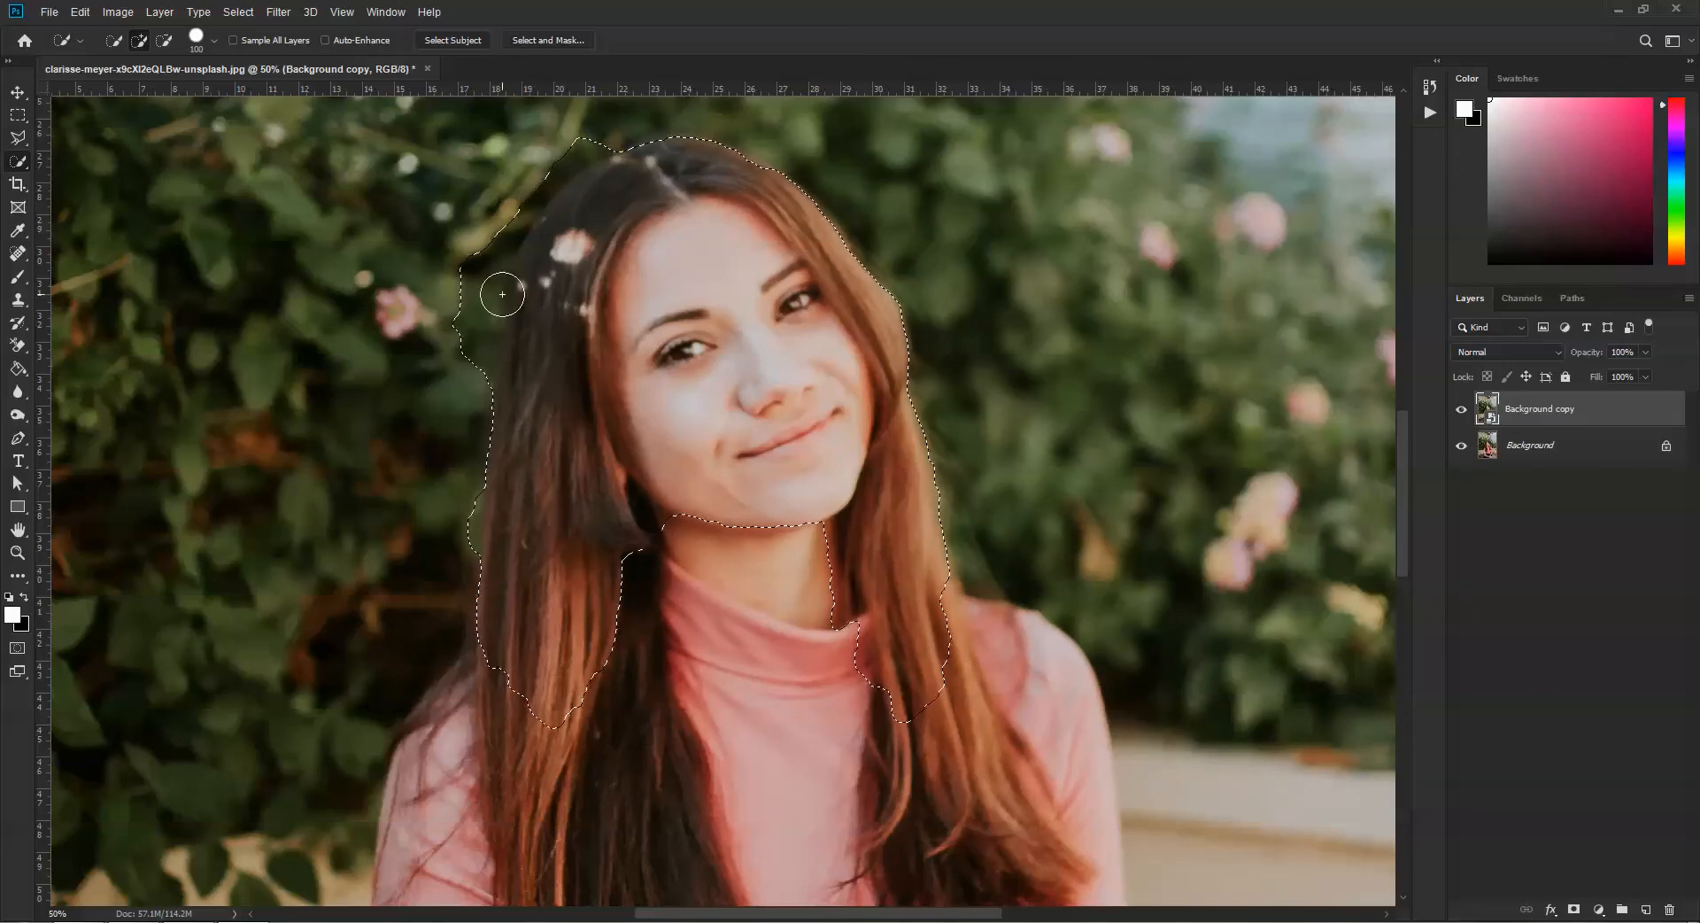
{"action": "key", "text": "alt"}
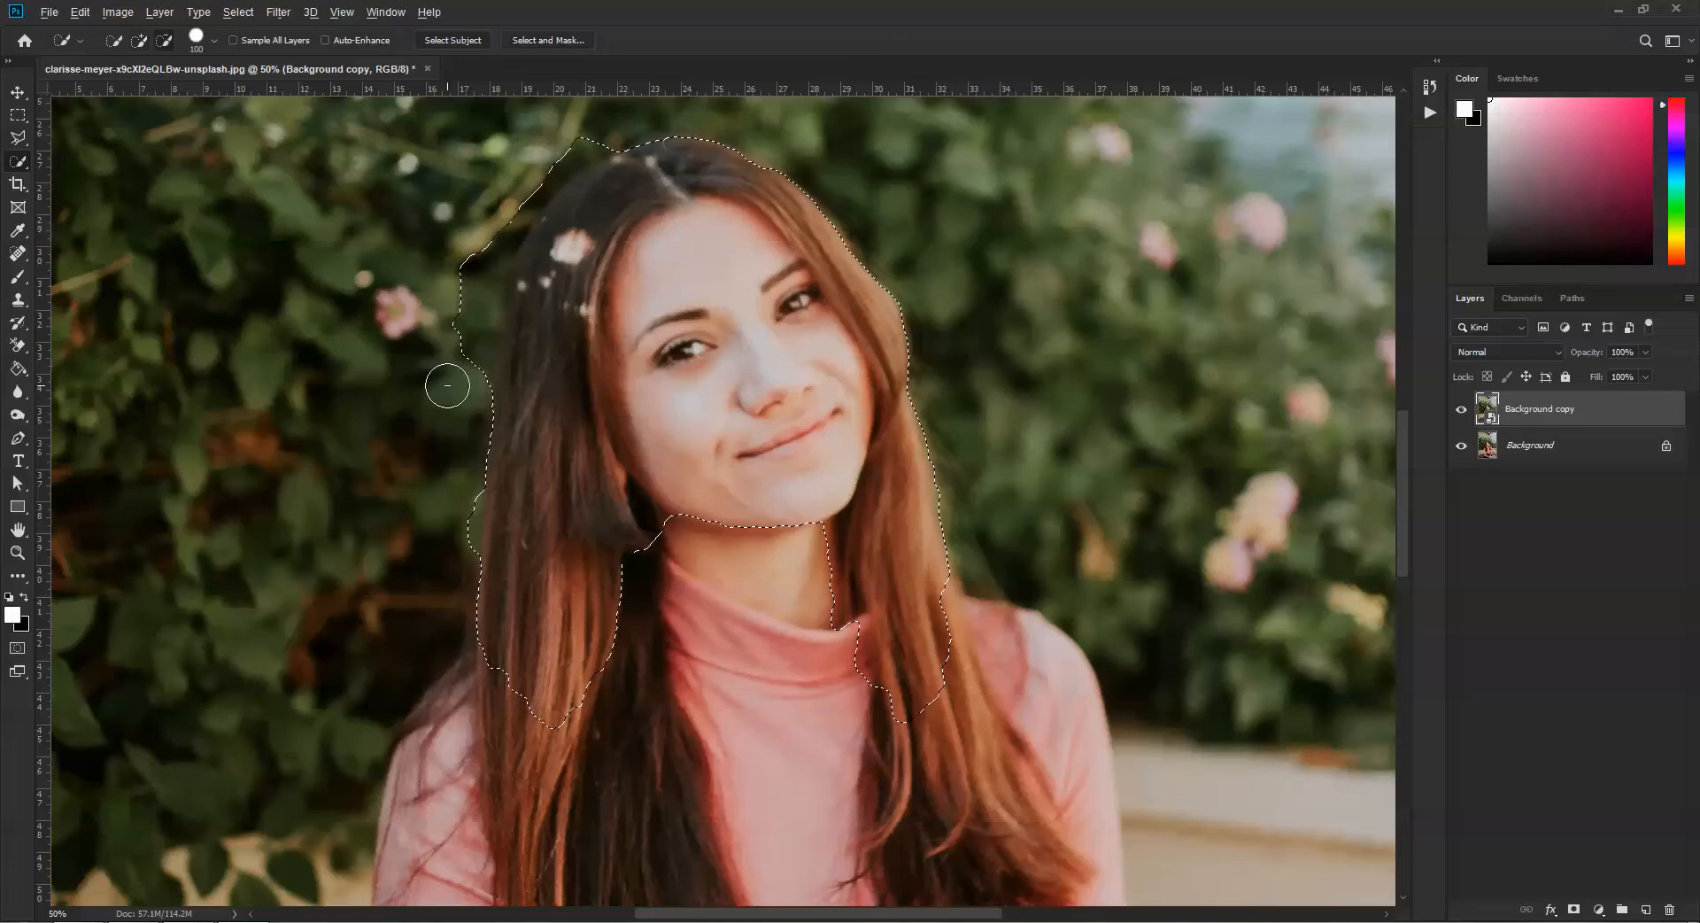
{"action": "mouse_move", "coordinate": [447, 352]}
{"action": "left_mouse_down"}
{"action": "mouse_move", "coordinate": [508, 210]}
{"action": "mouse_move", "coordinate": [601, 132]}
{"action": "left_mouse_up"}
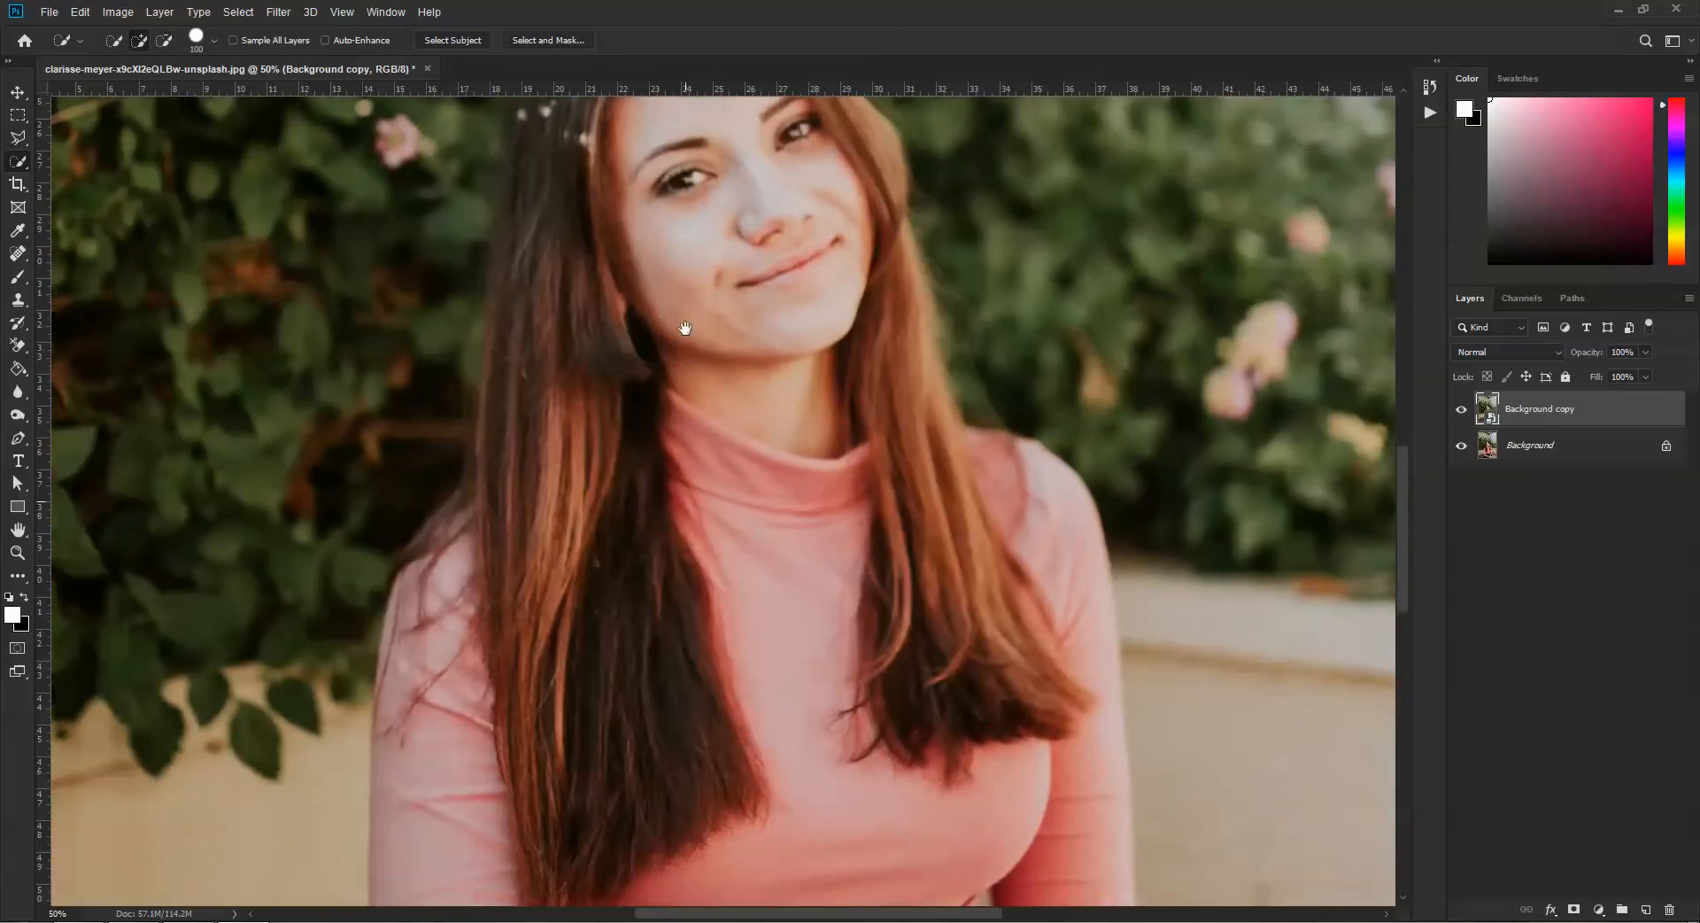
Step: Extend the quick selection down over the woman's torso, both arms, skirt, hands and legs
{"action": "scroll", "coordinate": [683, 416], "scroll_direction": "down", "scroll_amount": 3}
{"action": "mouse_move", "coordinate": [698, 356]}
{"action": "left_mouse_down"}
{"action": "mouse_move", "coordinate": [649, 433]}
{"action": "mouse_move", "coordinate": [449, 603]}
{"action": "mouse_move", "coordinate": [448, 814]}
{"action": "left_mouse_up"}
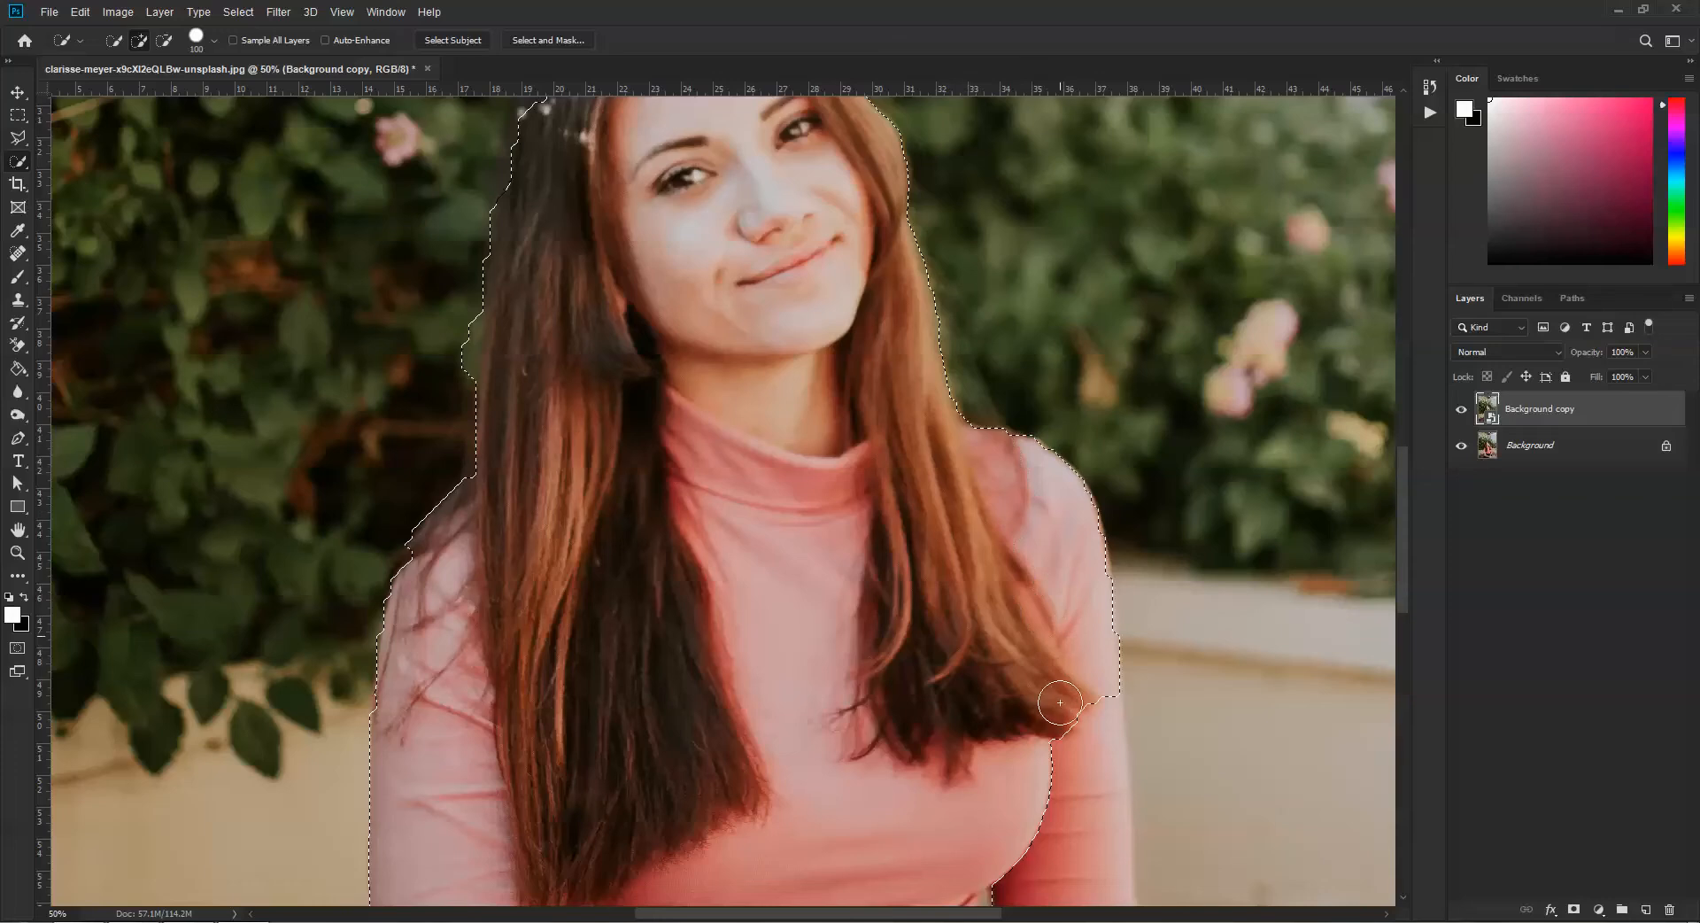
{"action": "key", "text": "ctrl+d"}
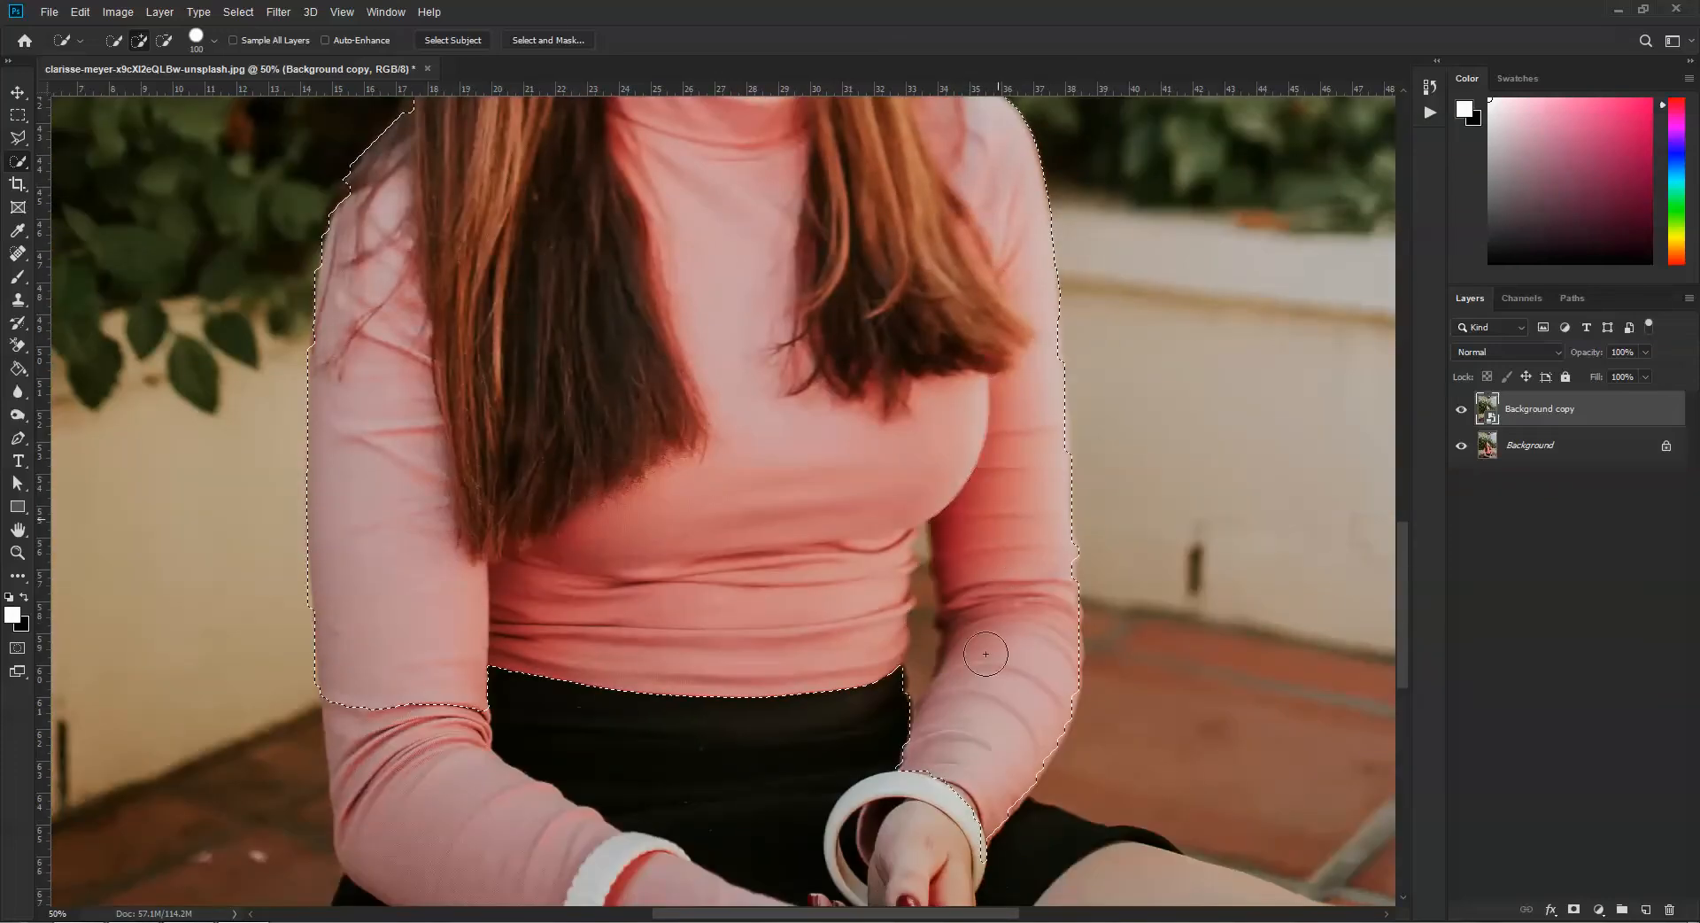
{"action": "left_click_drag", "start_coordinate": [809, 696], "coordinate": [846, 322]}
{"action": "mouse_move", "coordinate": [482, 314]}
{"action": "left_mouse_down"}
{"action": "mouse_move", "coordinate": [495, 583]}
{"action": "mouse_move", "coordinate": [441, 768]}
{"action": "left_mouse_up"}
{"action": "left_click_drag", "start_coordinate": [813, 489], "coordinate": [905, 728]}
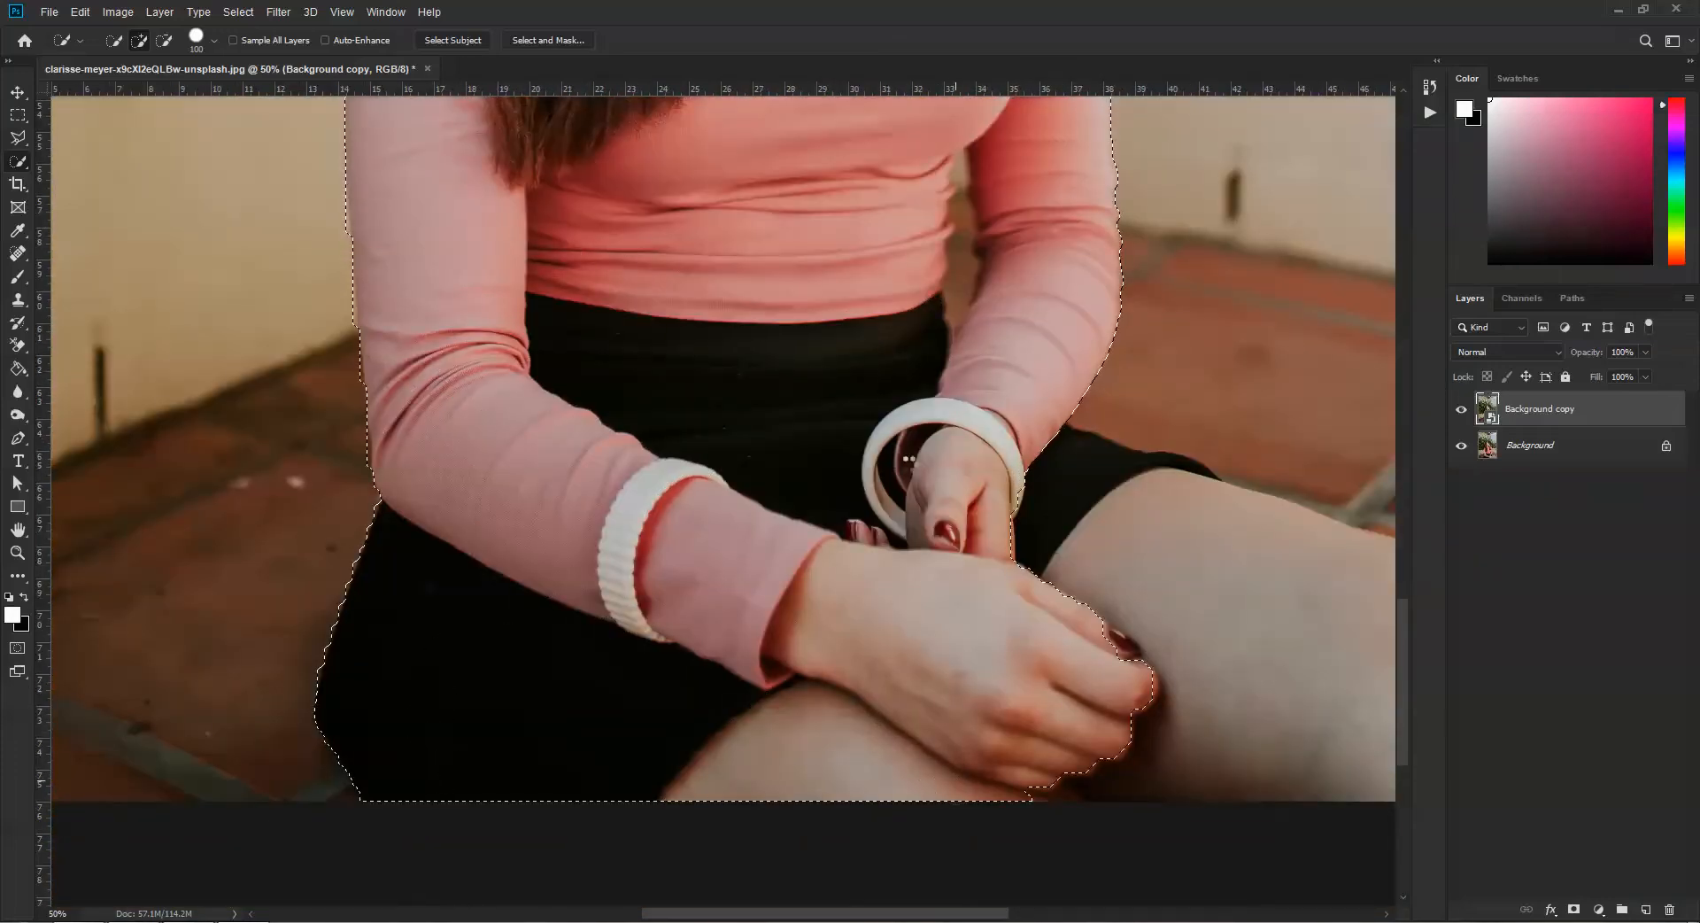
{"action": "left_click_drag", "start_coordinate": [877, 231], "coordinate": [868, 637]}
{"action": "mouse_move", "coordinate": [749, 347]}
{"action": "left_mouse_down"}
{"action": "mouse_move", "coordinate": [797, 447]}
{"action": "mouse_move", "coordinate": [838, 480]}
{"action": "left_mouse_up"}
Step: Reduce the selection brush to 60 px and refine the selection edge around the woman's hair and shoulder
{"action": "key", "text": "bracketleft"}
{"action": "key", "text": "bracketleft"}
{"action": "key", "text": "bracketleft"}
{"action": "key", "text": "bracketleft"}
{"action": "mouse_move", "coordinate": [583, 469]}
{"action": "left_mouse_down"}
{"action": "mouse_move", "coordinate": [606, 387]}
{"action": "mouse_move", "coordinate": [675, 310]}
{"action": "mouse_move", "coordinate": [615, 405]}
{"action": "mouse_move", "coordinate": [538, 427]}
{"action": "mouse_move", "coordinate": [599, 417]}
{"action": "left_mouse_up"}
{"action": "key", "text": "ctrl+plus"}
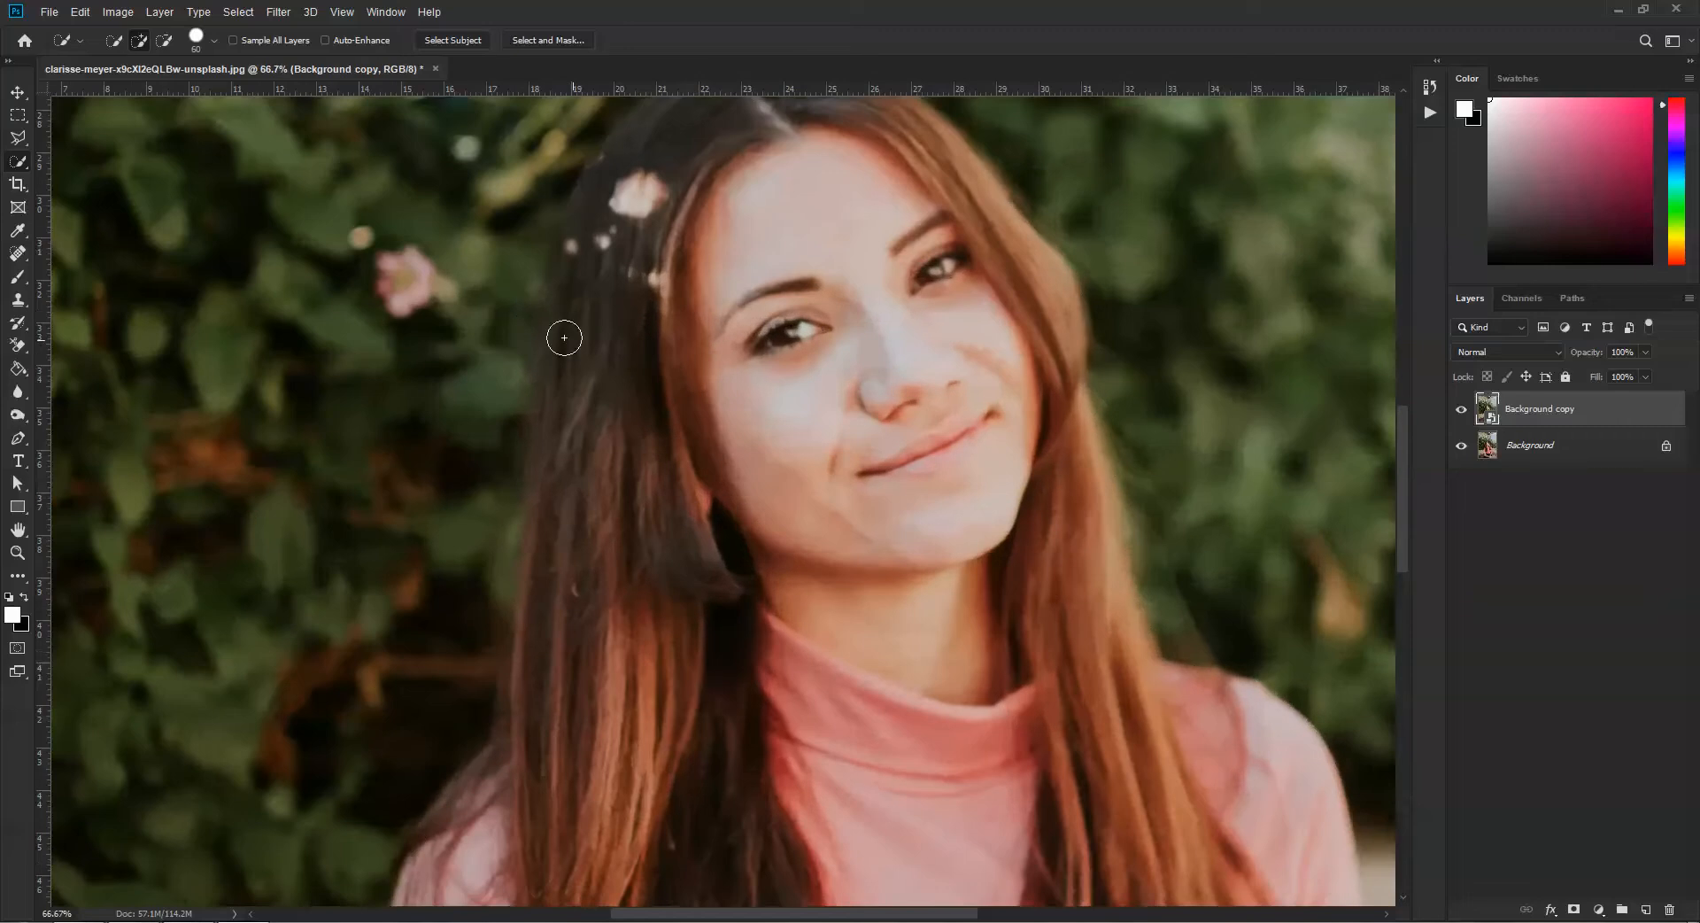
{"action": "left_click_drag", "start_coordinate": [514, 289], "coordinate": [514, 377]}
{"action": "left_click_drag", "start_coordinate": [497, 471], "coordinate": [494, 608]}
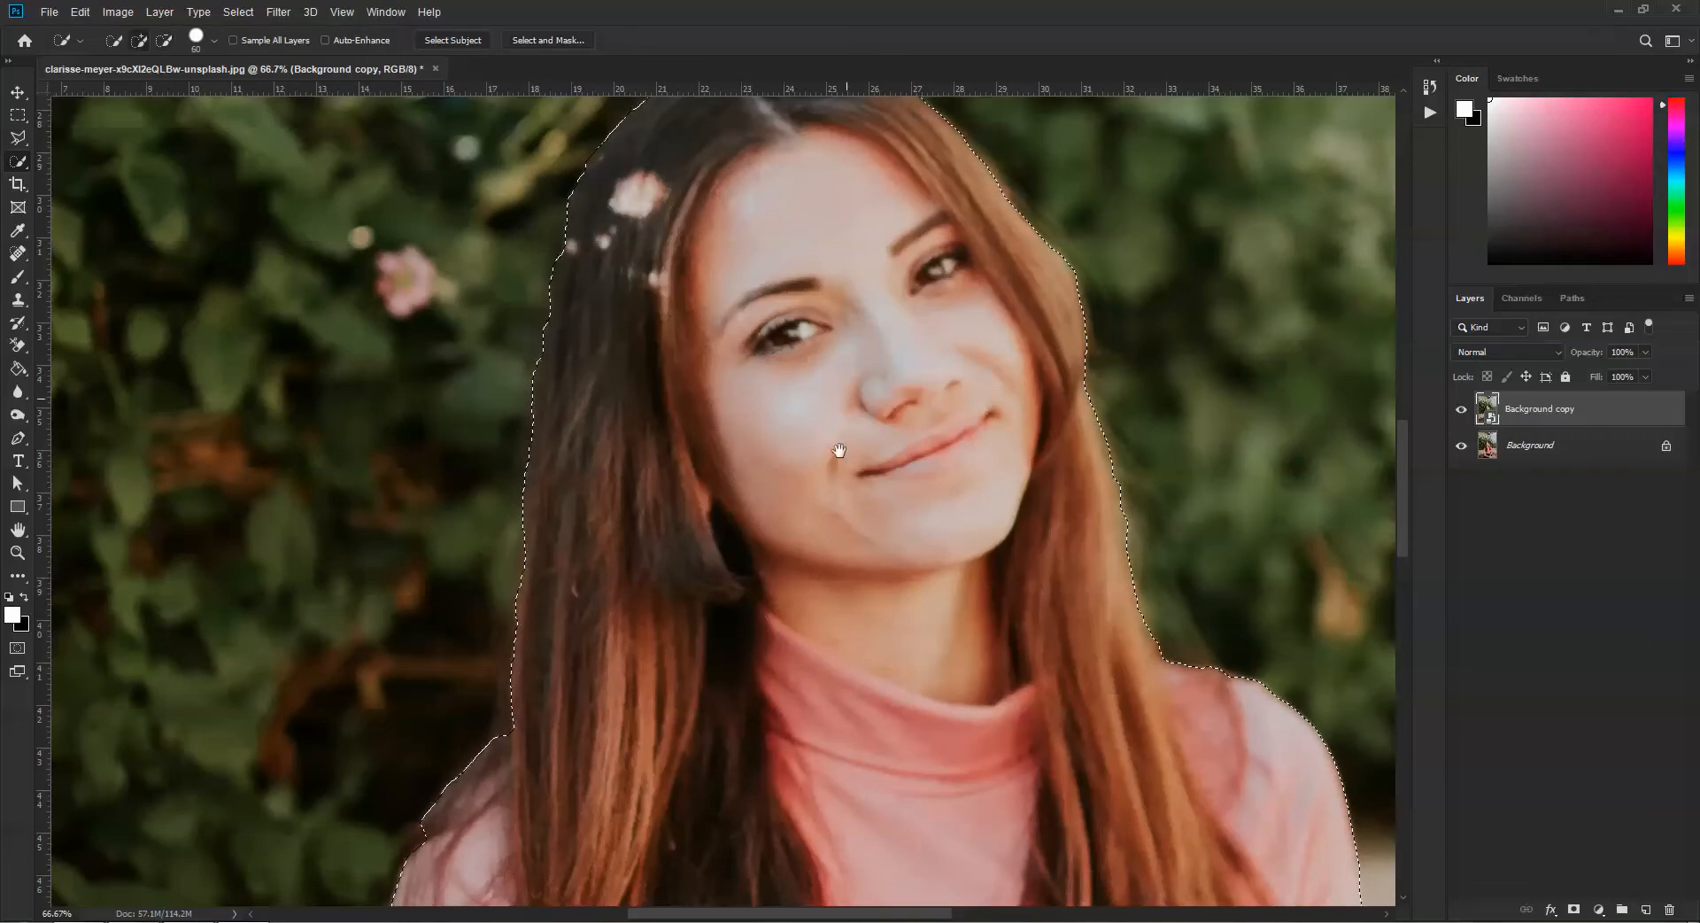
{"action": "left_click_drag", "start_coordinate": [856, 350], "coordinate": [827, 483]}
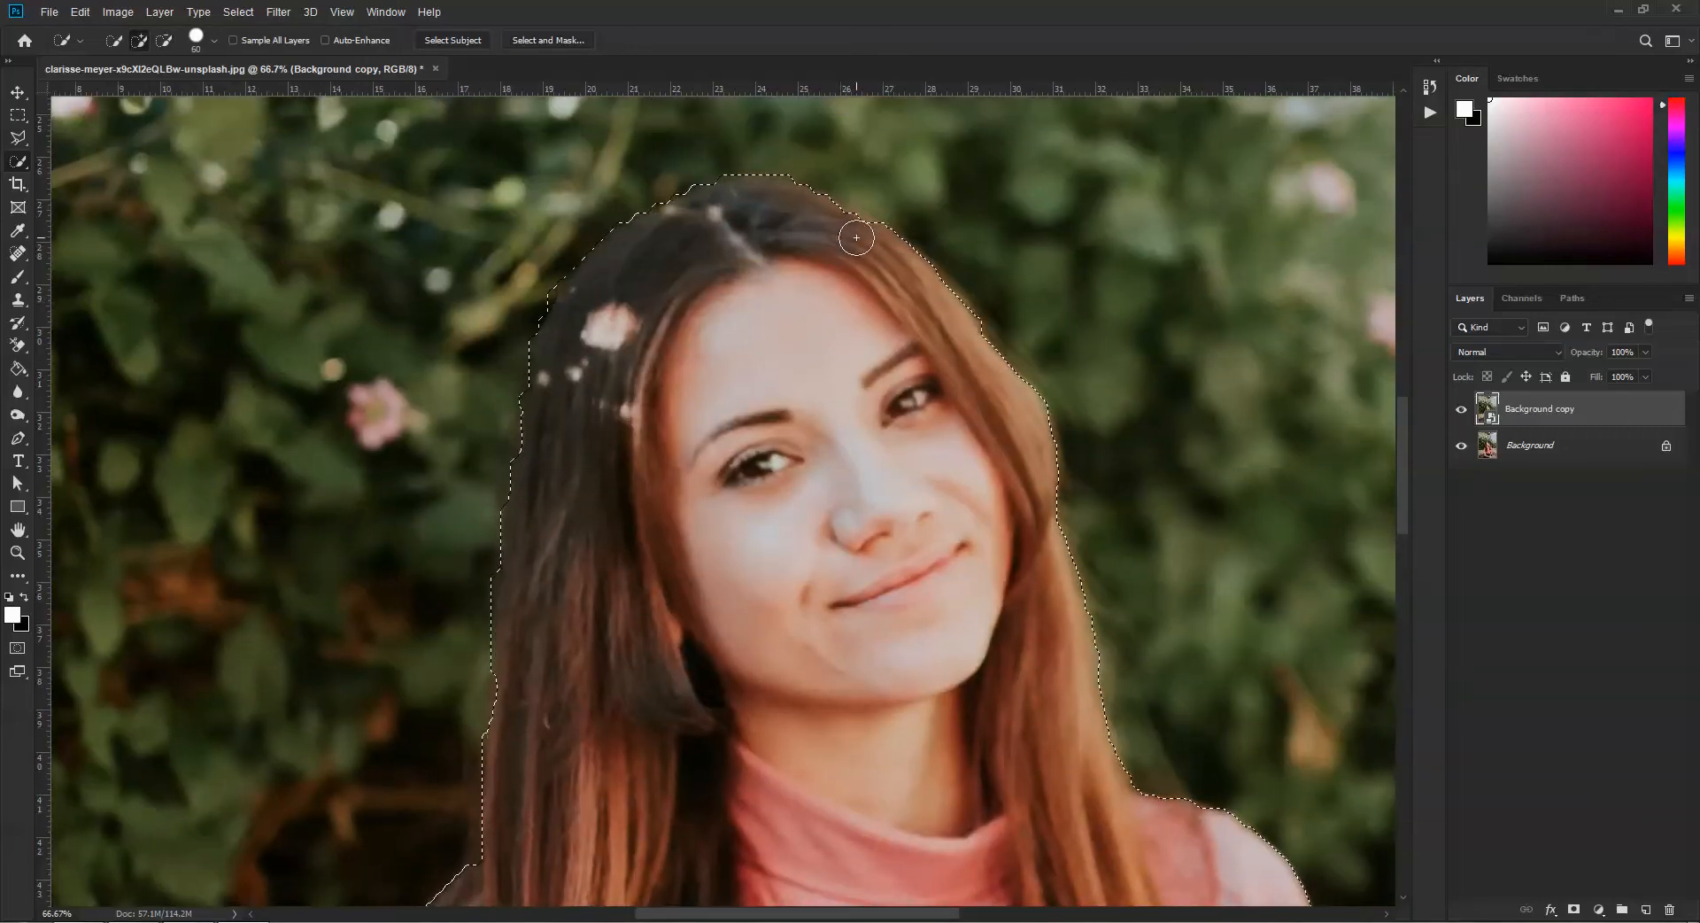
{"action": "left_click_drag", "start_coordinate": [946, 573], "coordinate": [915, 380]}
{"action": "left_click_drag", "start_coordinate": [892, 587], "coordinate": [965, 408]}
{"action": "left_click_drag", "start_coordinate": [454, 596], "coordinate": [443, 611]}
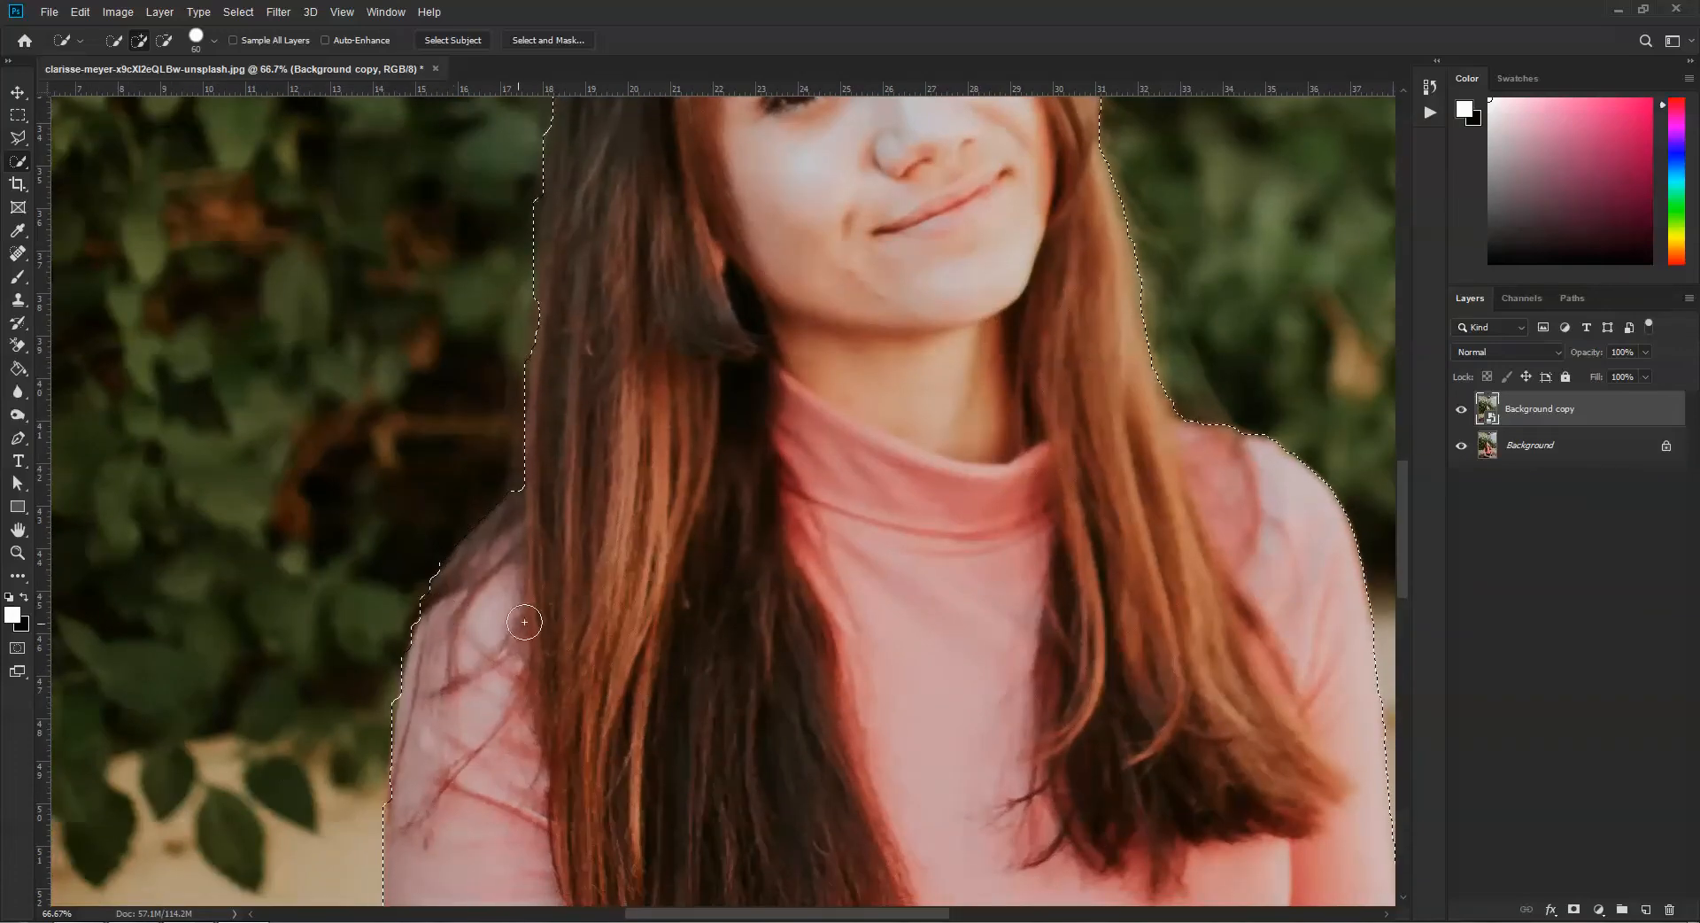
Step: Subtract the background gap between the woman's waist and arm using the Polygonal Lasso tool with a 4 px feather
{"action": "left_click_drag", "start_coordinate": [593, 619], "coordinate": [664, 84]}
{"action": "left_click_drag", "start_coordinate": [664, 664], "coordinate": [567, 368]}
{"action": "left_click_drag", "start_coordinate": [1053, 395], "coordinate": [417, 561]}
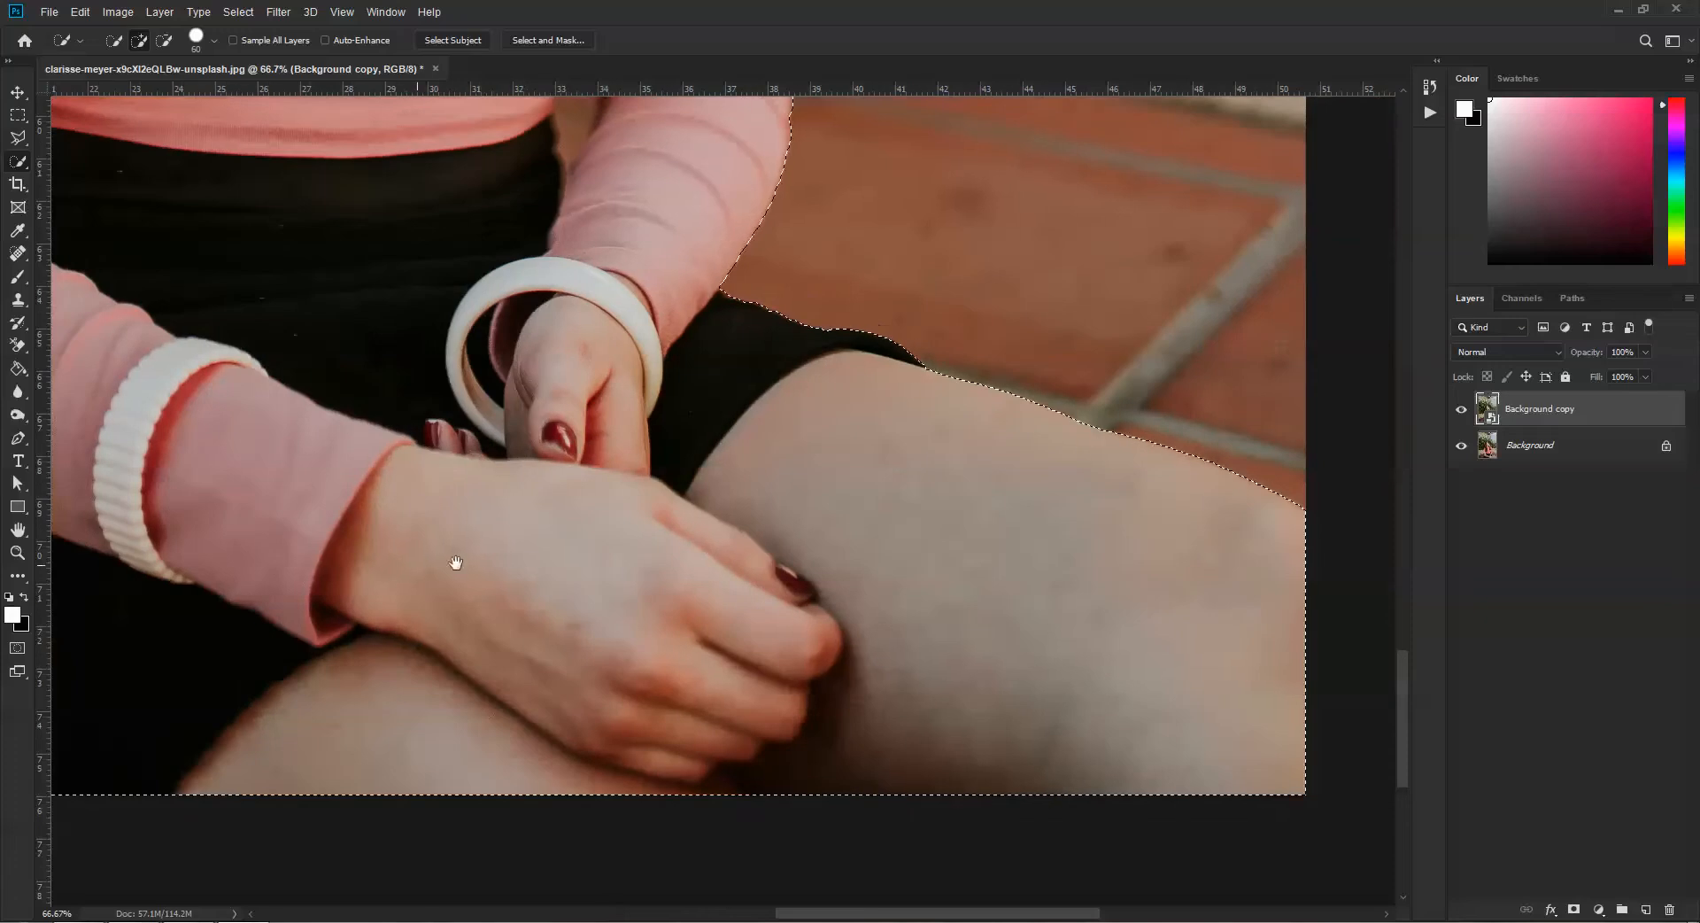
{"action": "left_click_drag", "start_coordinate": [555, 493], "coordinate": [835, 740]}
{"action": "left_click_drag", "start_coordinate": [848, 486], "coordinate": [936, 549]}
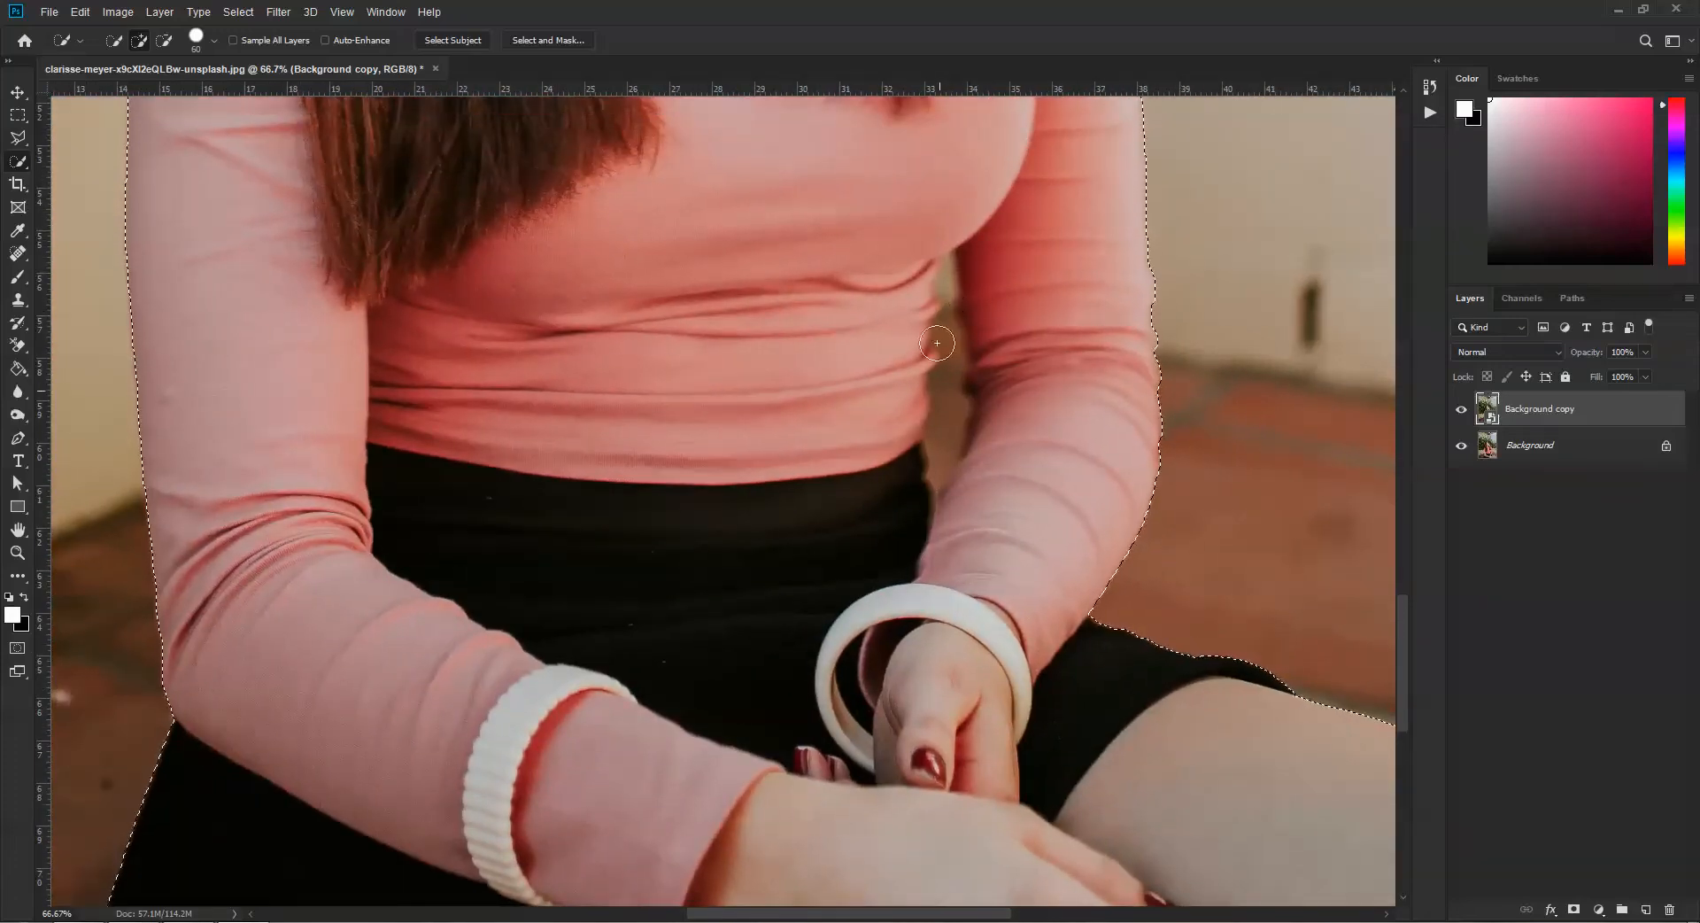
{"action": "left_click", "coordinate": [20, 138]}
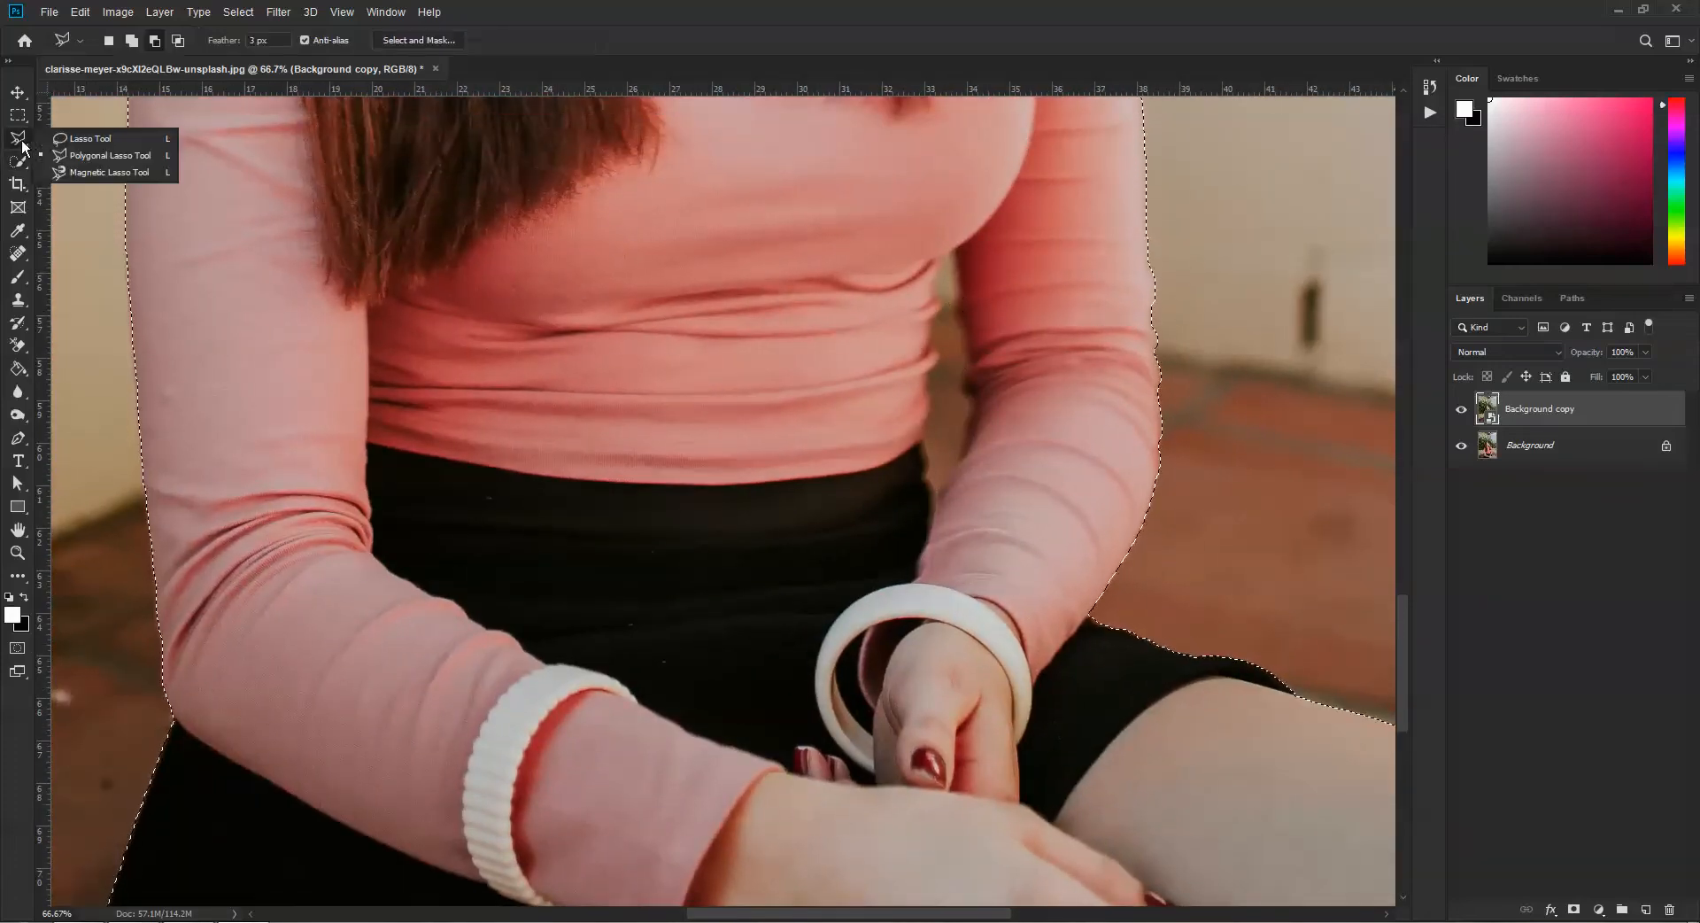
{"action": "left_click", "coordinate": [91, 157]}
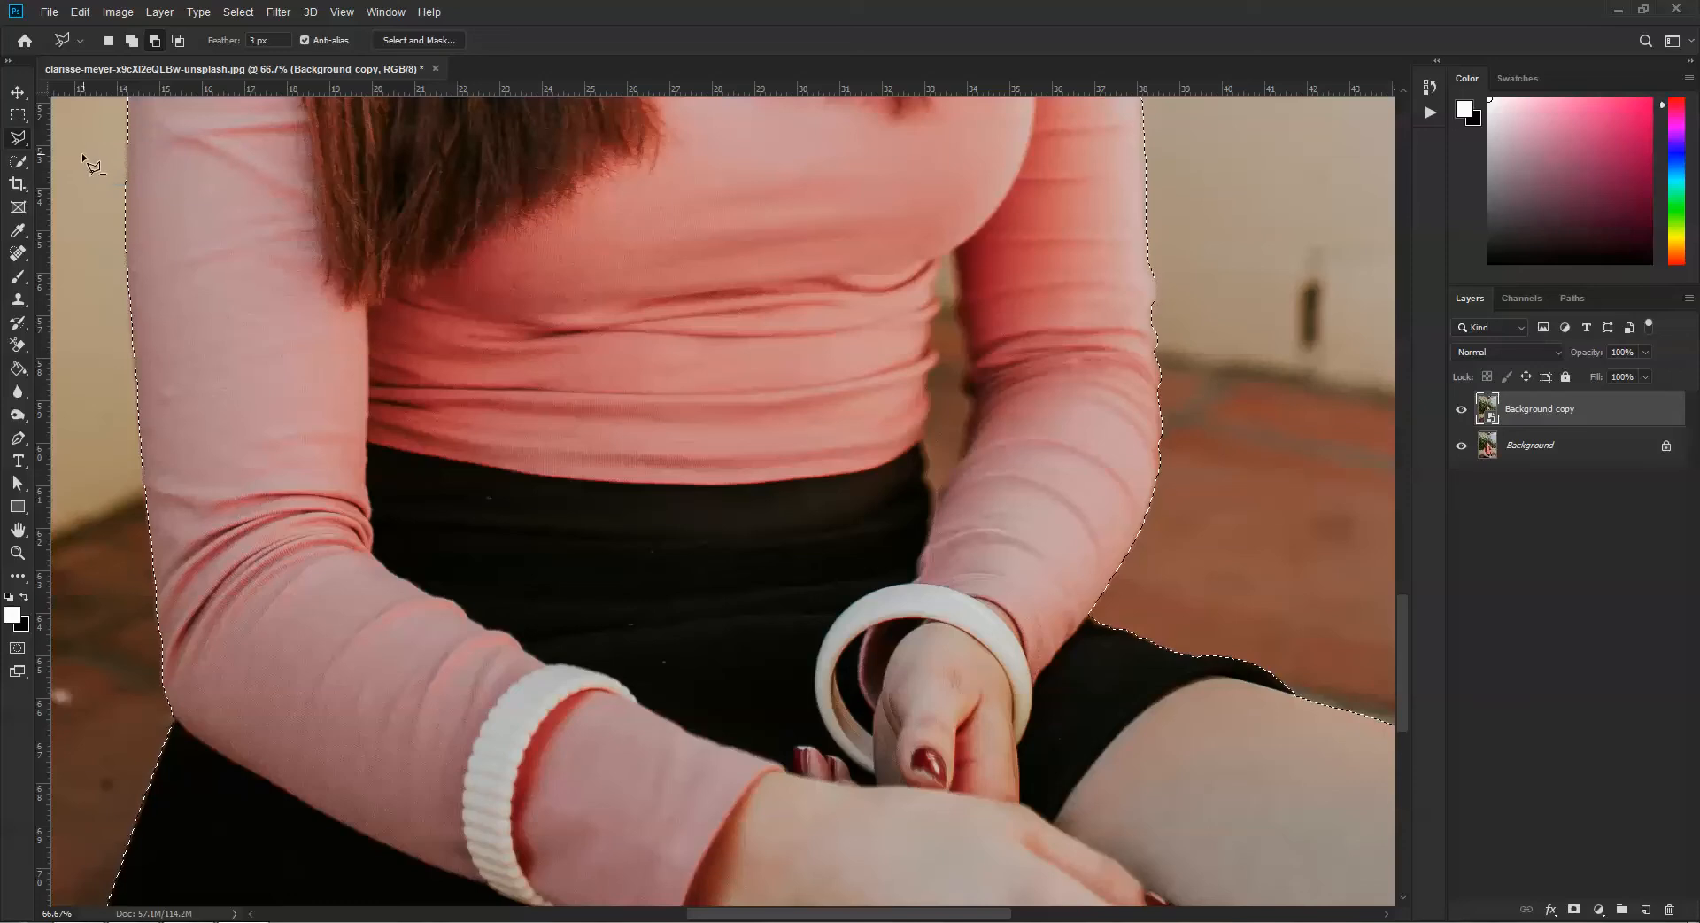
{"action": "left_click", "coordinate": [152, 40]}
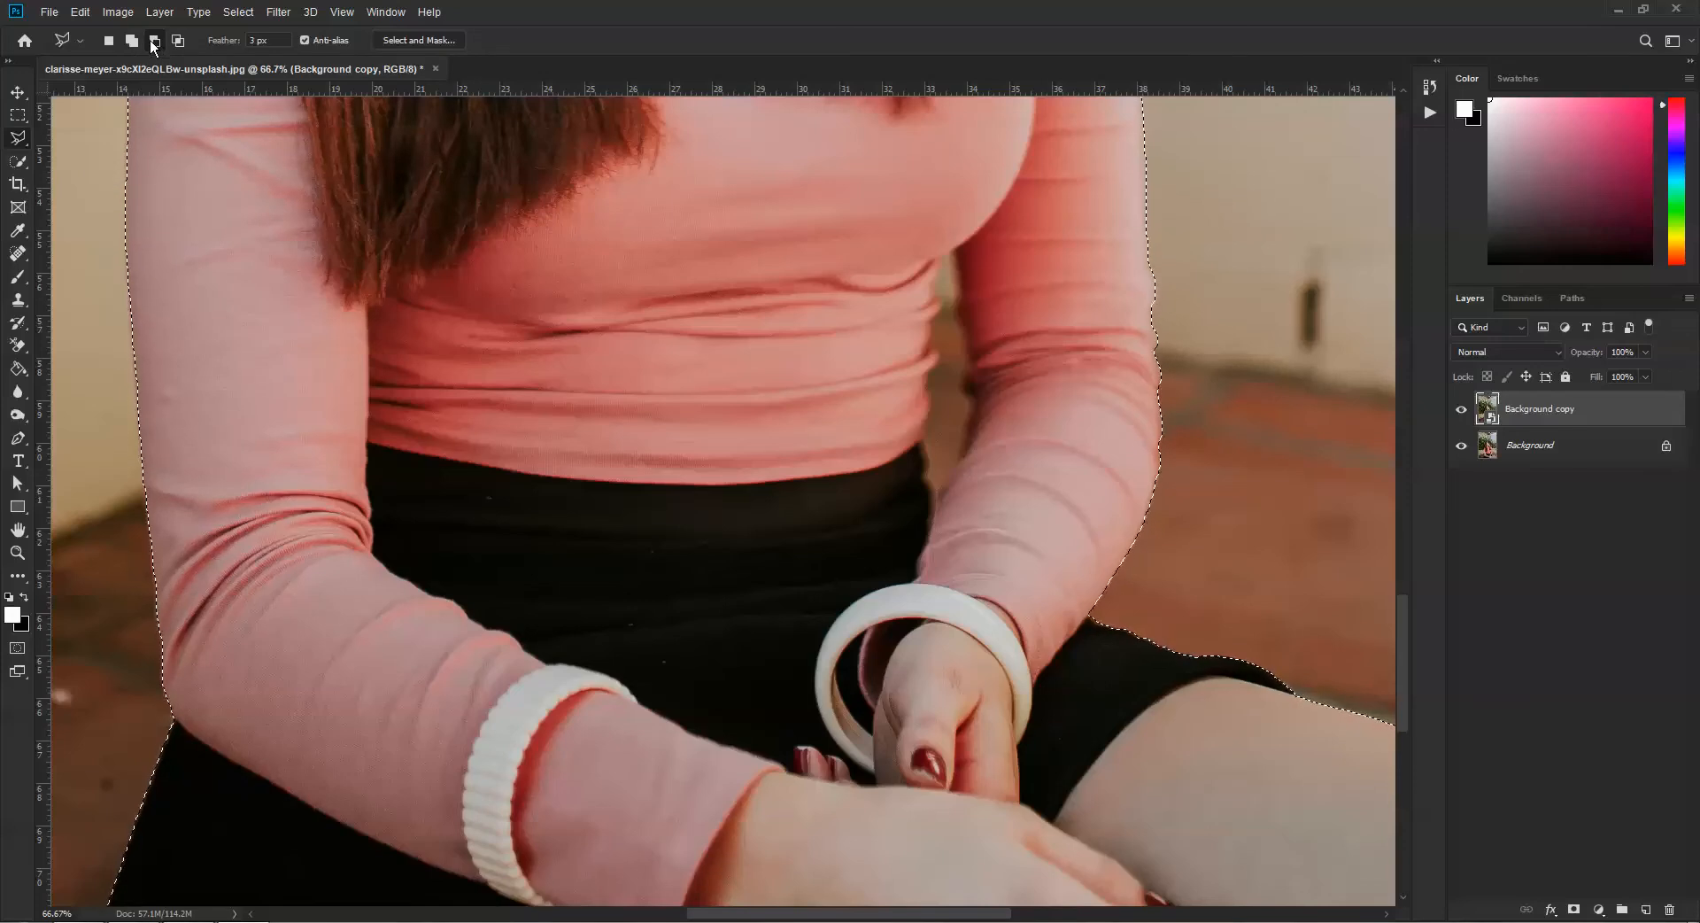
{"action": "left_click", "coordinate": [254, 40]}
{"action": "type", "text": "4"}
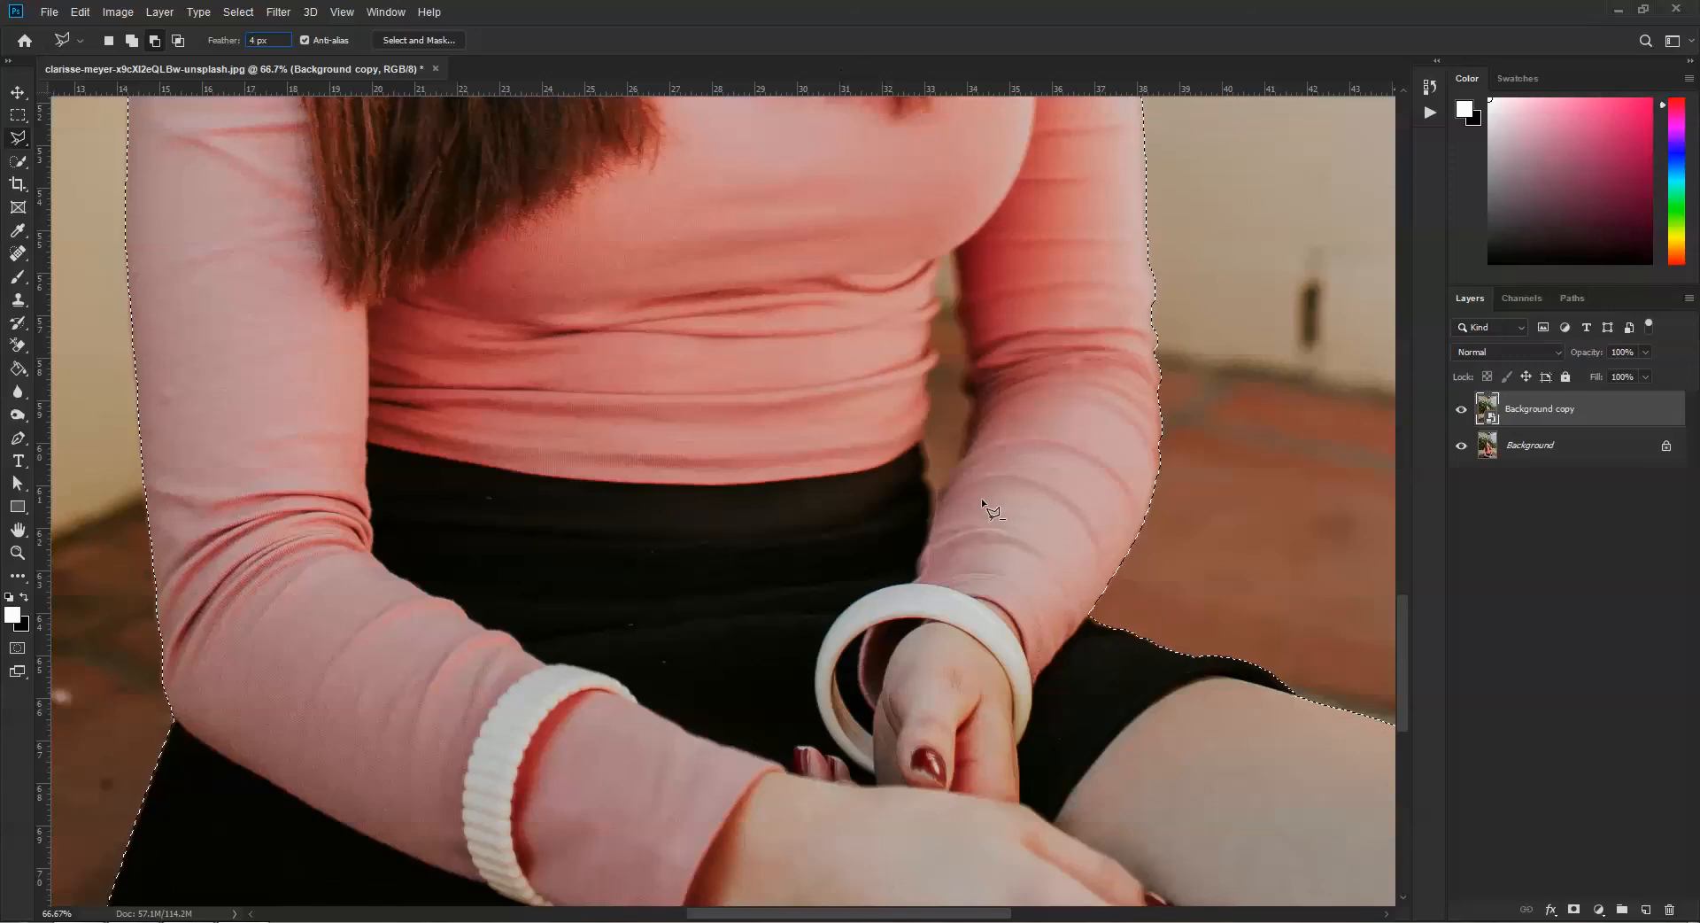
{"action": "left_click", "coordinate": [938, 502]}
{"action": "mouse_move", "coordinate": [953, 475]}
{"action": "left_mouse_down"}
{"action": "mouse_move", "coordinate": [973, 404]}
{"action": "mouse_move", "coordinate": [957, 248]}
{"action": "mouse_move", "coordinate": [938, 266]}
{"action": "mouse_move", "coordinate": [925, 379]}
{"action": "mouse_move", "coordinate": [938, 501]}
{"action": "left_mouse_up"}
Step: Touch up the selection edge around the woman's hair using the Quick Selection tool with a 30 px brush
{"action": "scroll", "coordinate": [868, 578], "scroll_direction": "up", "scroll_amount": 10}
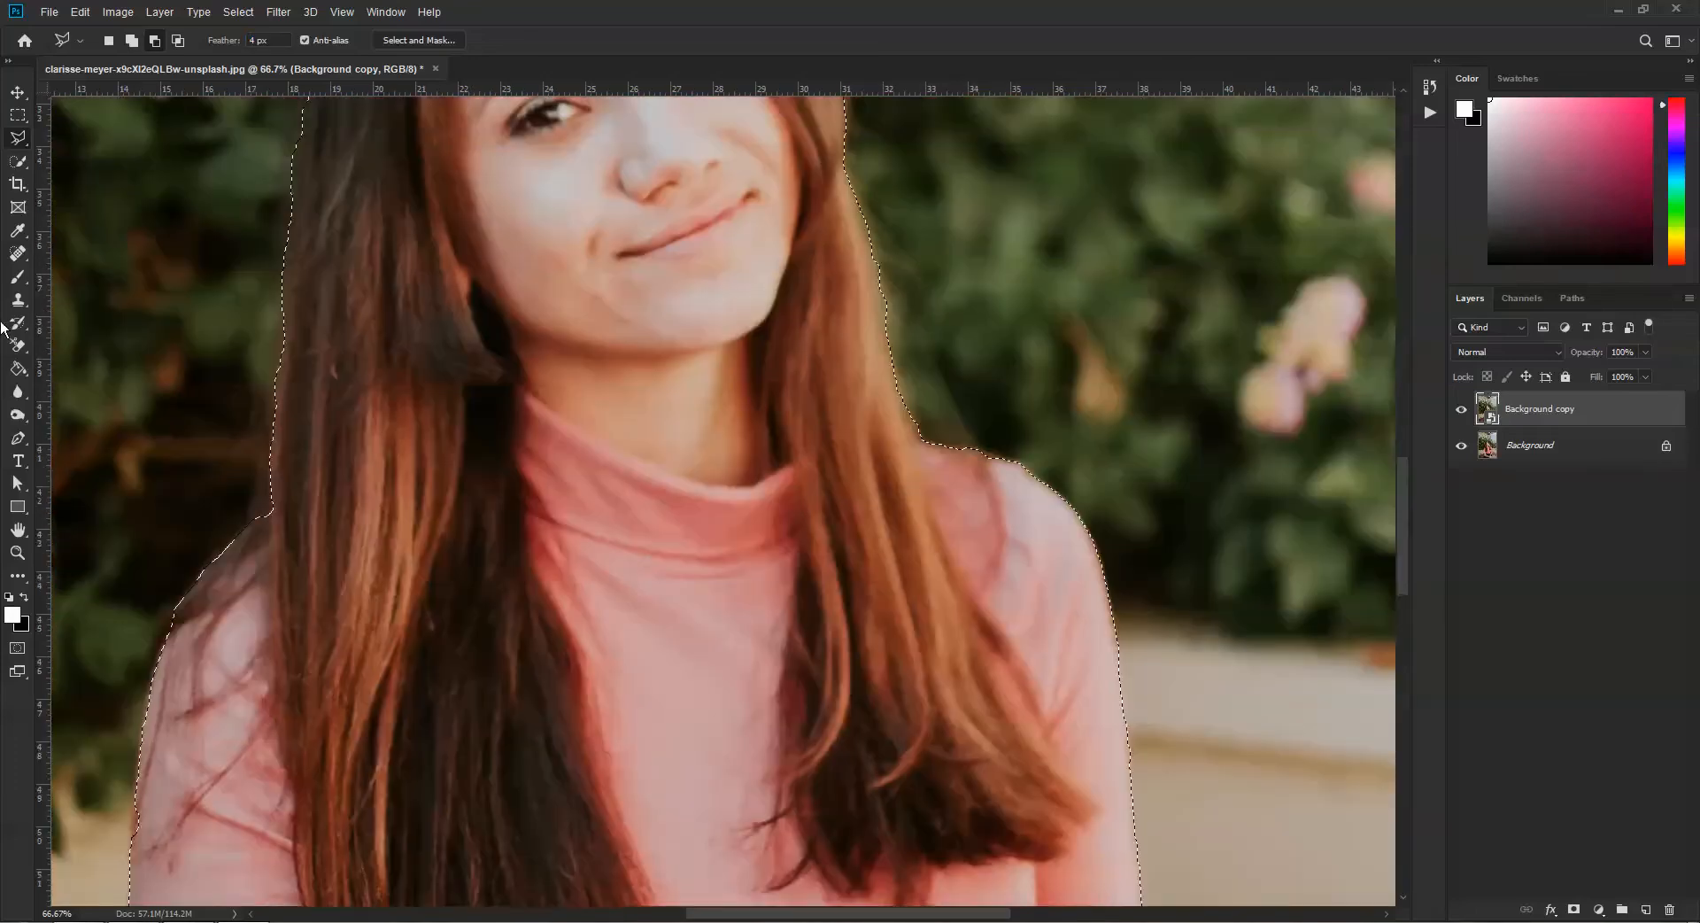
{"action": "left_click", "coordinate": [18, 161]}
{"action": "left_click_drag", "start_coordinate": [619, 247], "coordinate": [783, 519]}
{"action": "key", "text": "bracketleft"}
{"action": "key", "text": "bracketleft"}
{"action": "key", "text": "bracketleft"}
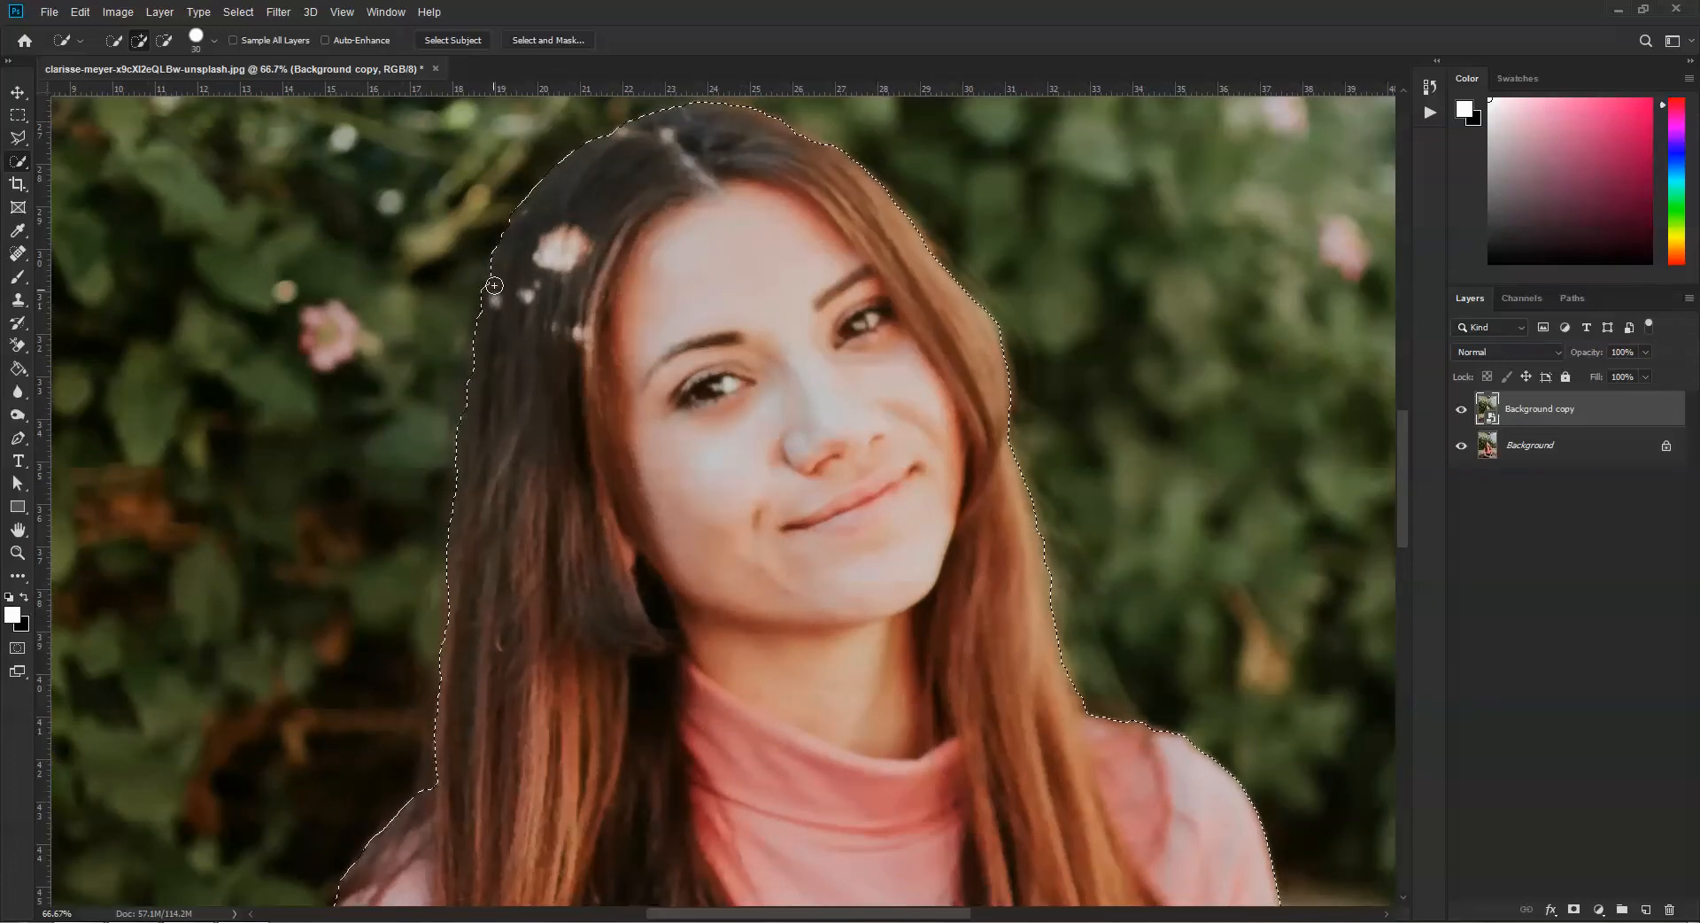
{"action": "left_click_drag", "start_coordinate": [634, 453], "coordinate": [576, 546]}
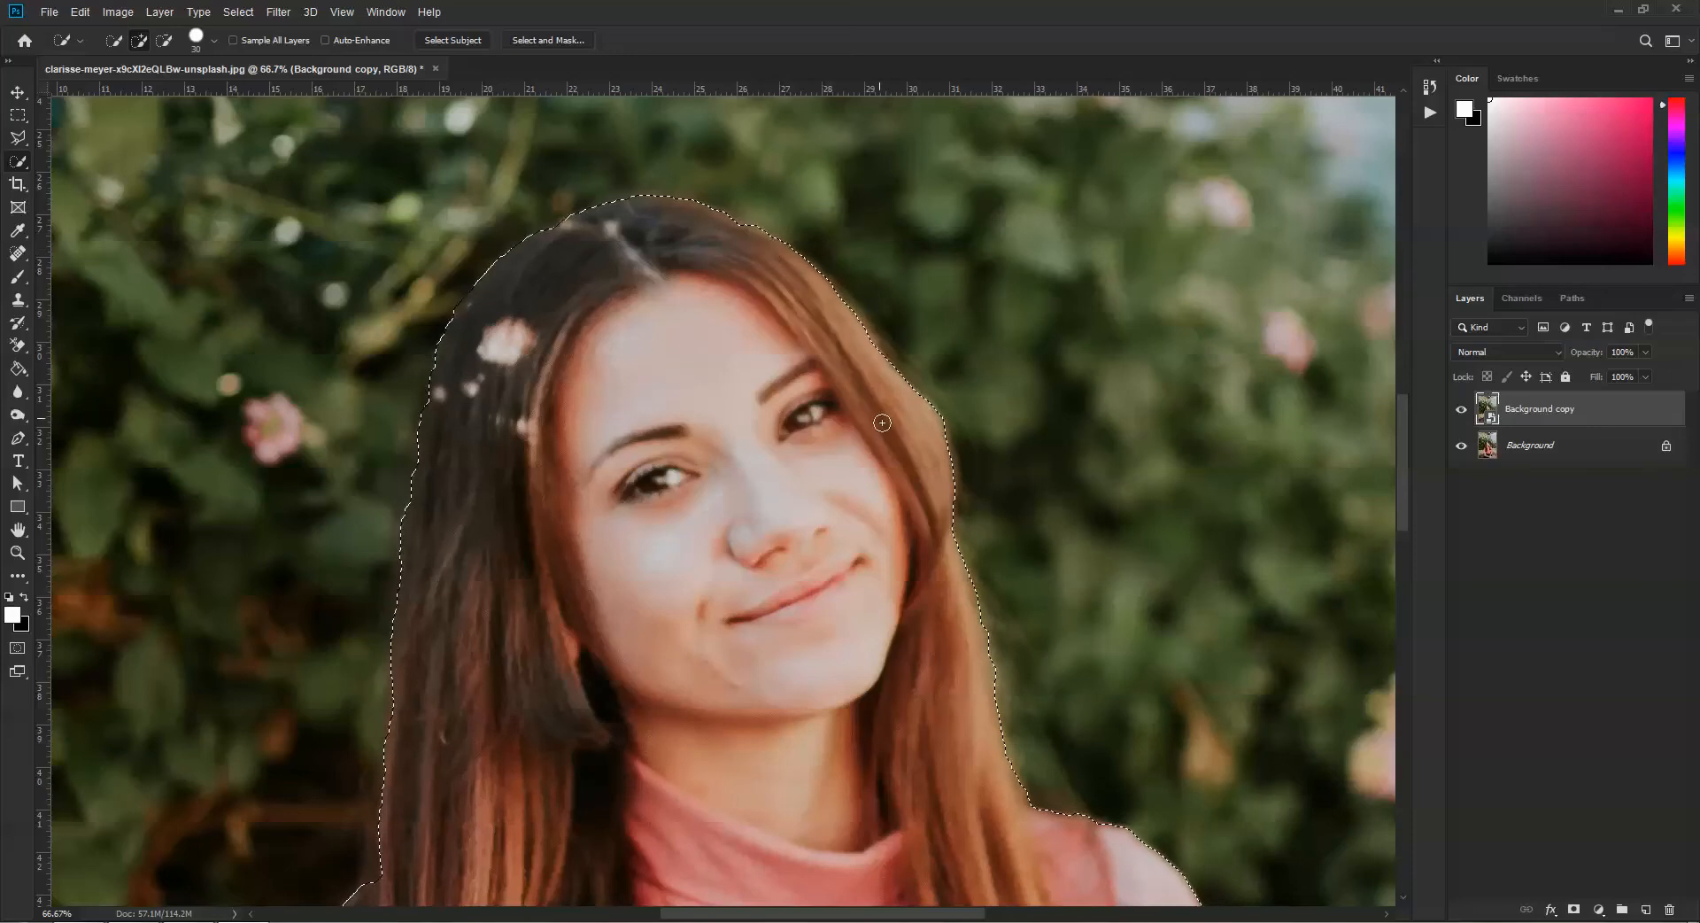
{"action": "left_click_drag", "start_coordinate": [950, 726], "coordinate": [950, 540]}
{"action": "left_click_drag", "start_coordinate": [942, 695], "coordinate": [968, 505]}
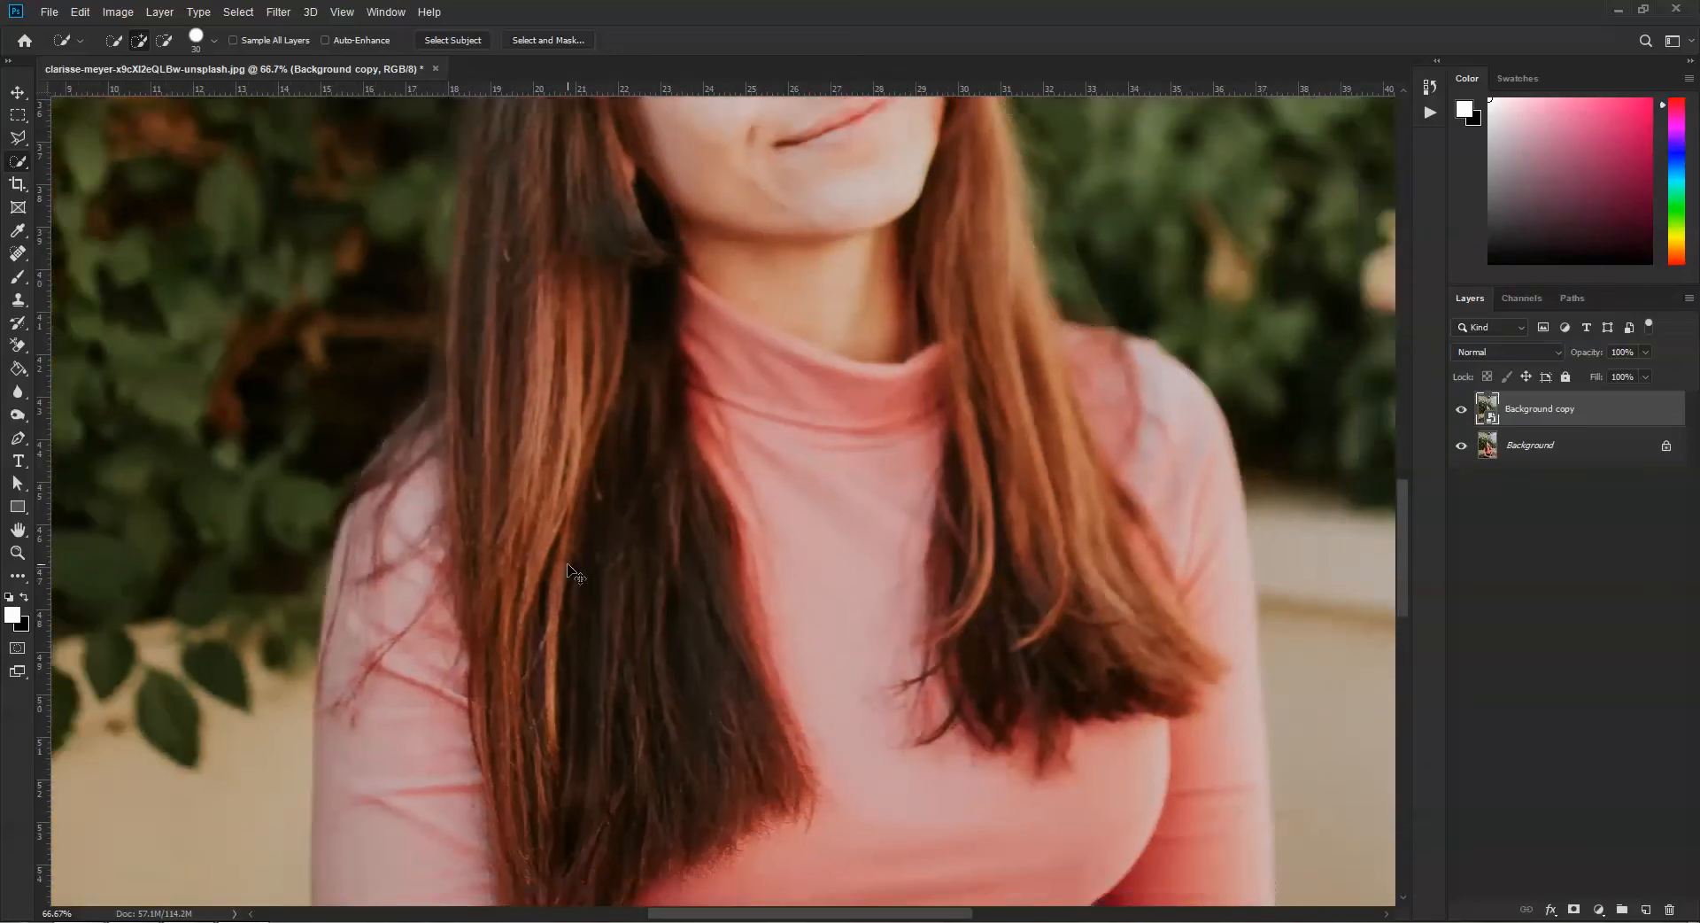
Step: Open the woman's selection in the Select and Mask workspace
{"action": "key", "text": "ctrl+minus"}
{"action": "key", "text": "ctrl+minus"}
{"action": "key", "text": "ctrl+minus"}
{"action": "key", "text": "ctrl+minus"}
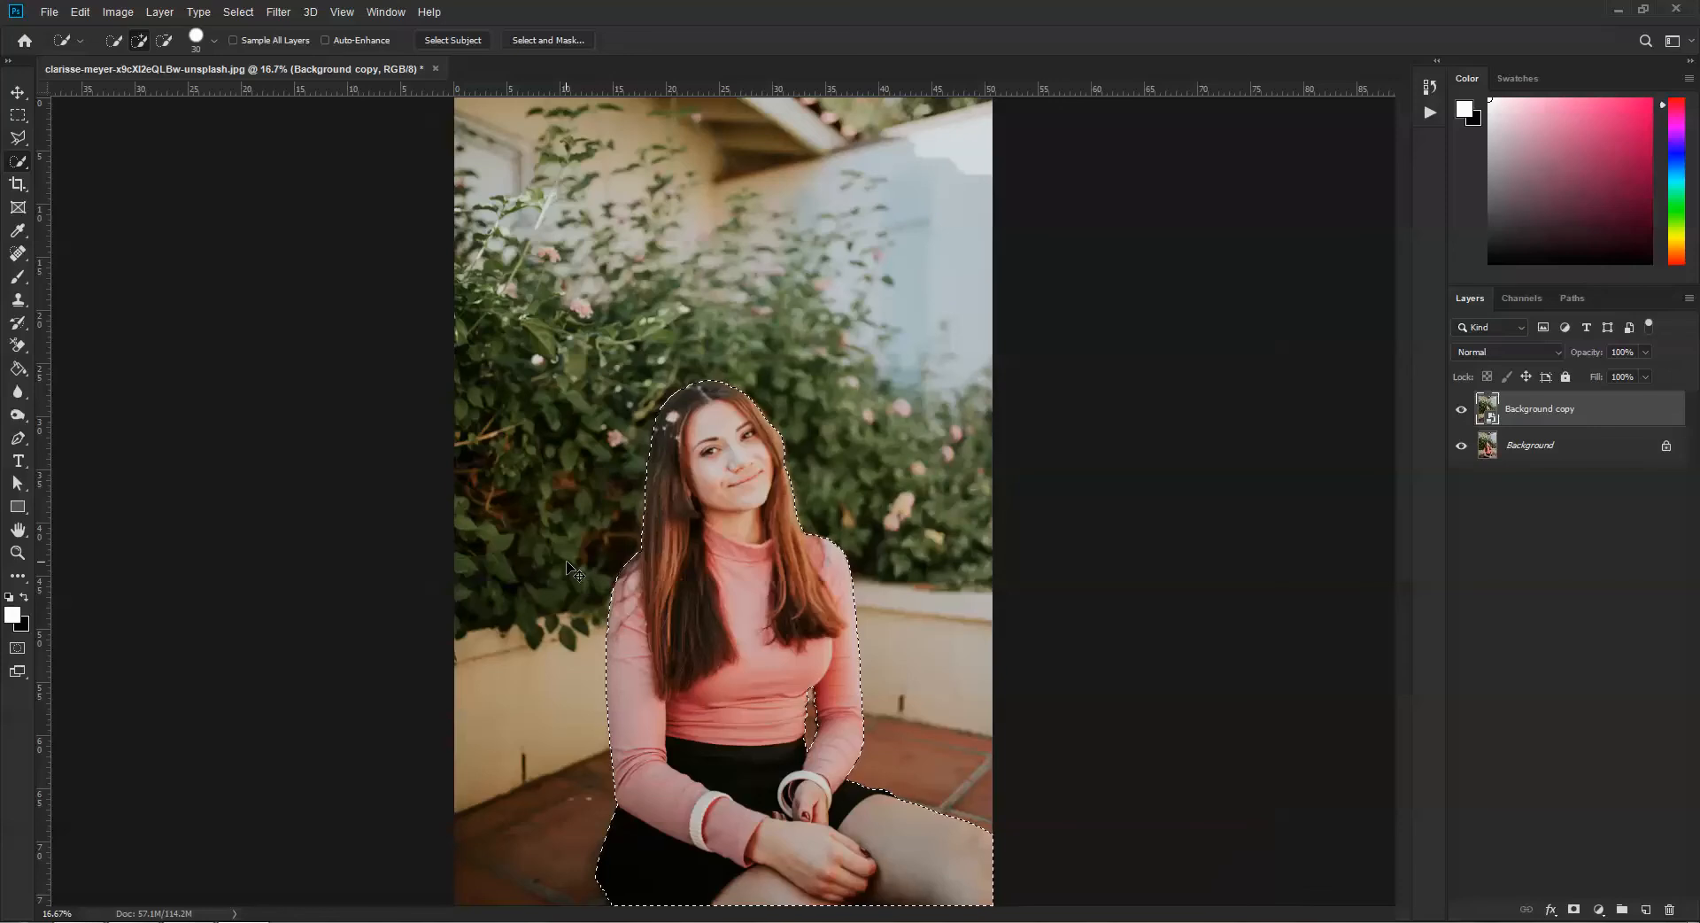
{"action": "key", "text": "ctrl+minus"}
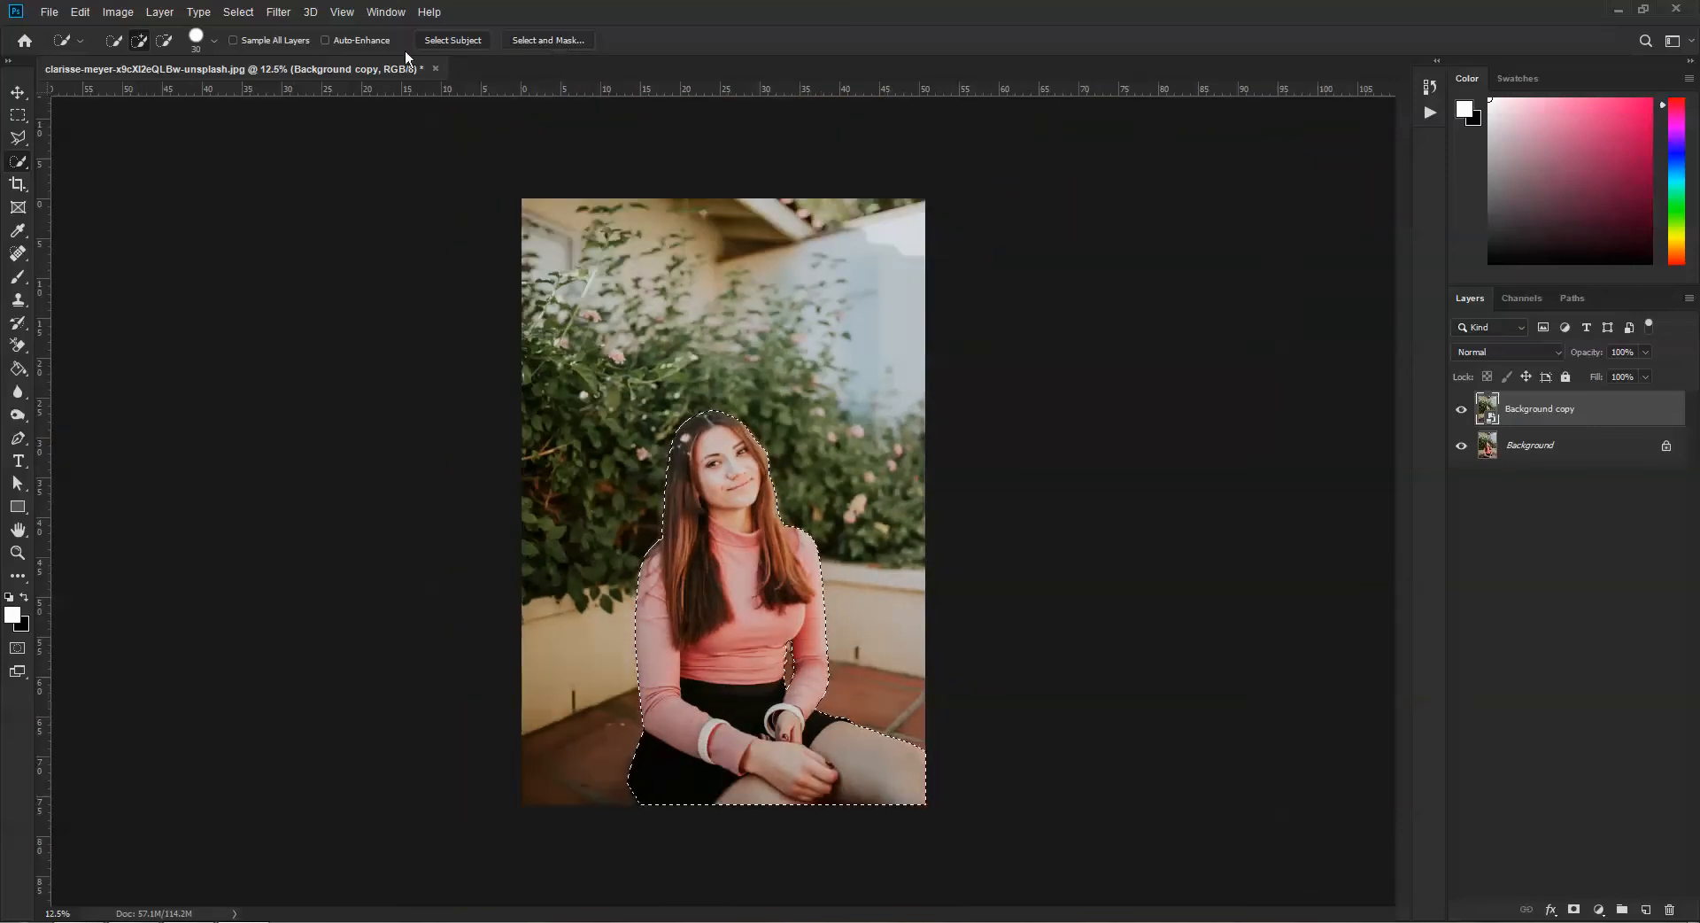
{"action": "left_click", "coordinate": [233, 11]}
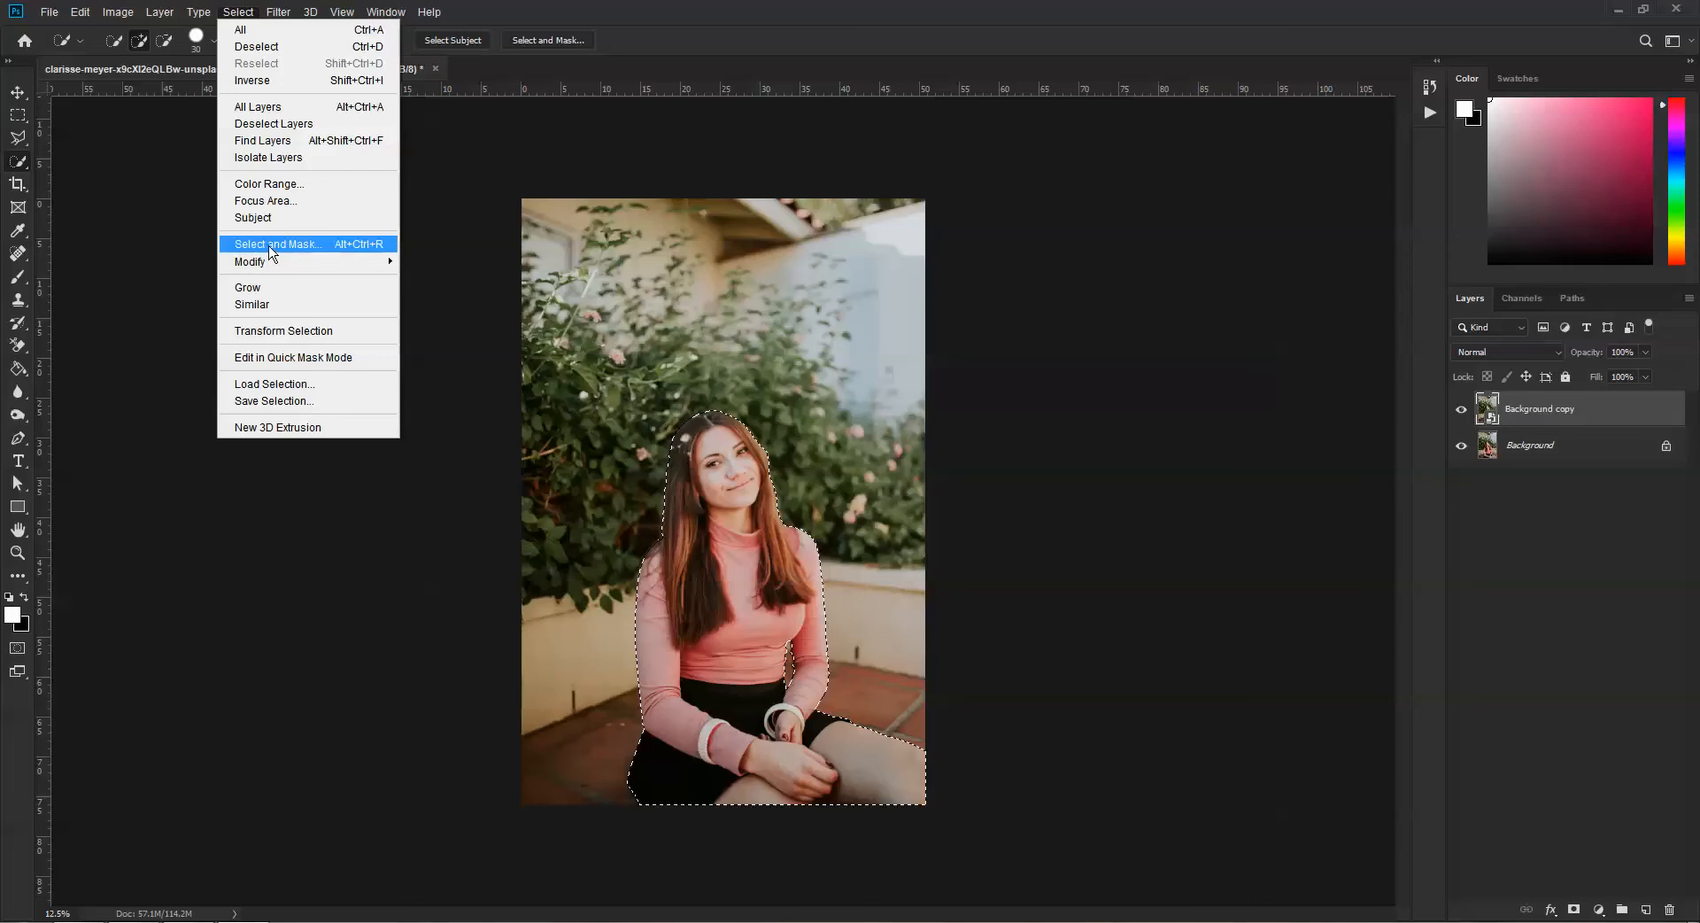
{"action": "left_click", "coordinate": [673, 34]}
{"action": "left_click", "coordinate": [545, 40]}
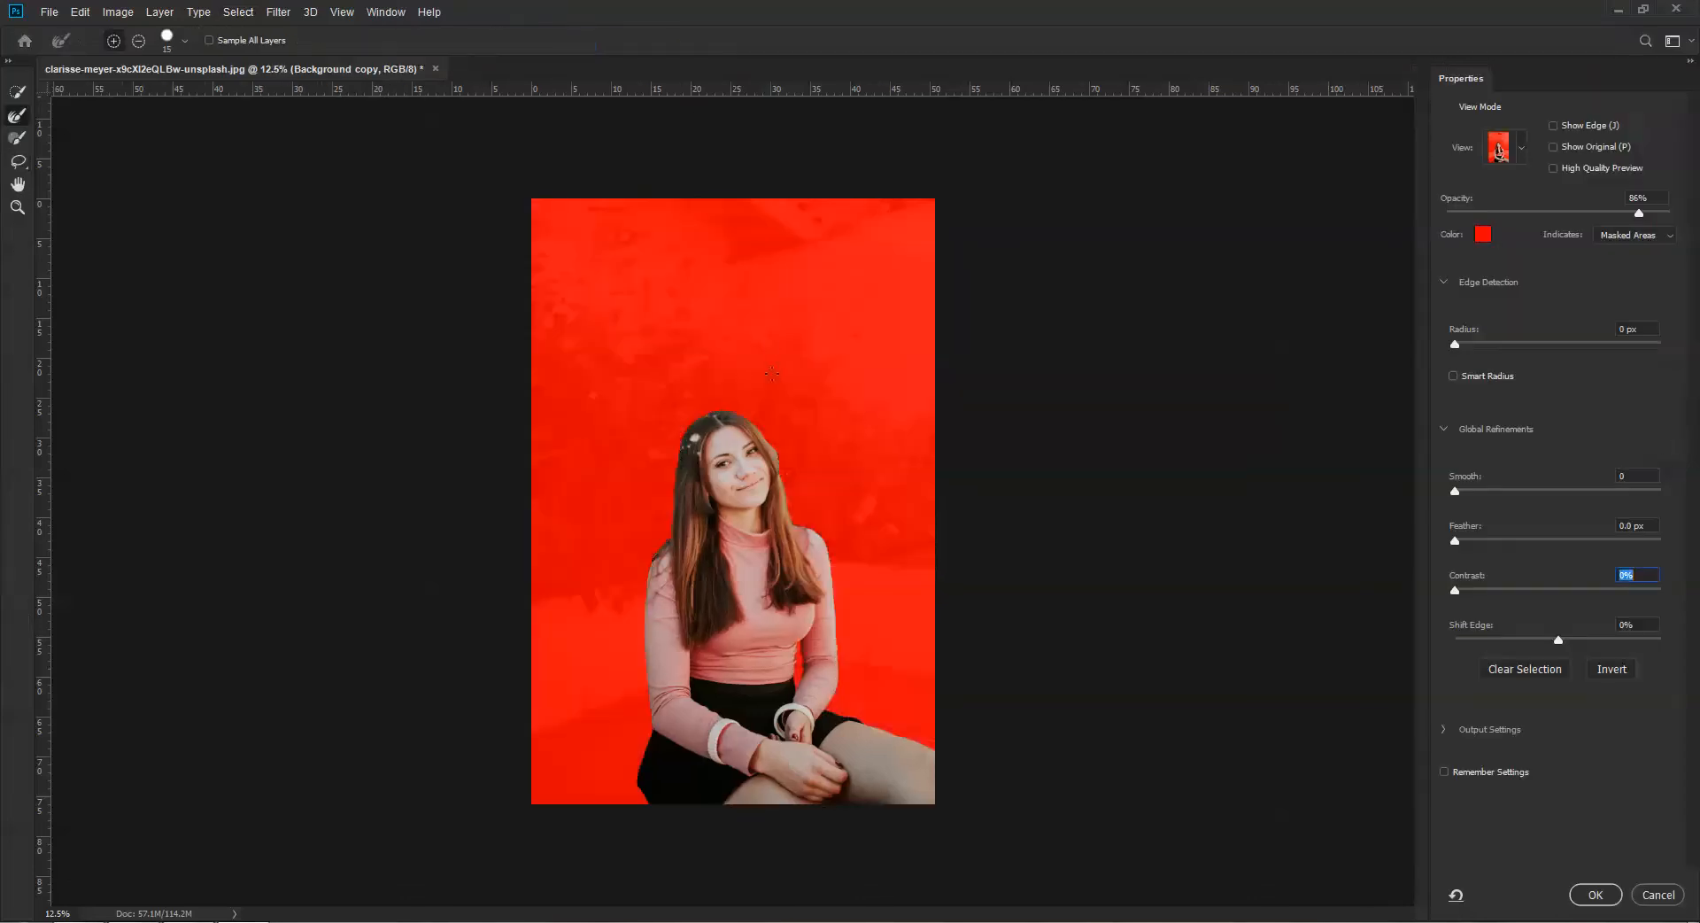
Step: Compare the Onion Skin view of the selection around the woman's upper body with the Overlay view
{"action": "key", "text": "ctrl+plus"}
{"action": "key", "text": "ctrl+plus"}
{"action": "key", "text": "ctrl+plus"}
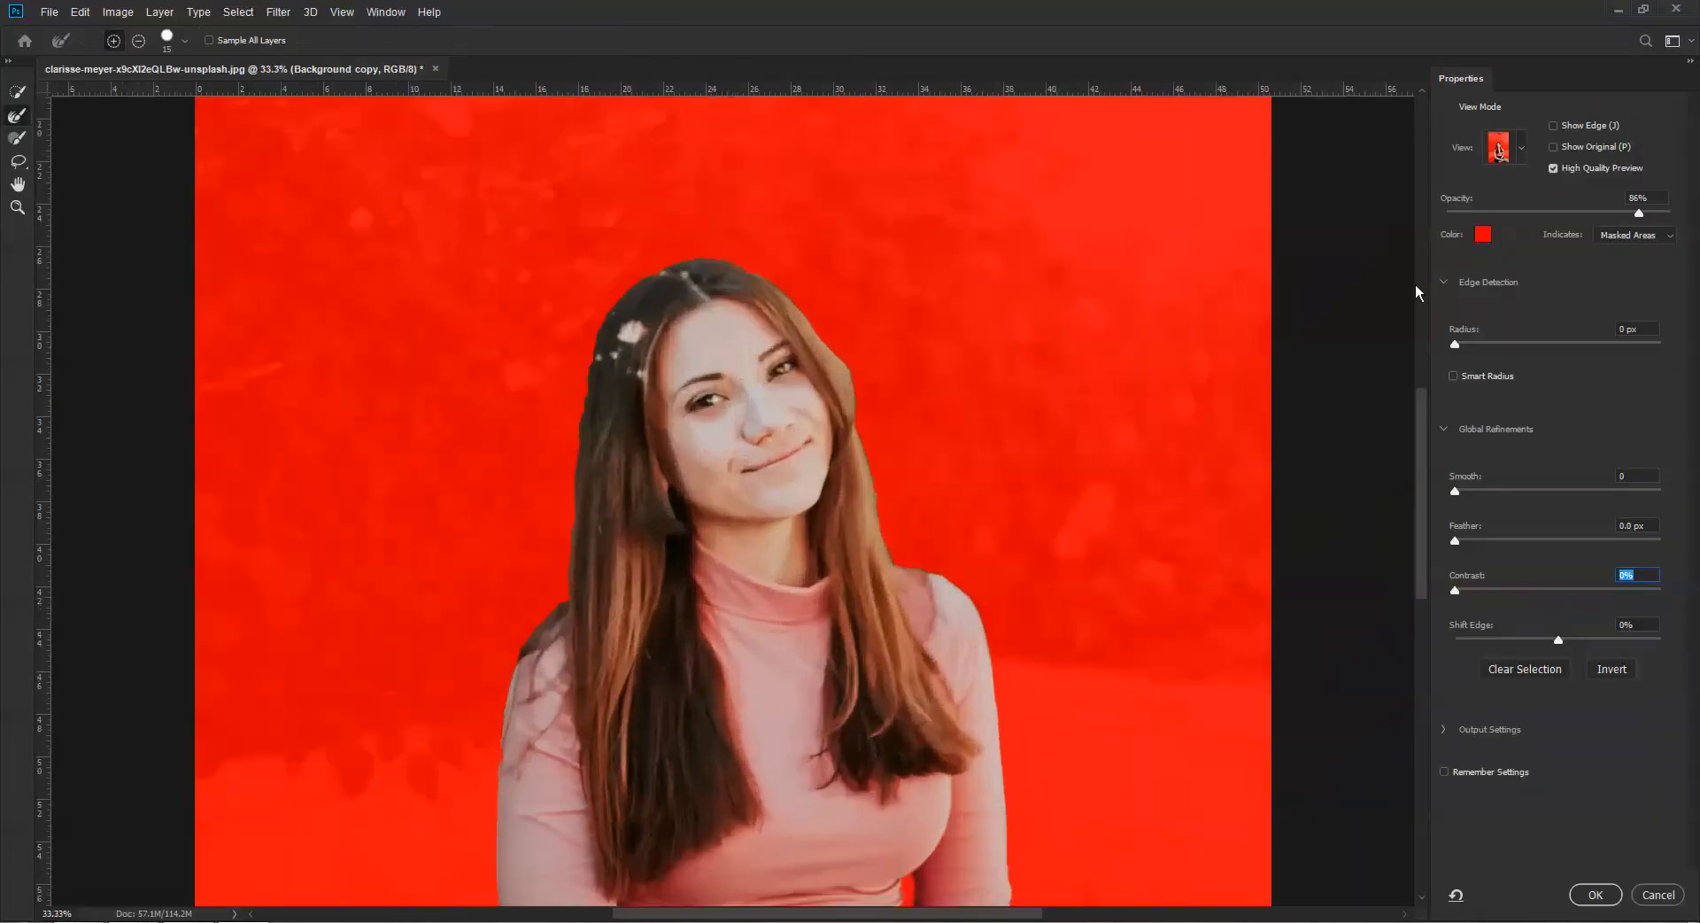
{"action": "left_click", "coordinate": [1523, 149]}
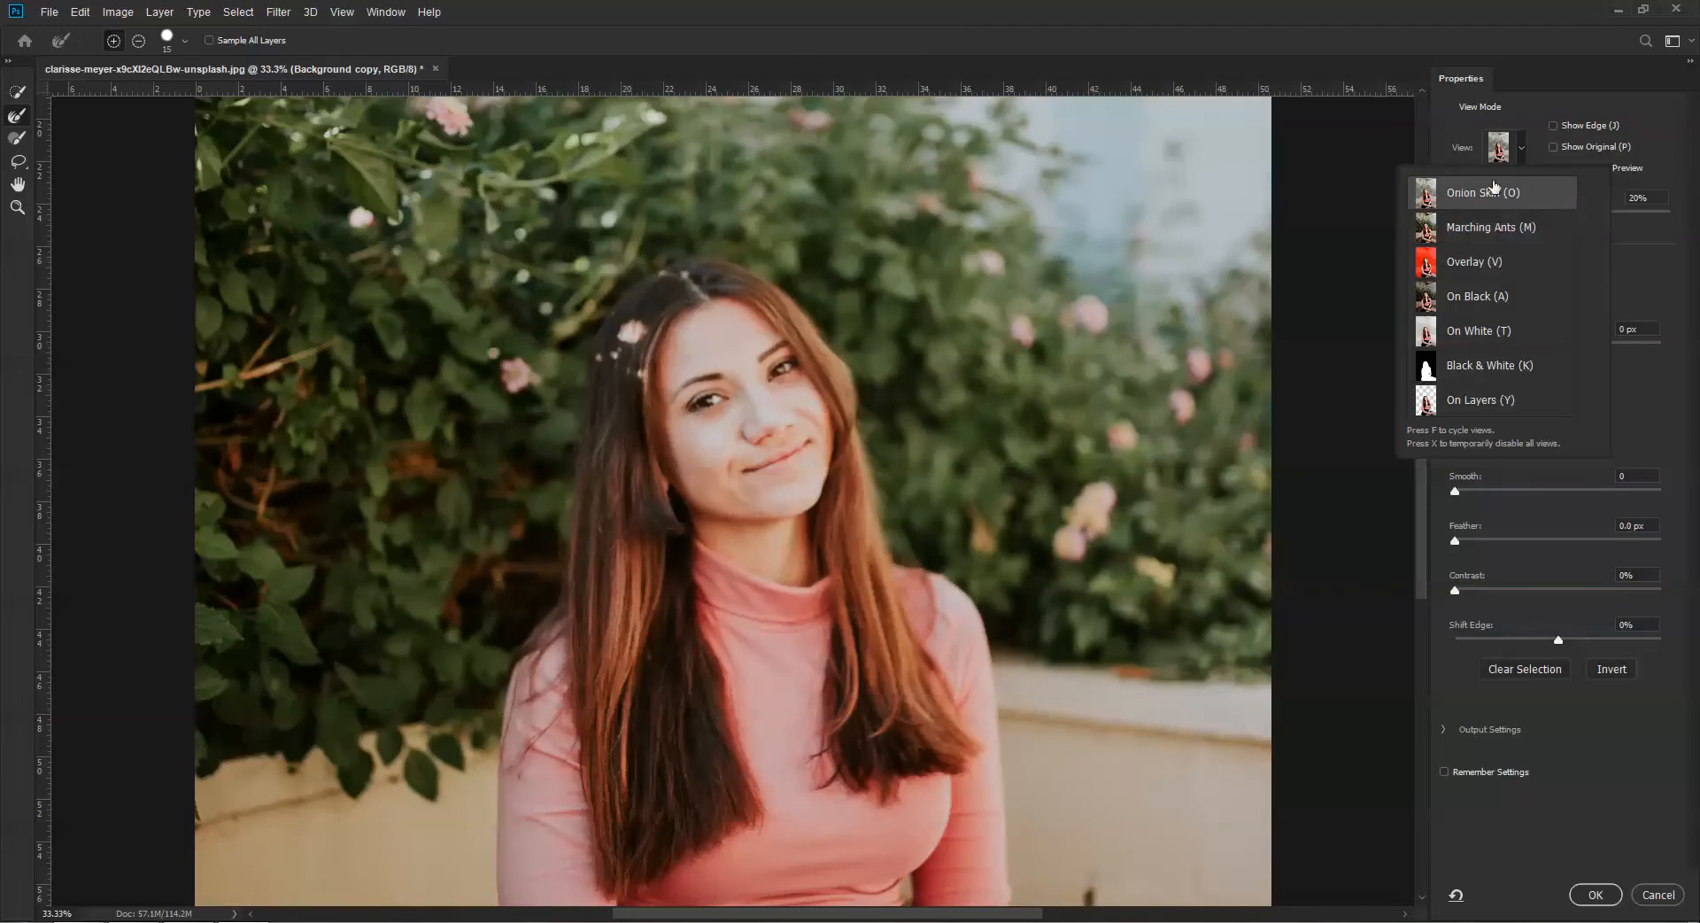
{"action": "left_click", "coordinate": [1497, 189]}
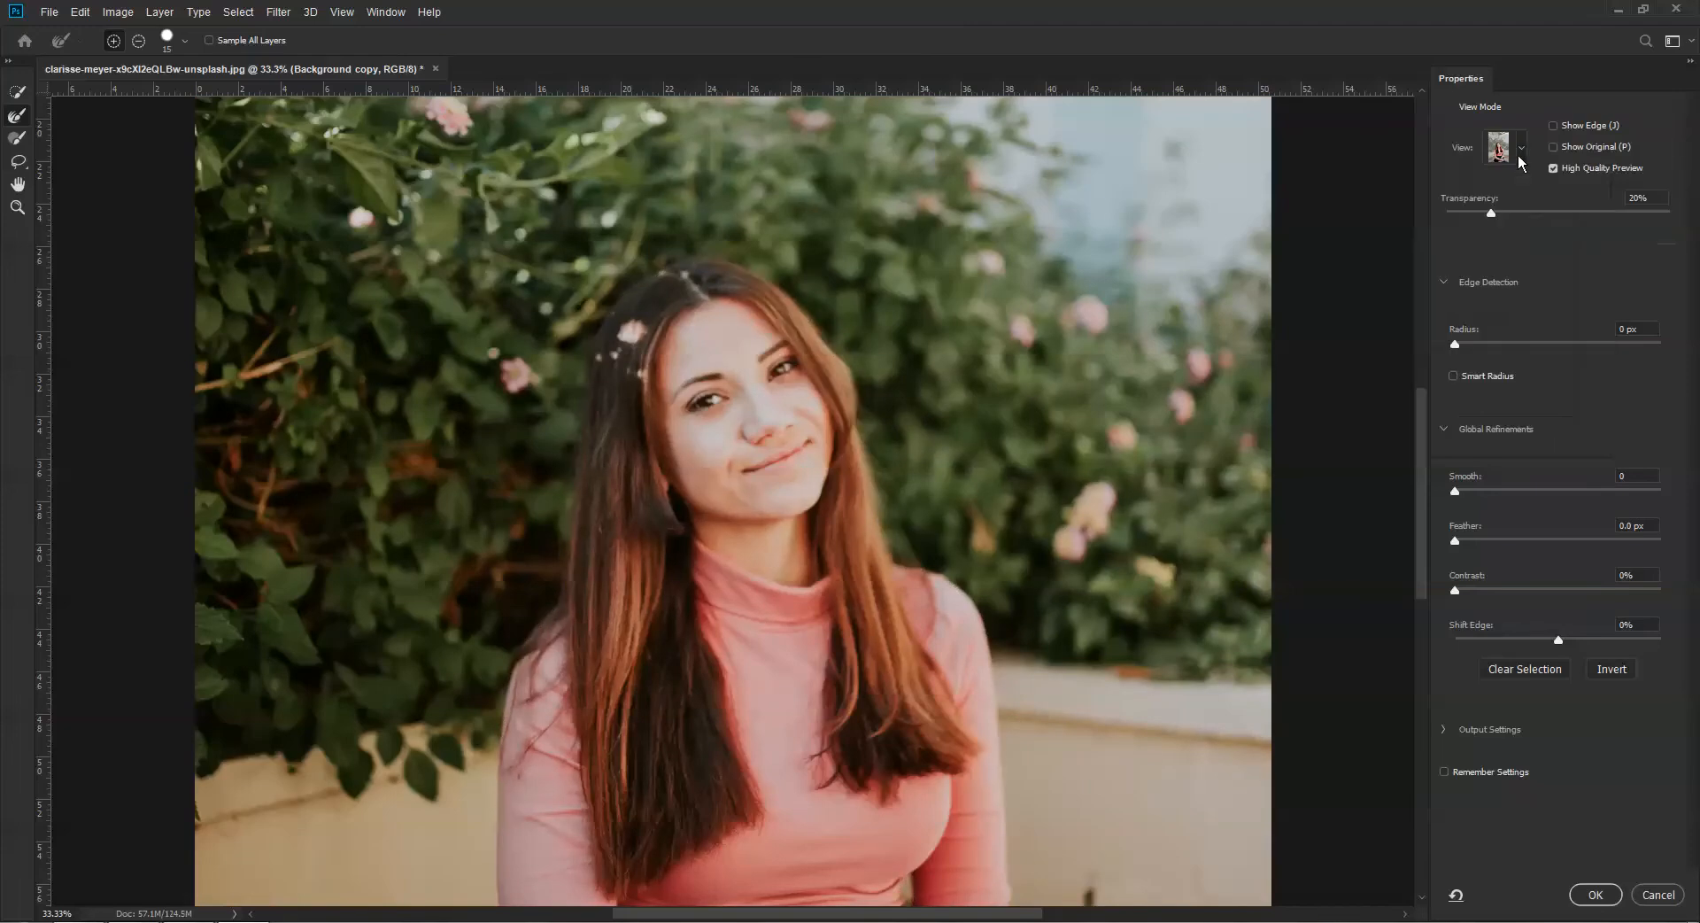
{"action": "left_click", "coordinate": [1522, 164]}
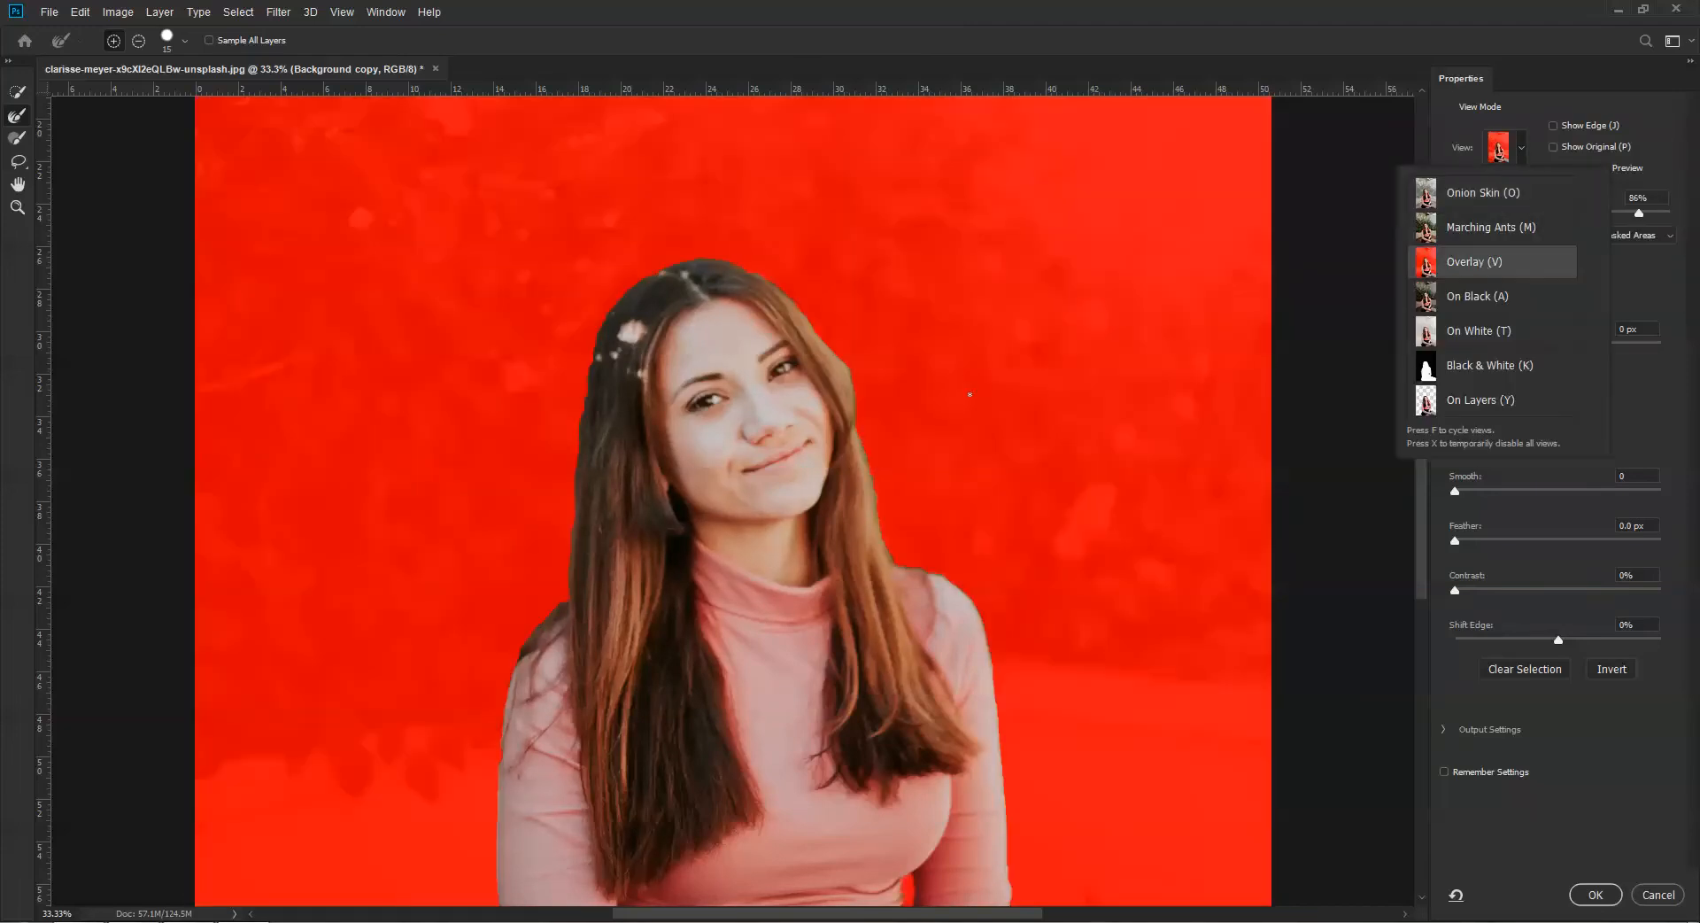
{"action": "left_click", "coordinate": [1671, 417]}
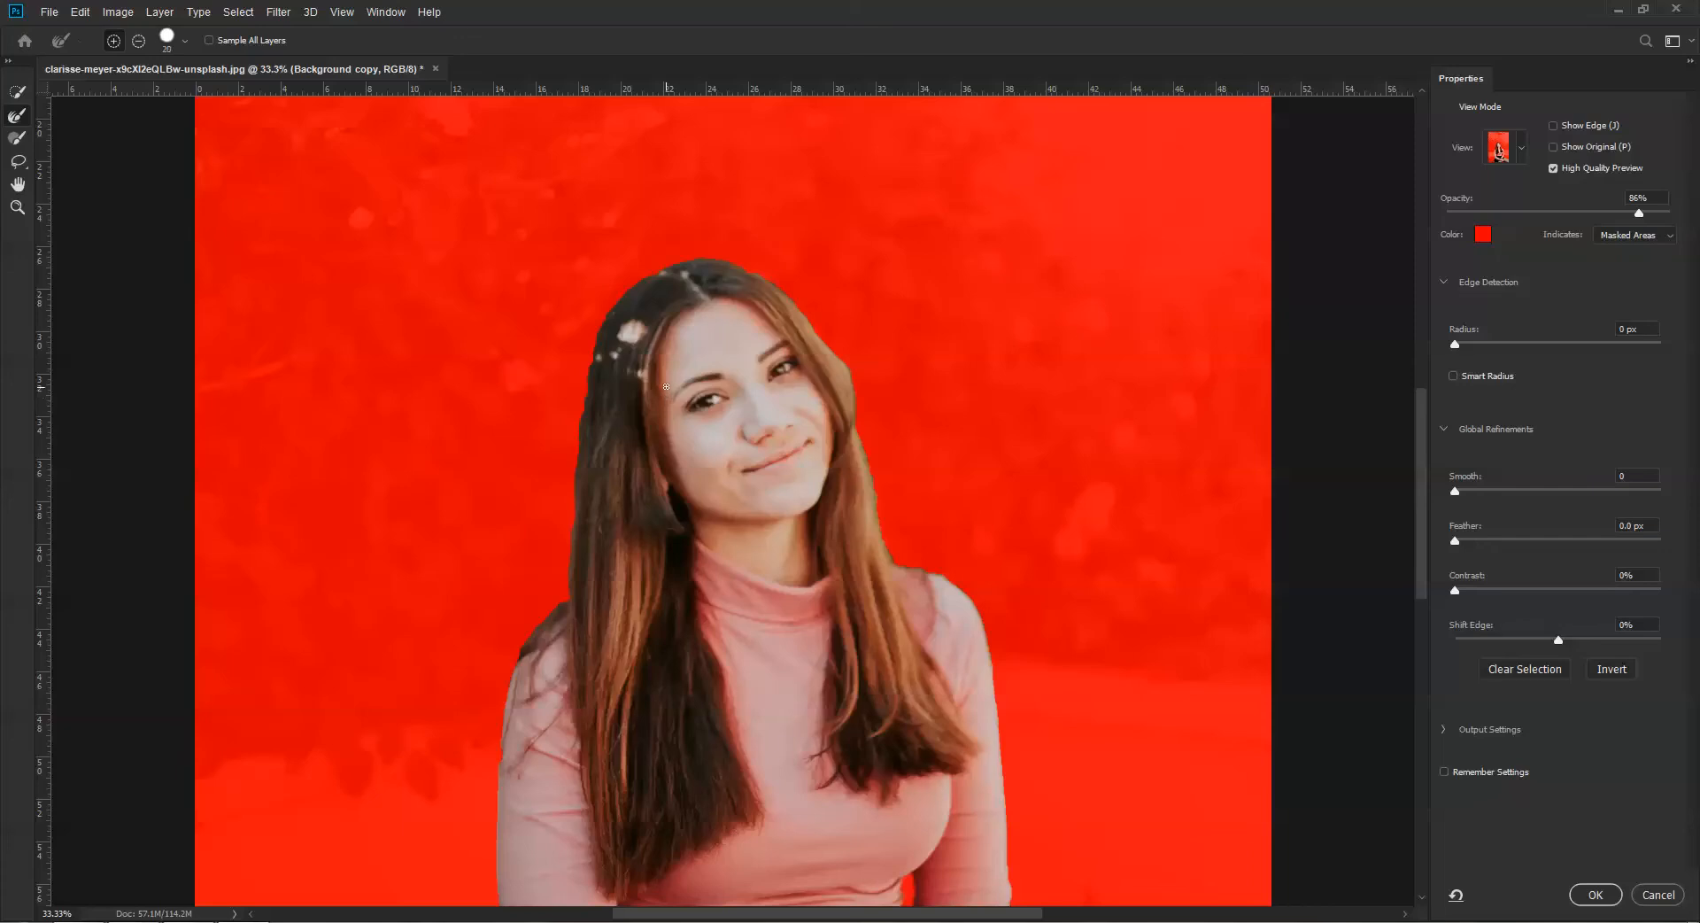
Step: Try refining the hair edge at the top of the woman's head with the Refine Edge Brush at 70 px
{"action": "key", "text": "bracketright"}
{"action": "key", "text": "bracketright"}
{"action": "key", "text": "bracketright"}
{"action": "key", "text": "bracketright"}
{"action": "key", "text": "bracketright"}
{"action": "key", "text": "bracketright"}
{"action": "key", "text": "bracketright"}
{"action": "key", "text": "bracketleft"}
{"action": "key", "text": "bracketleft"}
{"action": "key", "text": "bracketleft"}
{"action": "key", "text": "bracketleft"}
{"action": "key", "text": "bracketleft"}
{"action": "key", "text": "bracketleft"}
{"action": "key", "text": "bracketleft"}
{"action": "left_click_drag", "start_coordinate": [616, 297], "coordinate": [665, 269]}
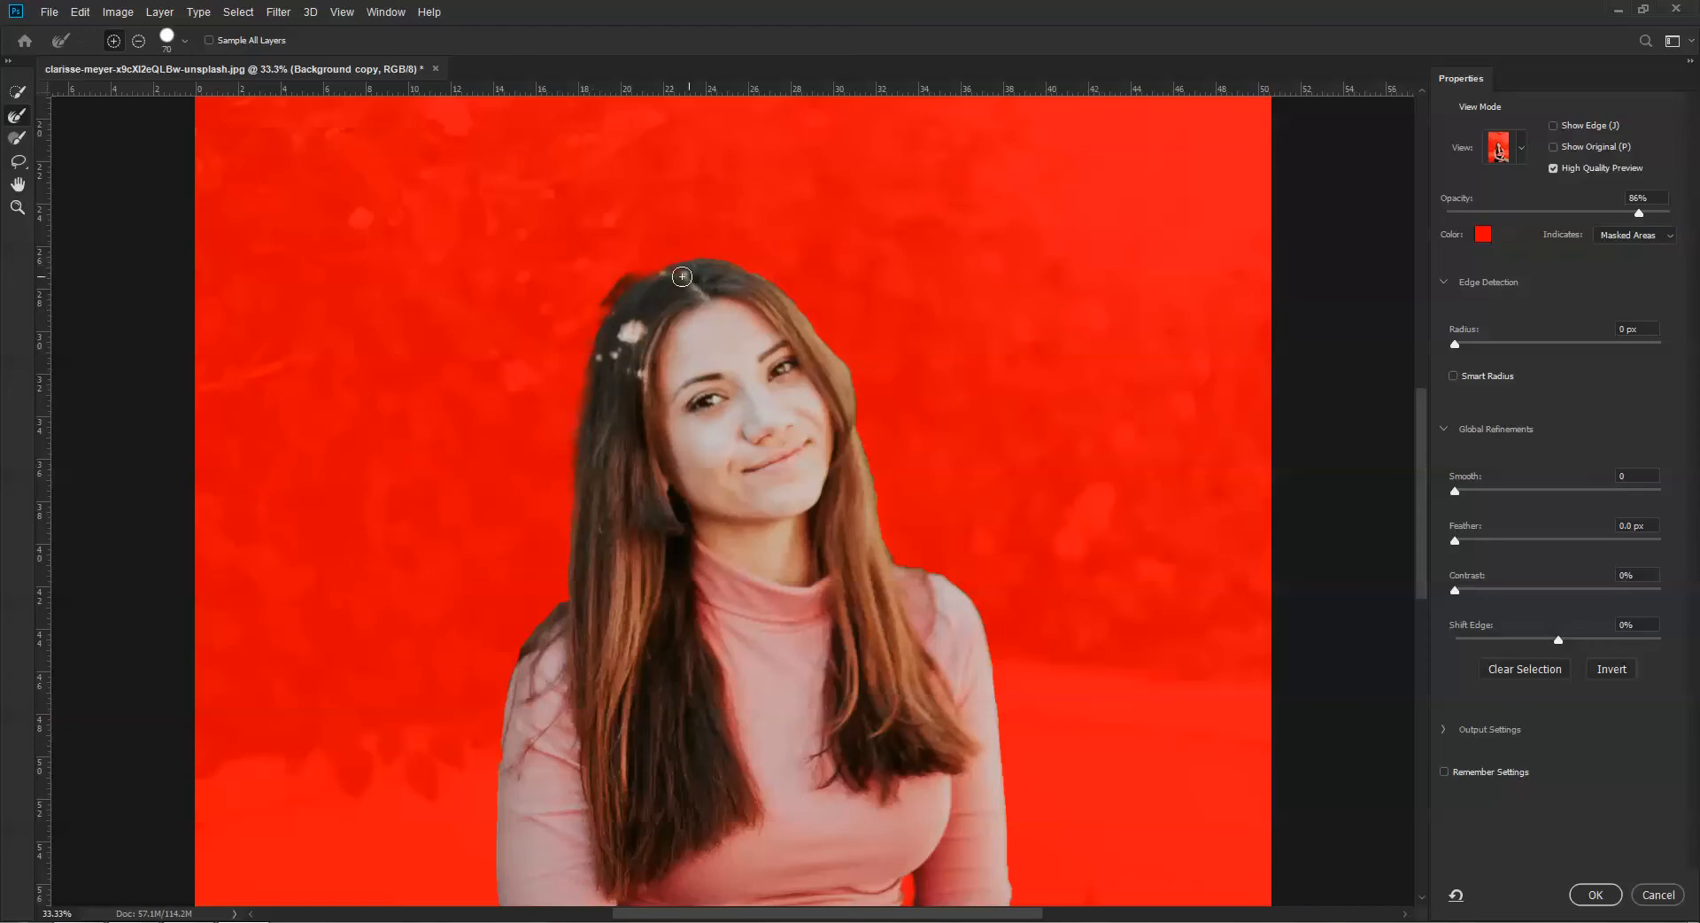
{"action": "key", "text": "ctrl+z"}
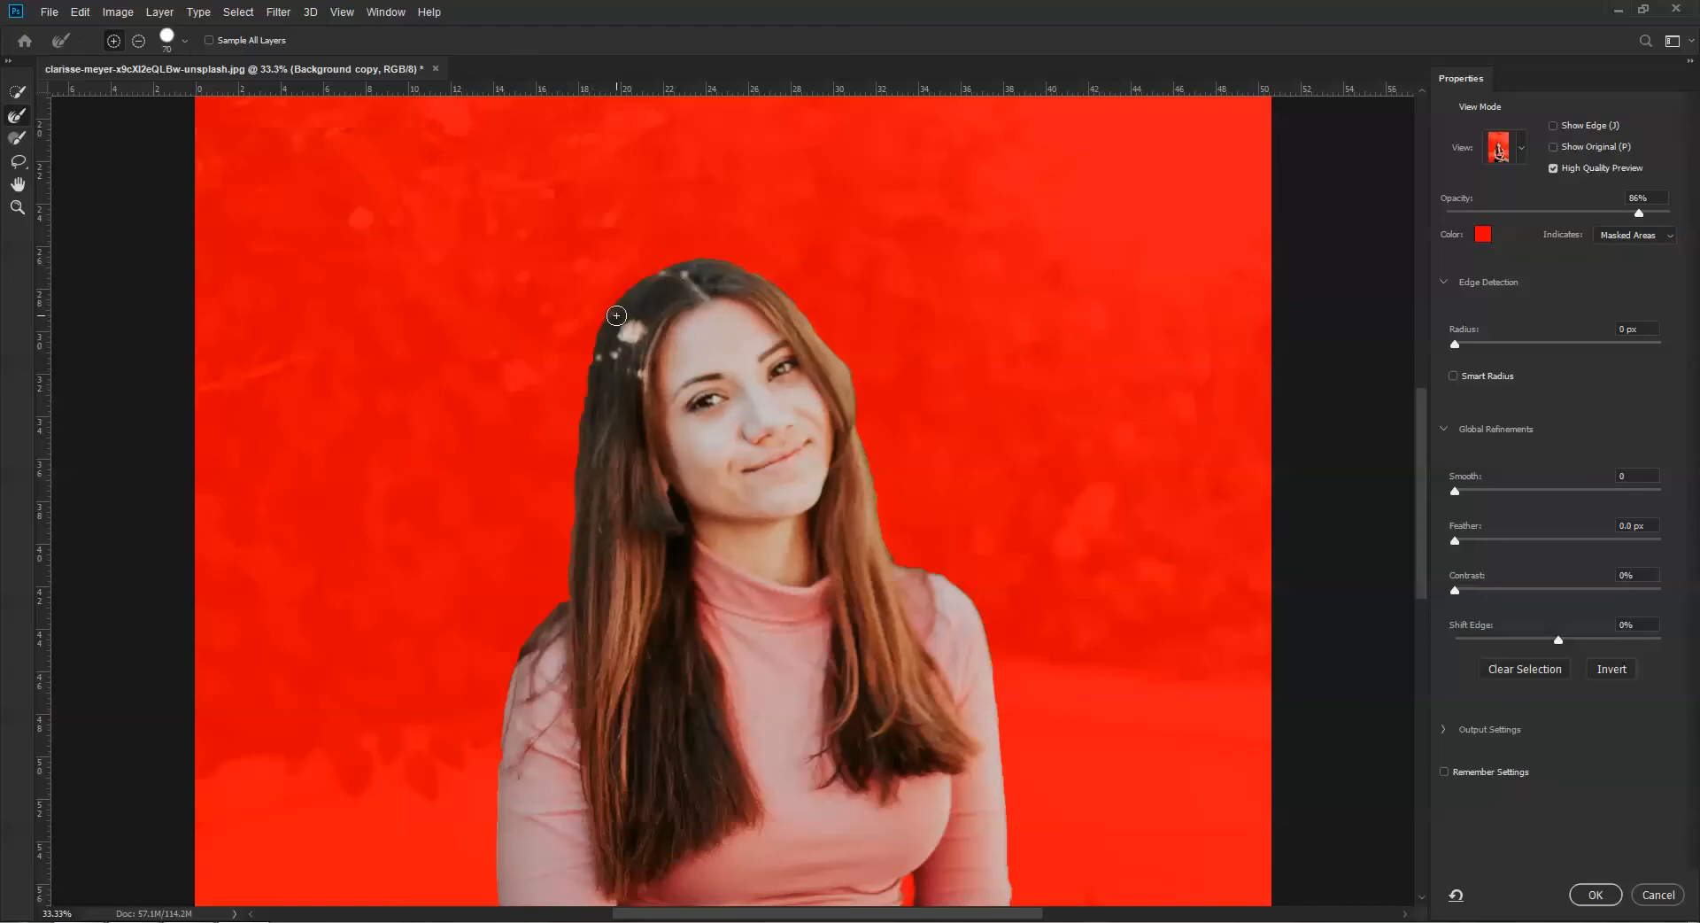
Step: Set the overlay opacity to 81% and the Refine Edge Brush to 40 px for the hair outline
{"action": "key", "text": "ctrl+plus"}
{"action": "key", "text": "bracketleft"}
{"action": "key", "text": "bracketleft"}
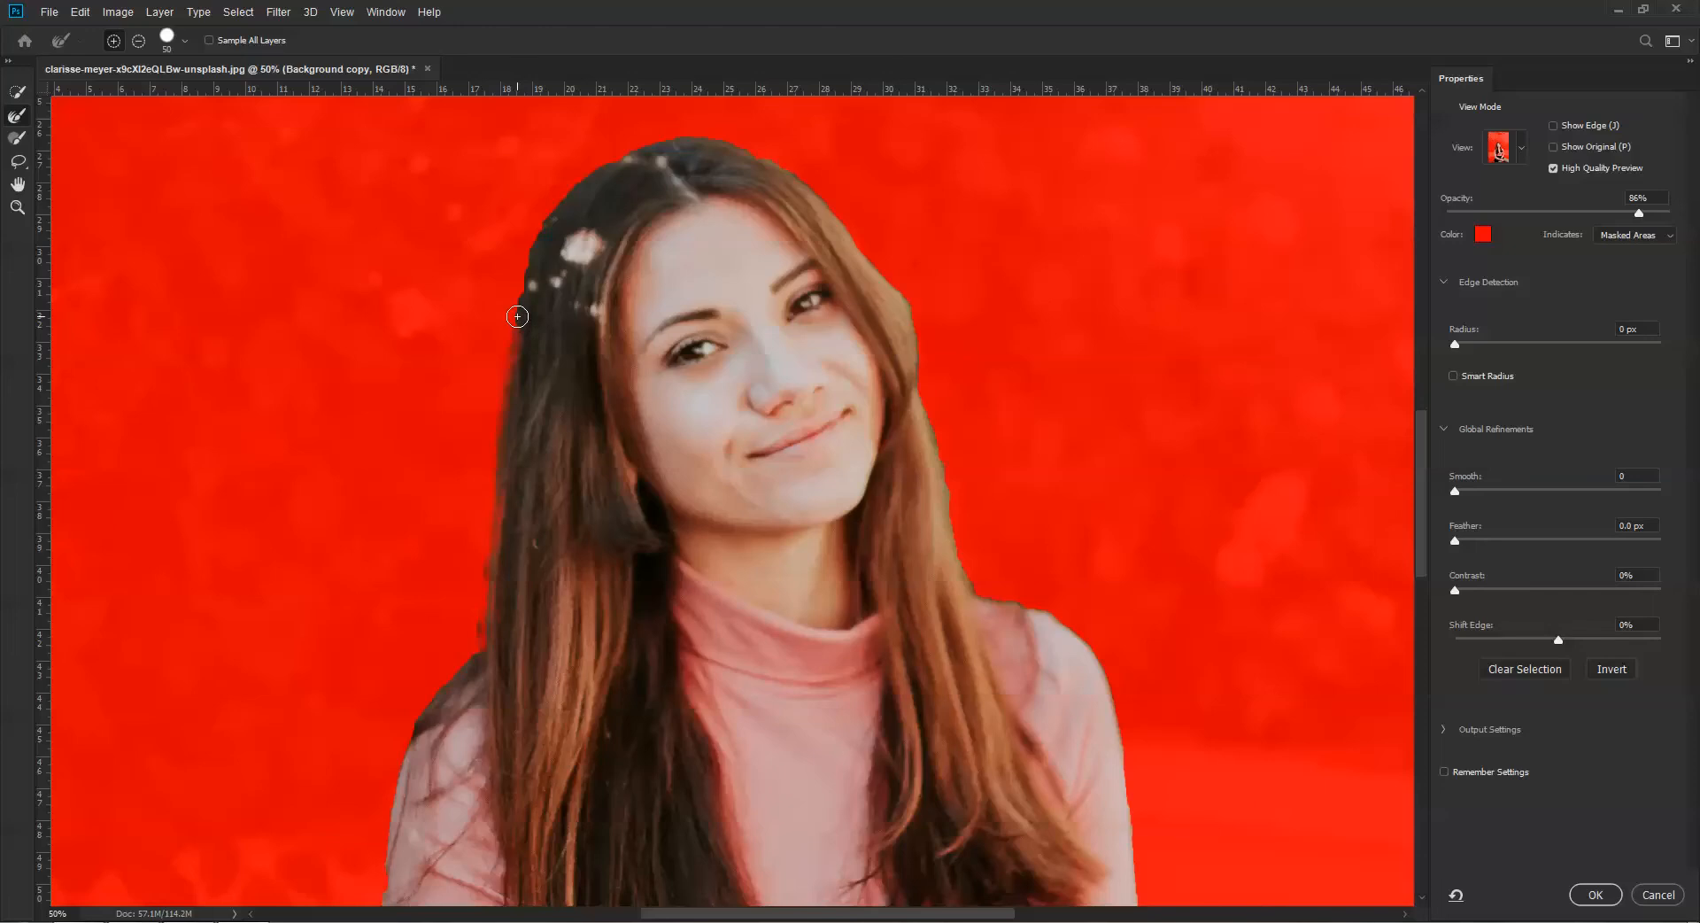
{"action": "mouse_move", "coordinate": [1641, 215]}
{"action": "left_mouse_down"}
{"action": "mouse_move", "coordinate": [1529, 216]}
{"action": "mouse_move", "coordinate": [1624, 216]}
{"action": "left_mouse_up"}
{"action": "key", "text": "["}
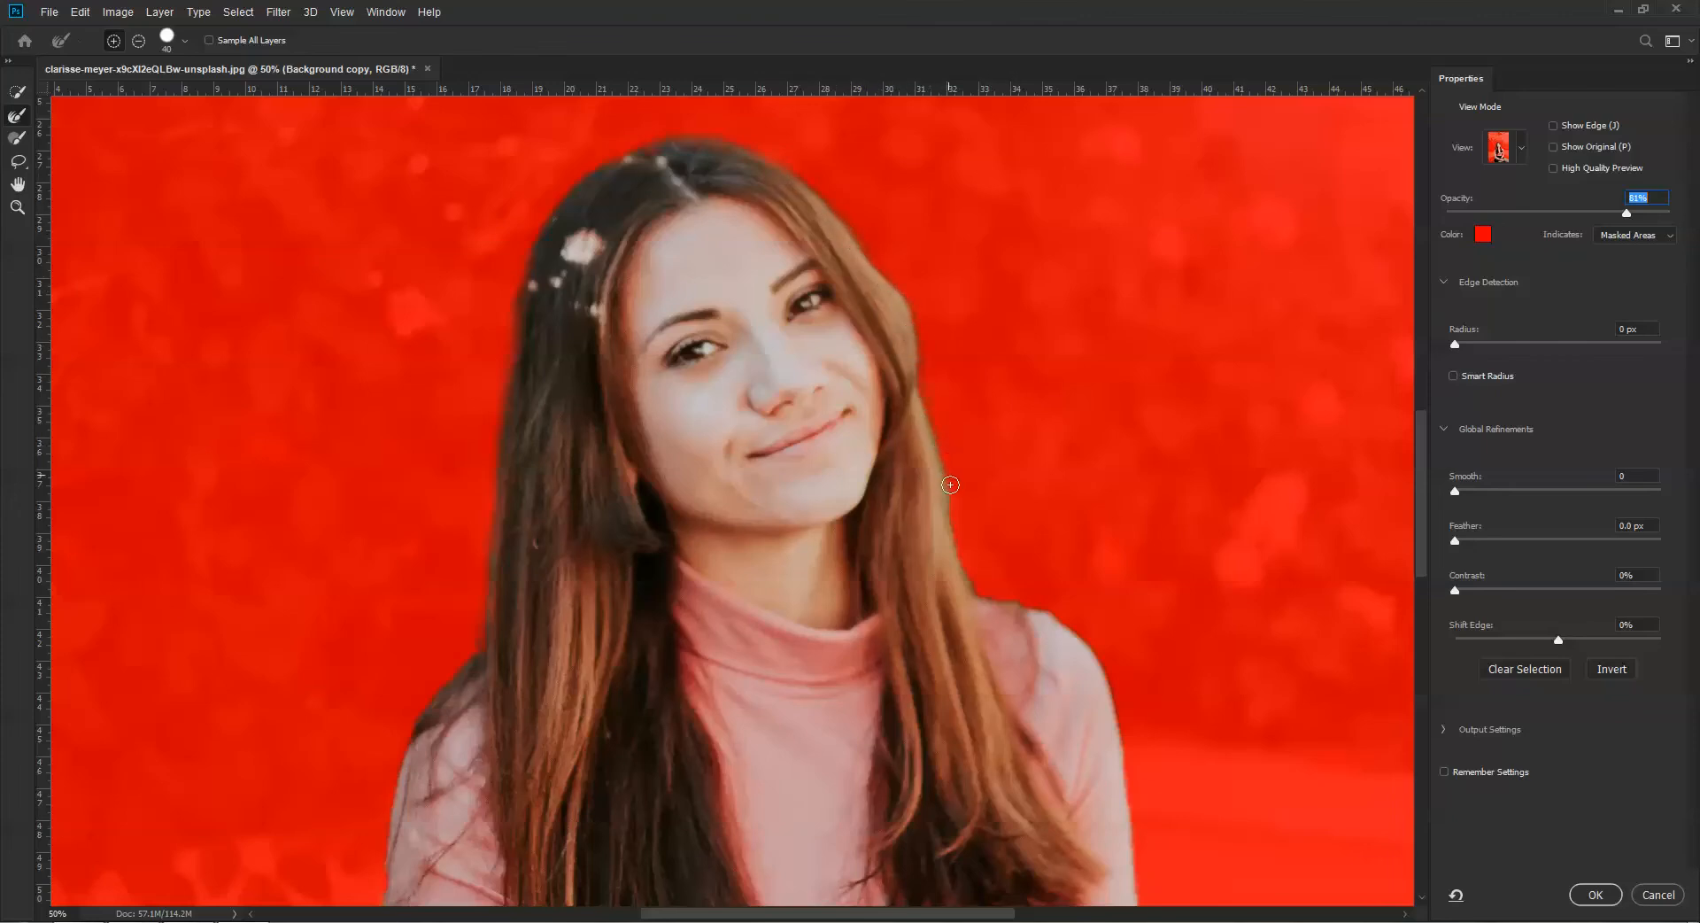
Step: Refine the selection edge along the woman's shoulders and both sleeves with the Refine Edge Brush at 40 px
{"action": "left_click_drag", "start_coordinate": [996, 607], "coordinate": [906, 470]}
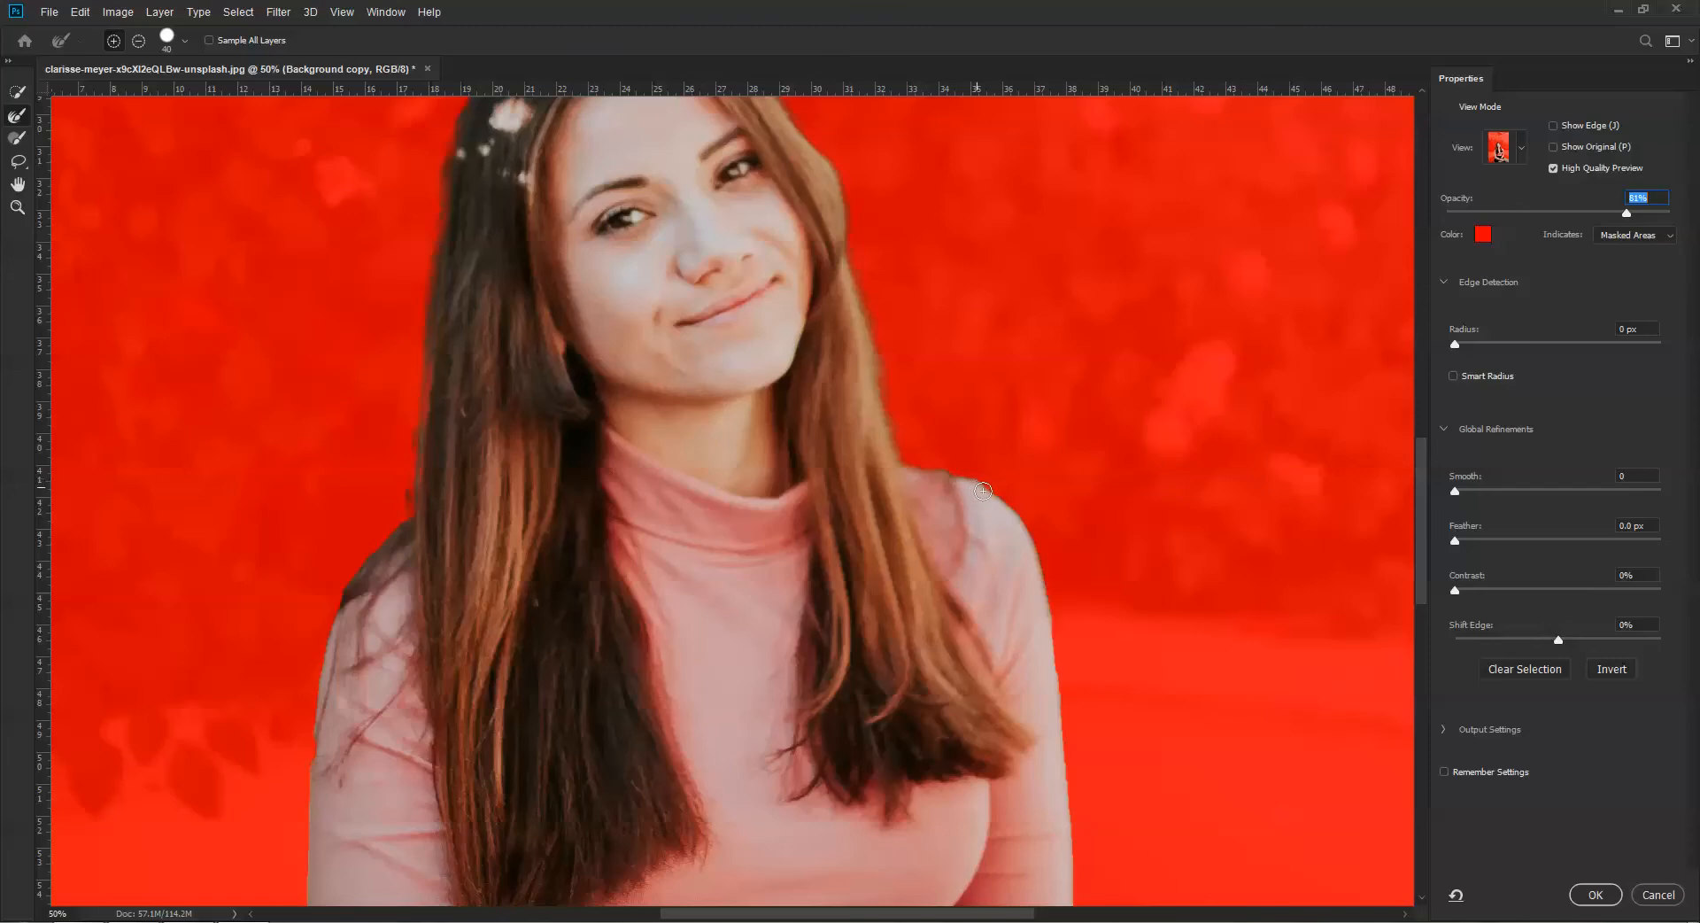
{"action": "mouse_move", "coordinate": [509, 577]}
{"action": "left_mouse_down"}
{"action": "mouse_move", "coordinate": [622, 494]}
{"action": "mouse_move", "coordinate": [596, 356]}
{"action": "left_mouse_up"}
{"action": "left_click_drag", "start_coordinate": [548, 268], "coordinate": [520, 315]}
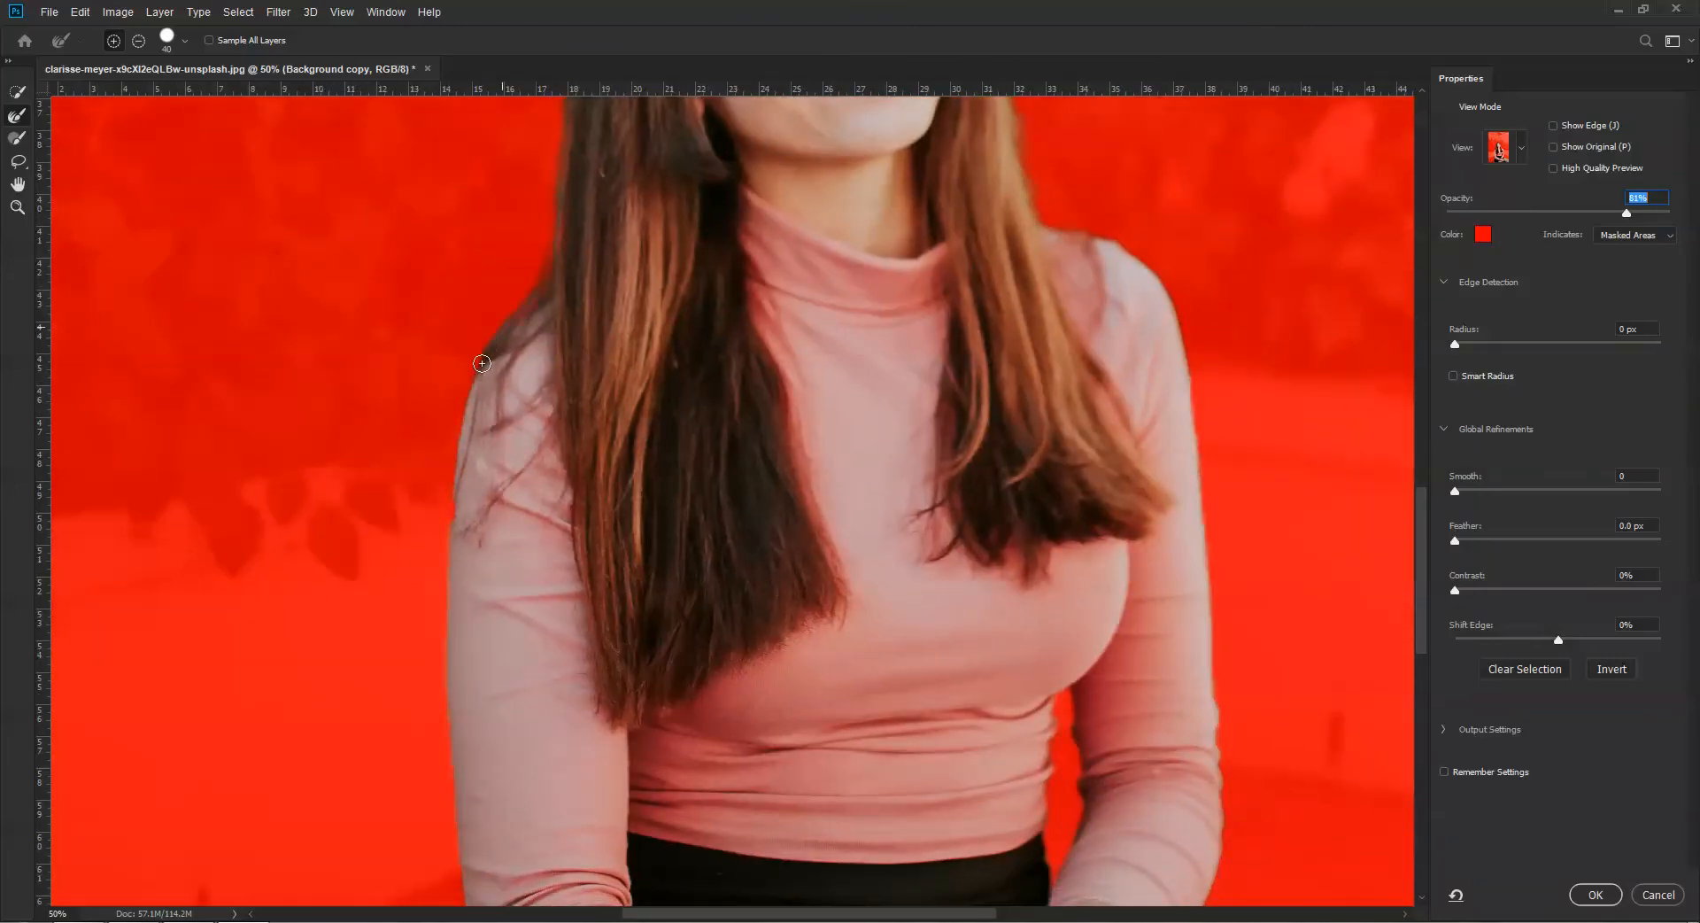
{"action": "left_click_drag", "start_coordinate": [458, 464], "coordinate": [451, 545]}
{"action": "left_click_drag", "start_coordinate": [486, 639], "coordinate": [486, 391]}
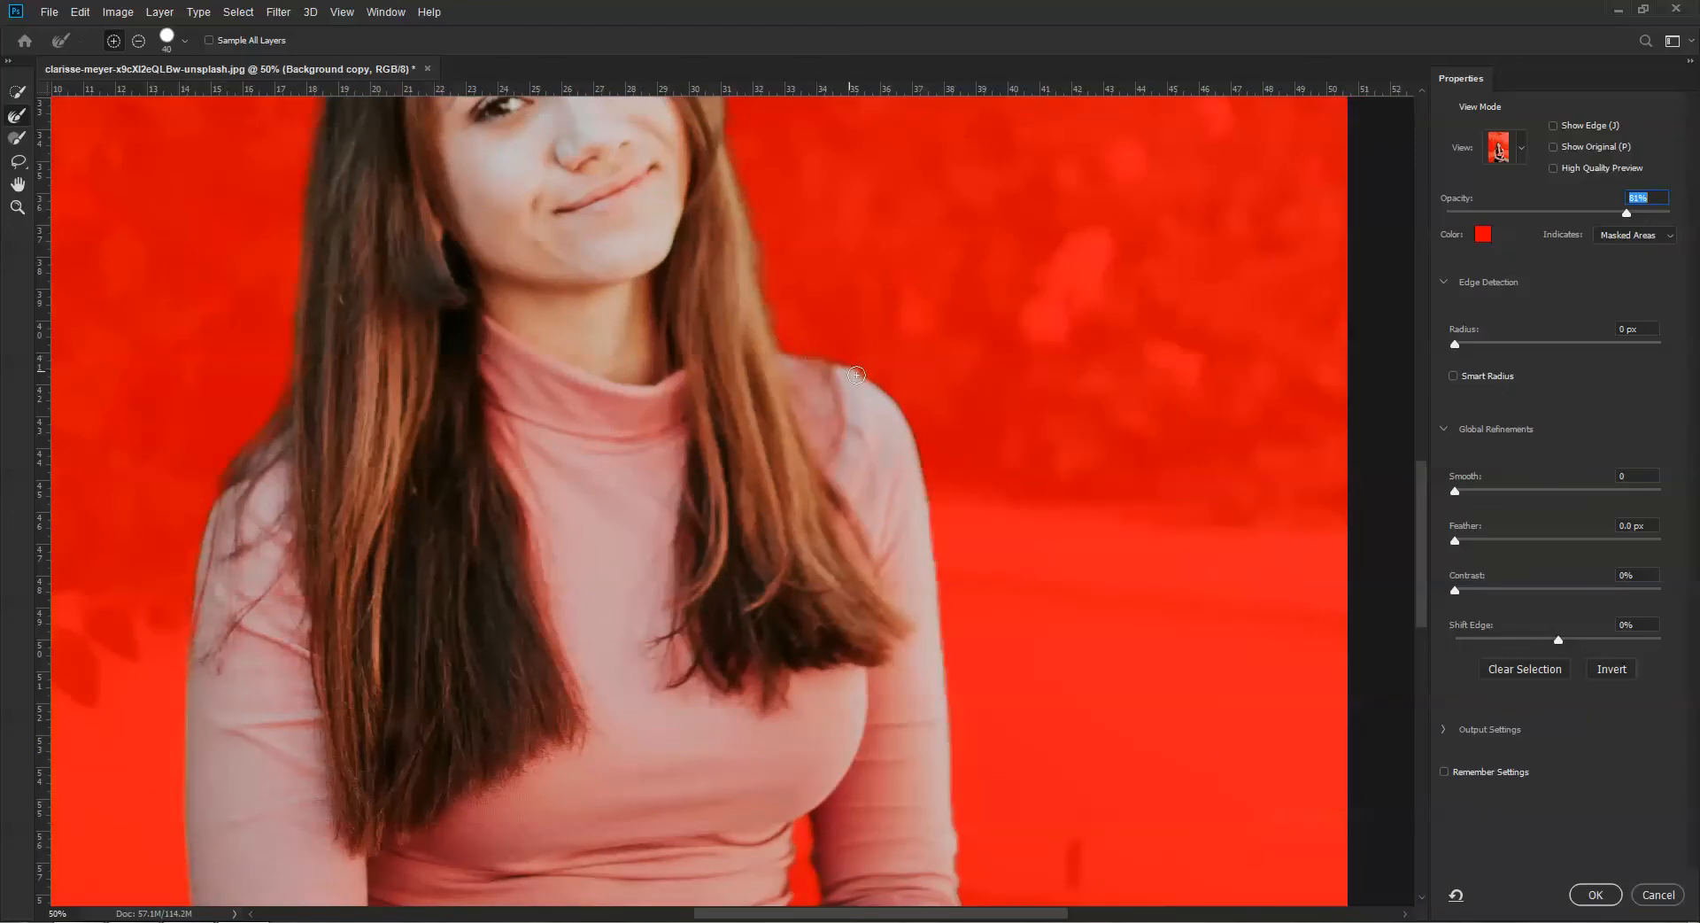
{"action": "left_click_drag", "start_coordinate": [933, 538], "coordinate": [938, 611]}
{"action": "left_click_drag", "start_coordinate": [946, 682], "coordinate": [945, 713]}
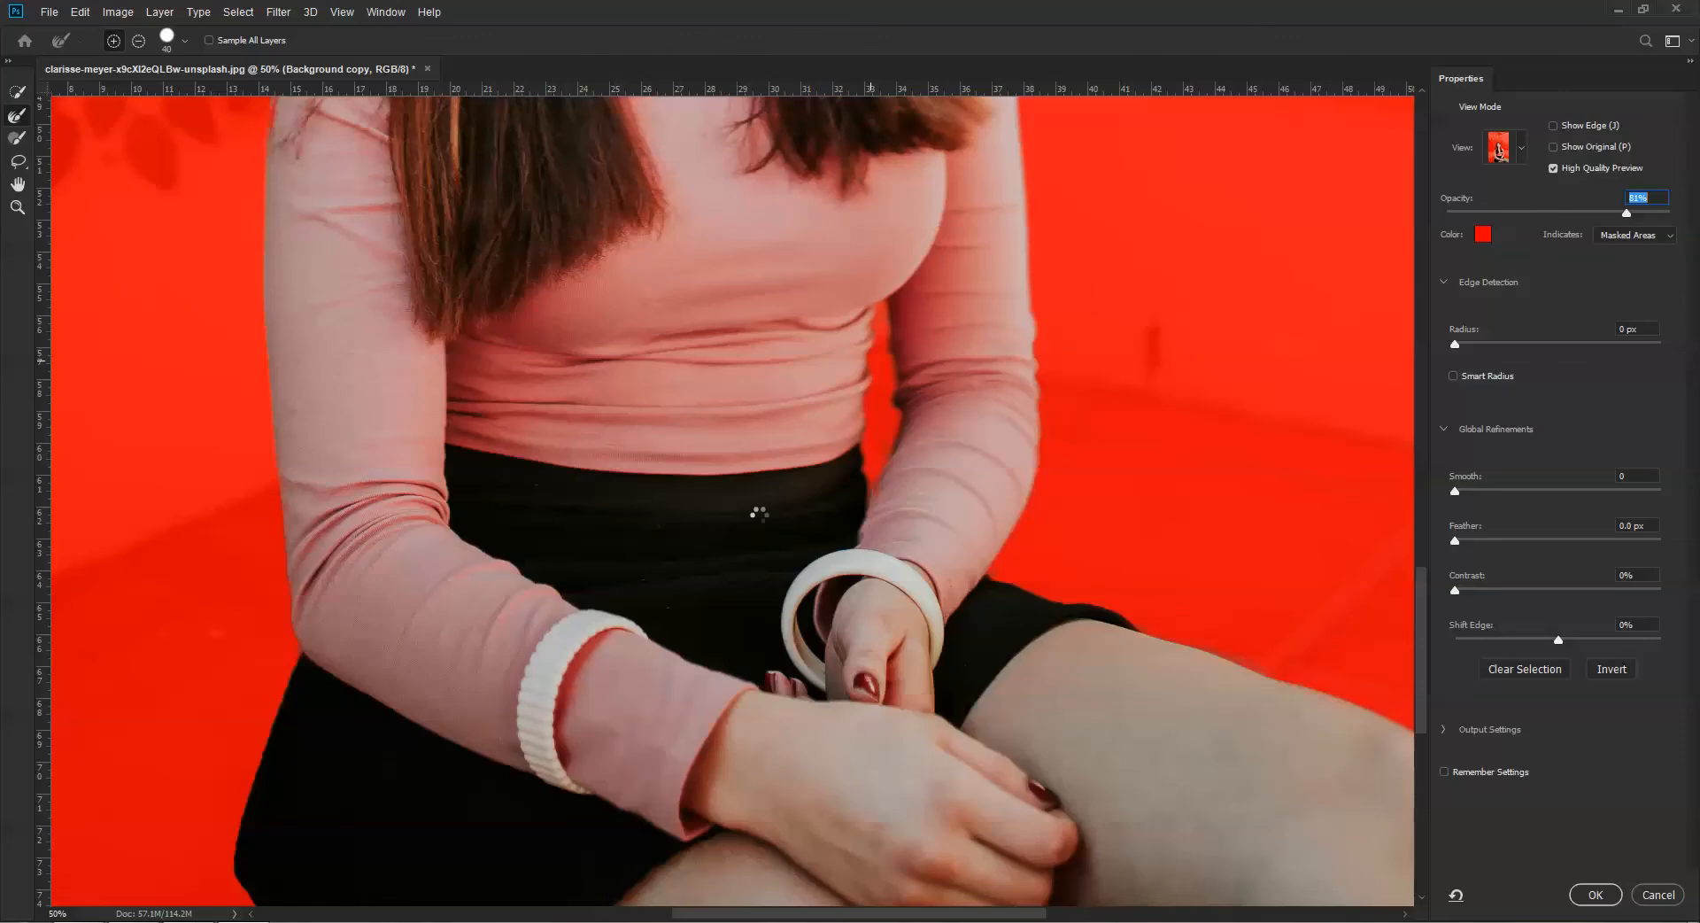
{"action": "left_click_drag", "start_coordinate": [797, 266], "coordinate": [911, 710]}
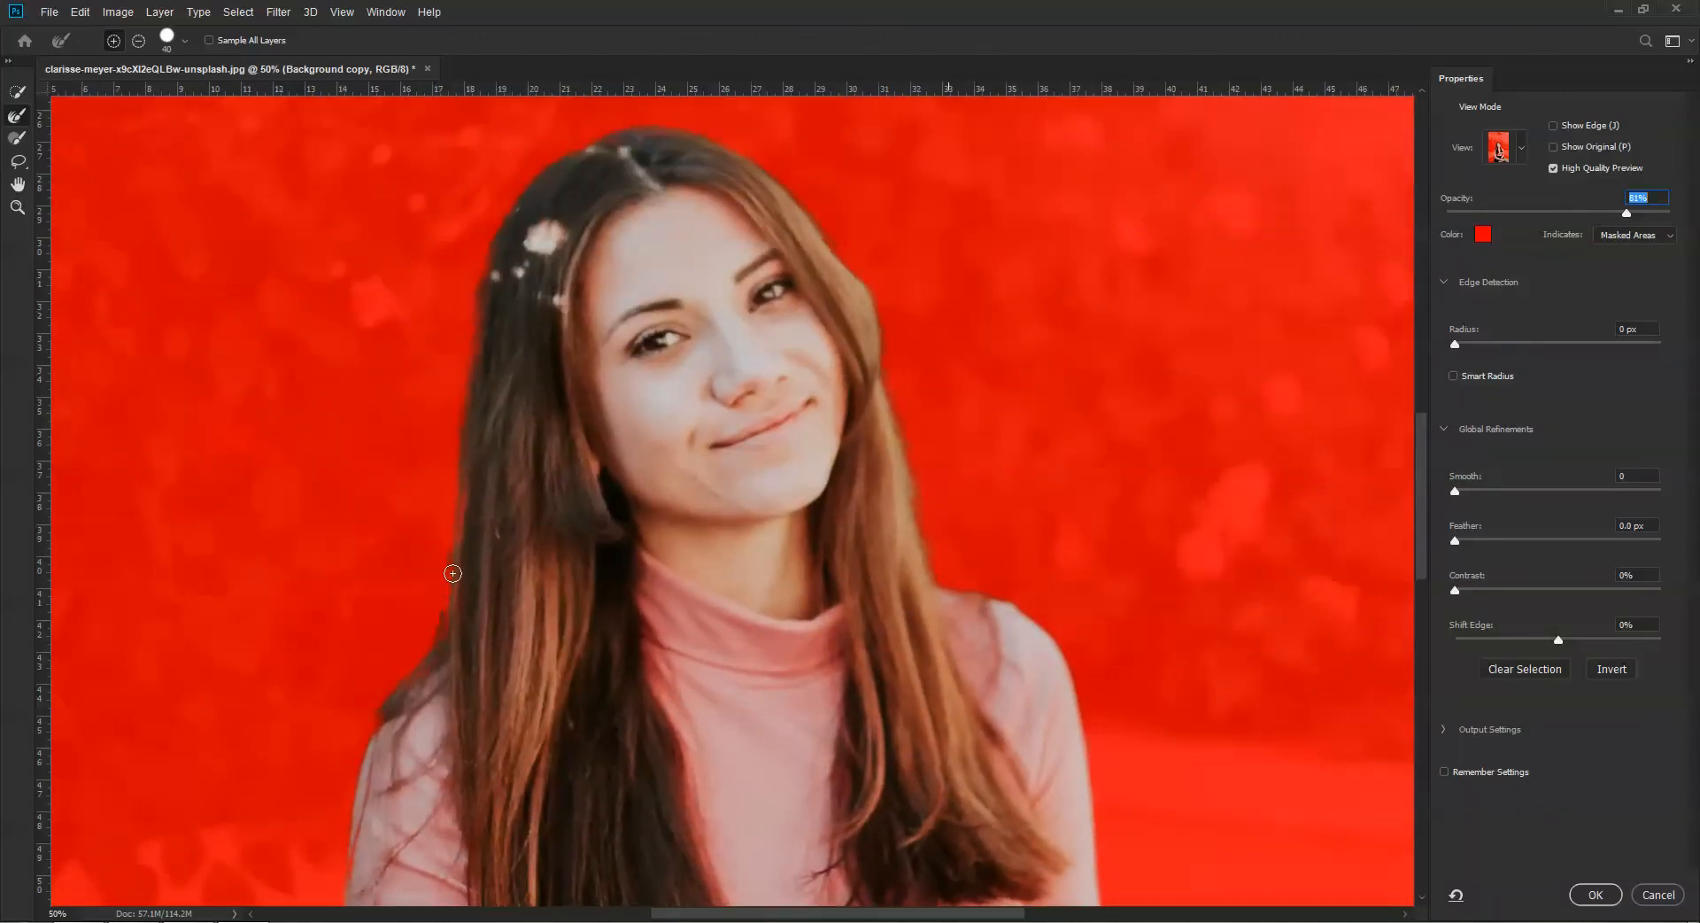
Step: Set the global refinements to Smooth 15, Feather 4.1 px, Contrast 8% and Shift Edge -5%, and apply the refined selection
{"action": "key", "text": "ctrl+0"}
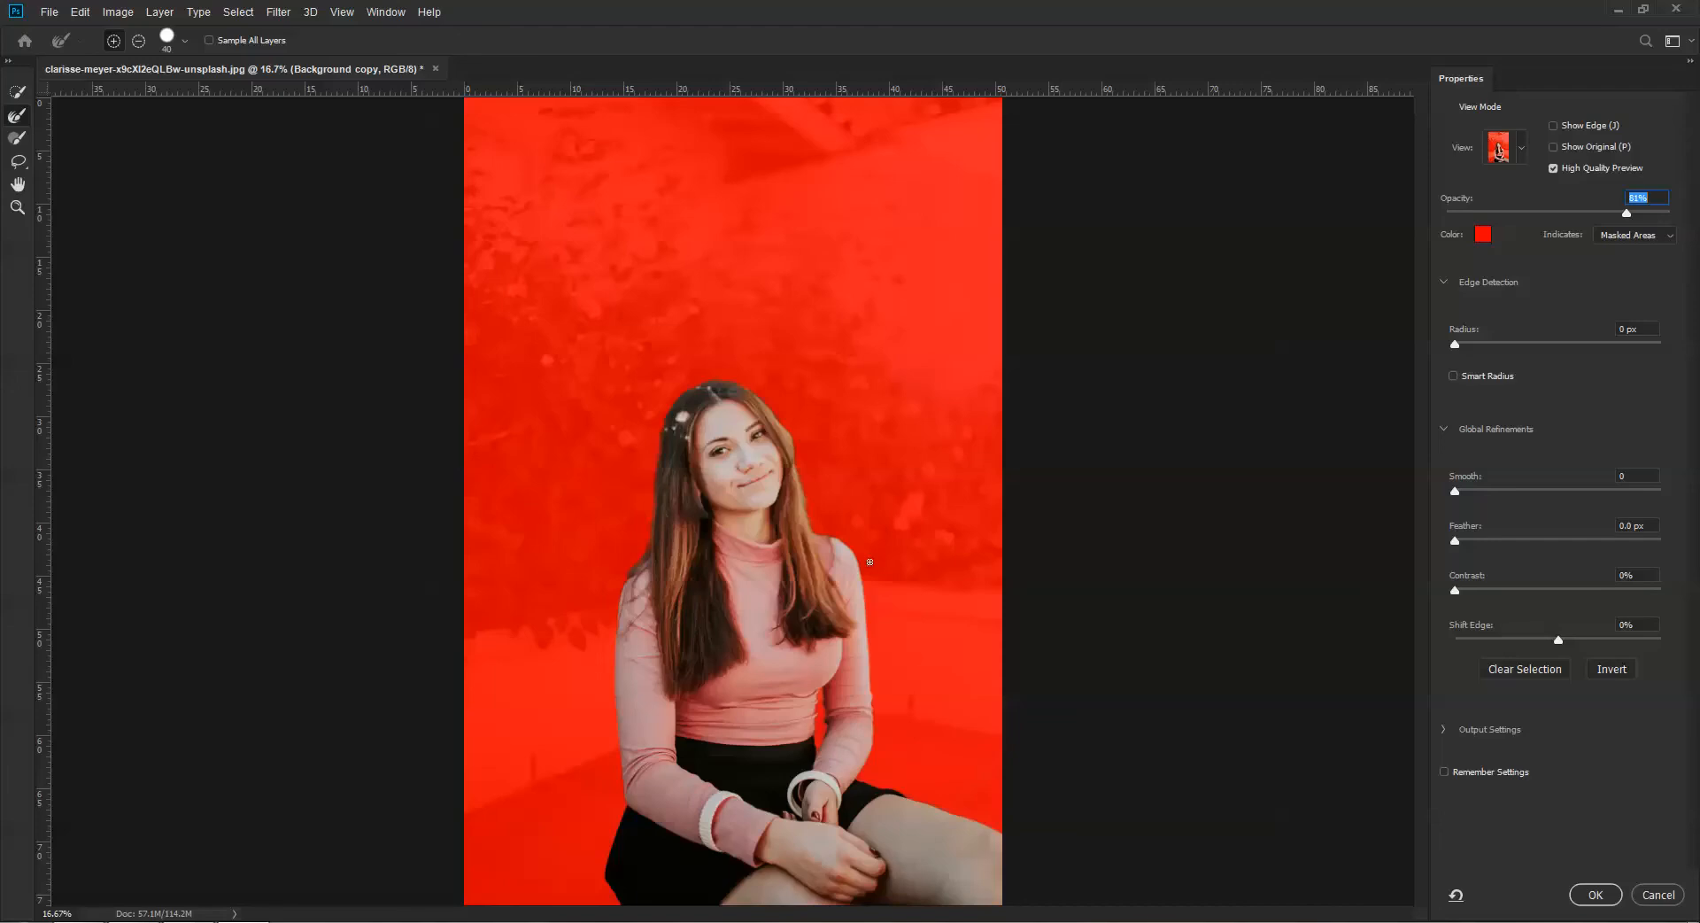
{"action": "key", "text": "ctrl+plus"}
{"action": "key", "text": "ctrl+plus"}
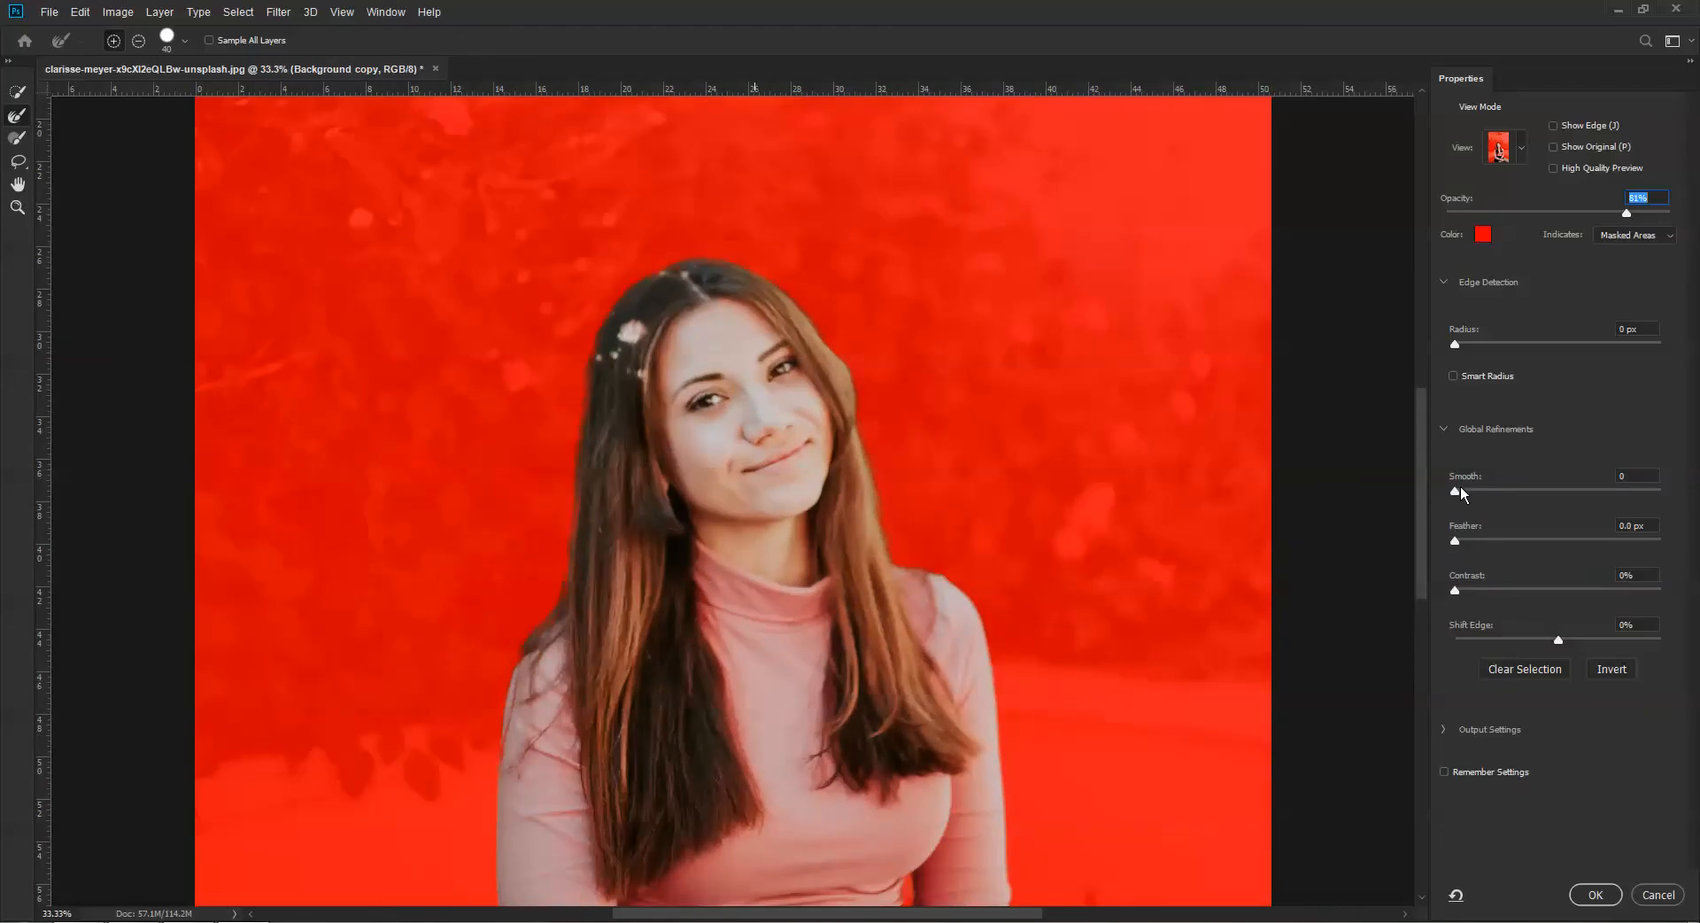
{"action": "left_click_drag", "start_coordinate": [1454, 491], "coordinate": [1466, 542]}
{"action": "left_click", "coordinate": [1456, 591]}
{"action": "left_click_drag", "start_coordinate": [1558, 636], "coordinate": [1548, 639]}
{"action": "left_click_drag", "start_coordinate": [1482, 488], "coordinate": [1485, 489]}
{"action": "scroll", "coordinate": [1264, 458], "scroll_direction": "down", "scroll_amount": 3}
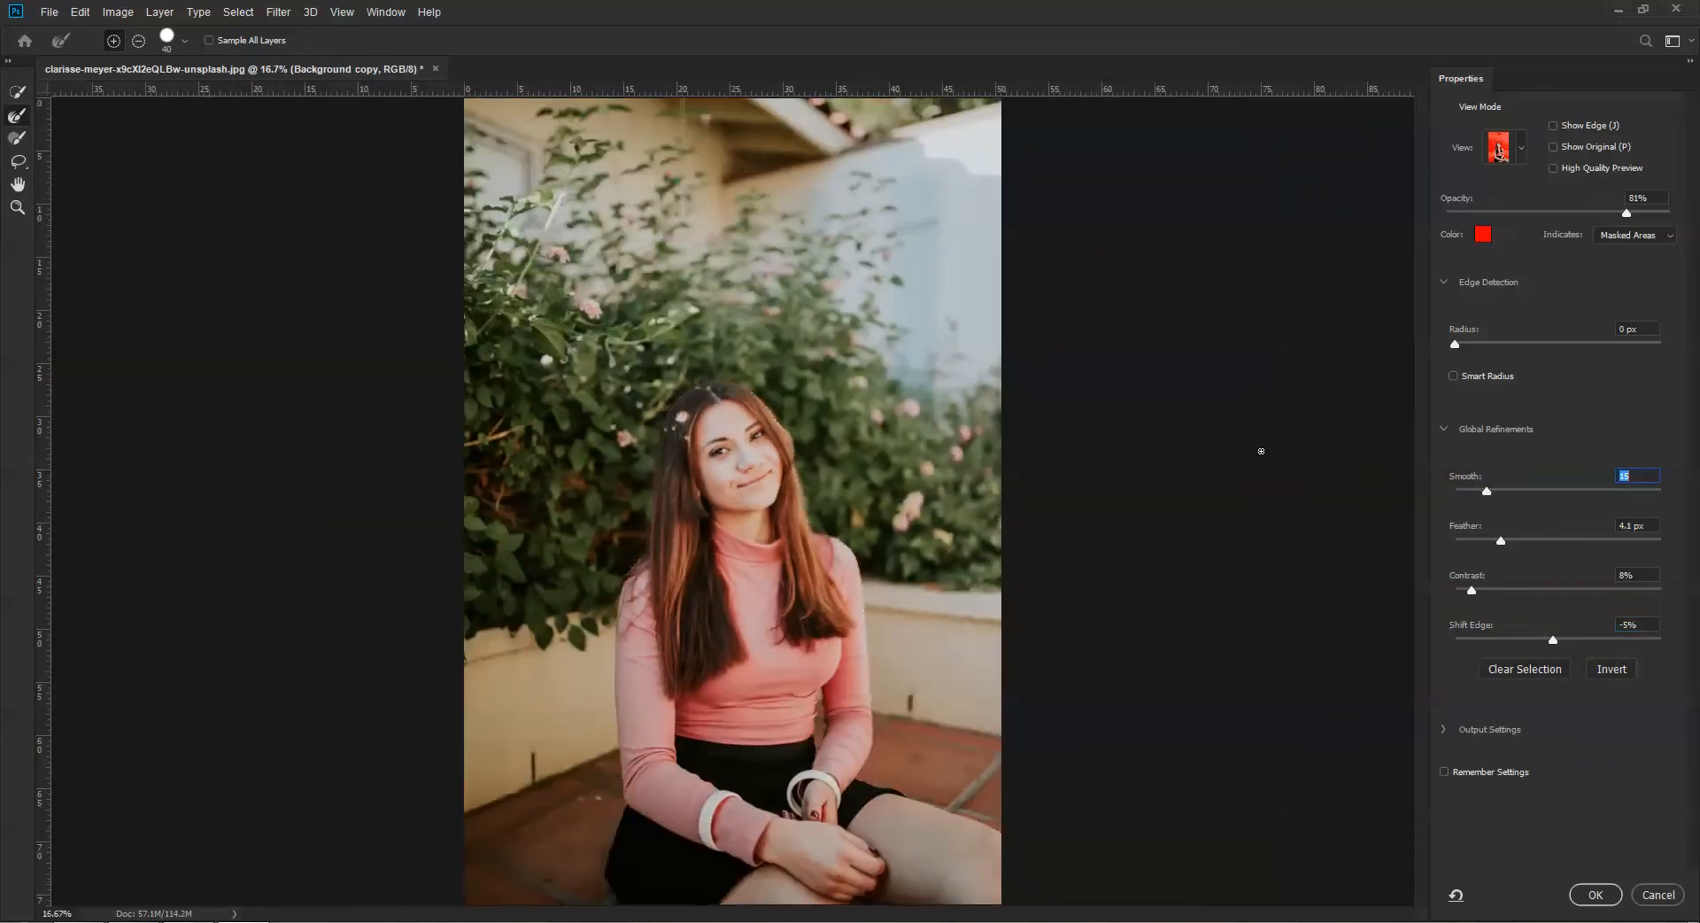
{"action": "left_click", "coordinate": [1593, 896]}
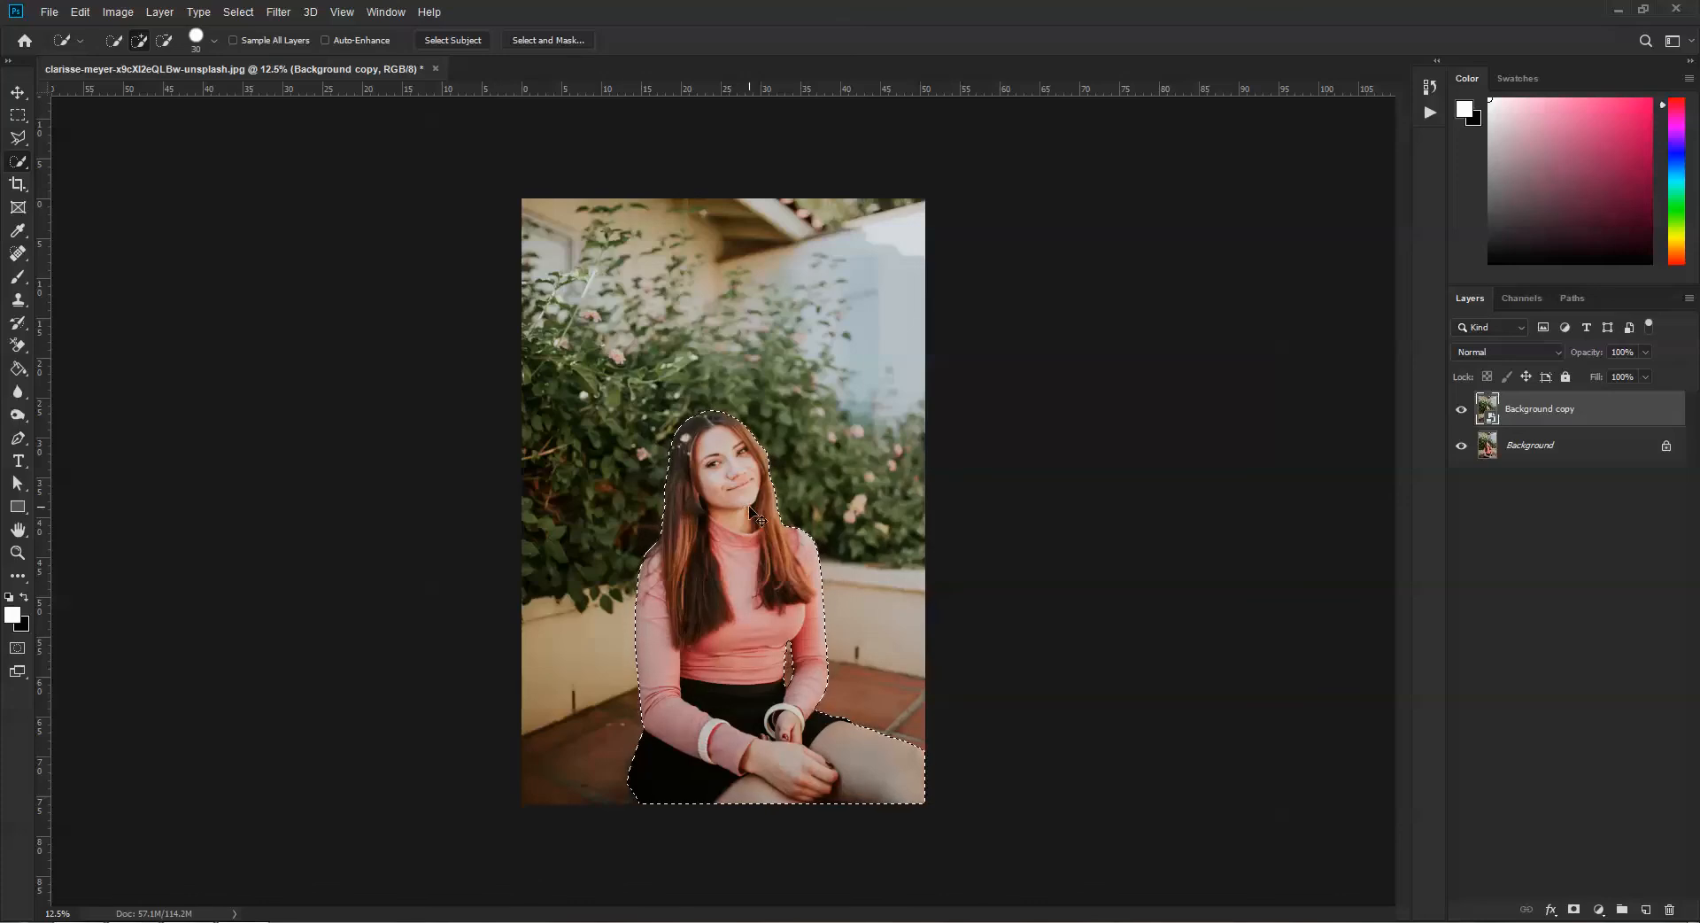
Step: Invert the selection to cover the background and open the Tilt-Shift blur for it
{"action": "key", "text": "ctrl+shift+i"}
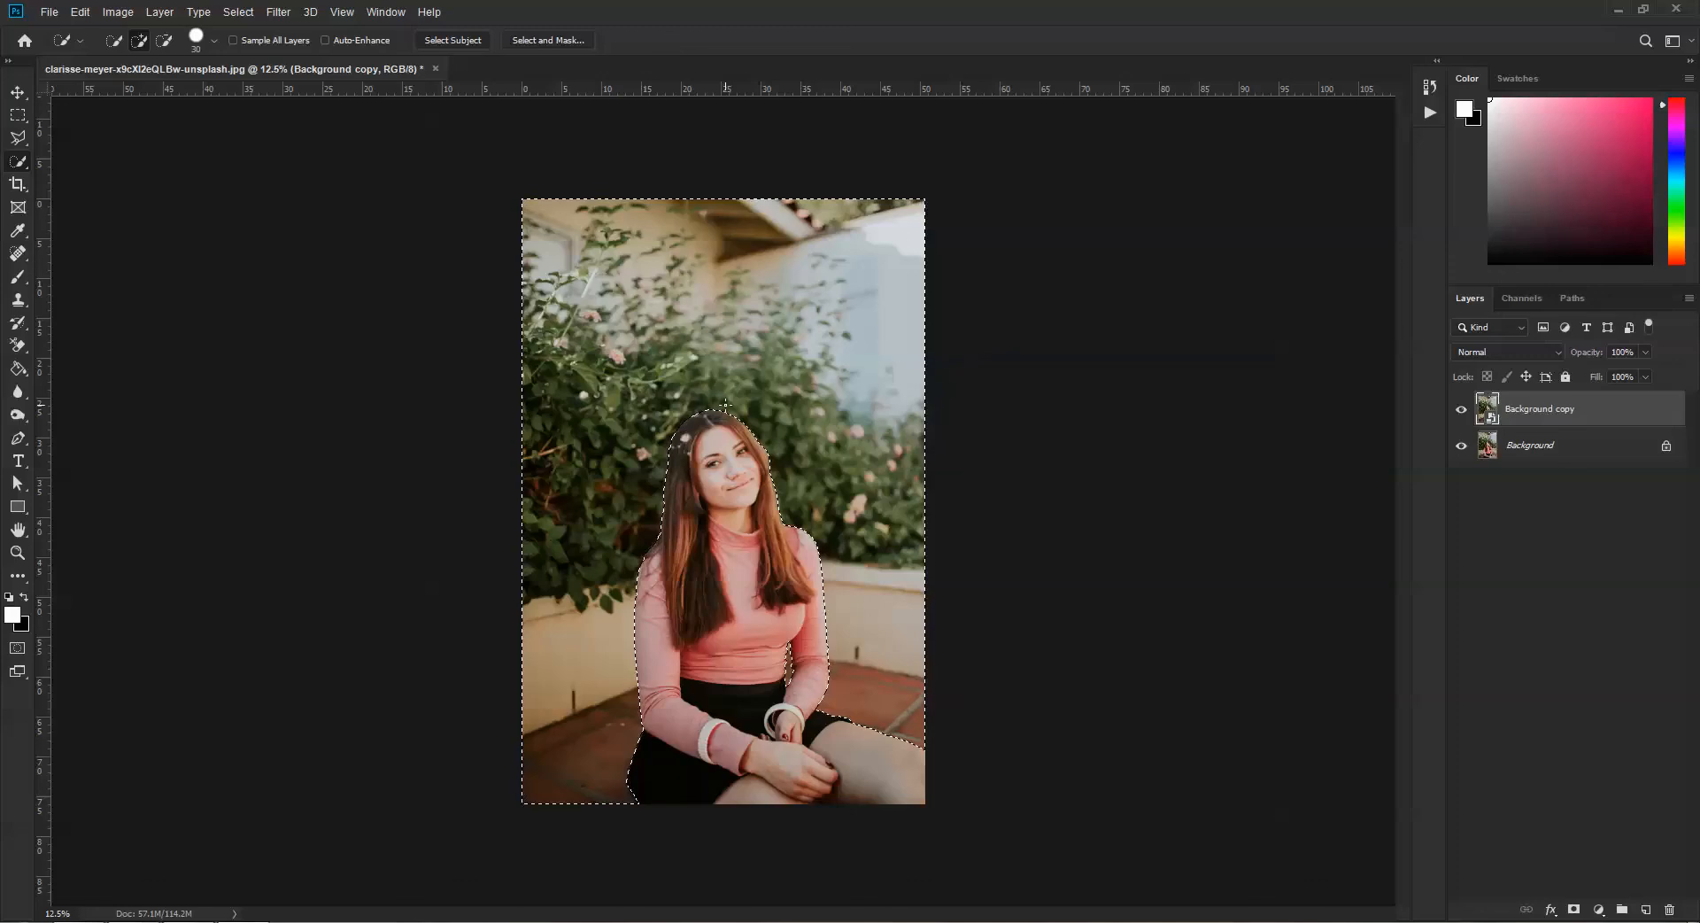
{"action": "left_click", "coordinate": [279, 13]}
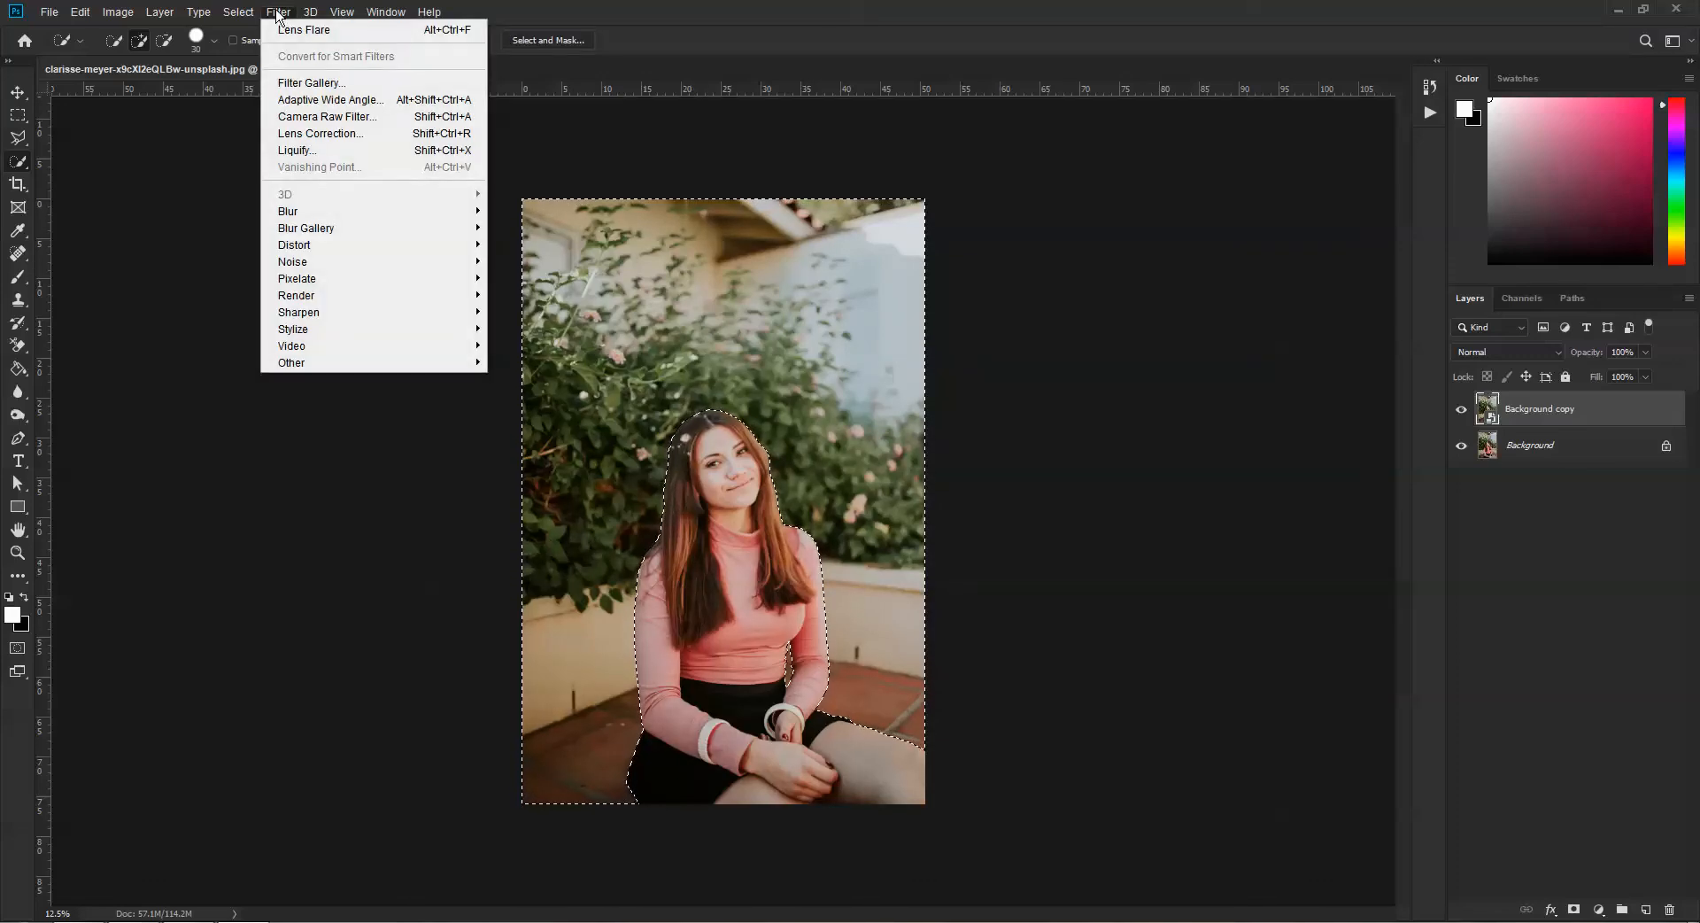
{"action": "mouse_move", "coordinate": [330, 233]}
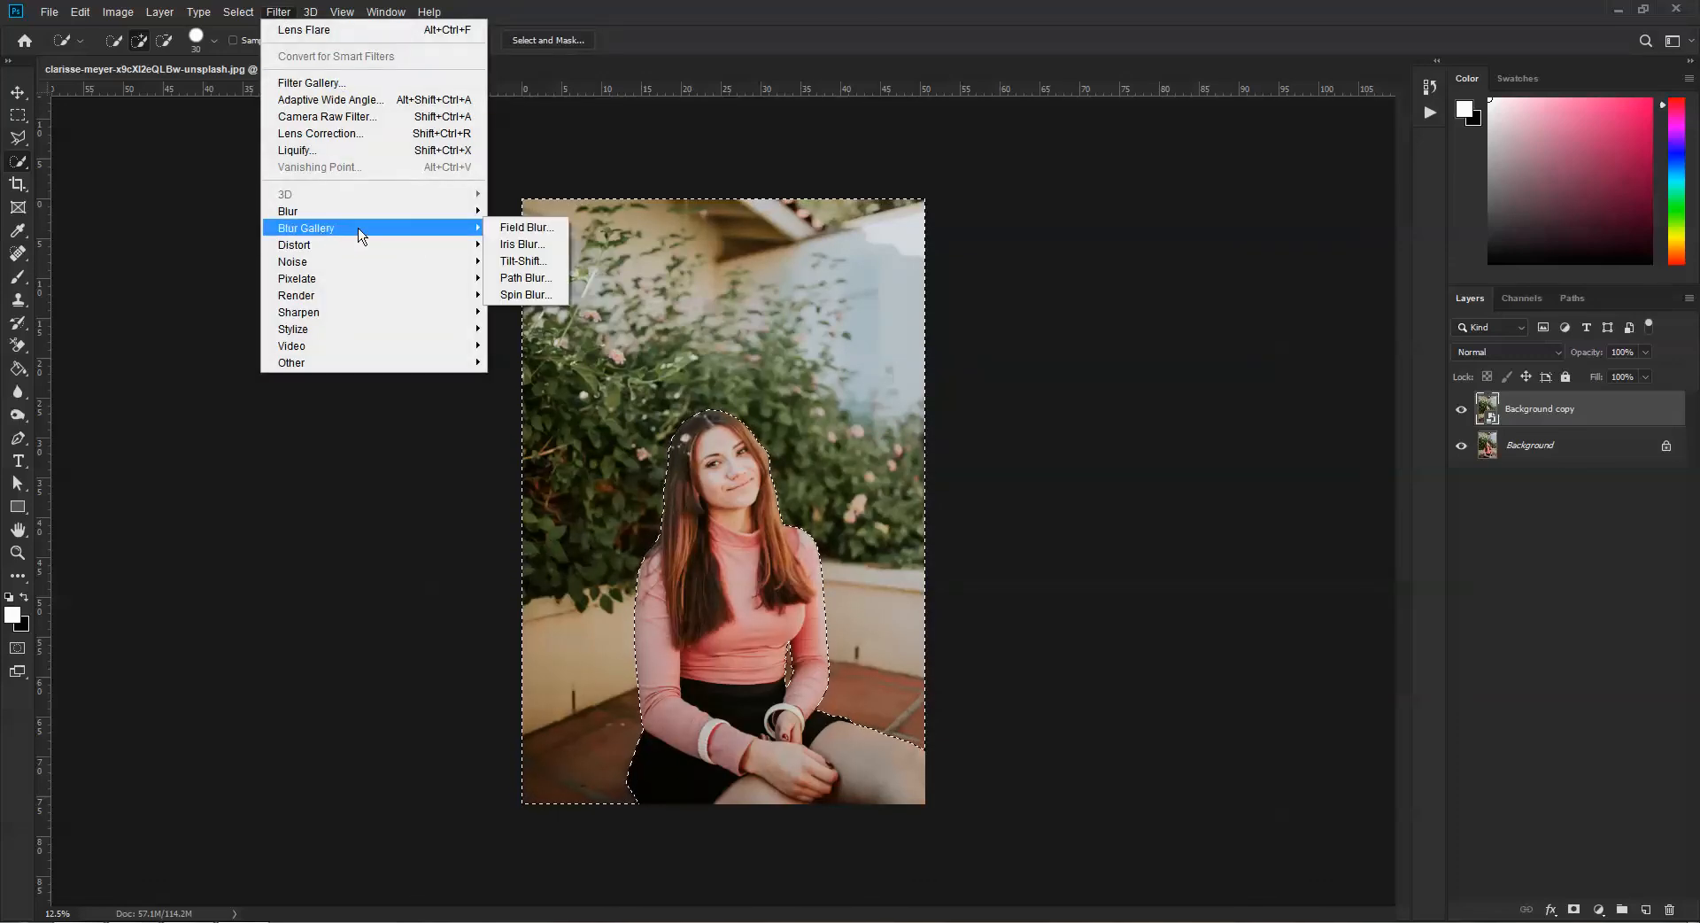
{"action": "left_click", "coordinate": [522, 261]}
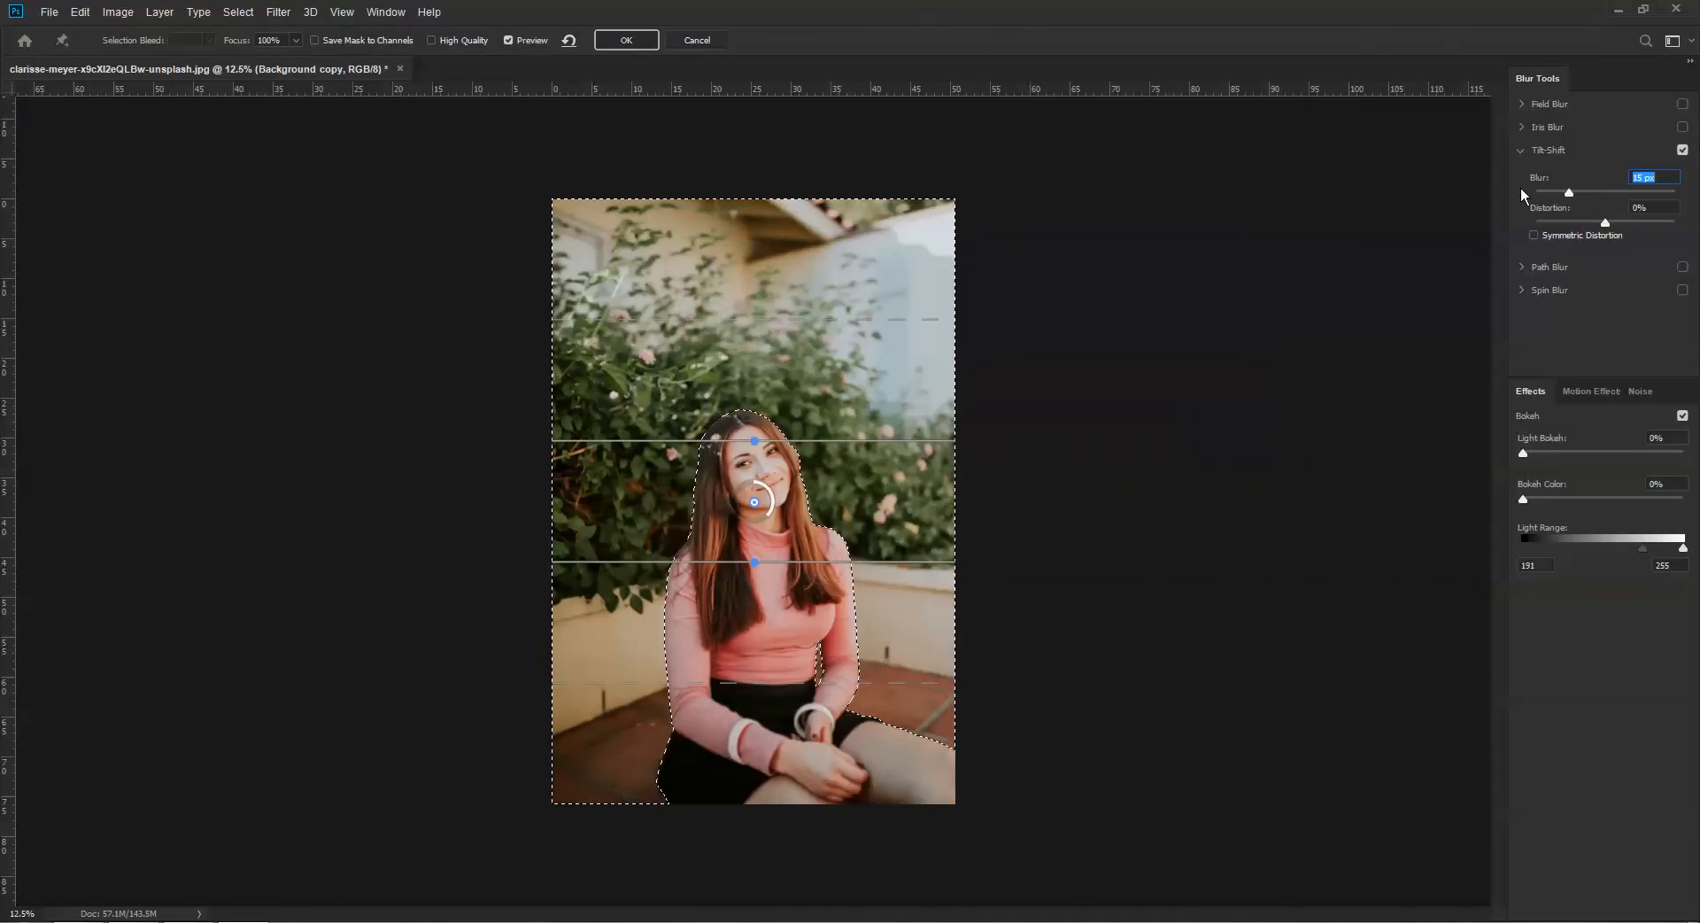
Step: Set the Tilt-Shift blur to 17 px and move its focus centre down to the woman's lap
{"action": "left_click", "coordinate": [1570, 193]}
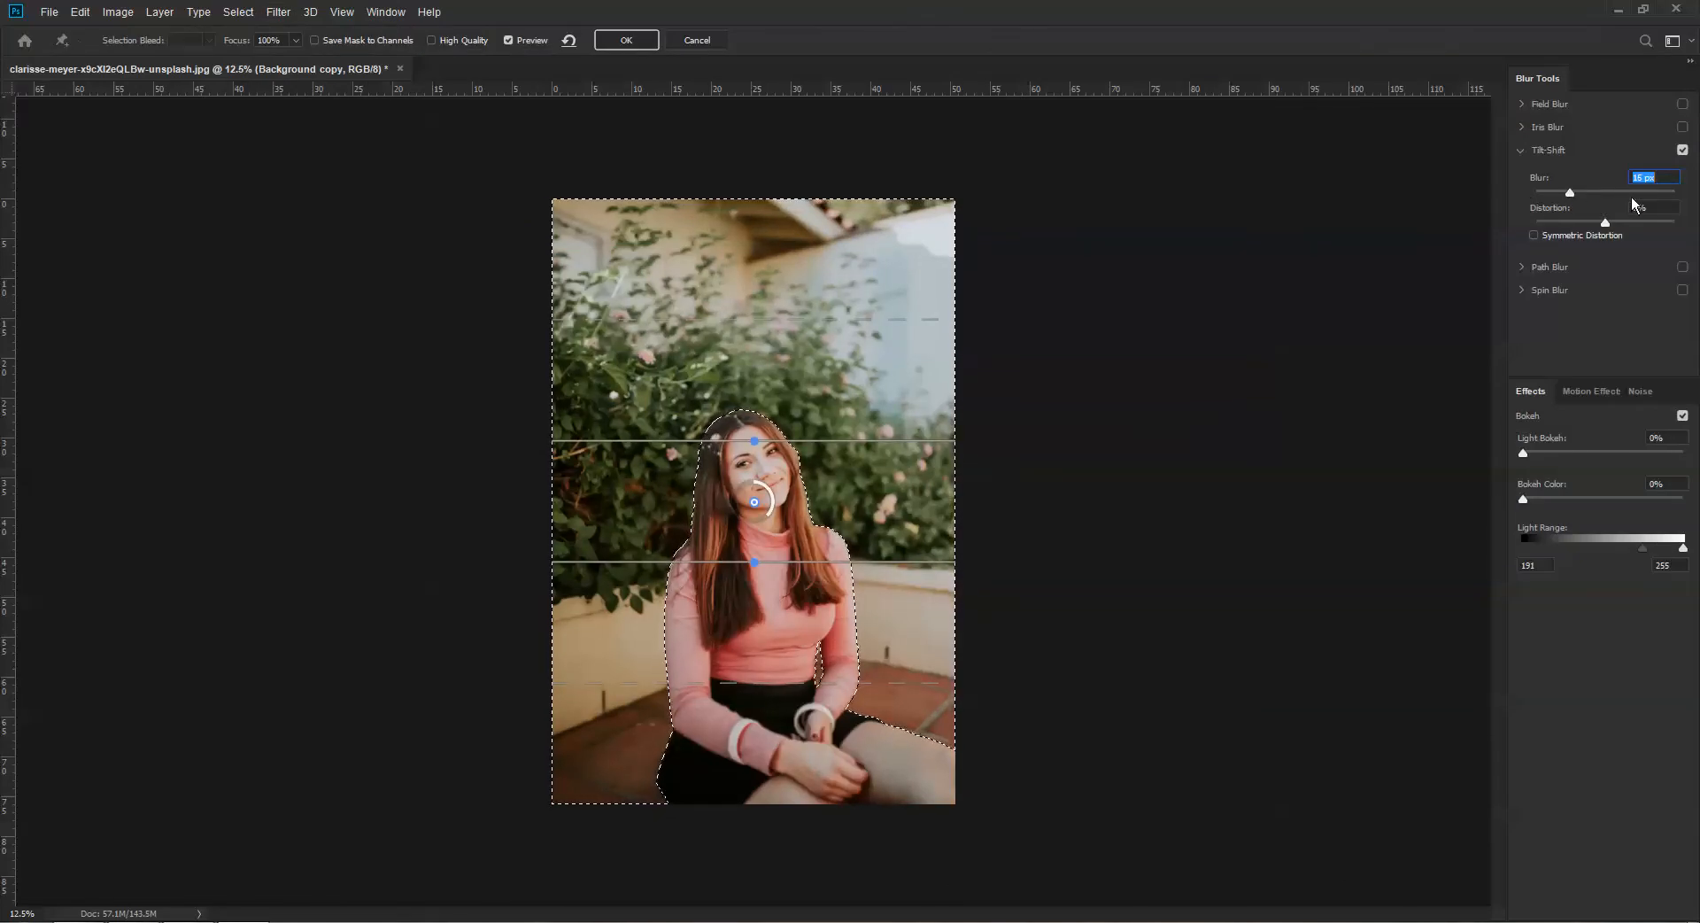
{"action": "left_click_drag", "start_coordinate": [1633, 199], "coordinate": [1571, 204]}
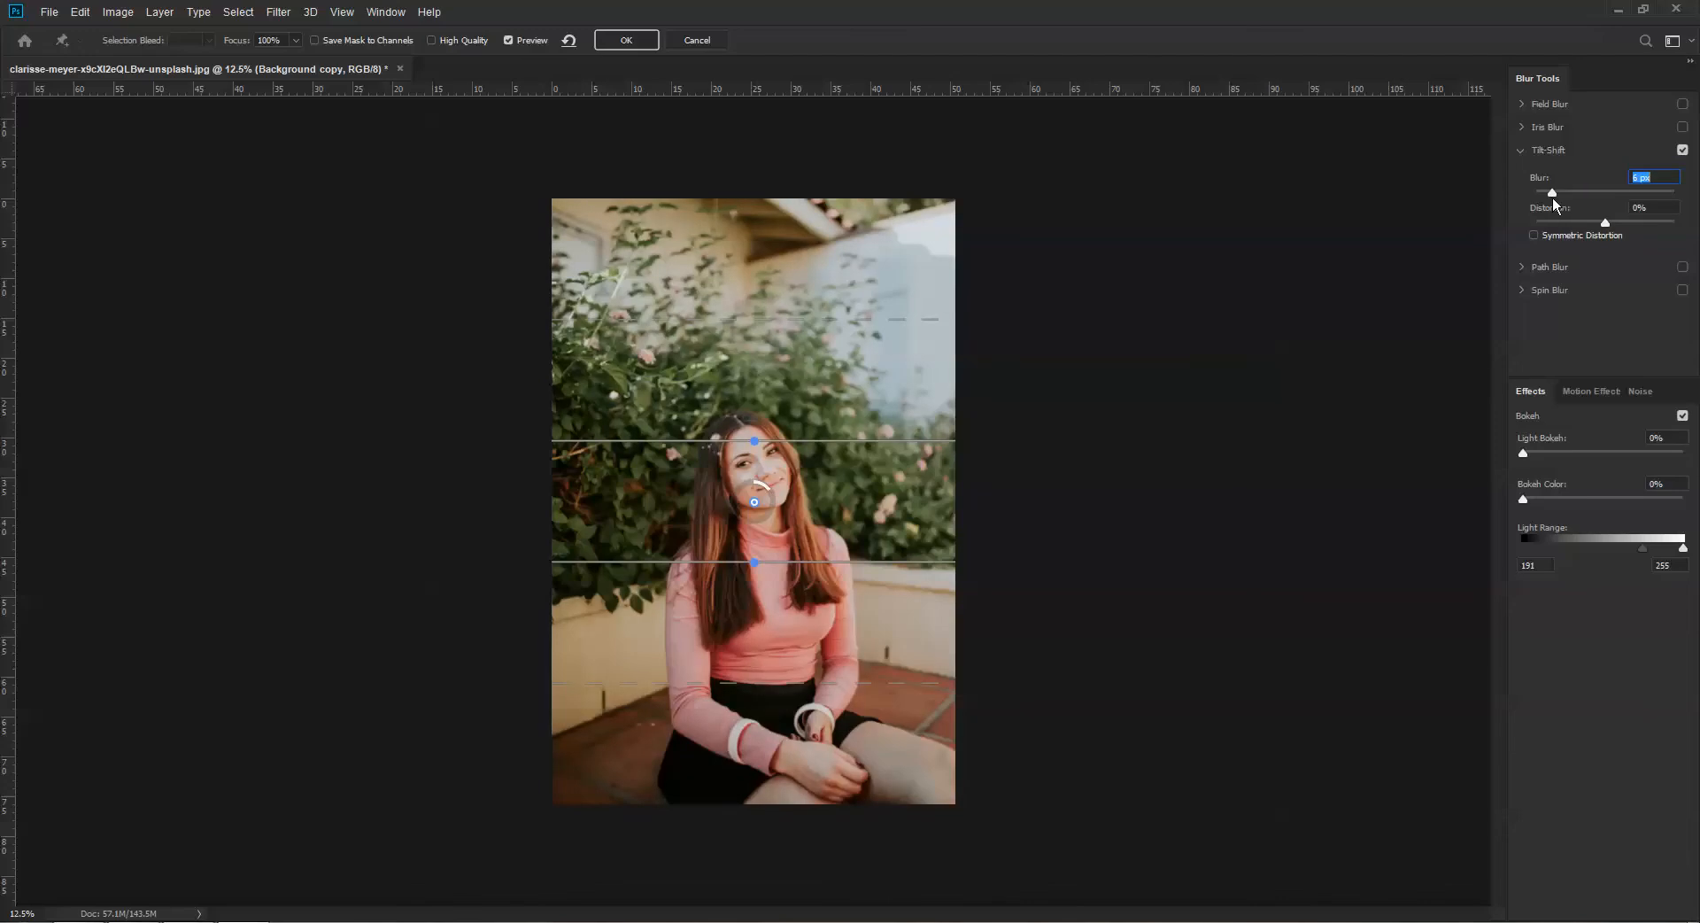
{"action": "mouse_move", "coordinate": [1548, 198]}
{"action": "left_mouse_down"}
{"action": "mouse_move", "coordinate": [1611, 200]}
{"action": "mouse_move", "coordinate": [1572, 204]}
{"action": "left_mouse_up"}
{"action": "left_click_drag", "start_coordinate": [754, 507], "coordinate": [757, 779]}
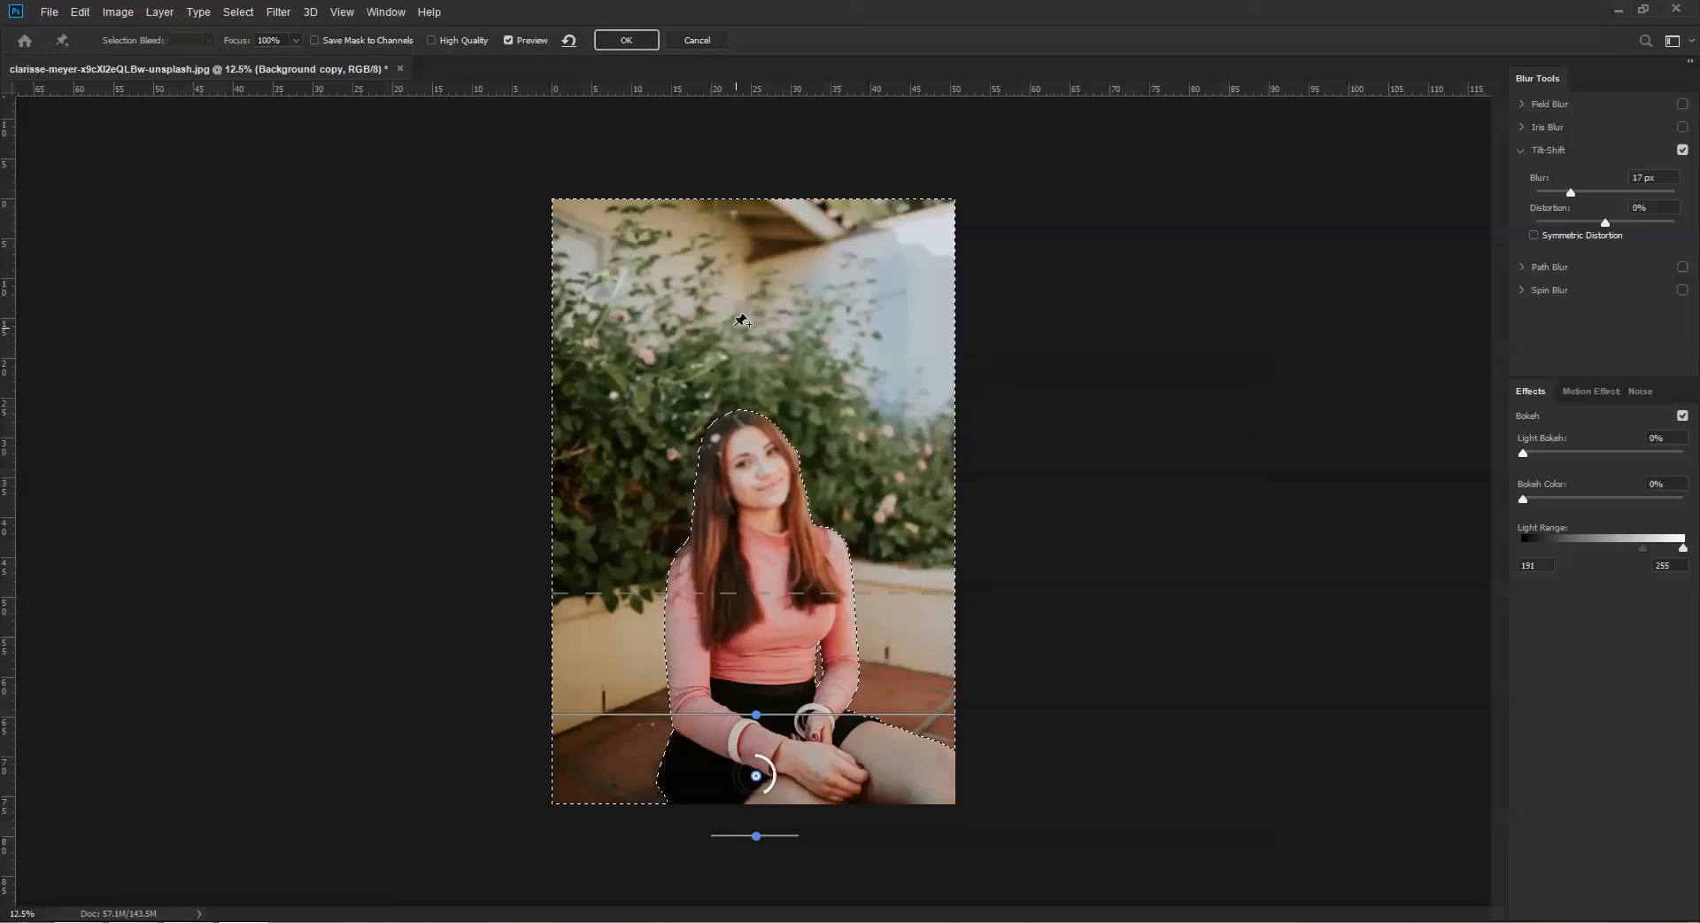
{"action": "left_click_drag", "start_coordinate": [772, 594], "coordinate": [775, 647]}
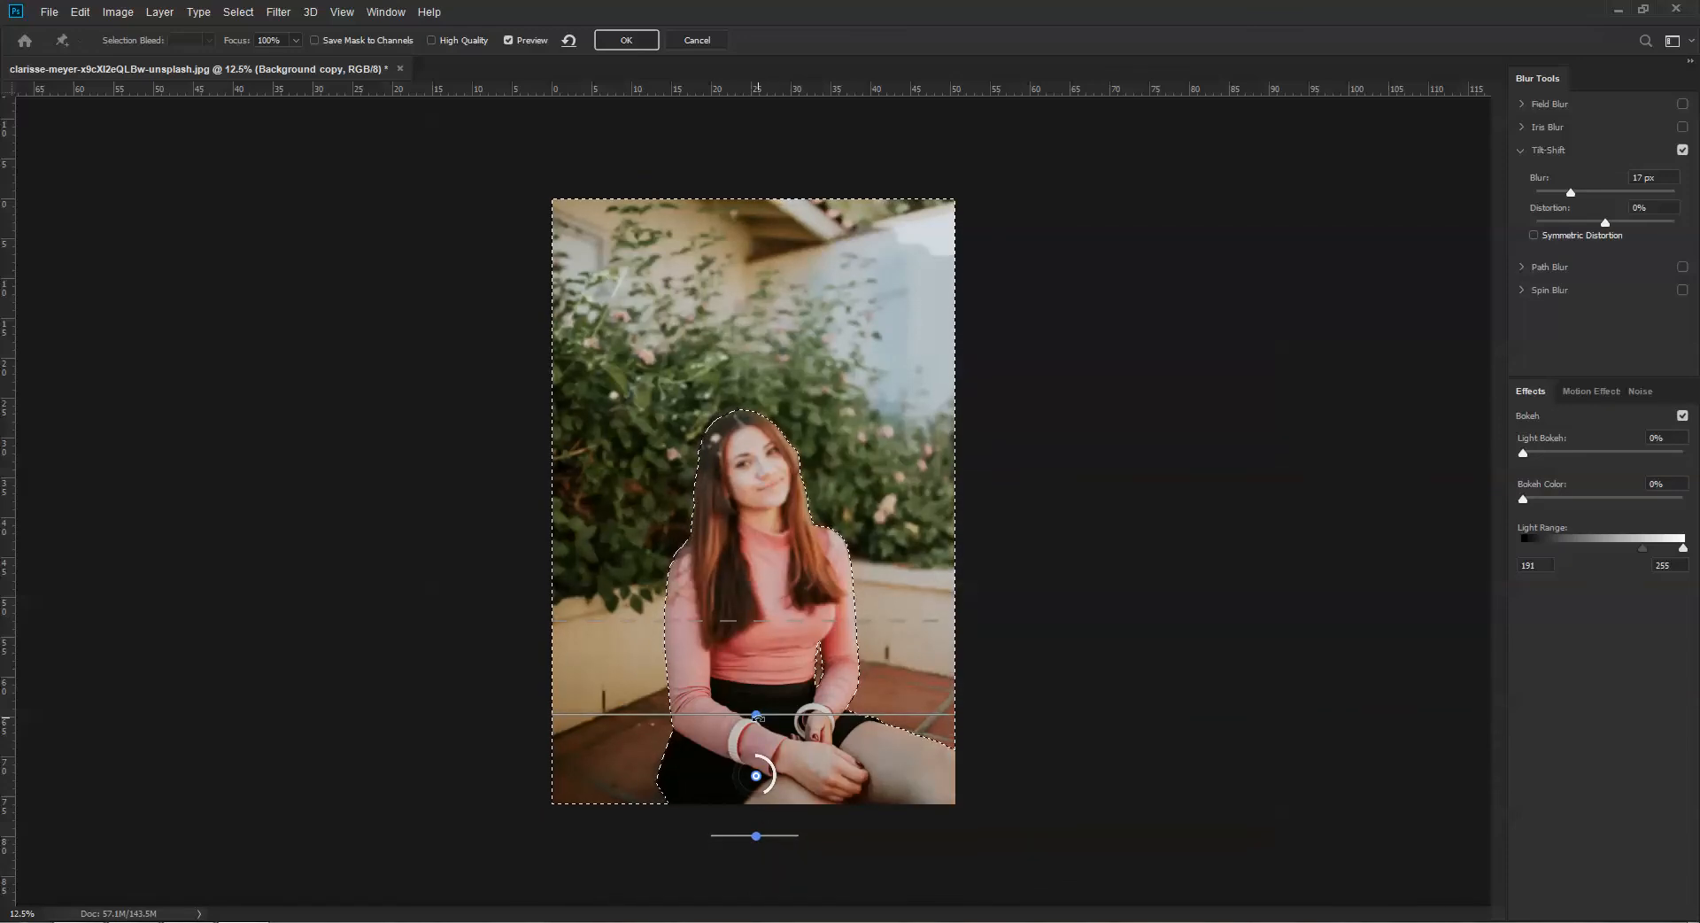
{"action": "left_click_drag", "start_coordinate": [756, 776], "coordinate": [756, 780]}
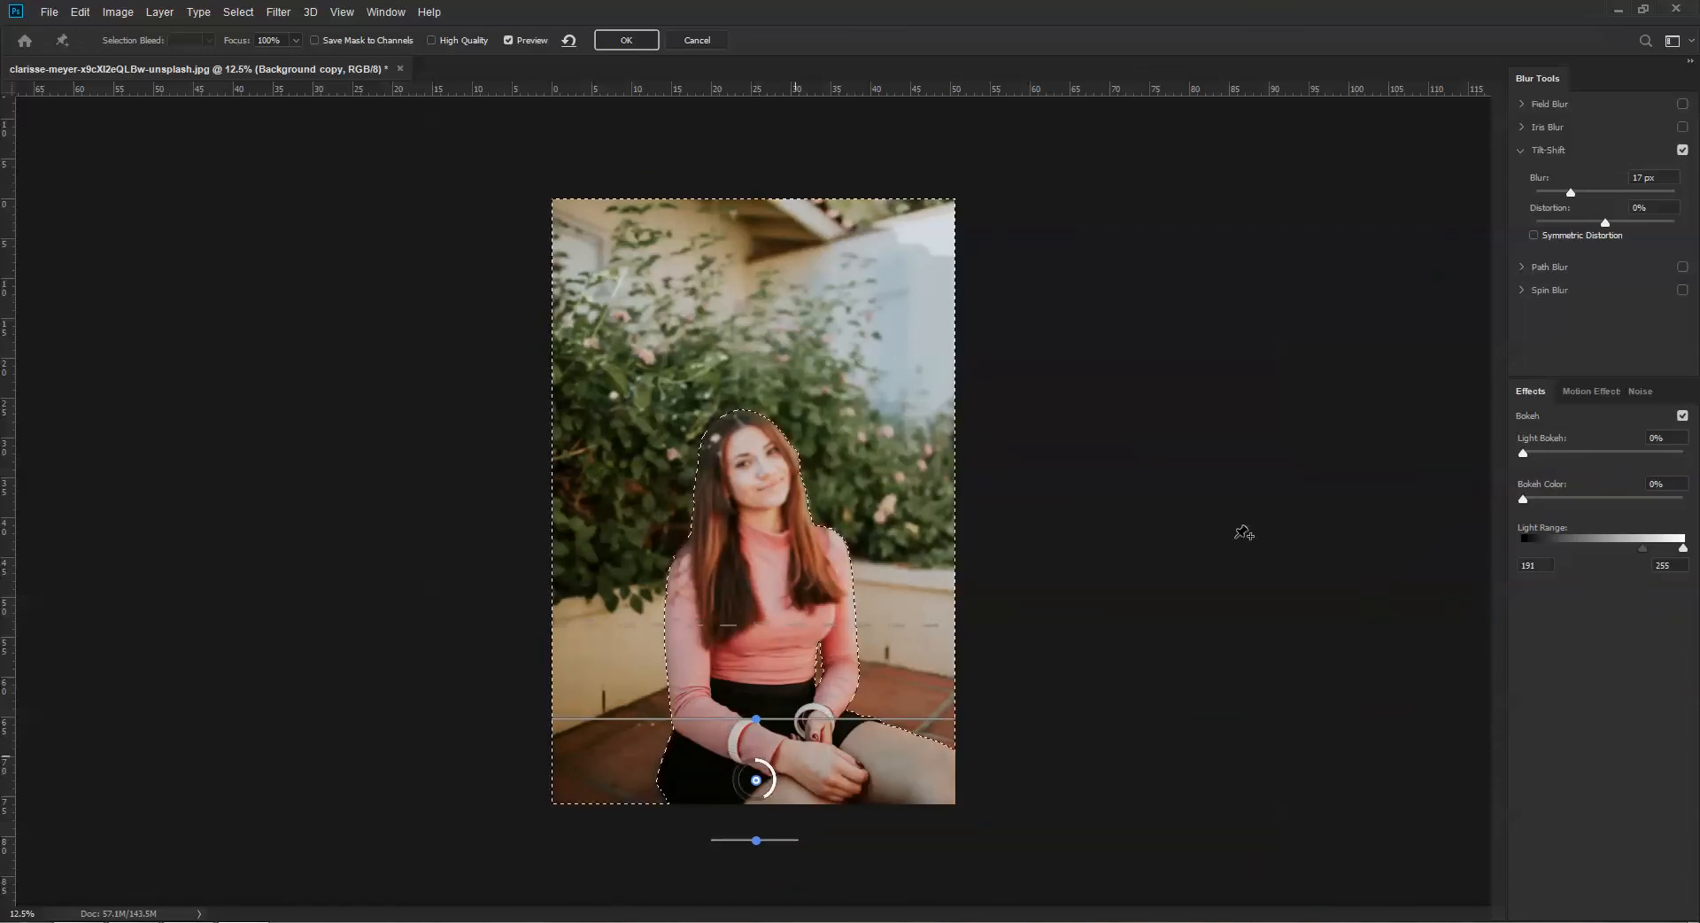
Step: Set the Tilt-Shift blur to 57 px and the Light Bokeh to 57%
{"action": "left_click", "coordinate": [1571, 192]}
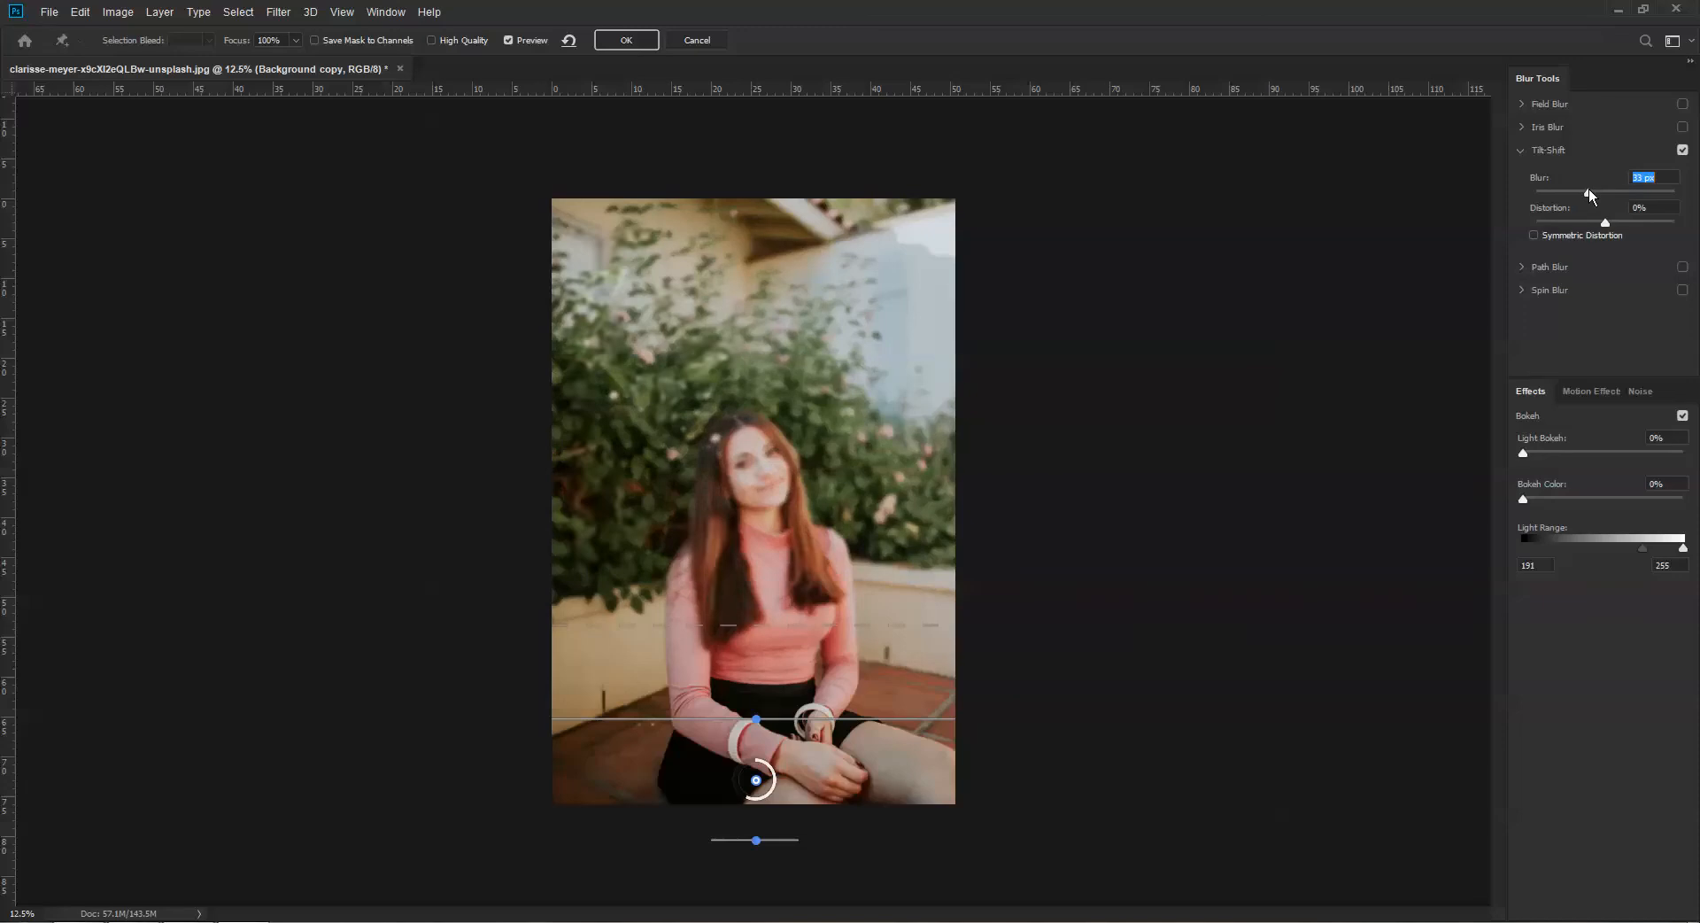
{"action": "left_click_drag", "start_coordinate": [1591, 188], "coordinate": [1601, 186]}
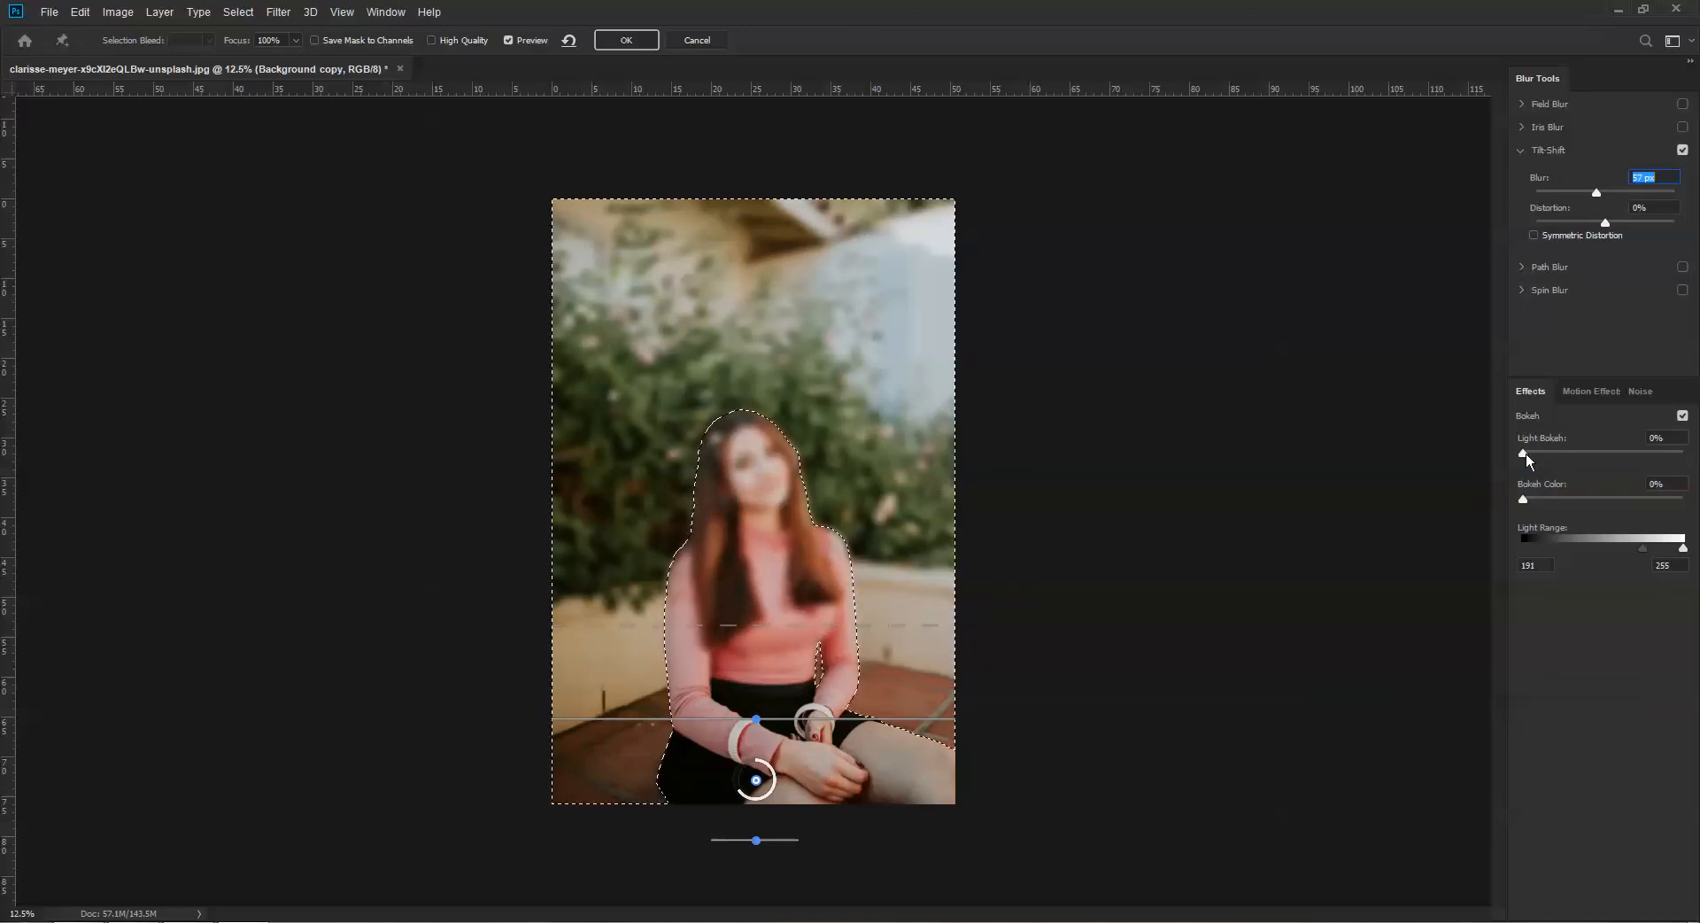
{"action": "left_click_drag", "start_coordinate": [1523, 453], "coordinate": [1613, 461]}
Step: Set the Bokeh Color to 19% and narrow the Light Range to 181–192
{"action": "left_click_drag", "start_coordinate": [1644, 547], "coordinate": [1627, 545]}
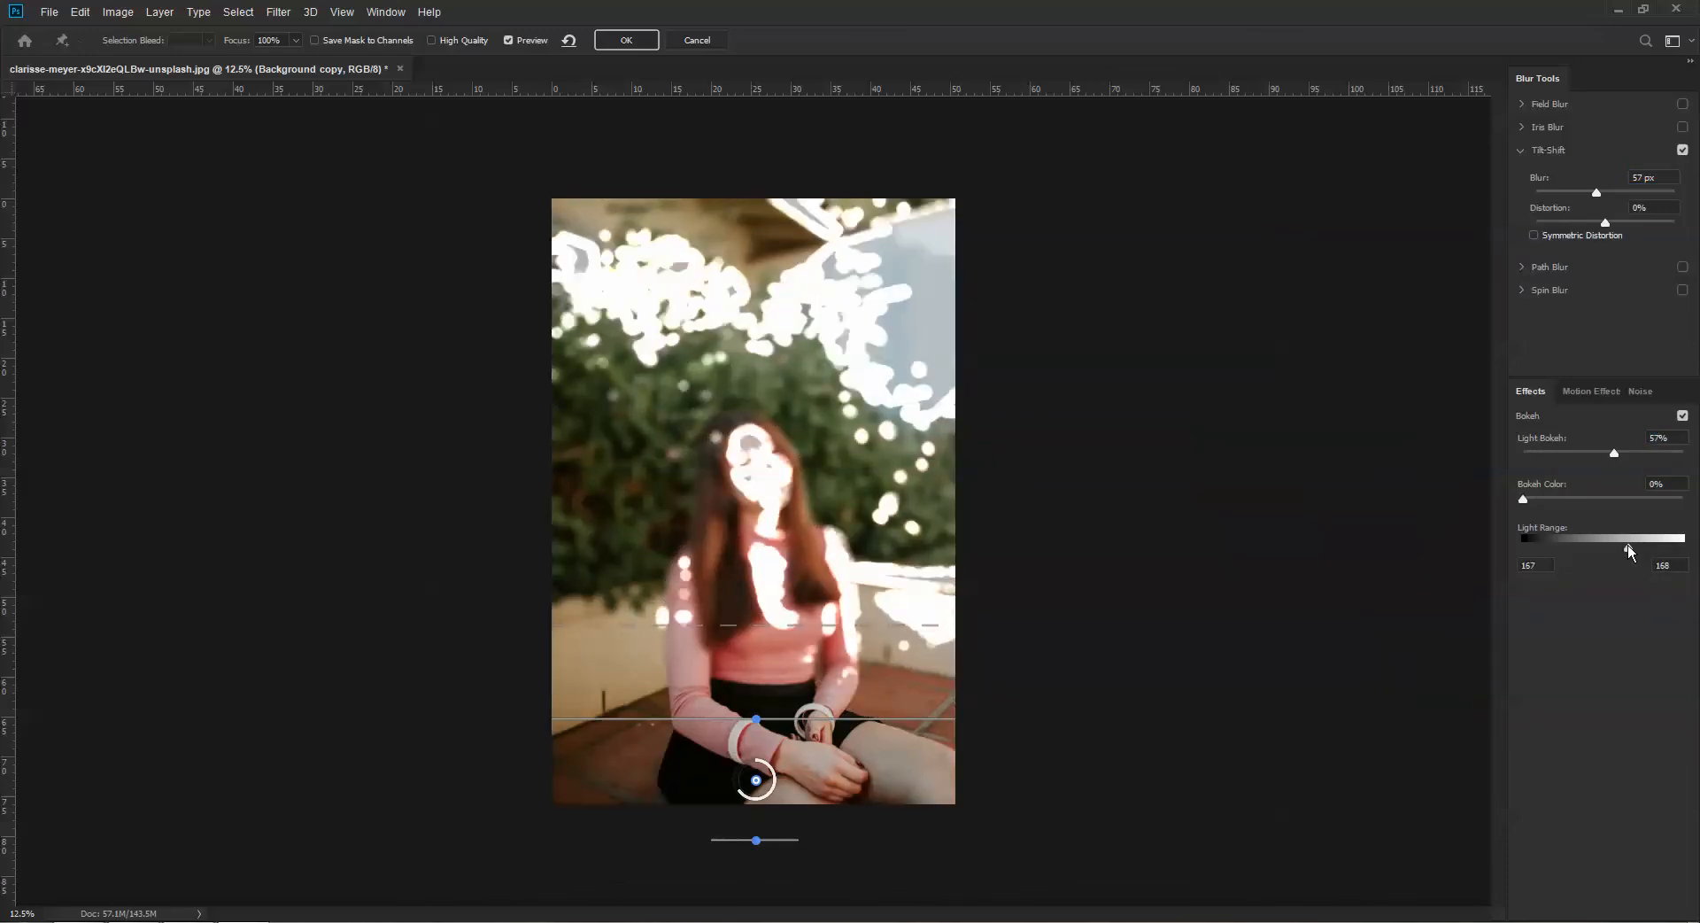
{"action": "left_click_drag", "start_coordinate": [1523, 499], "coordinate": [1553, 498]}
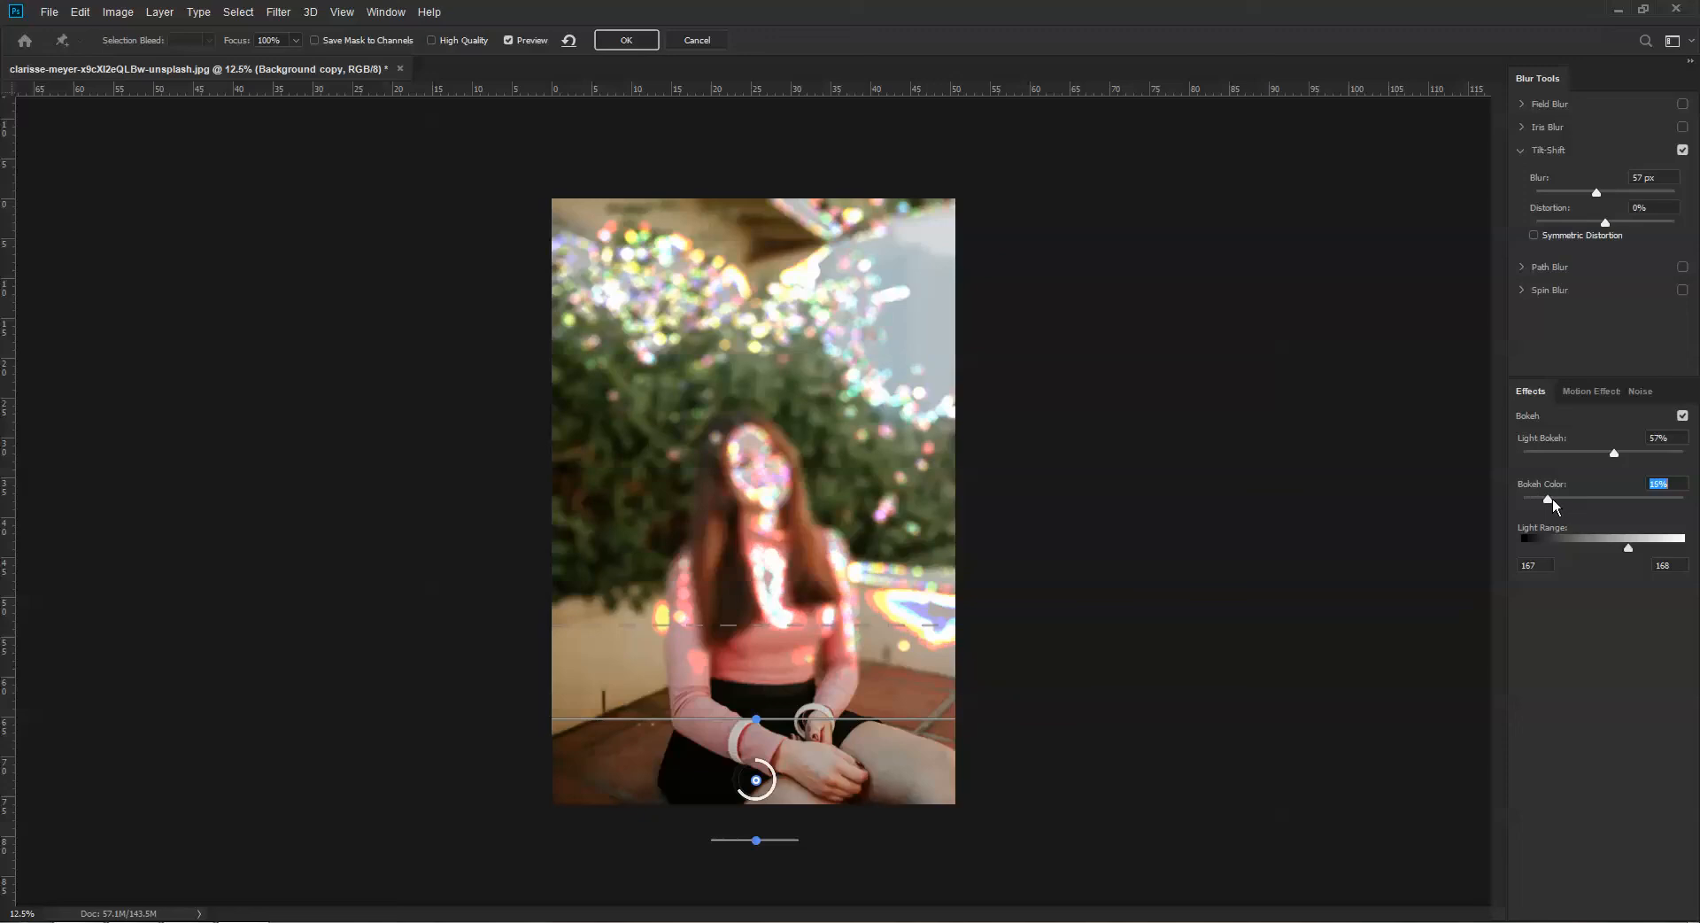
{"action": "left_click_drag", "start_coordinate": [1631, 546], "coordinate": [1638, 549]}
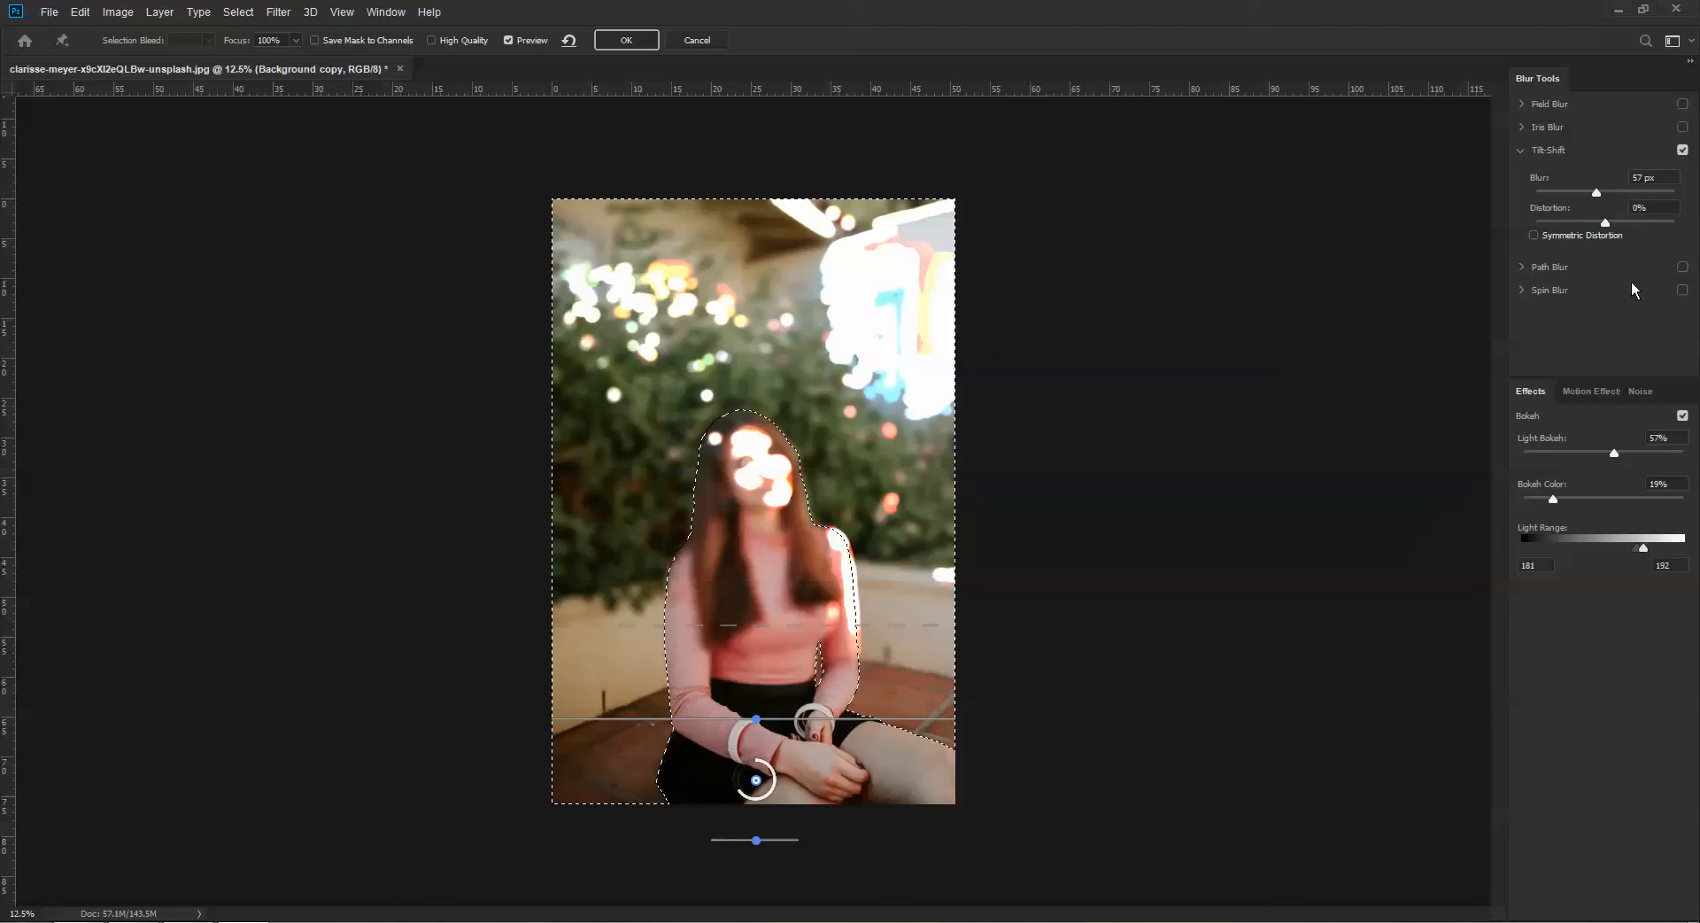
Step: Lower the Tilt-Shift blur to 50 px and apply the filter to the background
{"action": "left_click_drag", "start_coordinate": [1598, 195], "coordinate": [1595, 195]}
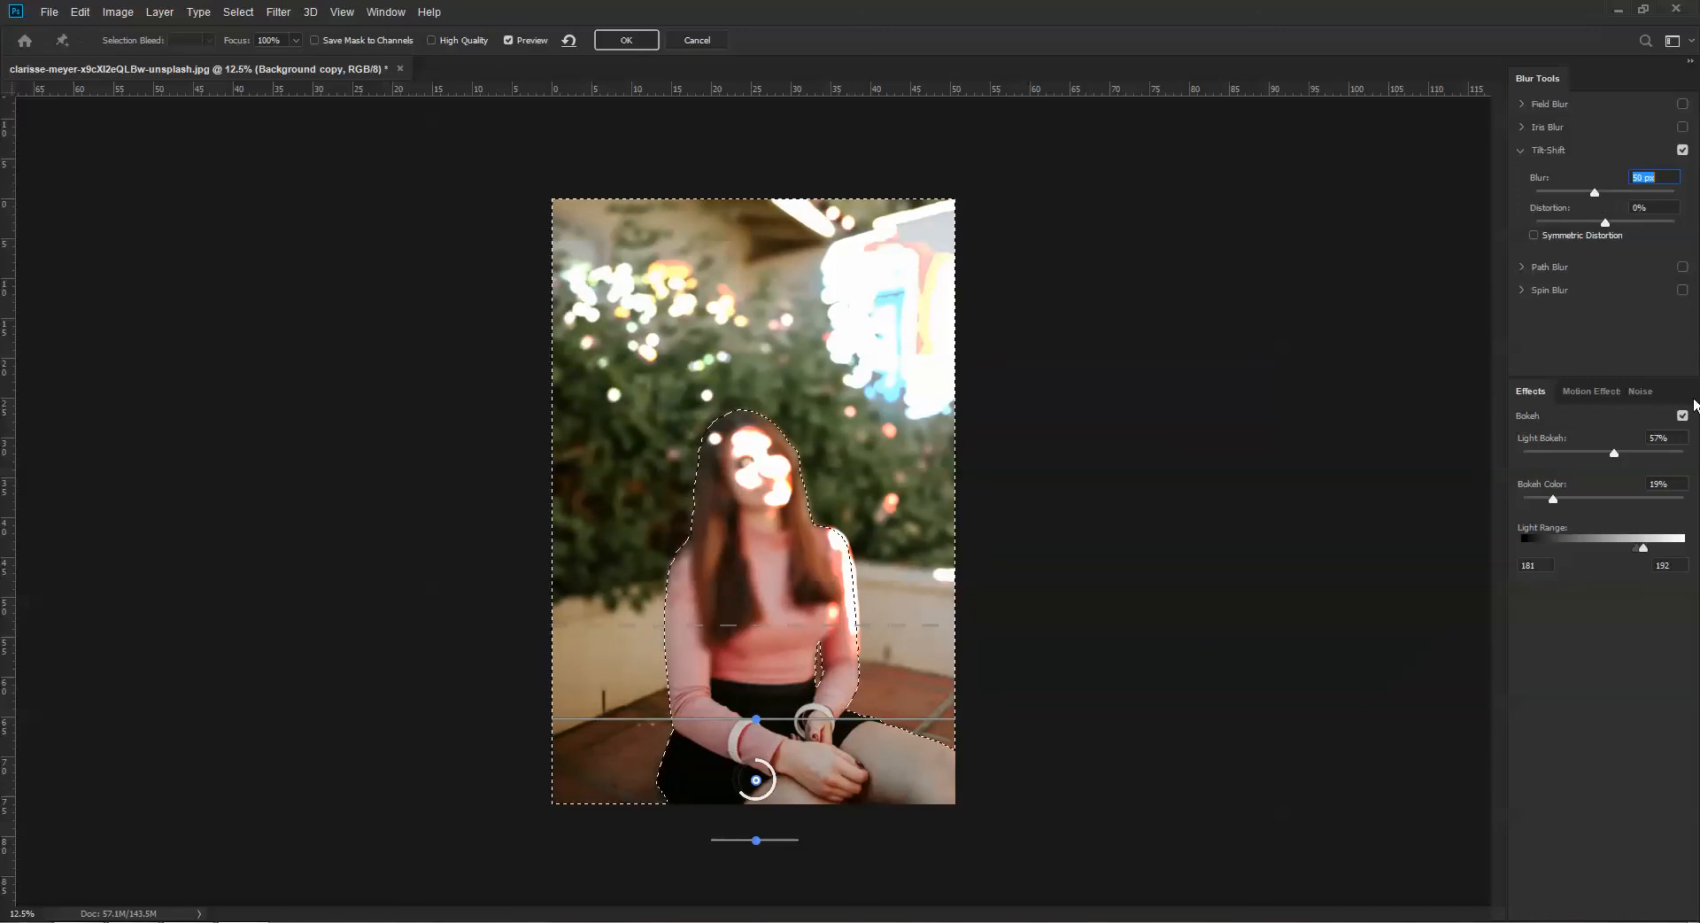
{"action": "left_click", "coordinate": [632, 43]}
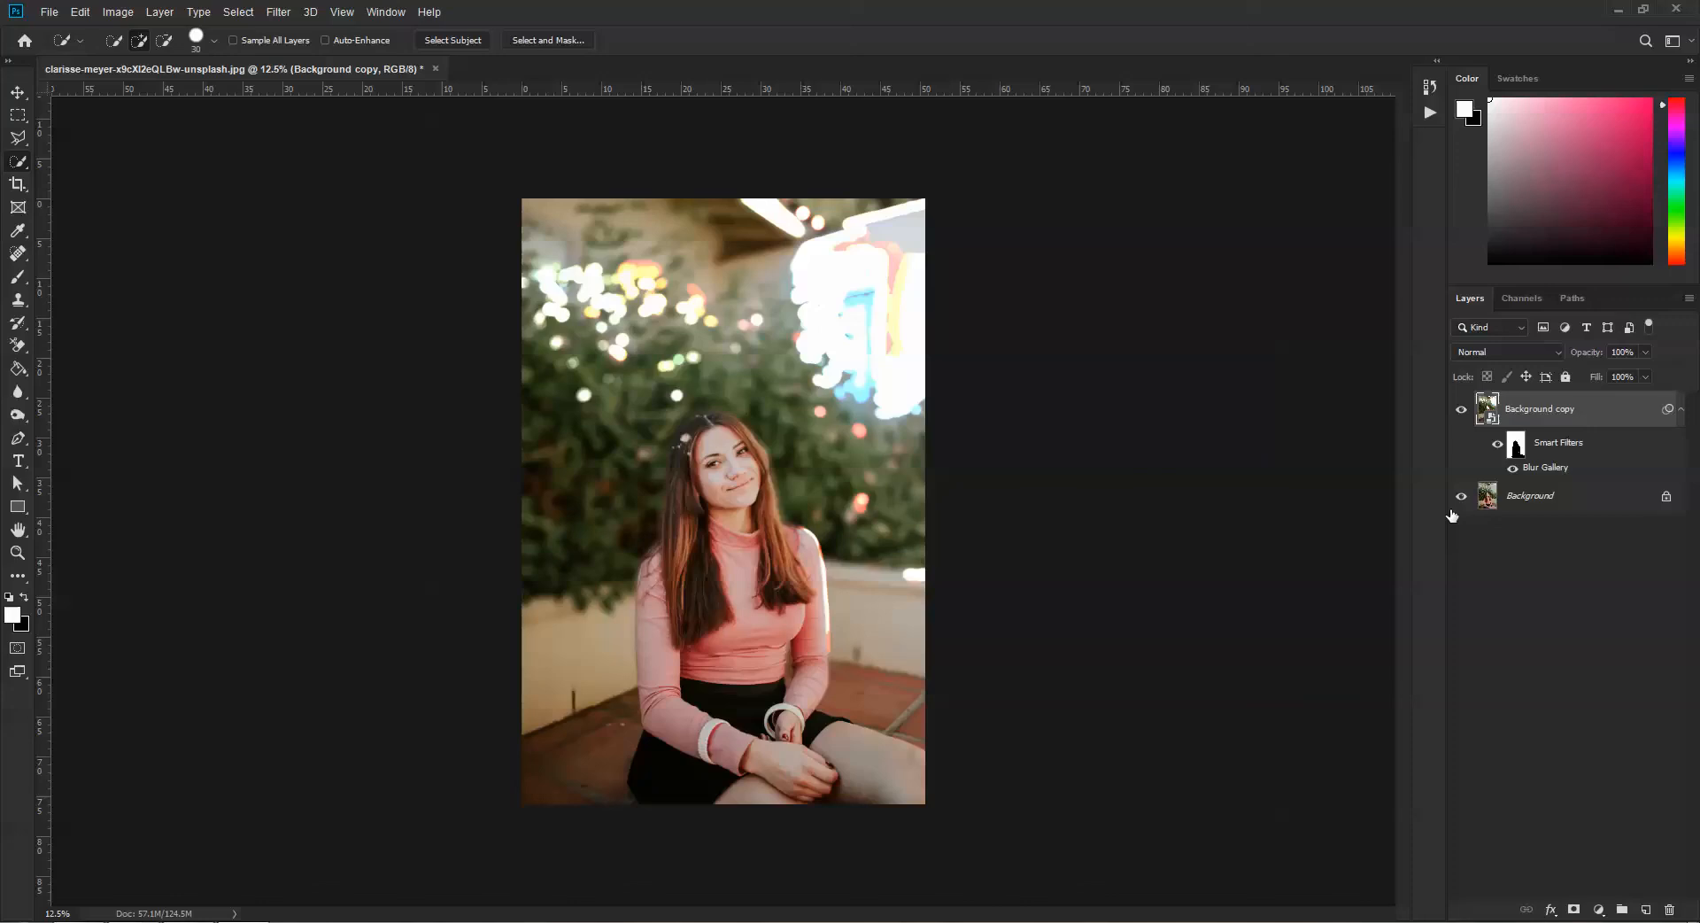
{"action": "key", "text": "ctrl+plus"}
{"action": "key", "text": "ctrl+plus"}
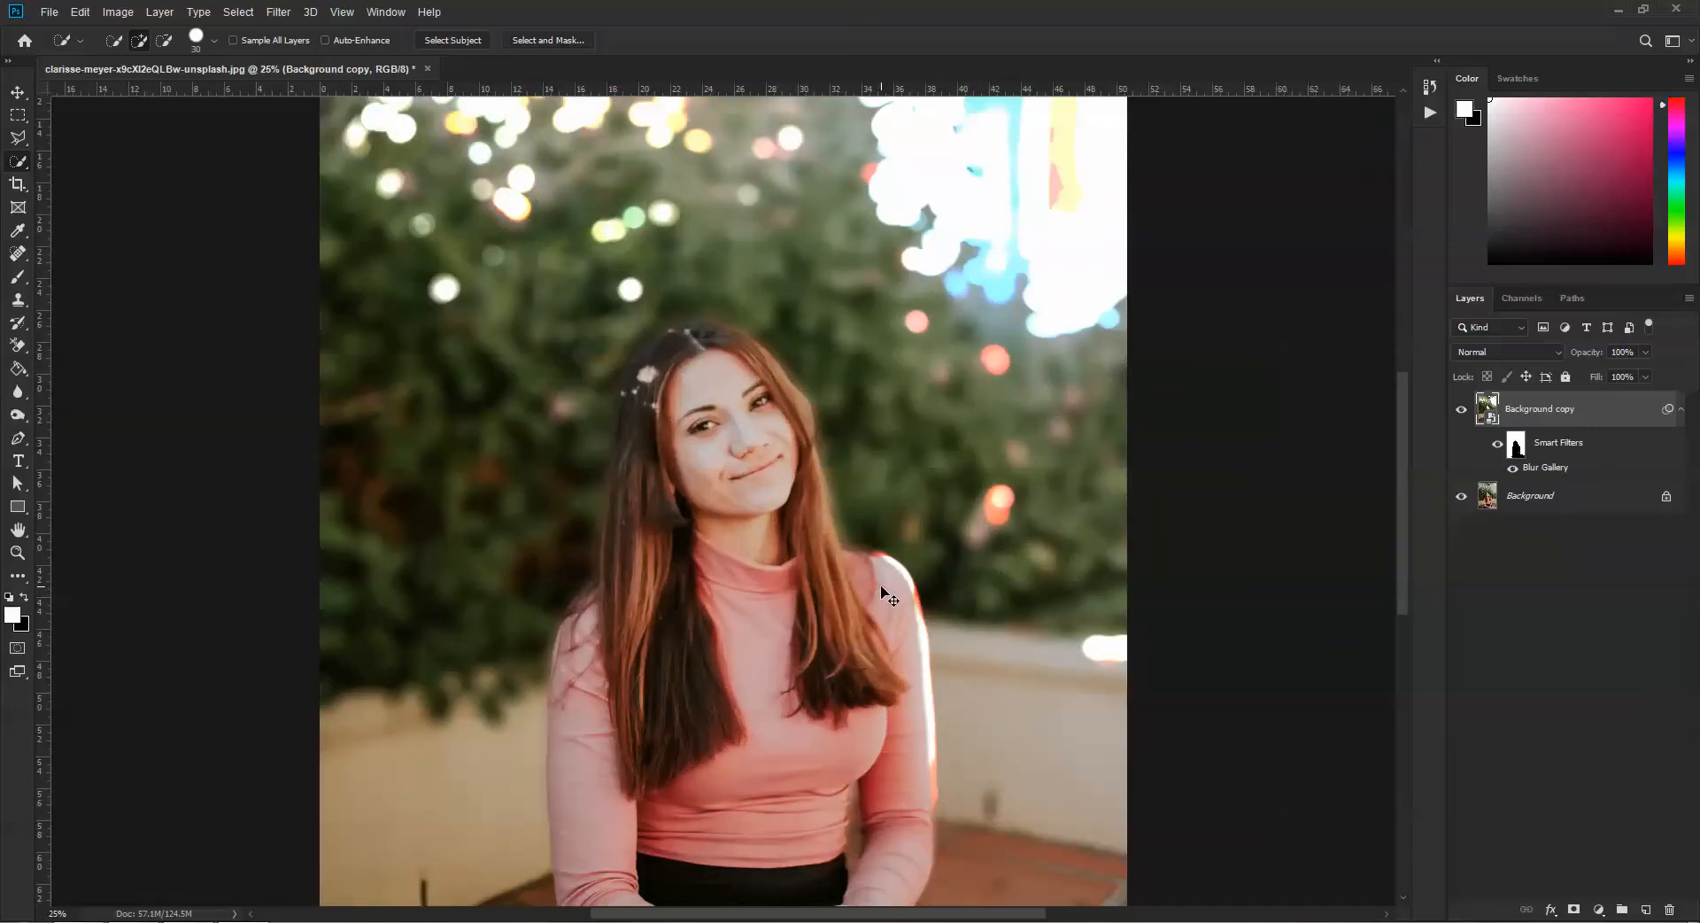
{"action": "key", "text": "ctrl+minus"}
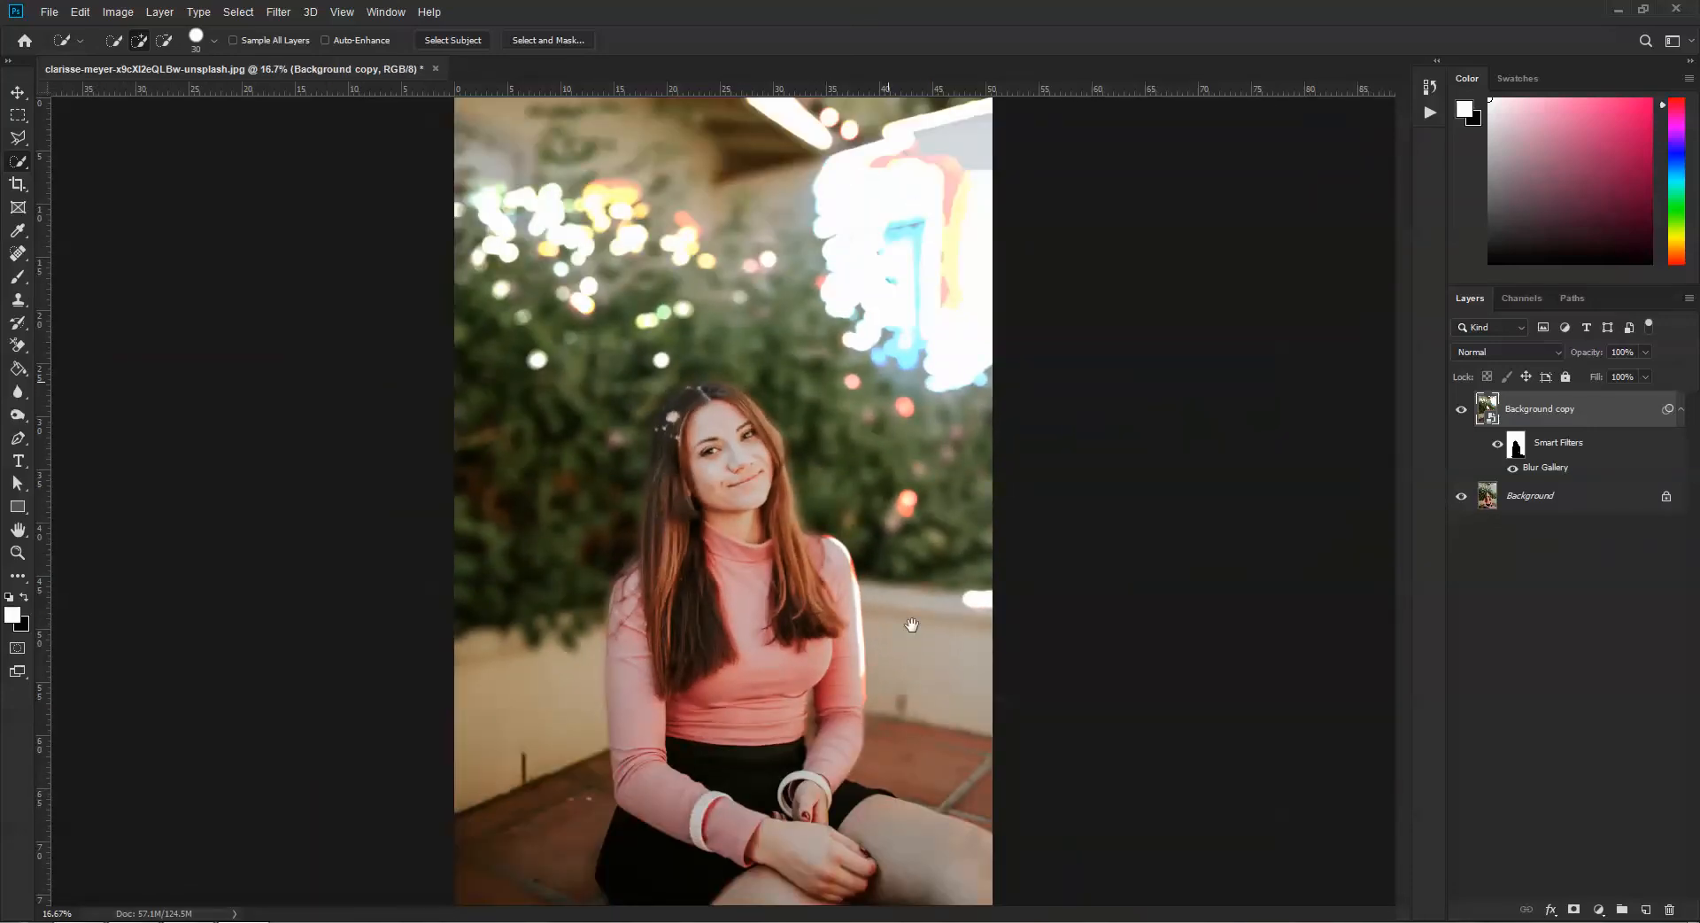
{"action": "key", "text": "ctrl+minus"}
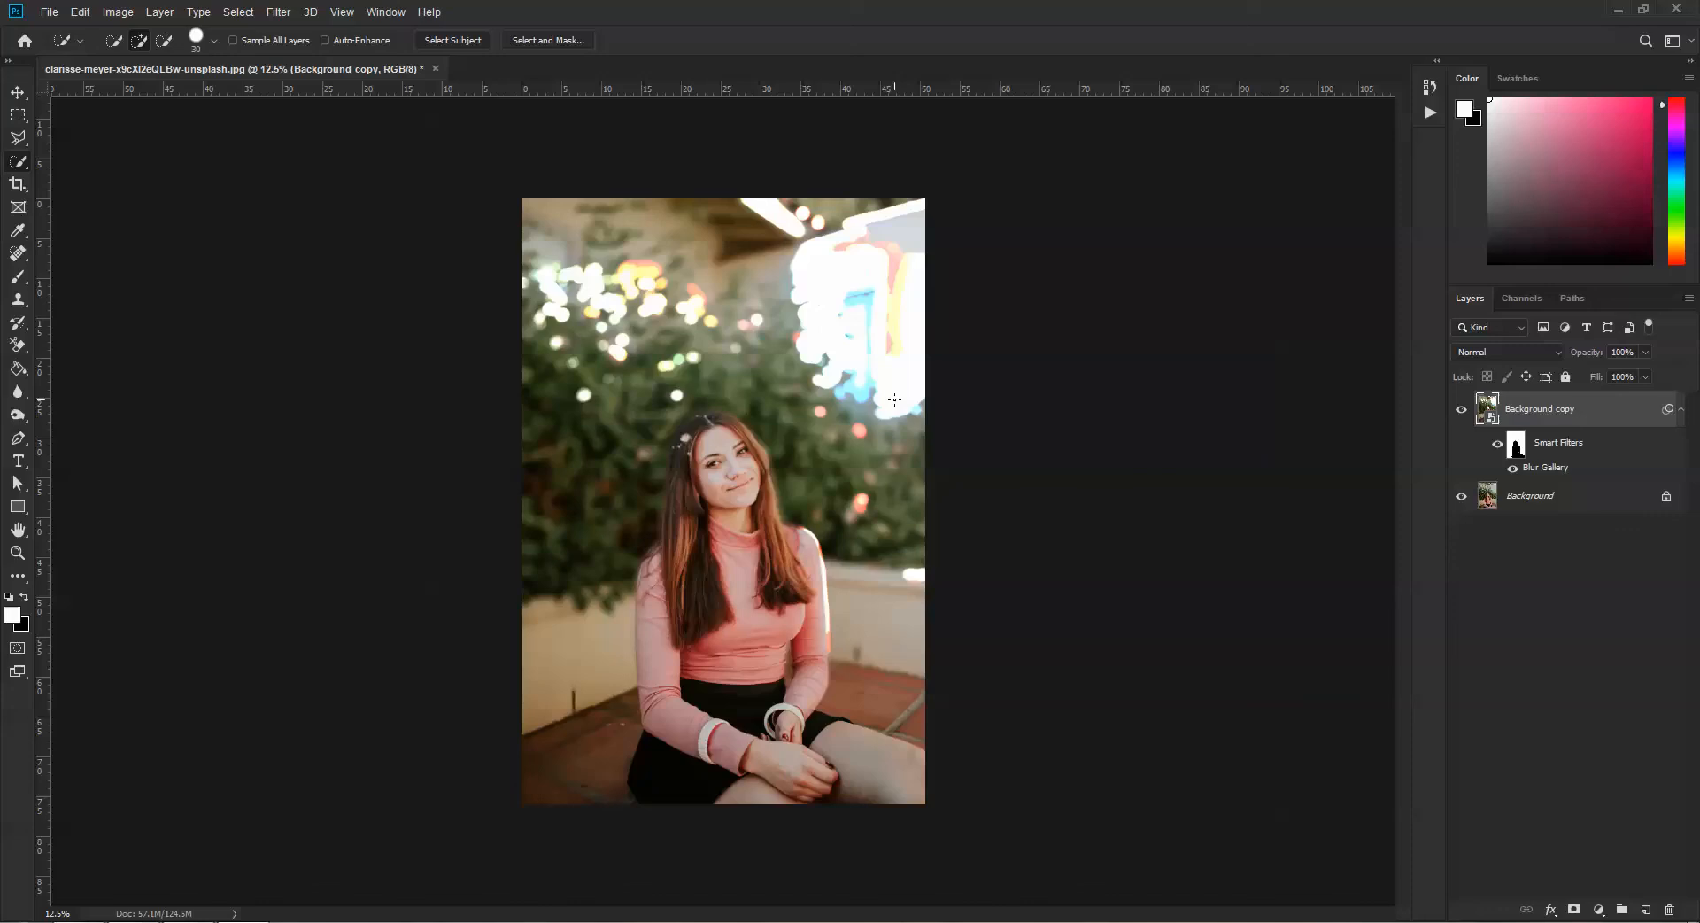
Step: Add a Levels adjustment layer with the default settings directly above the Background copy layer
{"action": "left_click", "coordinate": [160, 12]}
{"action": "mouse_move", "coordinate": [256, 251]}
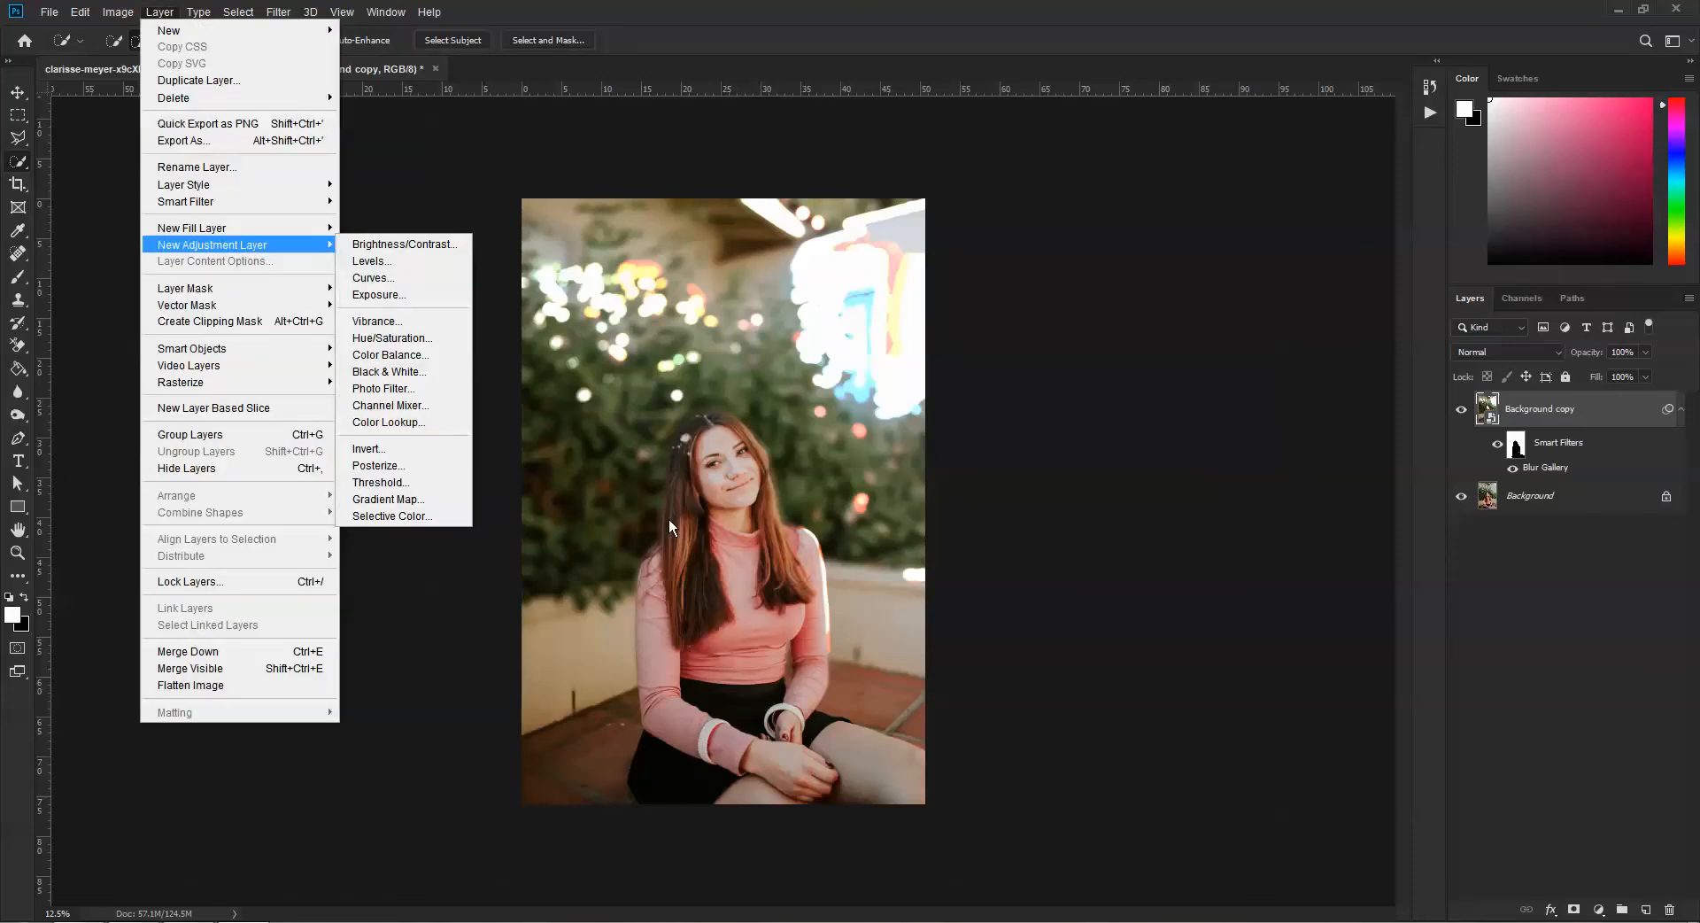
{"action": "left_click", "coordinate": [1589, 509]}
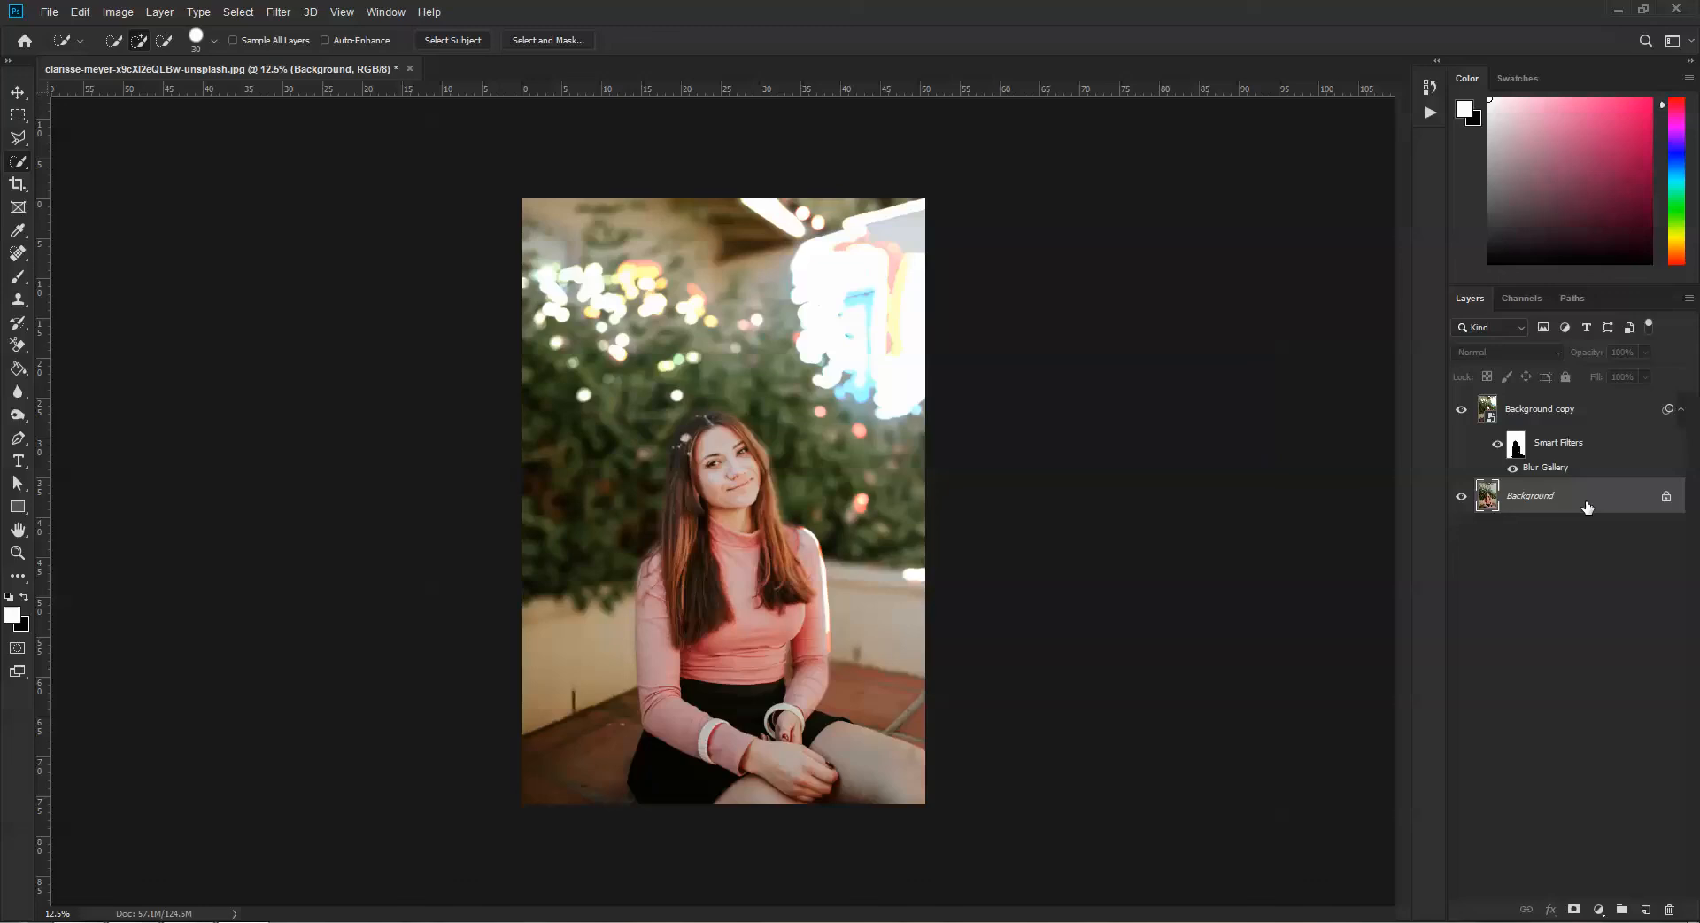
{"action": "left_click", "coordinate": [1571, 412]}
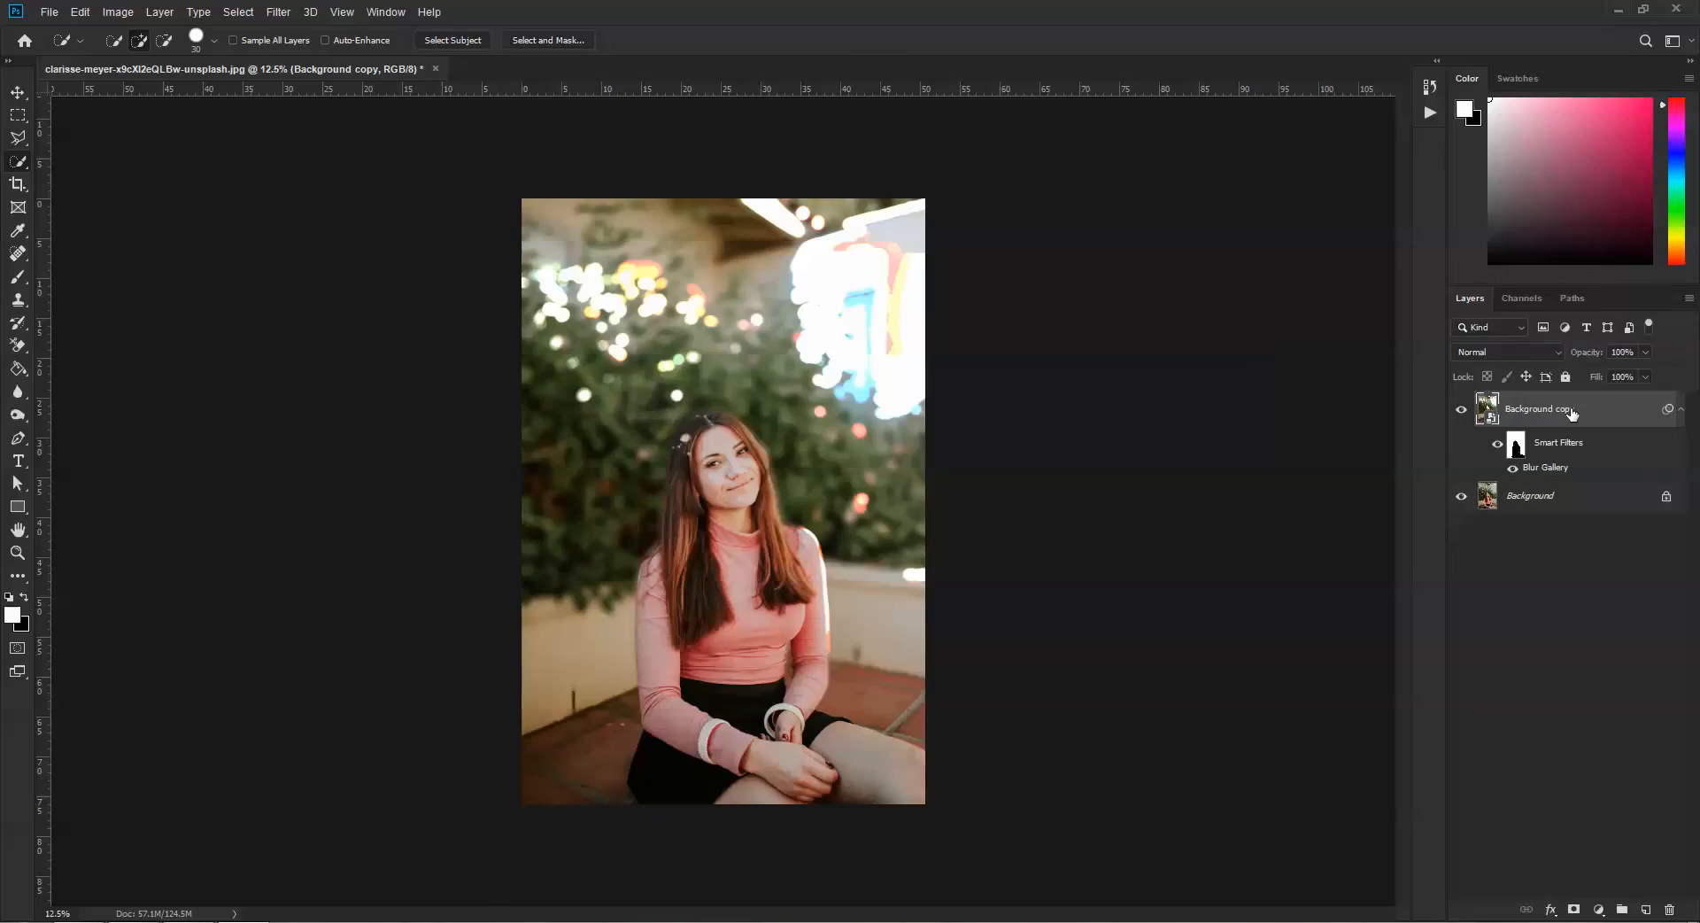
{"action": "left_click", "coordinate": [160, 12]}
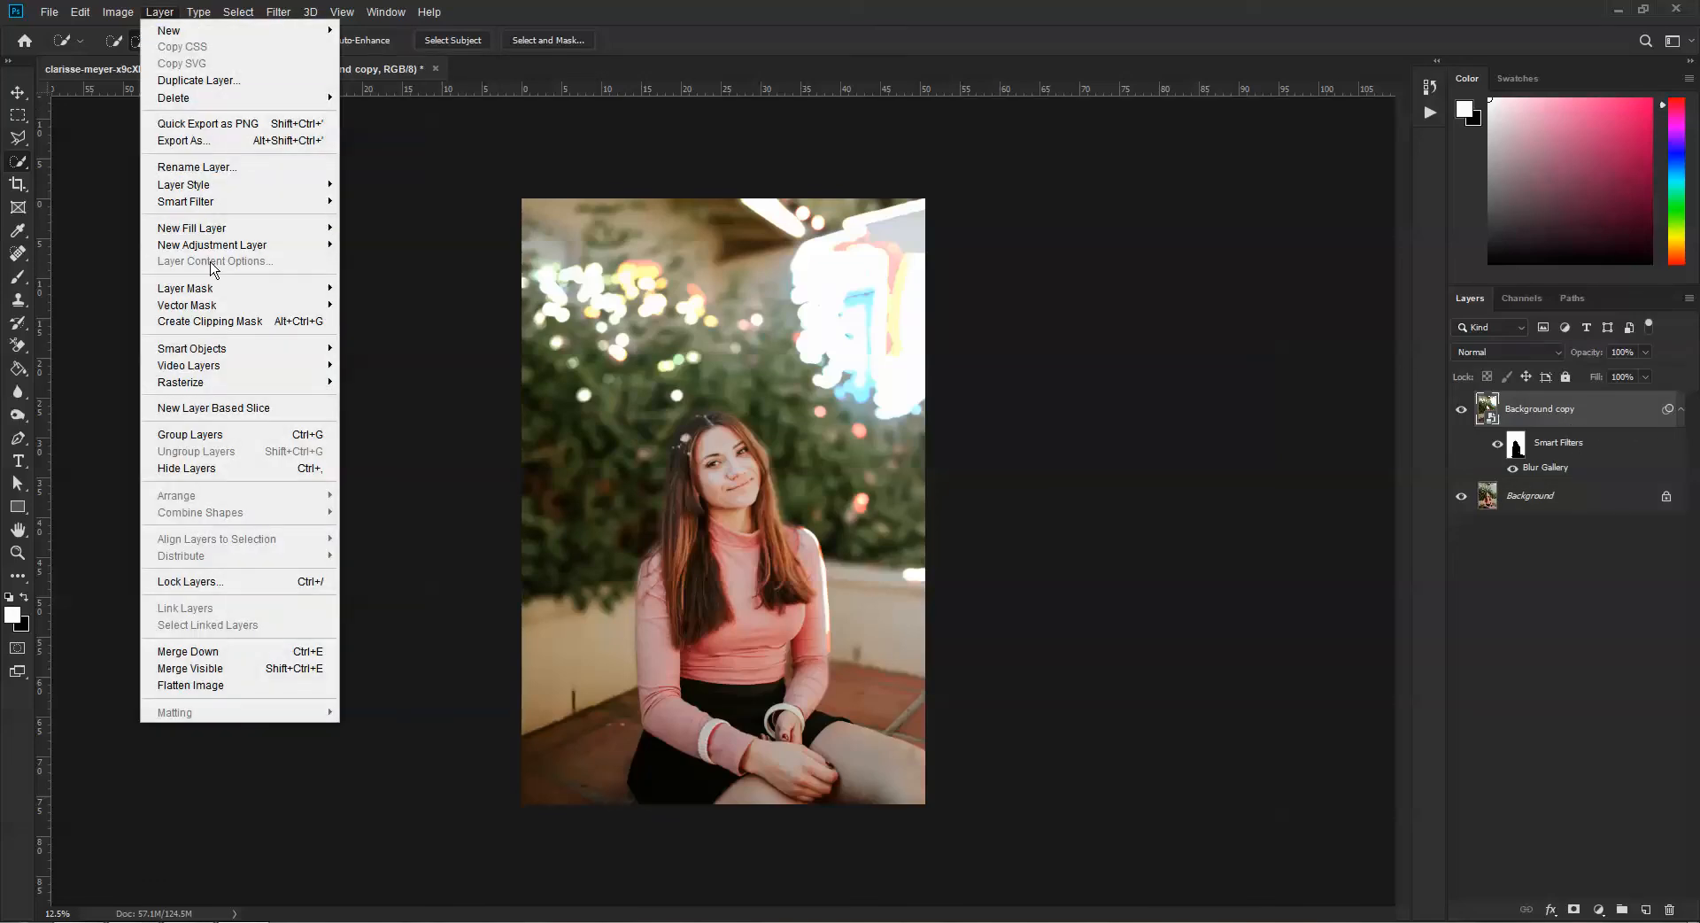
{"action": "mouse_move", "coordinate": [216, 255]}
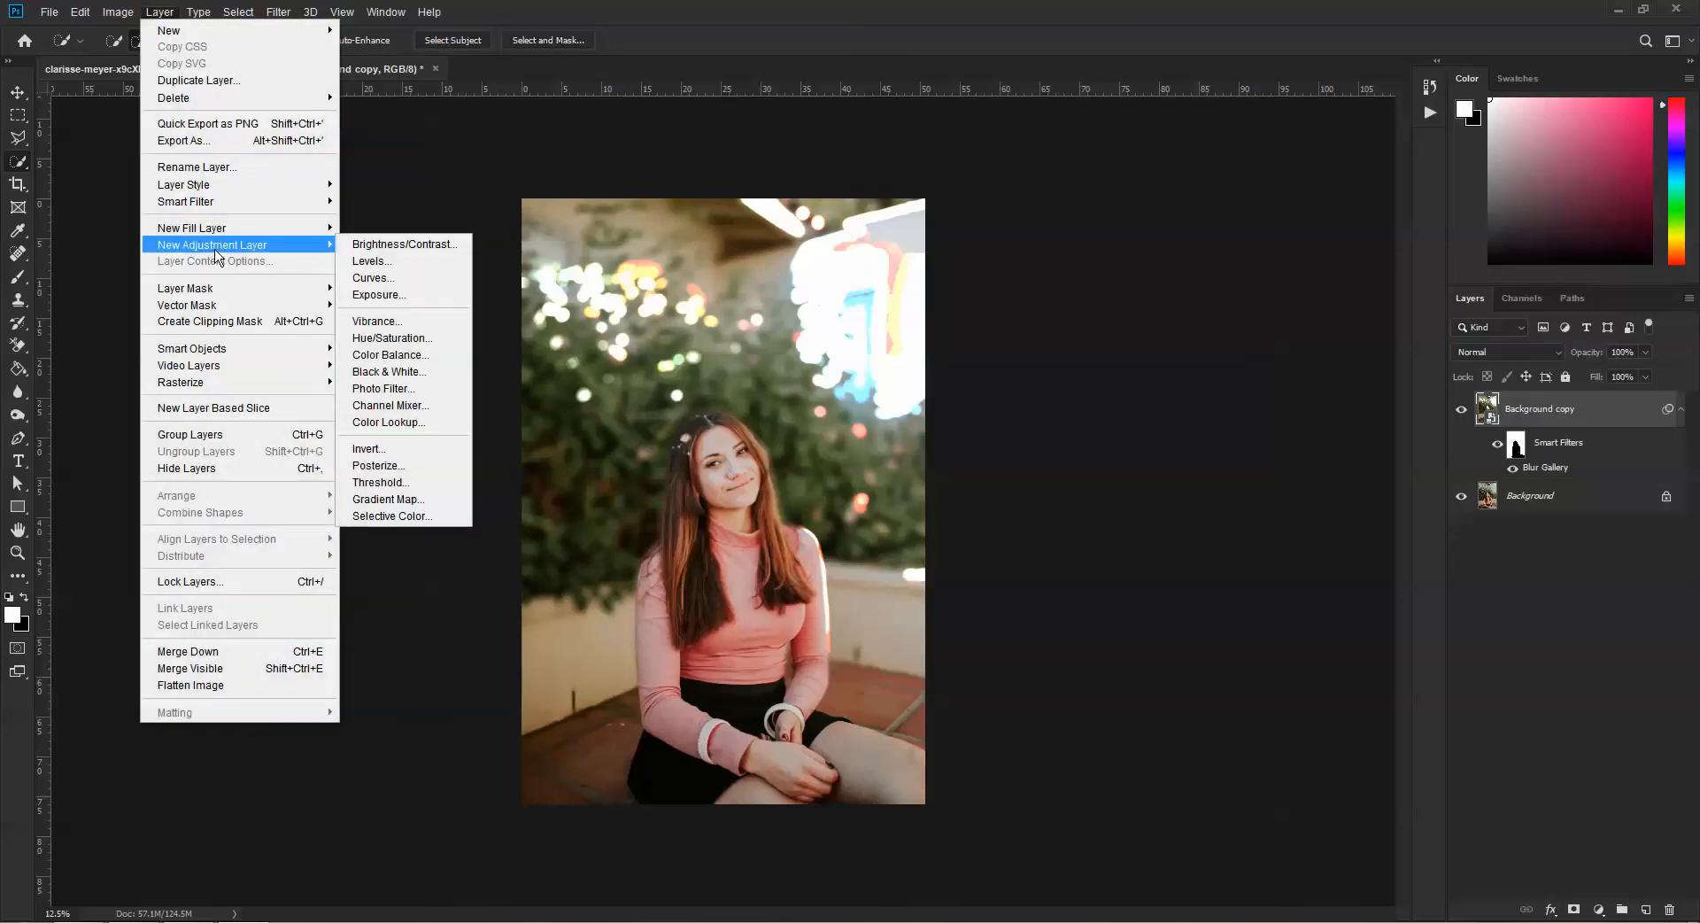
{"action": "left_click", "coordinate": [414, 263]}
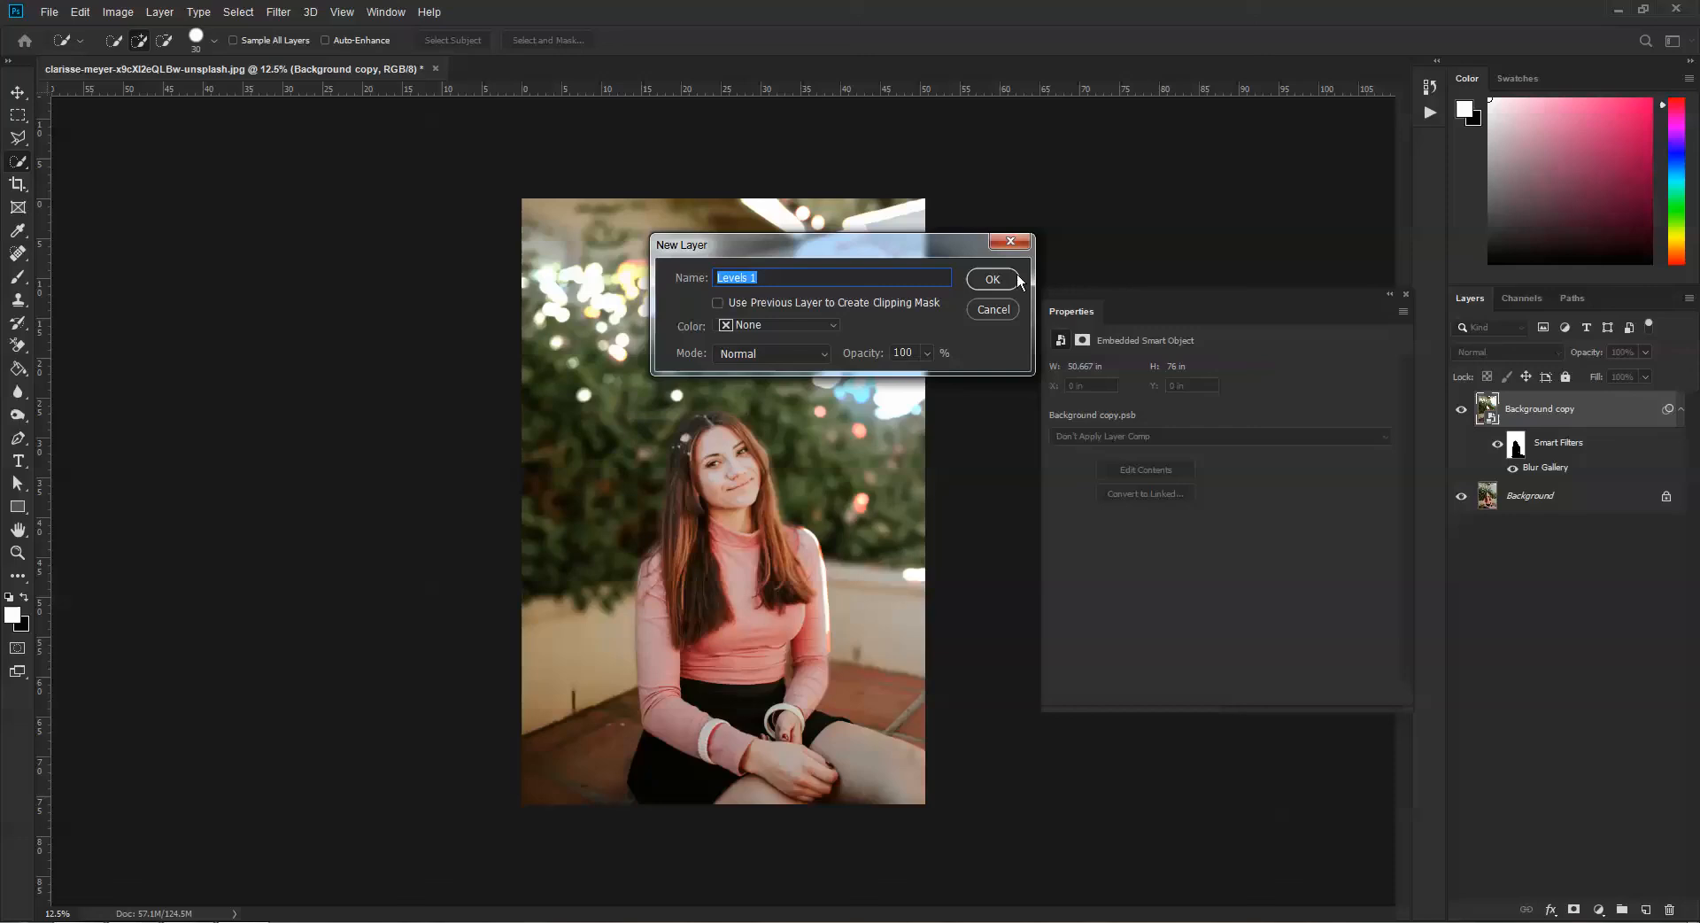
{"action": "key", "text": "Return"}
Step: Set the output levels of the Levels adjustment layer to 15 and 243
{"action": "left_click_drag", "start_coordinate": [1121, 548], "coordinate": [1133, 548]}
{"action": "mouse_move", "coordinate": [1346, 548]}
{"action": "left_mouse_down"}
{"action": "mouse_move", "coordinate": [1304, 553]}
{"action": "mouse_move", "coordinate": [1335, 554]}
{"action": "left_mouse_up"}
{"action": "mouse_move", "coordinate": [1130, 549]}
{"action": "left_mouse_down"}
{"action": "mouse_move", "coordinate": [1176, 549]}
{"action": "mouse_move", "coordinate": [1139, 554]}
{"action": "left_mouse_up"}
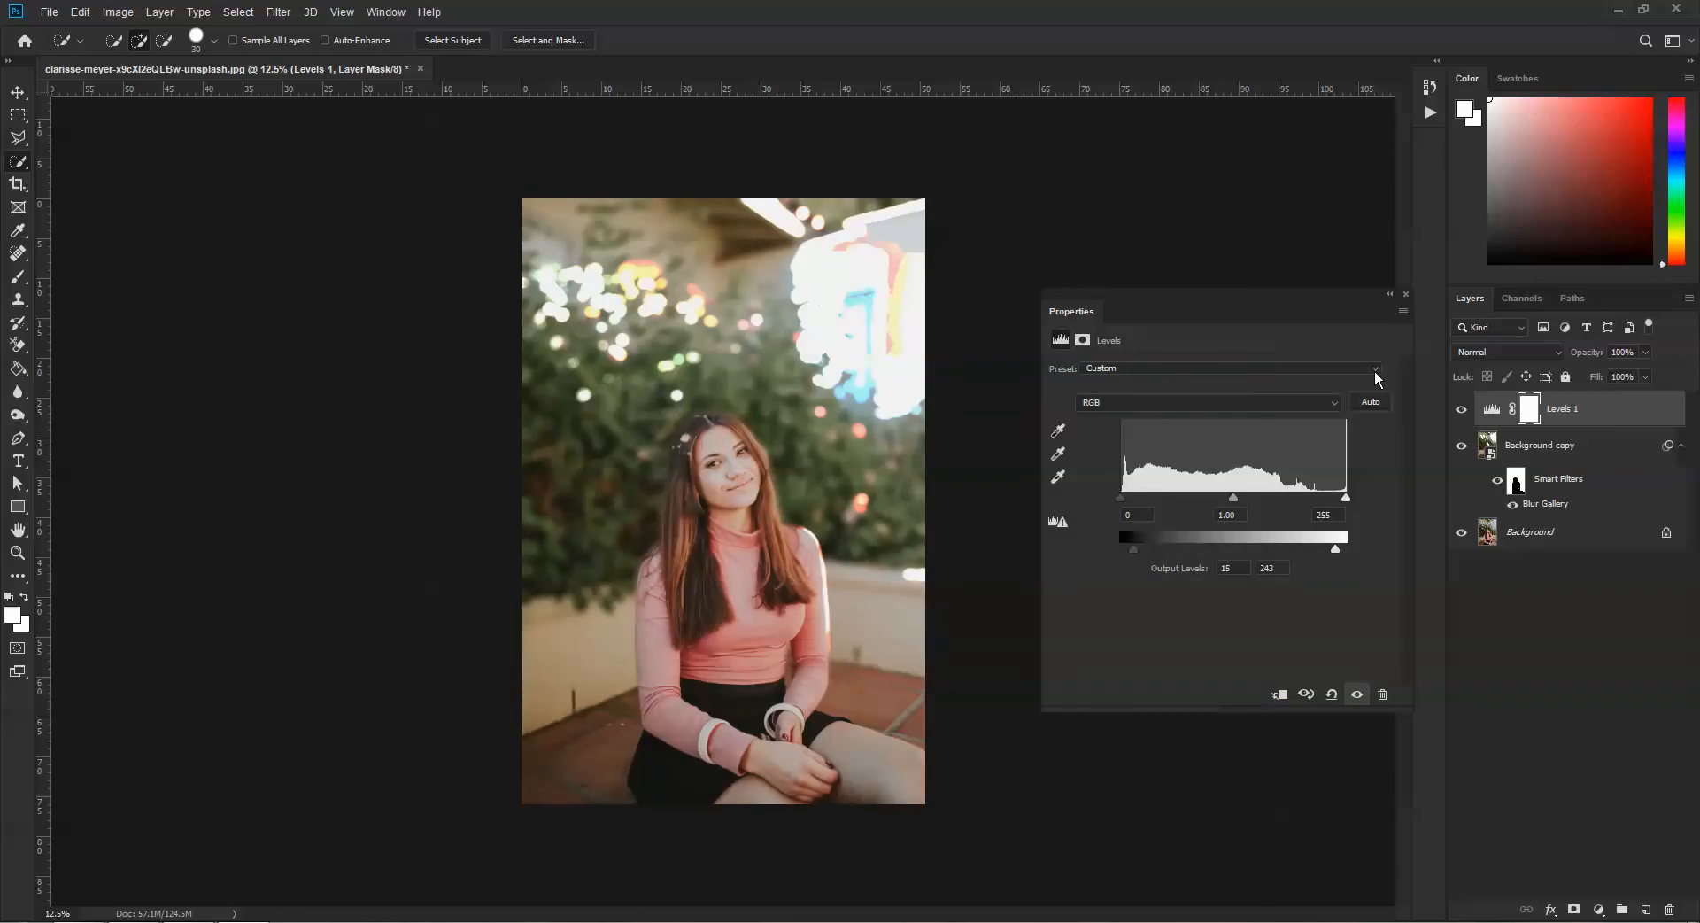
Step: Add an Exposure adjustment layer with the default layer options directly above the Levels layer
{"action": "left_click", "coordinate": [1405, 294]}
{"action": "left_click", "coordinate": [161, 12]}
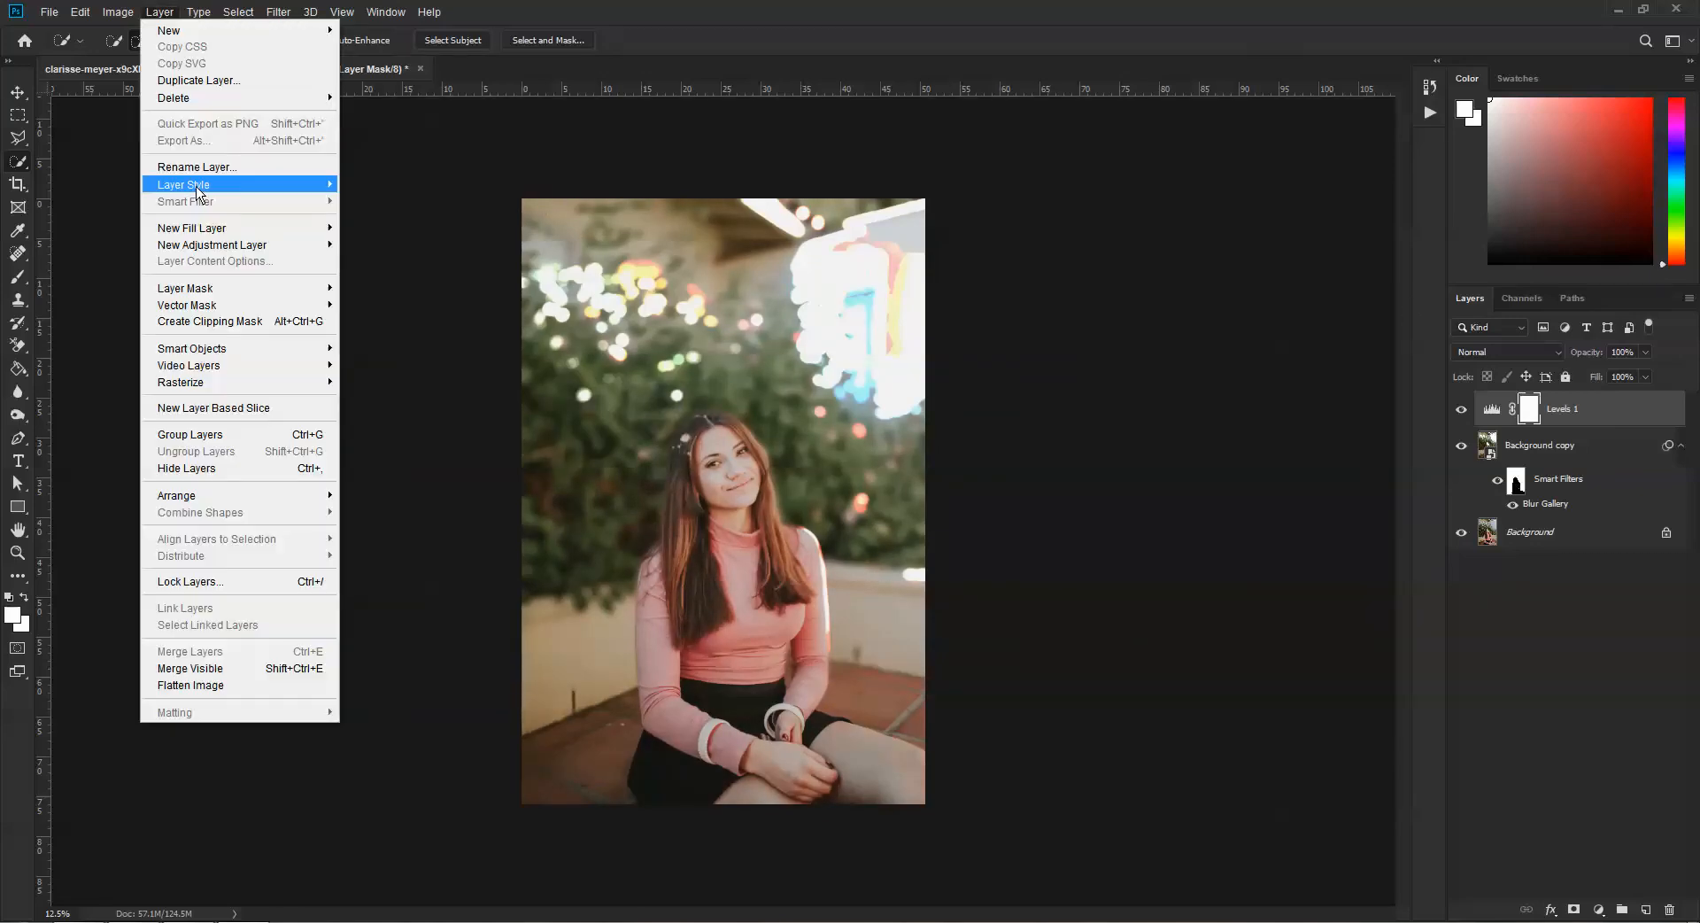
{"action": "mouse_move", "coordinate": [244, 246]}
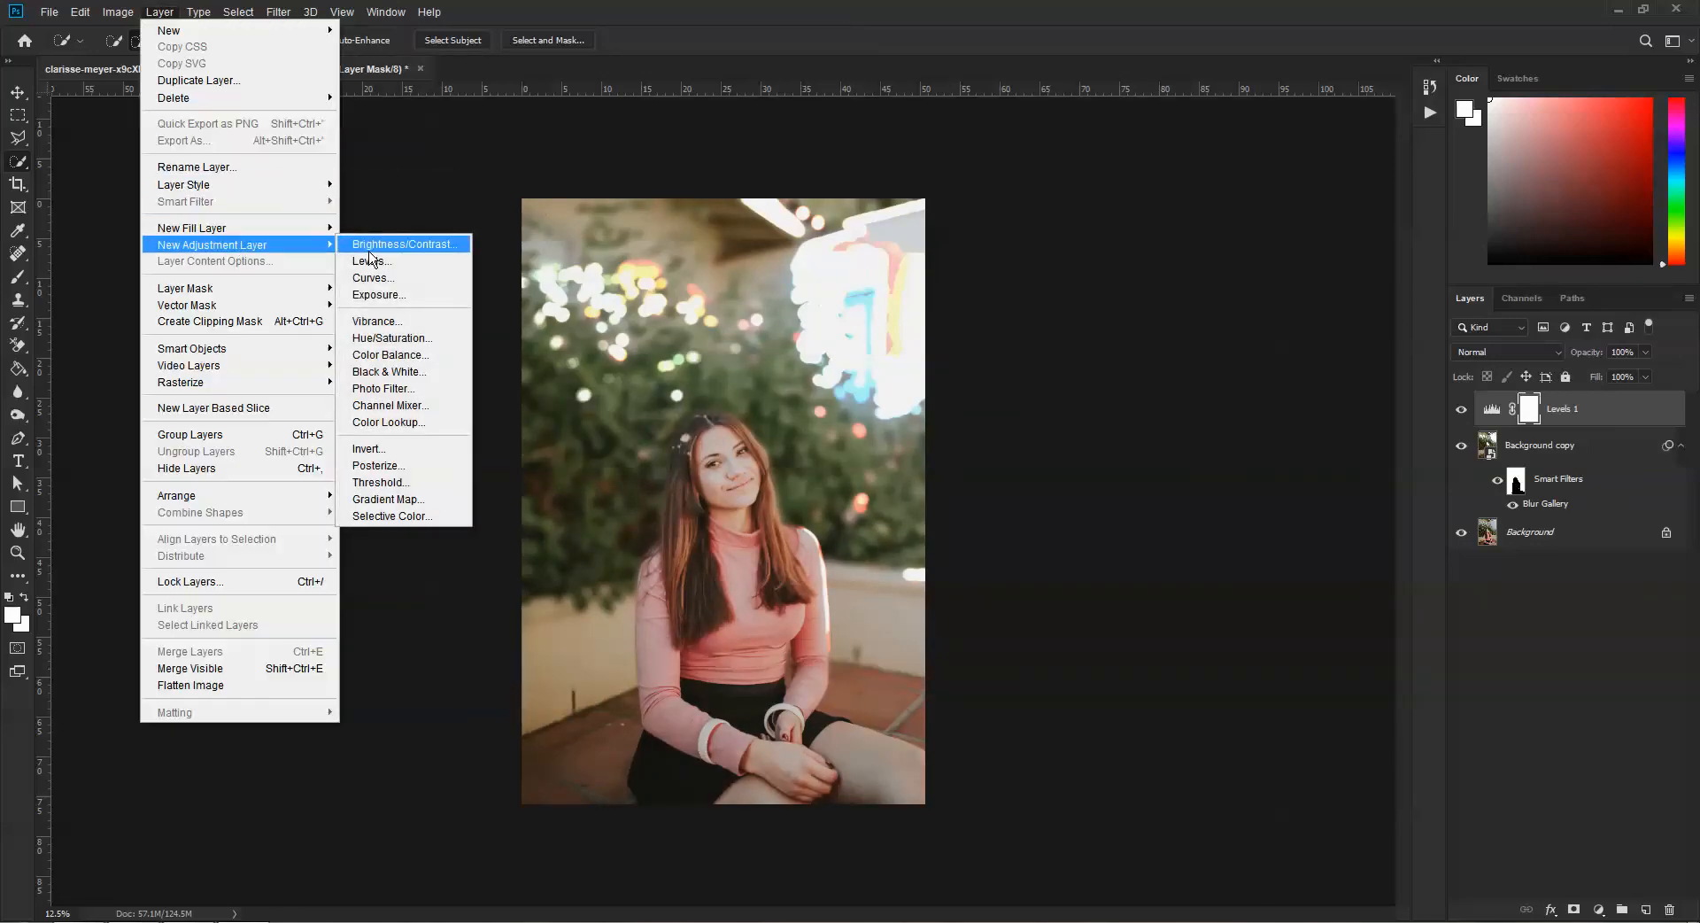
{"action": "left_click", "coordinate": [379, 294]}
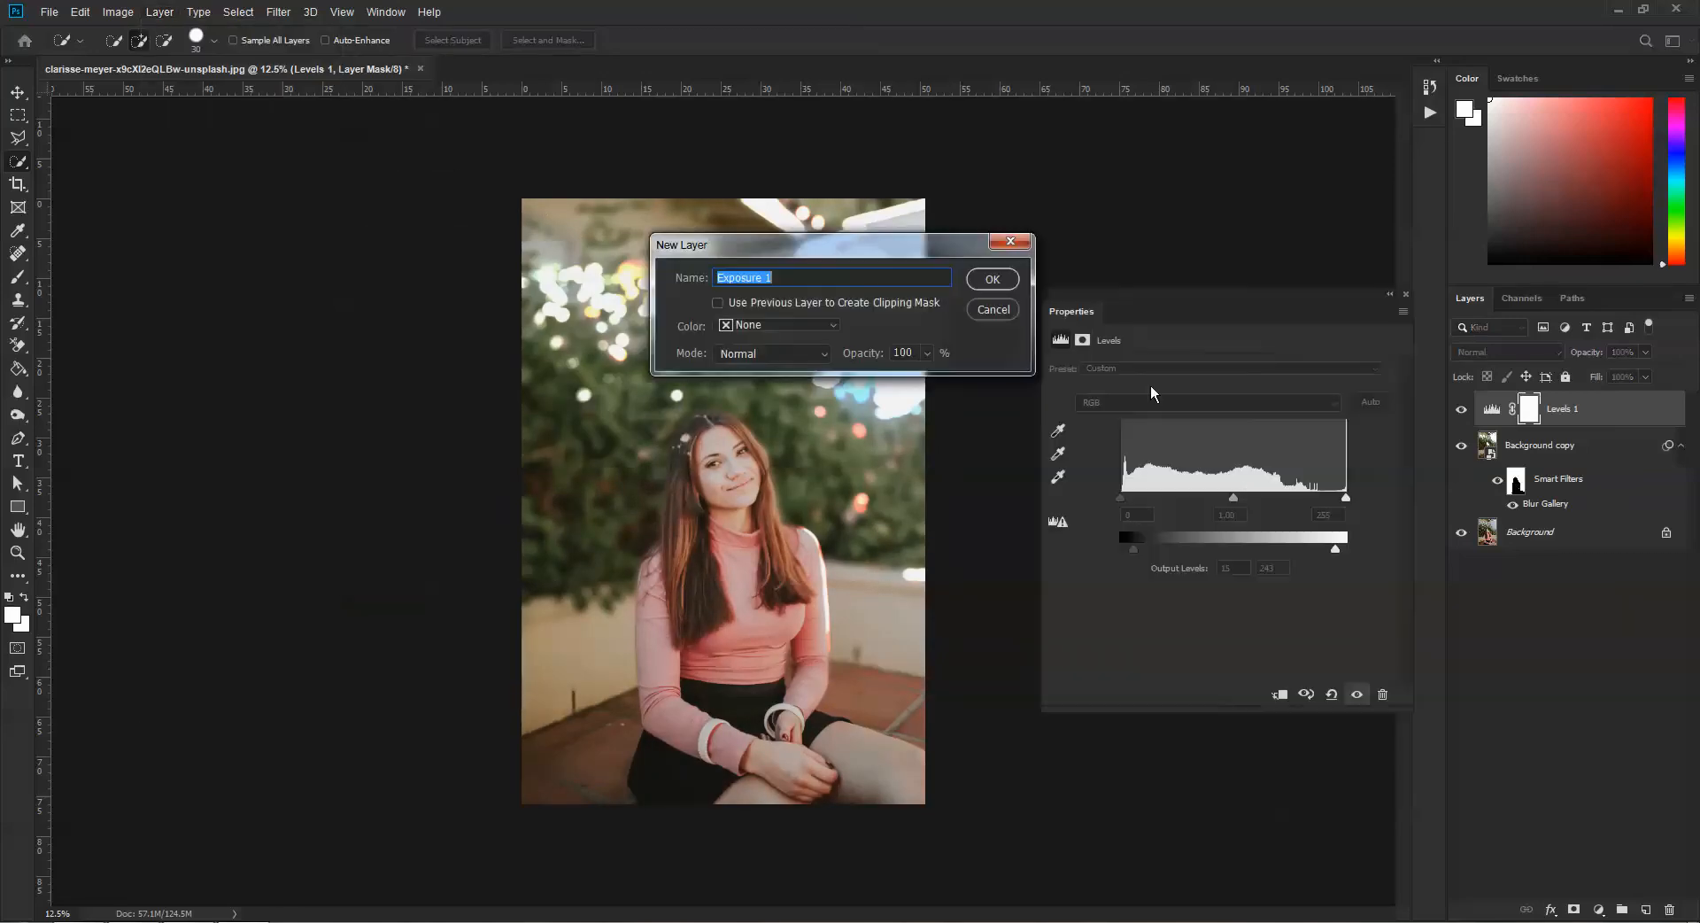
{"action": "left_click", "coordinate": [1012, 279]}
Step: Set the Exposure layer to exposure +0.18, offset -0.0027 and gamma correction 0.95
{"action": "left_click_drag", "start_coordinate": [1220, 447], "coordinate": [1209, 486]}
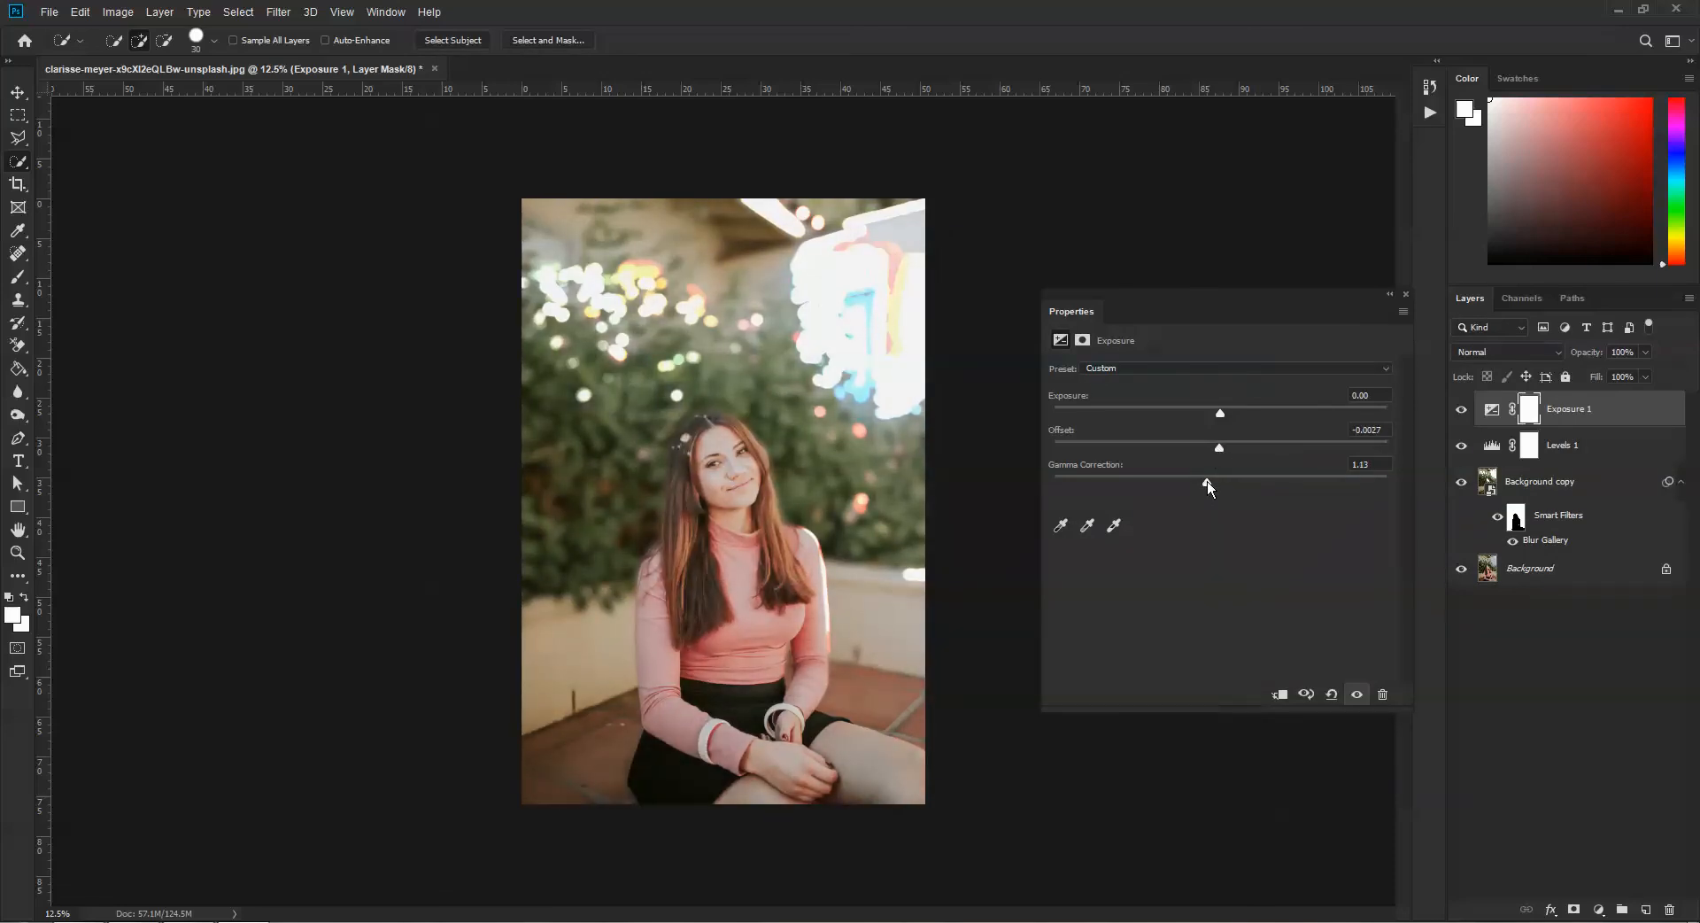
{"action": "left_click_drag", "start_coordinate": [1222, 412], "coordinate": [1224, 413]}
{"action": "left_click_drag", "start_coordinate": [1208, 483], "coordinate": [1225, 484]}
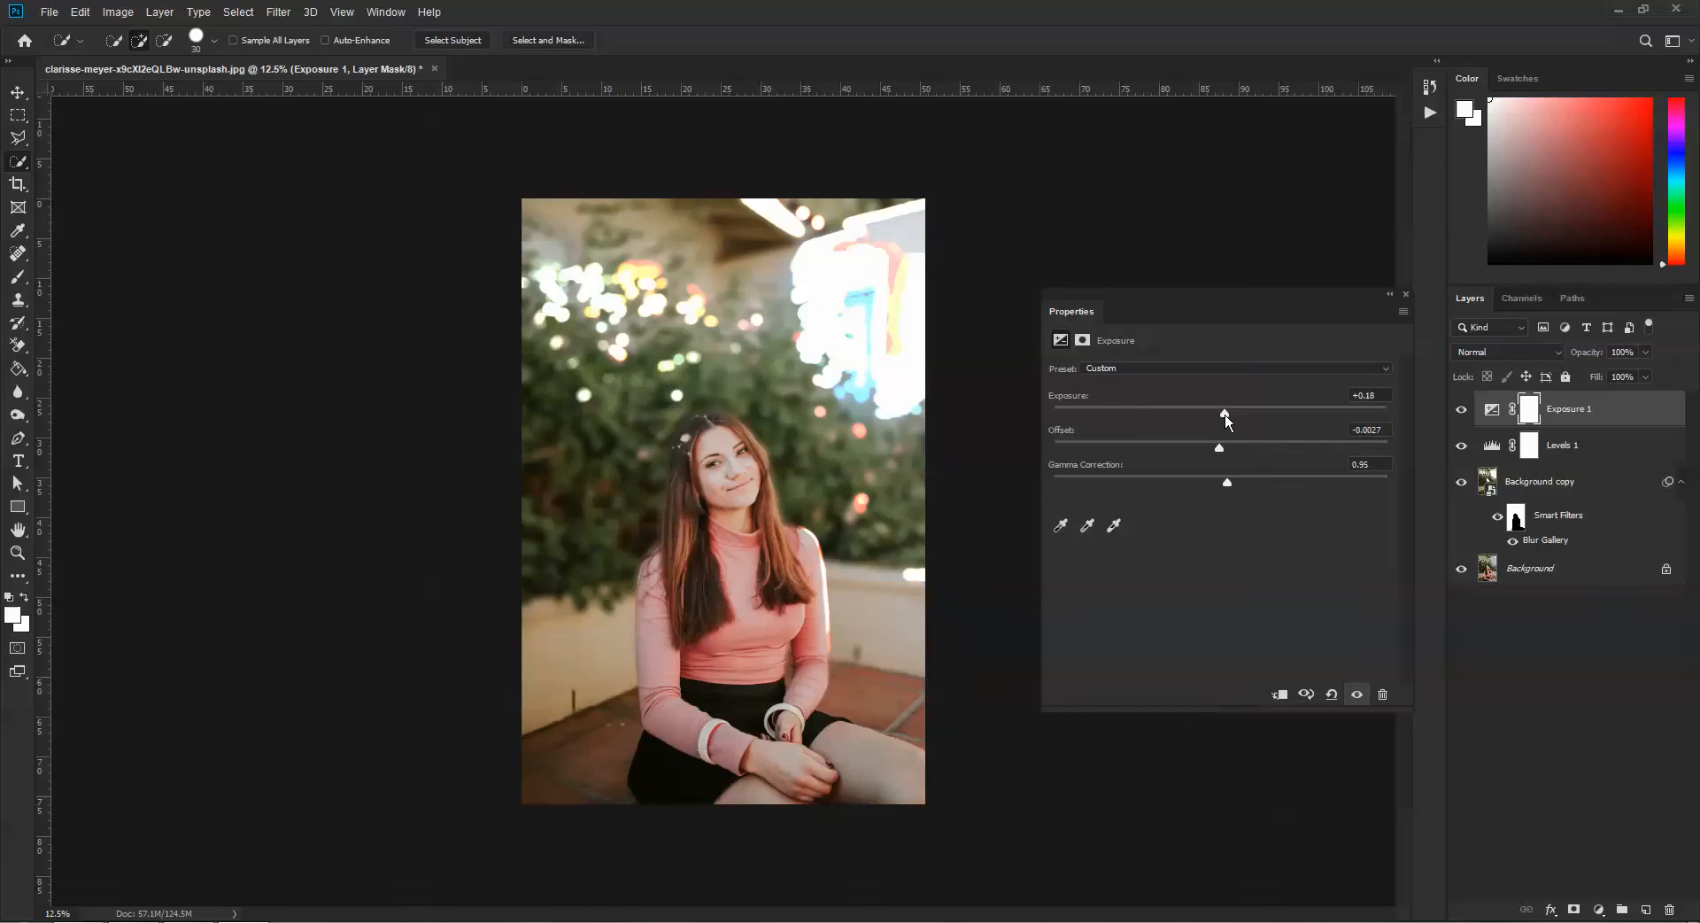
{"action": "left_click", "coordinate": [1178, 366]}
{"action": "left_click", "coordinate": [1181, 365]}
{"action": "left_click", "coordinate": [1406, 295]}
Step: Add a Curves adjustment layer with the default layer options directly above the Exposure layer
{"action": "left_click", "coordinate": [159, 11]}
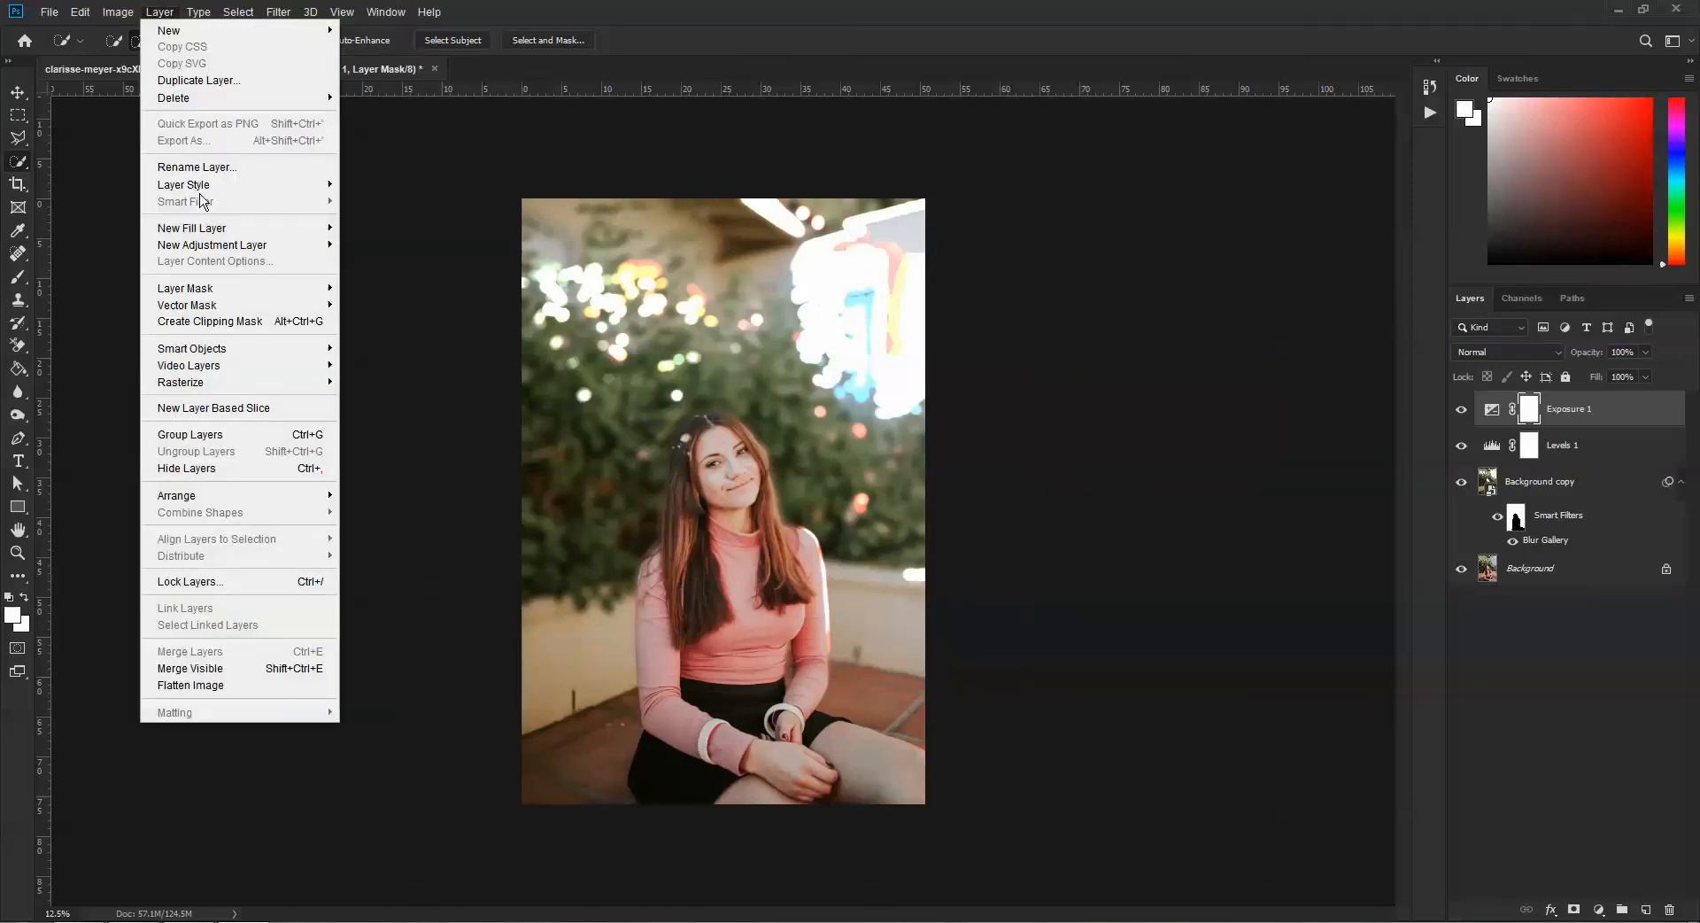
{"action": "mouse_move", "coordinate": [214, 245]}
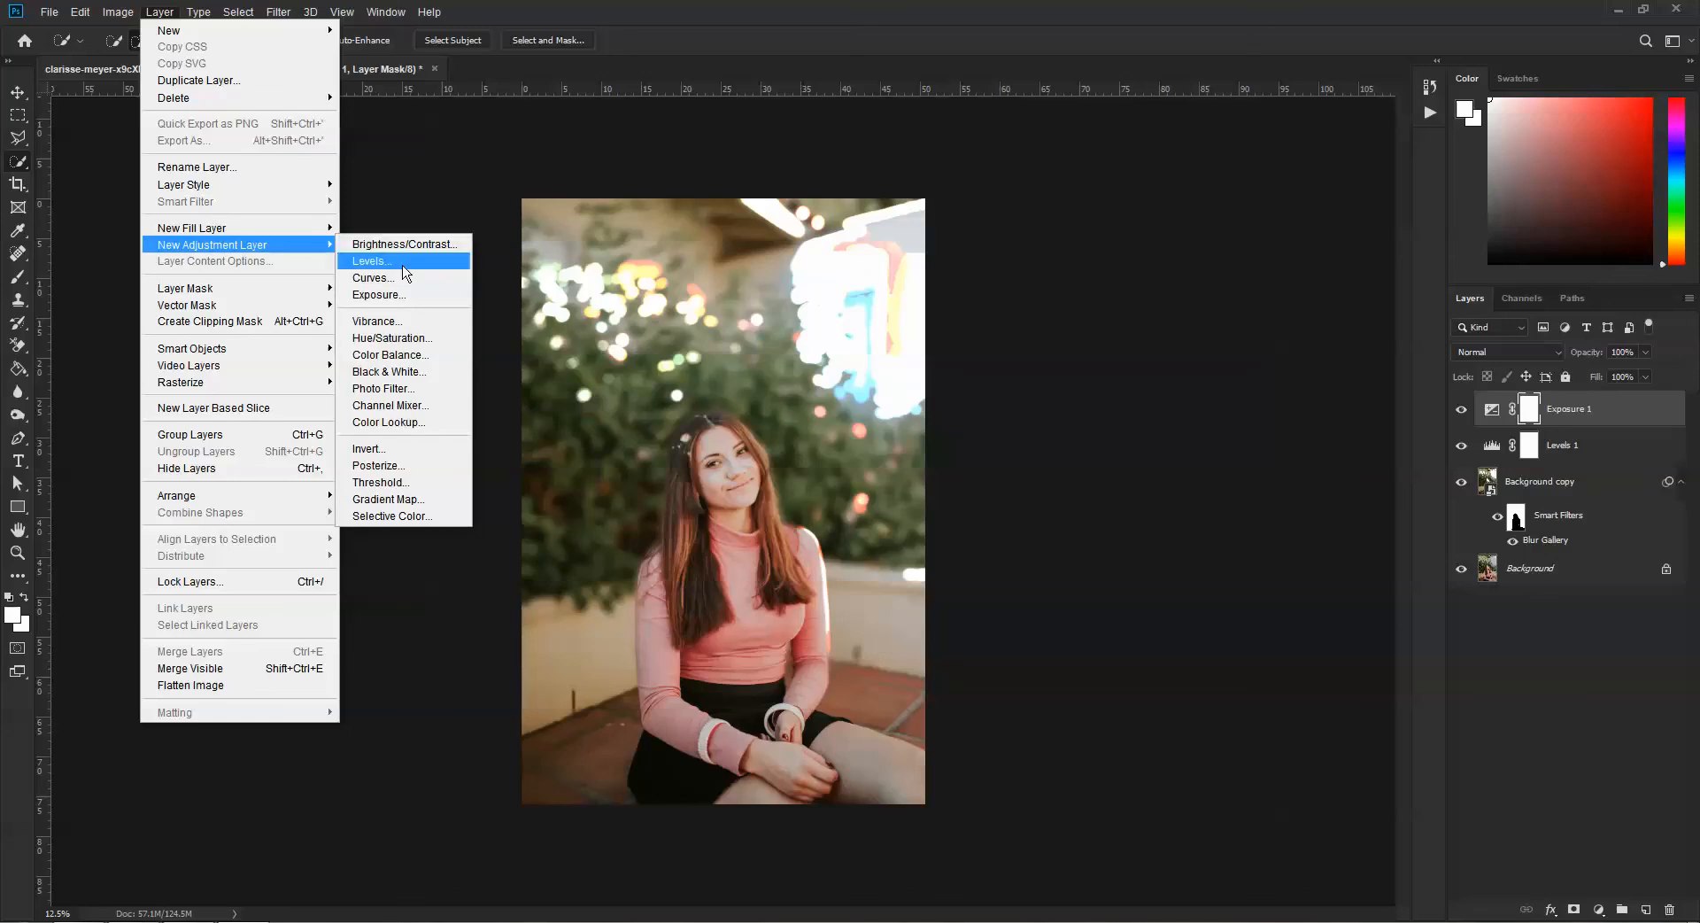
{"action": "left_click", "coordinate": [407, 278]}
{"action": "left_click", "coordinate": [989, 280]}
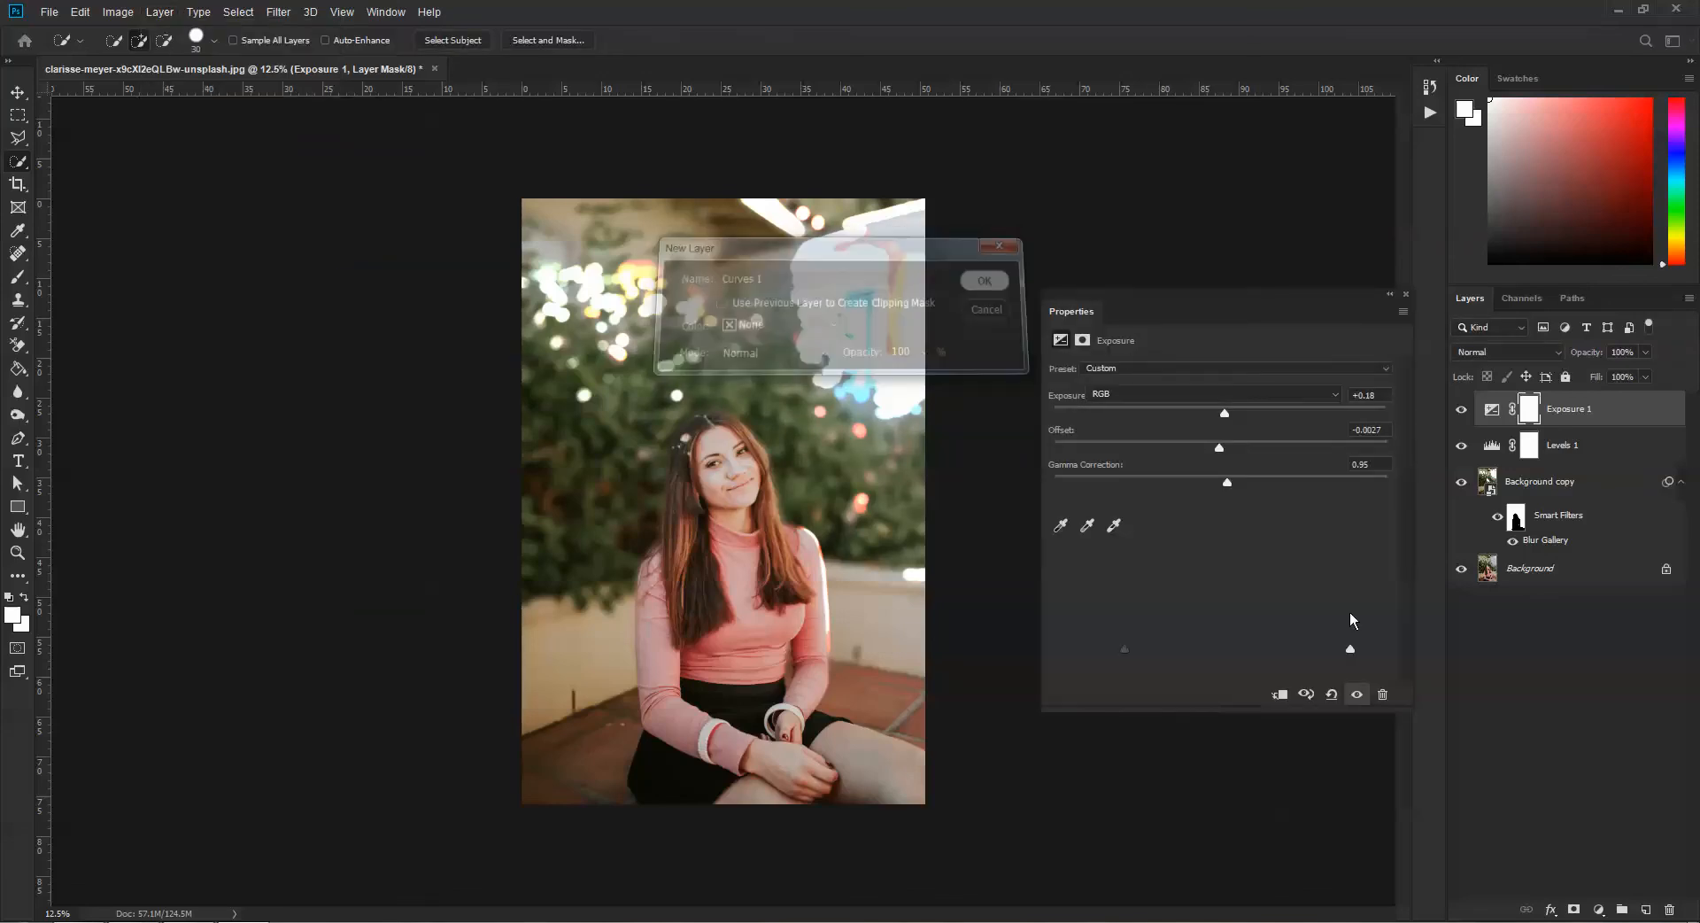
Step: Lower the midtones of the Red channel in the Curves layer to about input 117, output 108
{"action": "left_click", "coordinate": [1215, 397]}
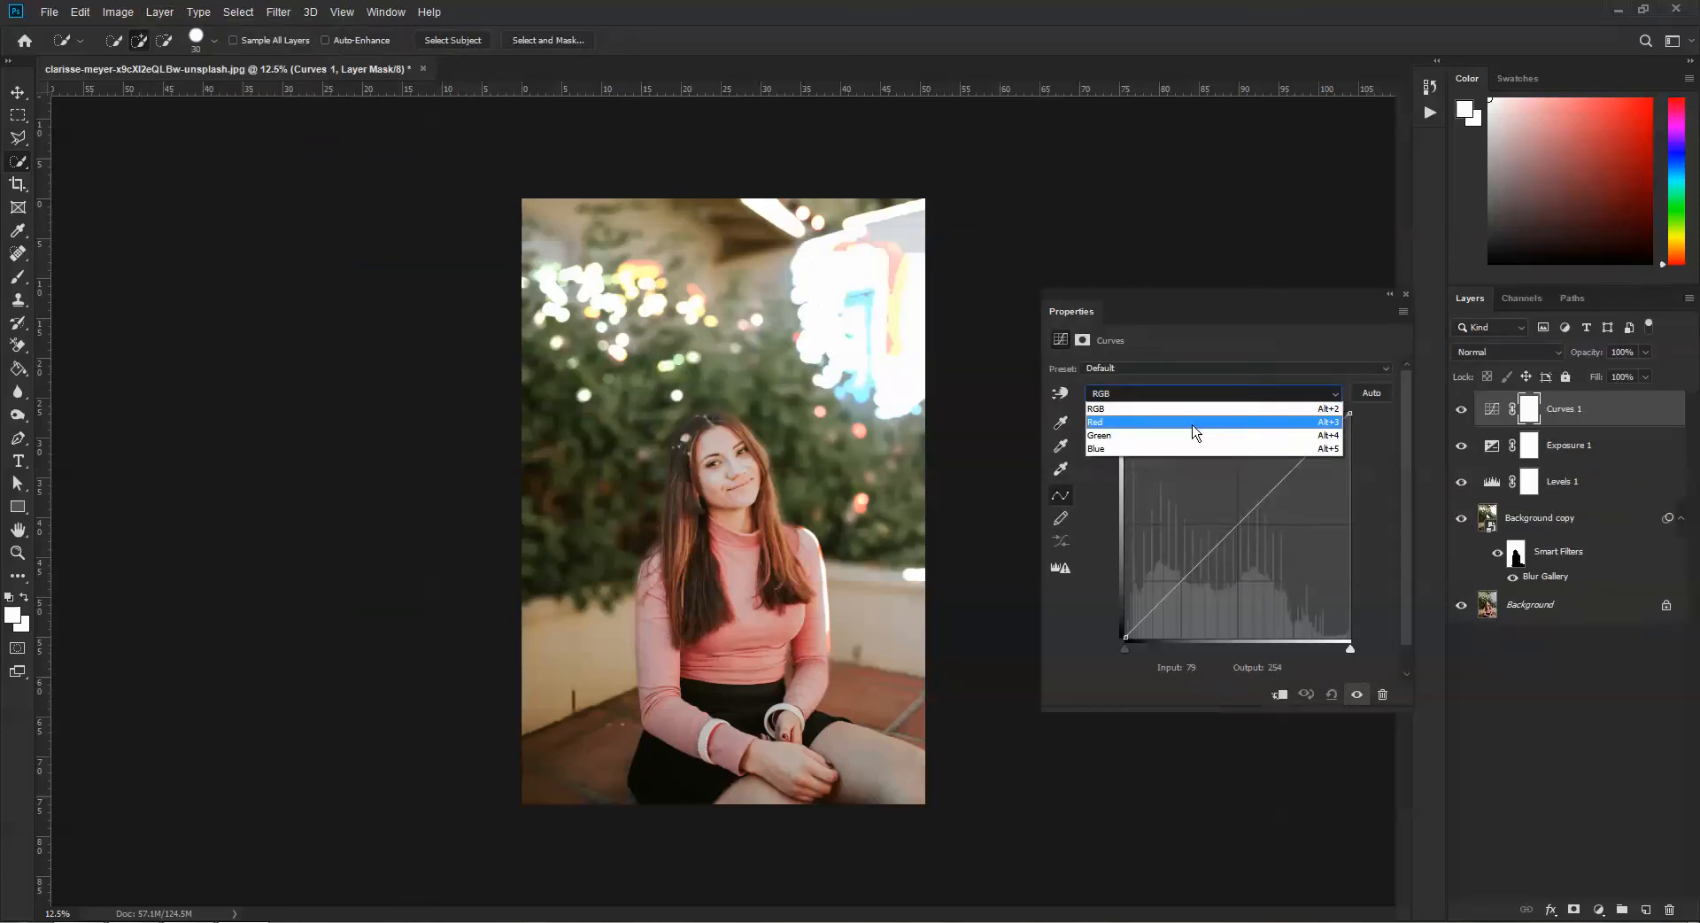
{"action": "left_click", "coordinate": [1196, 410]}
{"action": "left_click_drag", "start_coordinate": [1228, 535], "coordinate": [1228, 542]}
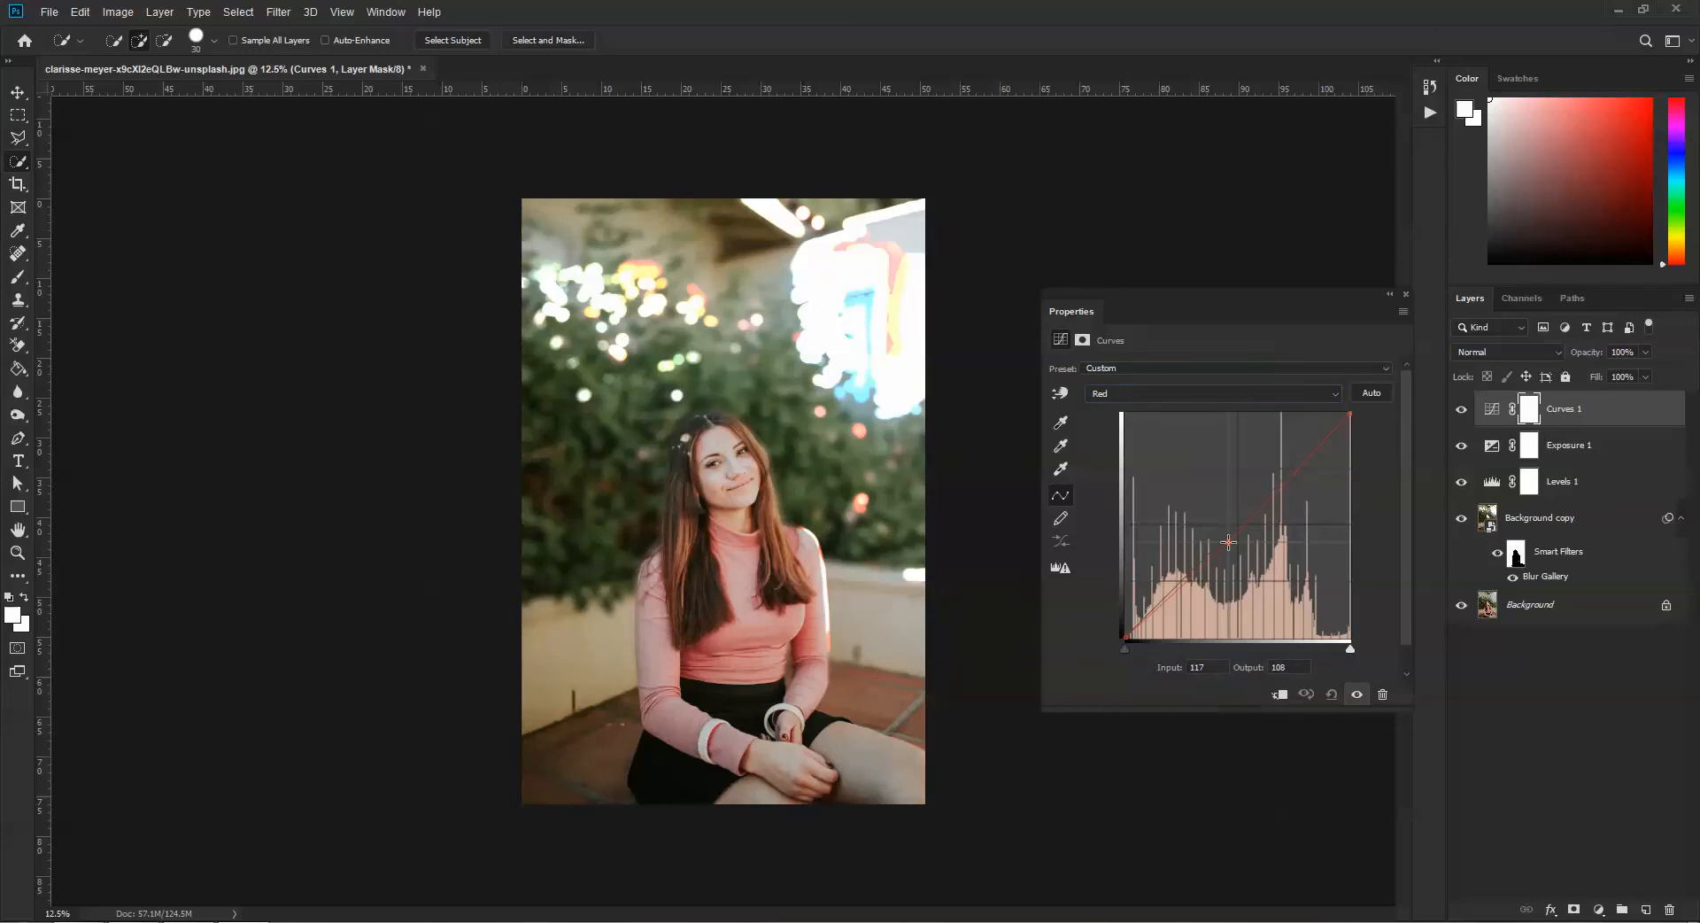
{"action": "left_click", "coordinate": [1406, 295]}
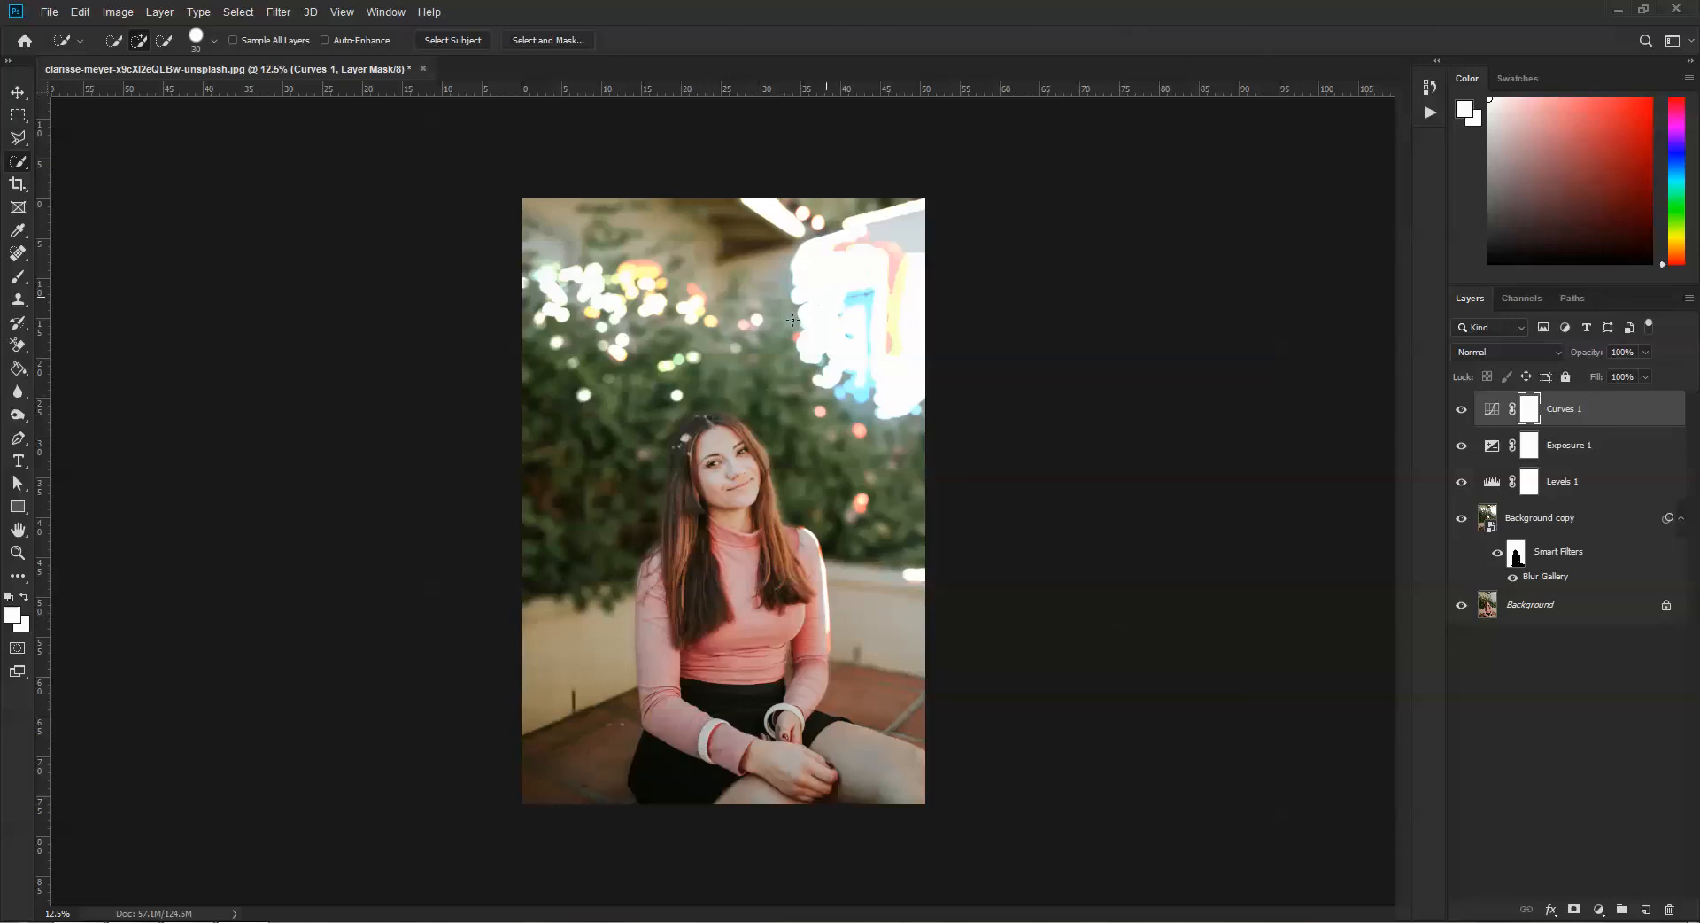
Step: Add a Gradient fill layer with the default layer options directly above the Curves layer
{"action": "left_click", "coordinate": [159, 11]}
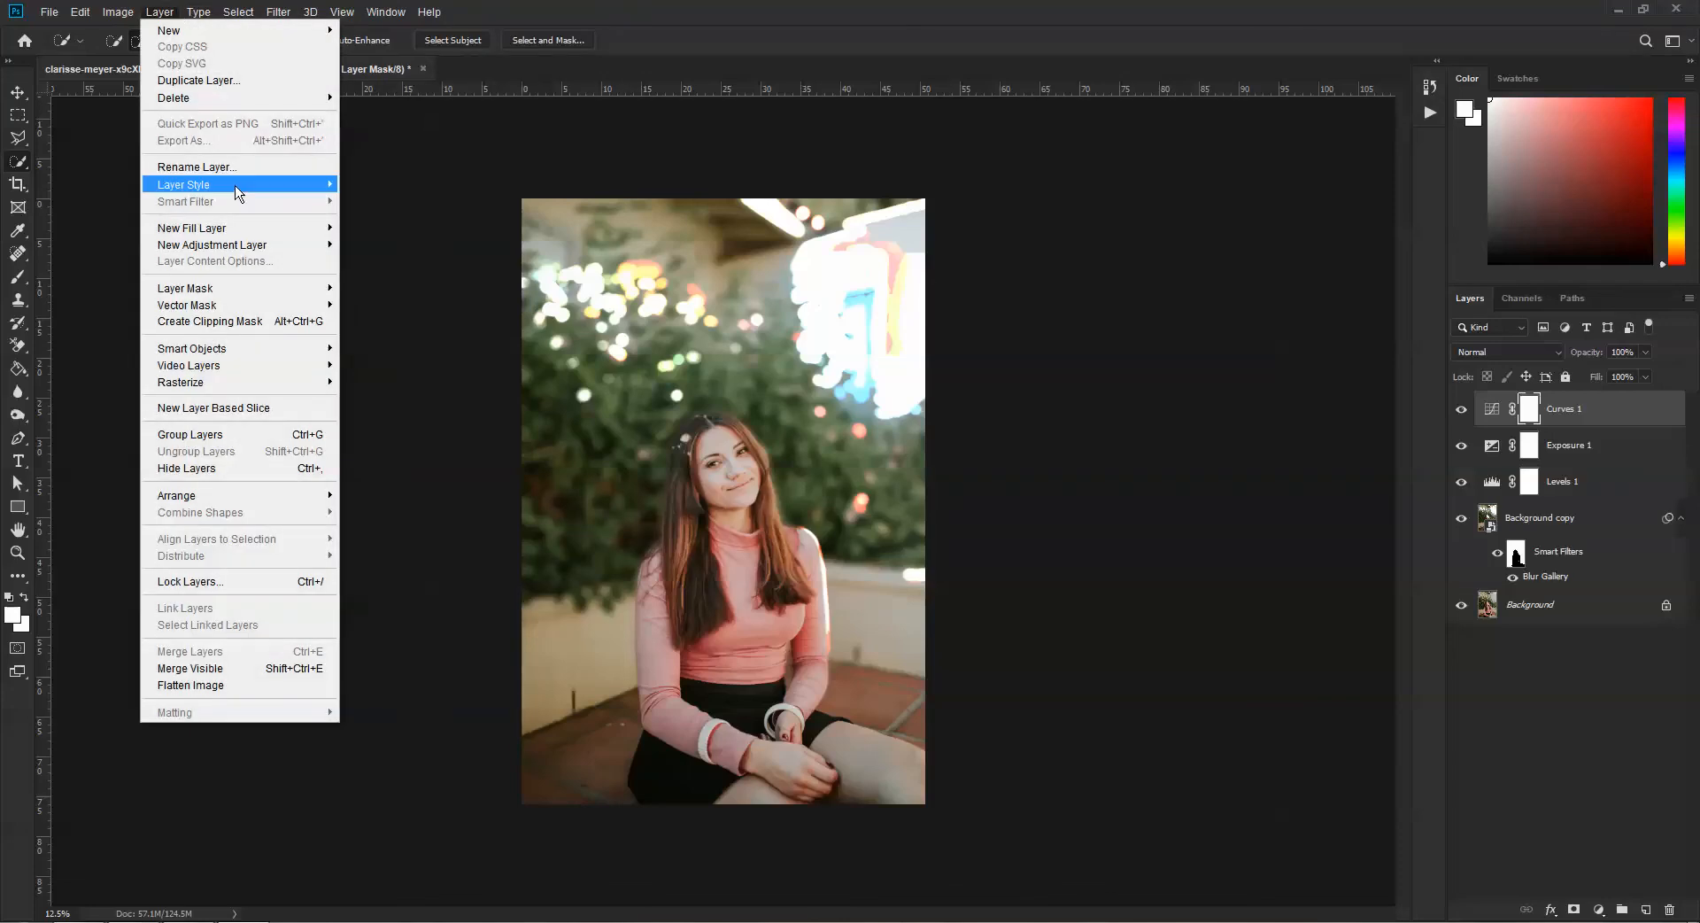
{"action": "mouse_move", "coordinate": [195, 18]}
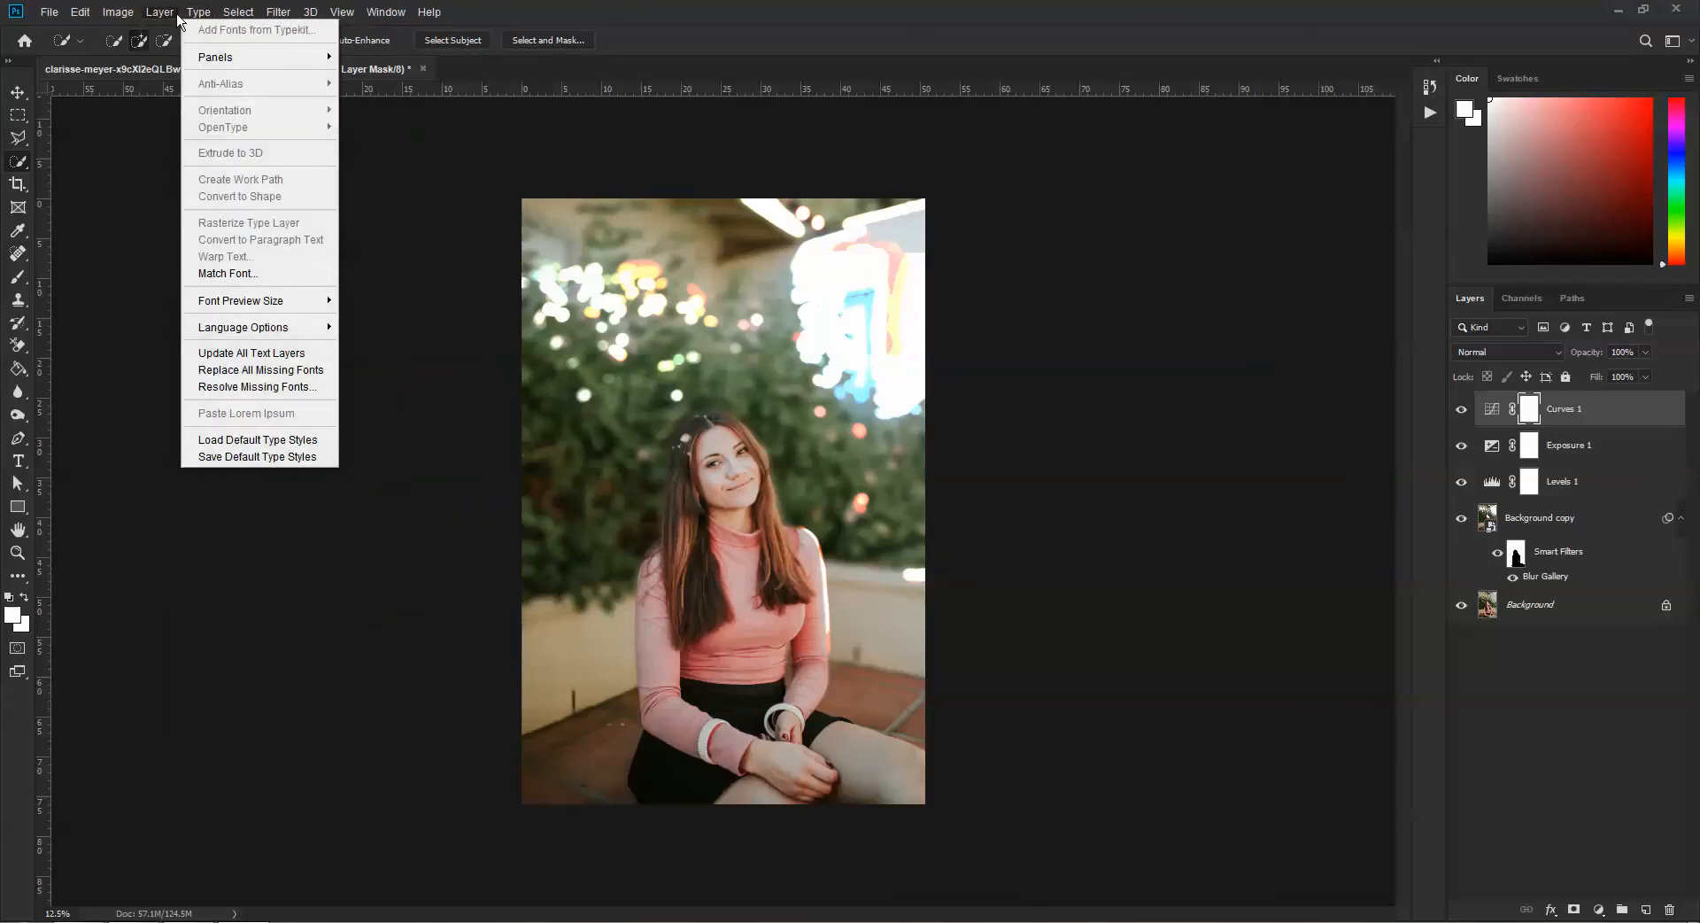
{"action": "mouse_move", "coordinate": [217, 228]}
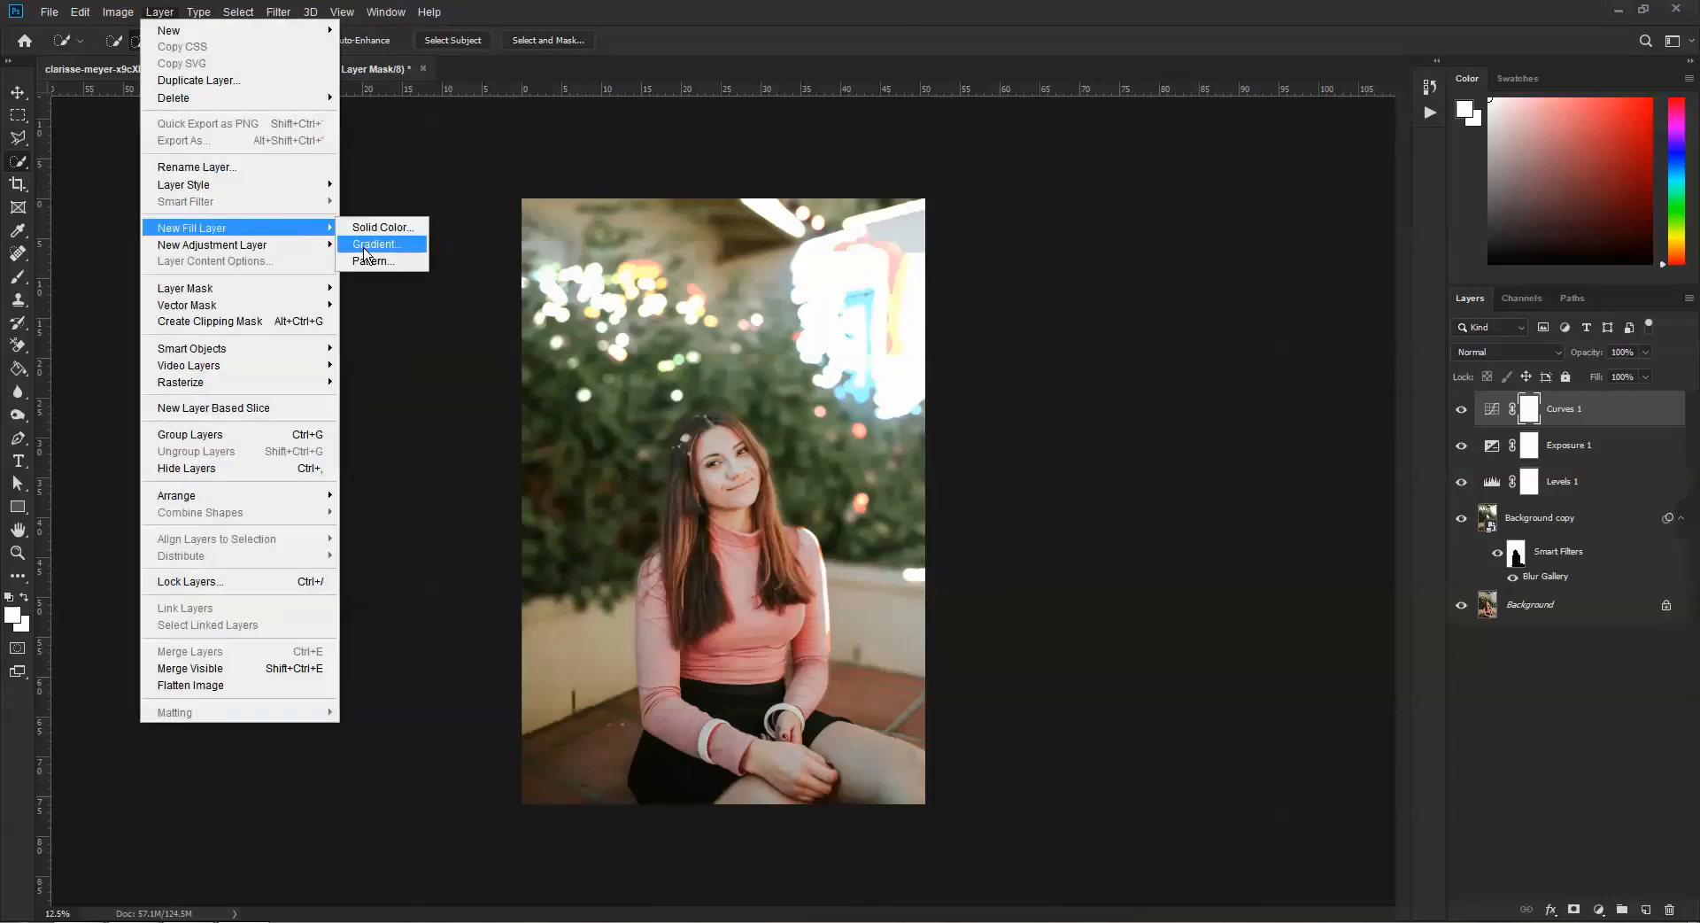
{"action": "left_click", "coordinate": [364, 250]}
{"action": "left_click", "coordinate": [991, 277]}
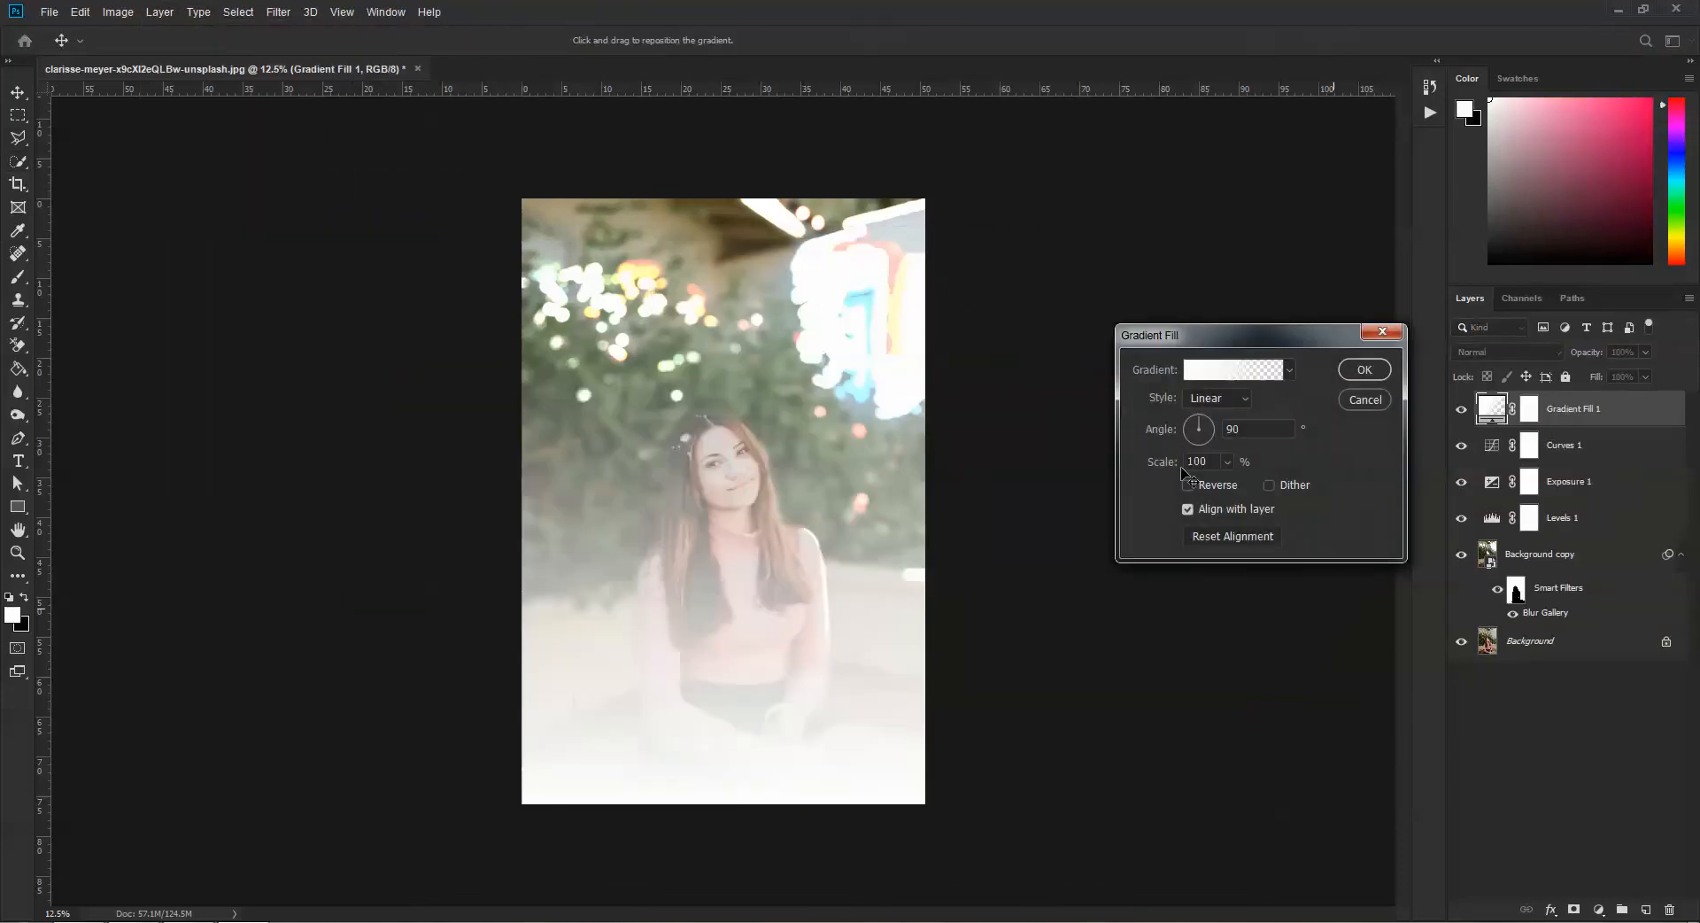
Step: Change the gradient fill style to Radial and move its center over the bright neon light behind the woman
{"action": "left_click", "coordinate": [1195, 370]}
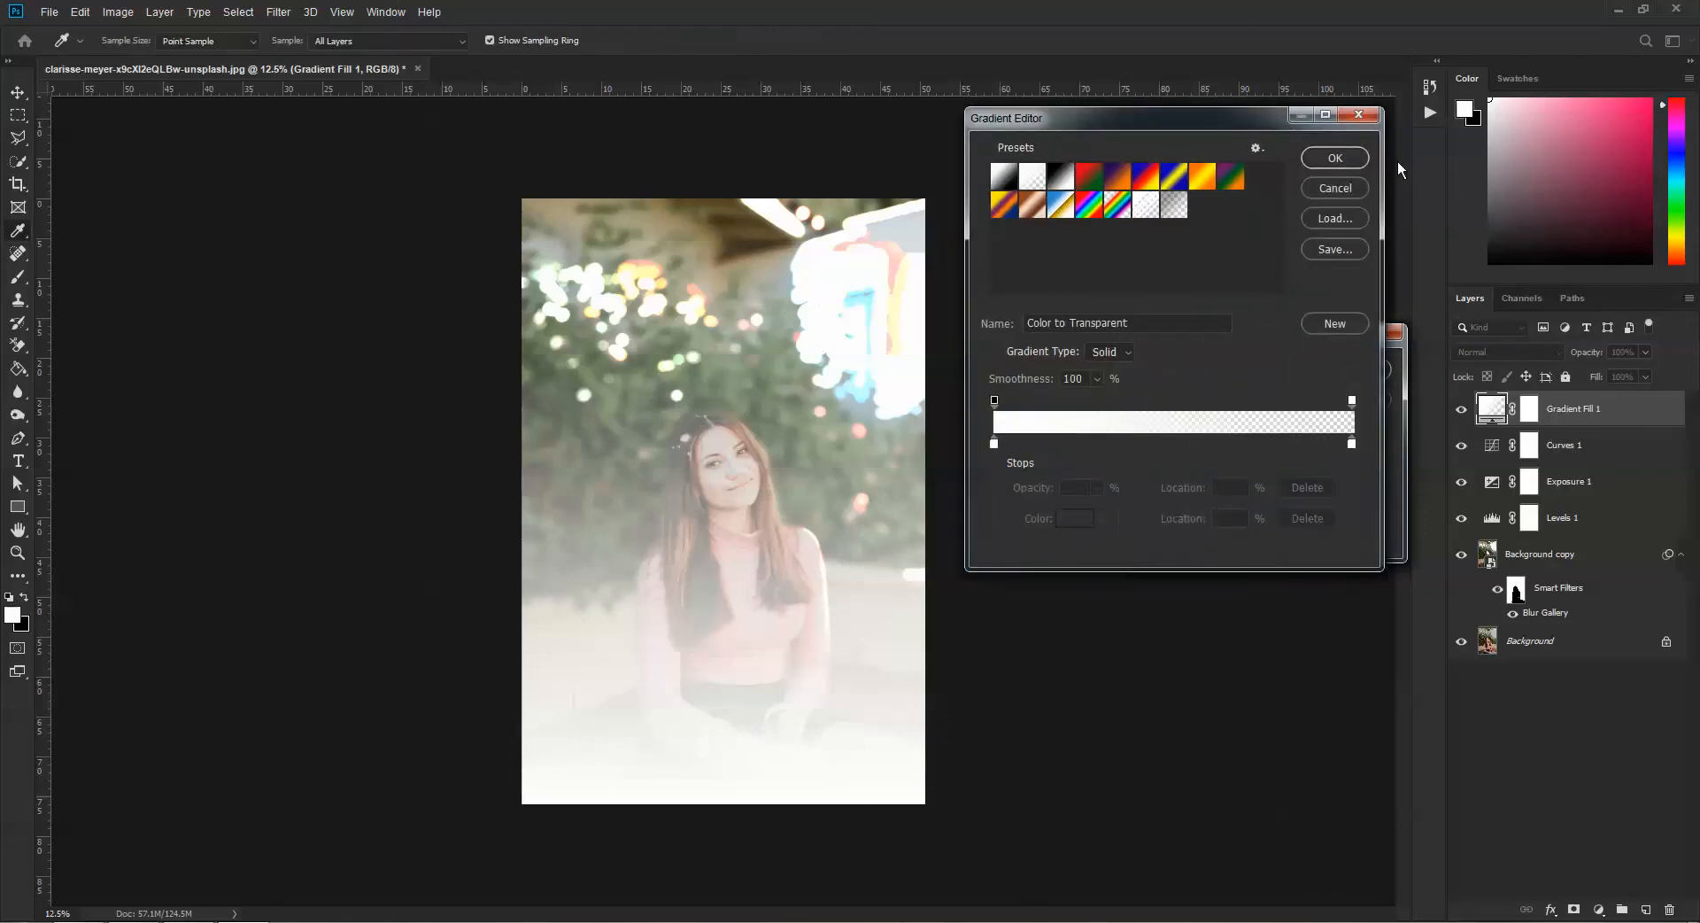
{"action": "left_click", "coordinate": [1334, 158]}
{"action": "left_click", "coordinate": [1220, 398]}
{"action": "left_click", "coordinate": [1218, 423]}
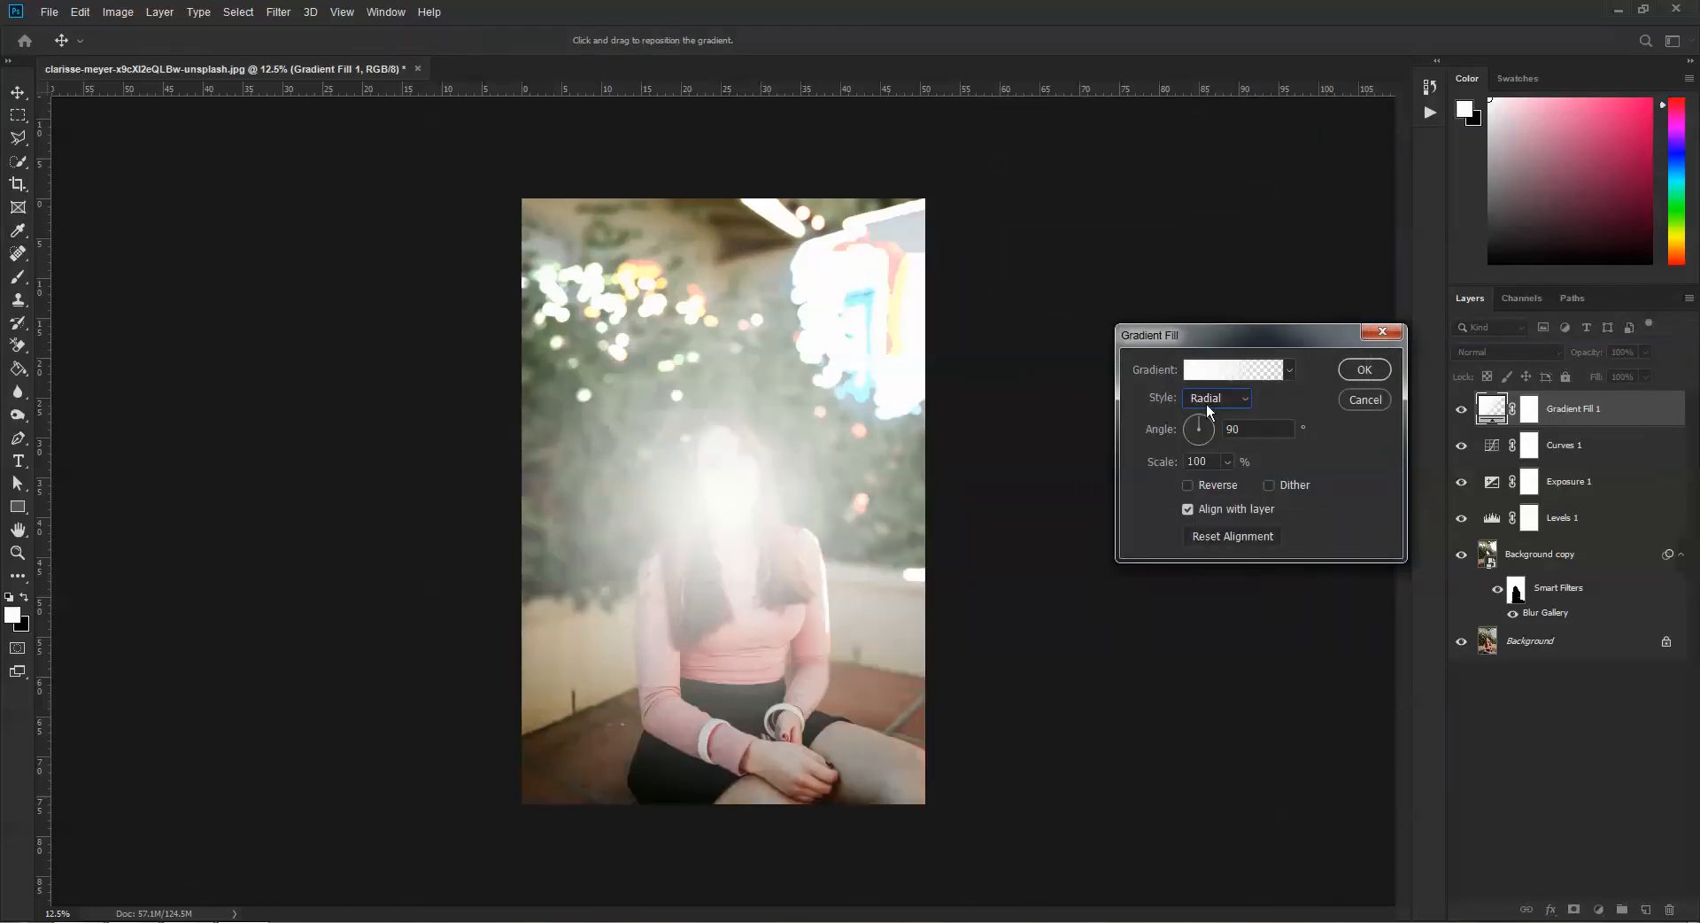
{"action": "left_click", "coordinate": [1197, 368]}
{"action": "left_click", "coordinate": [1335, 158]}
{"action": "left_click_drag", "start_coordinate": [691, 492], "coordinate": [875, 286]}
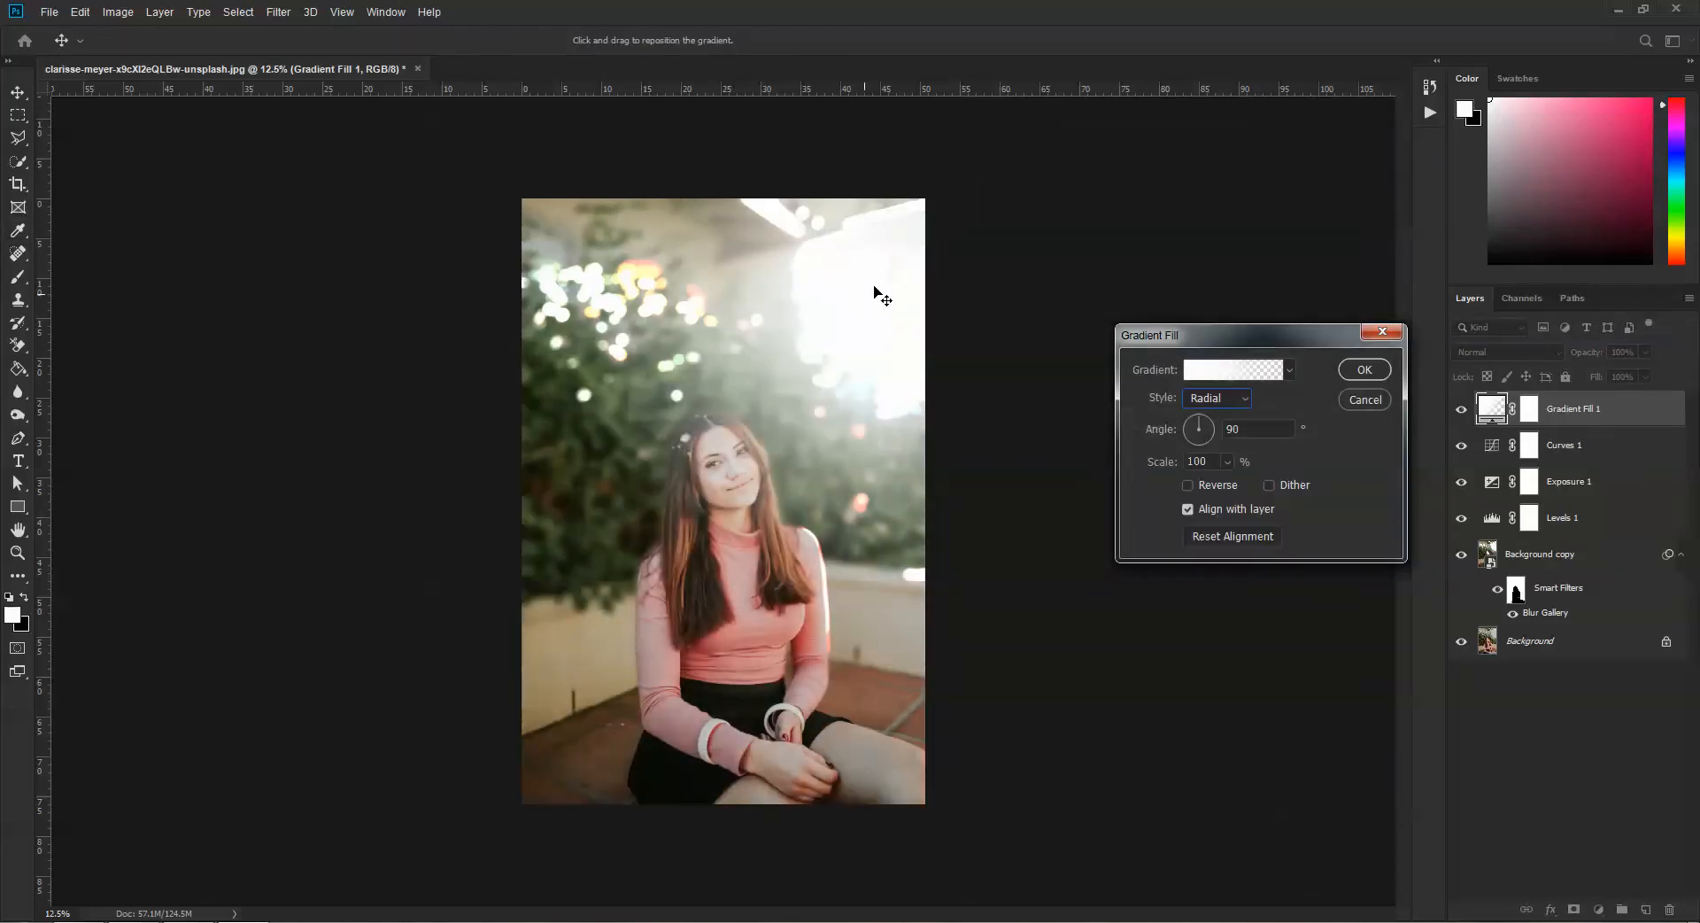
Step: Set the starting color stop of the gradient to pale yellow f3f78f
{"action": "left_click", "coordinate": [1197, 369]}
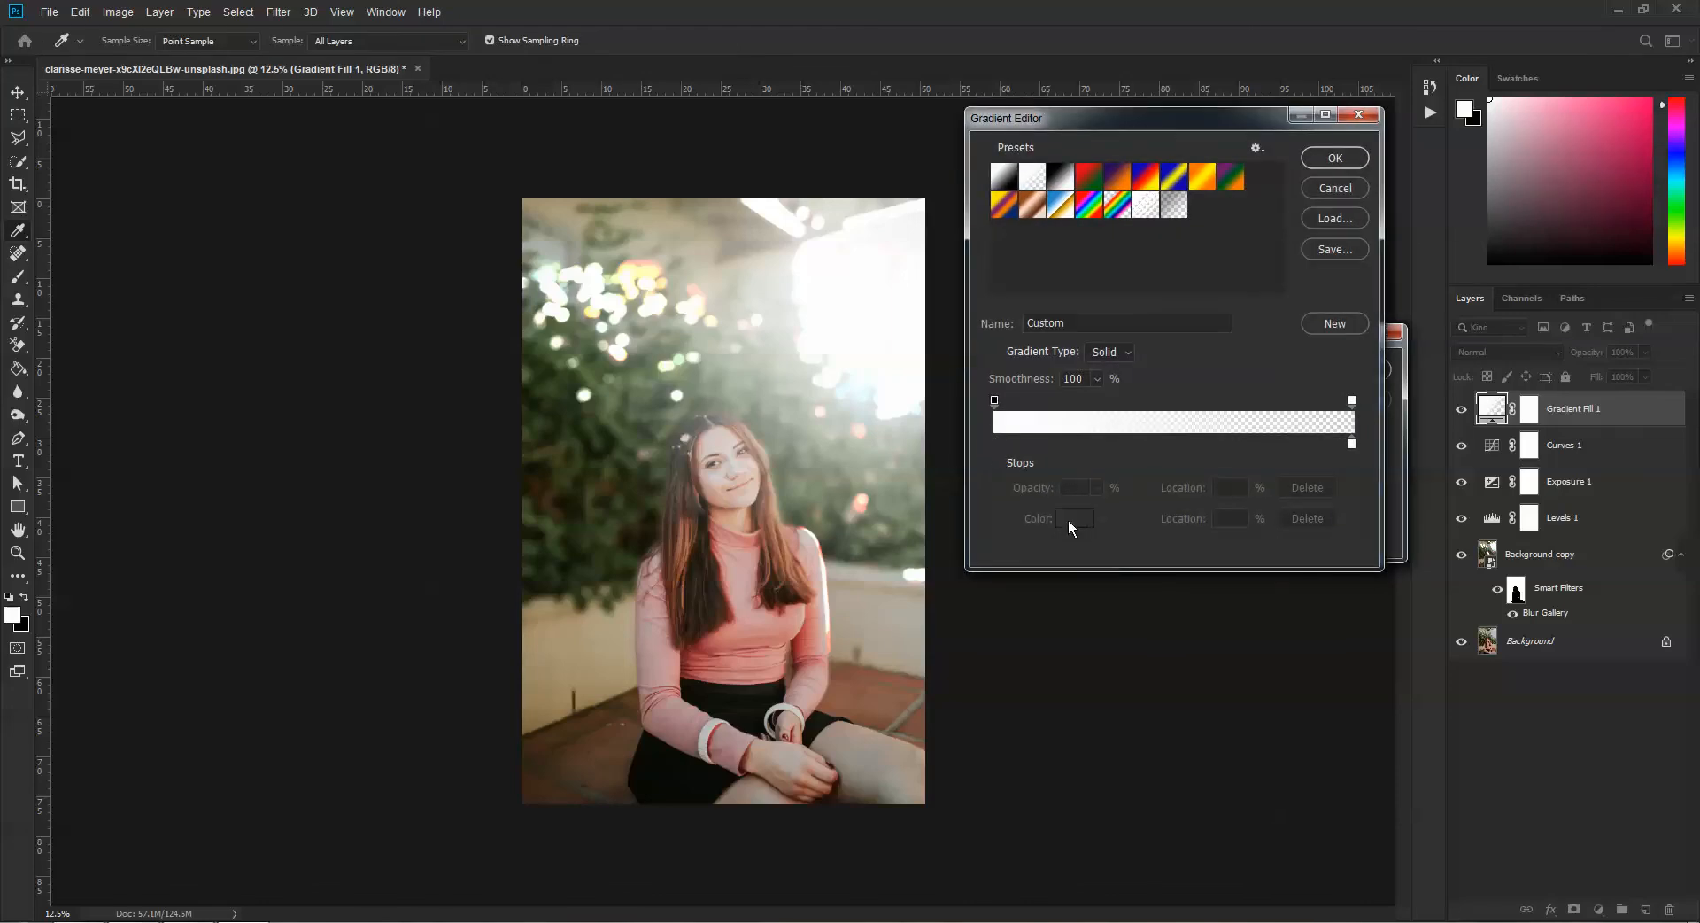
{"action": "left_click", "coordinate": [994, 443]}
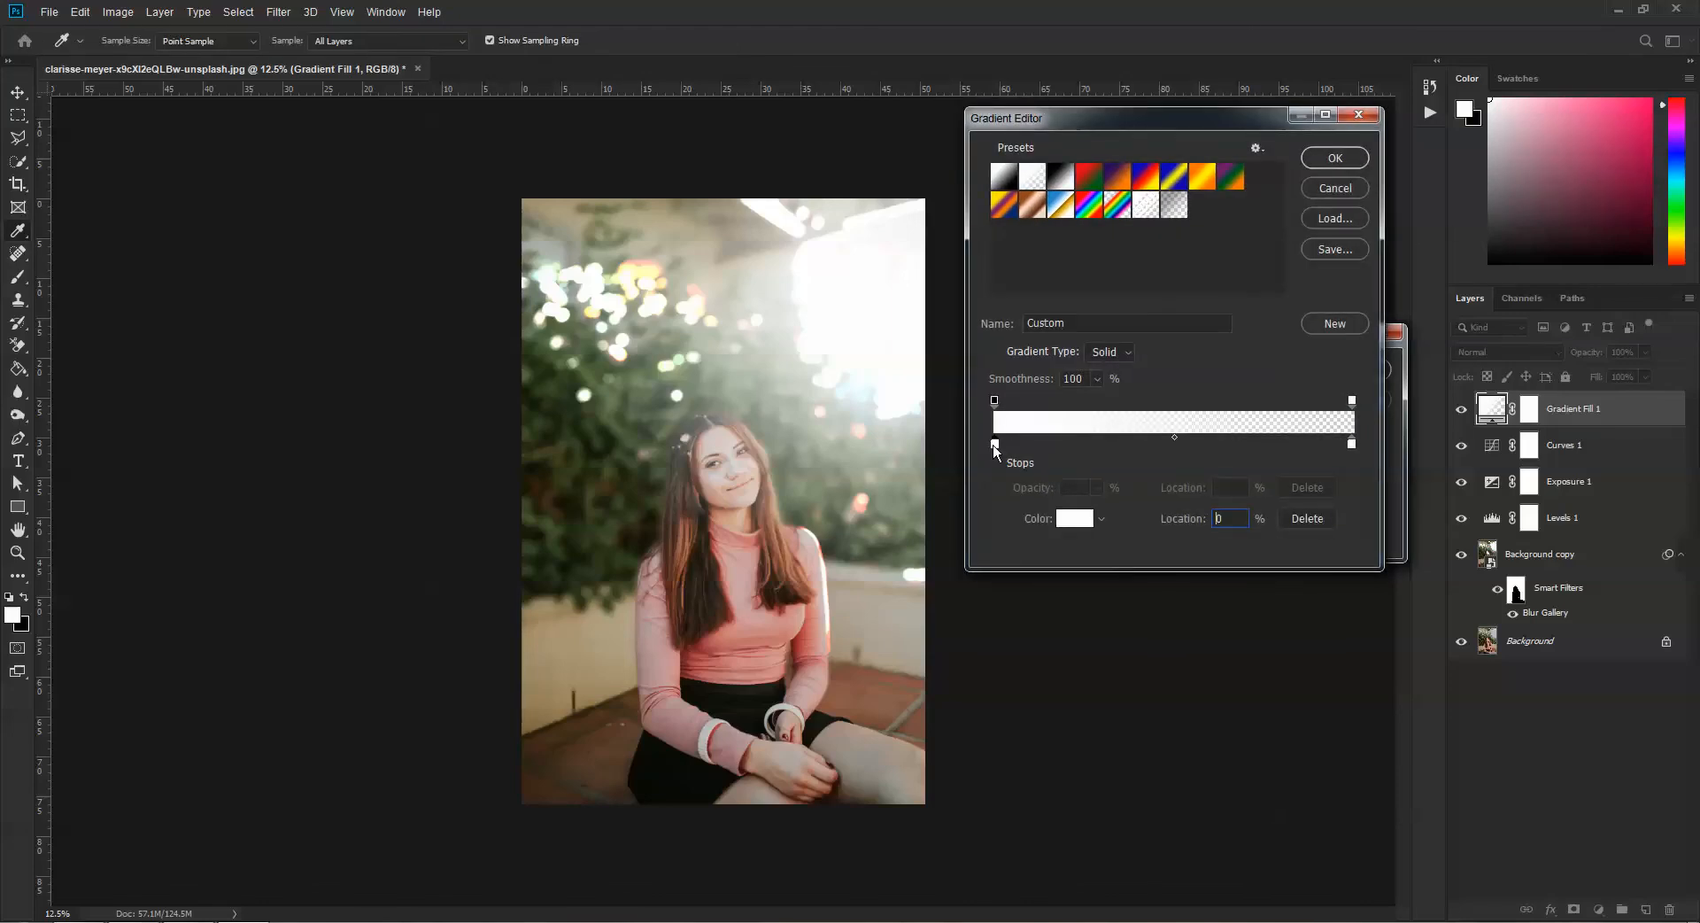
{"action": "left_click", "coordinate": [1071, 521]}
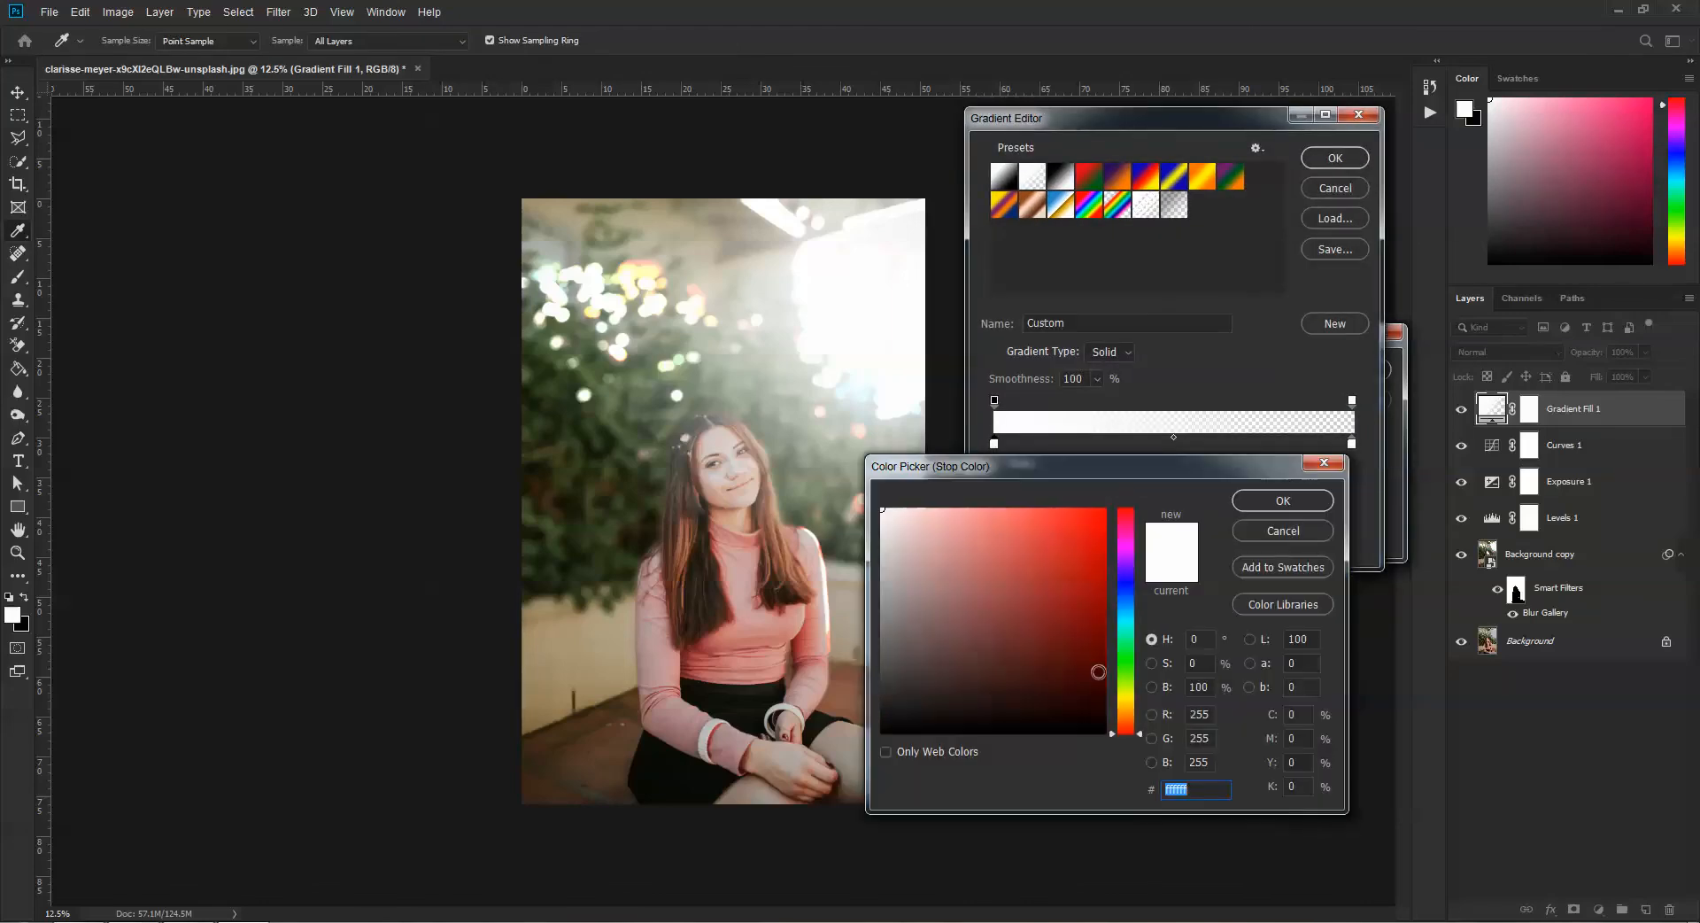
{"action": "left_click", "coordinate": [1126, 695]}
{"action": "left_click_drag", "start_coordinate": [1052, 529], "coordinate": [975, 515]}
{"action": "left_click", "coordinate": [1281, 502]}
Step: Apply the Foreground to Transparent gradient preset and set its starting color stop to pale yellow fbfa96
{"action": "left_click", "coordinate": [1030, 179]}
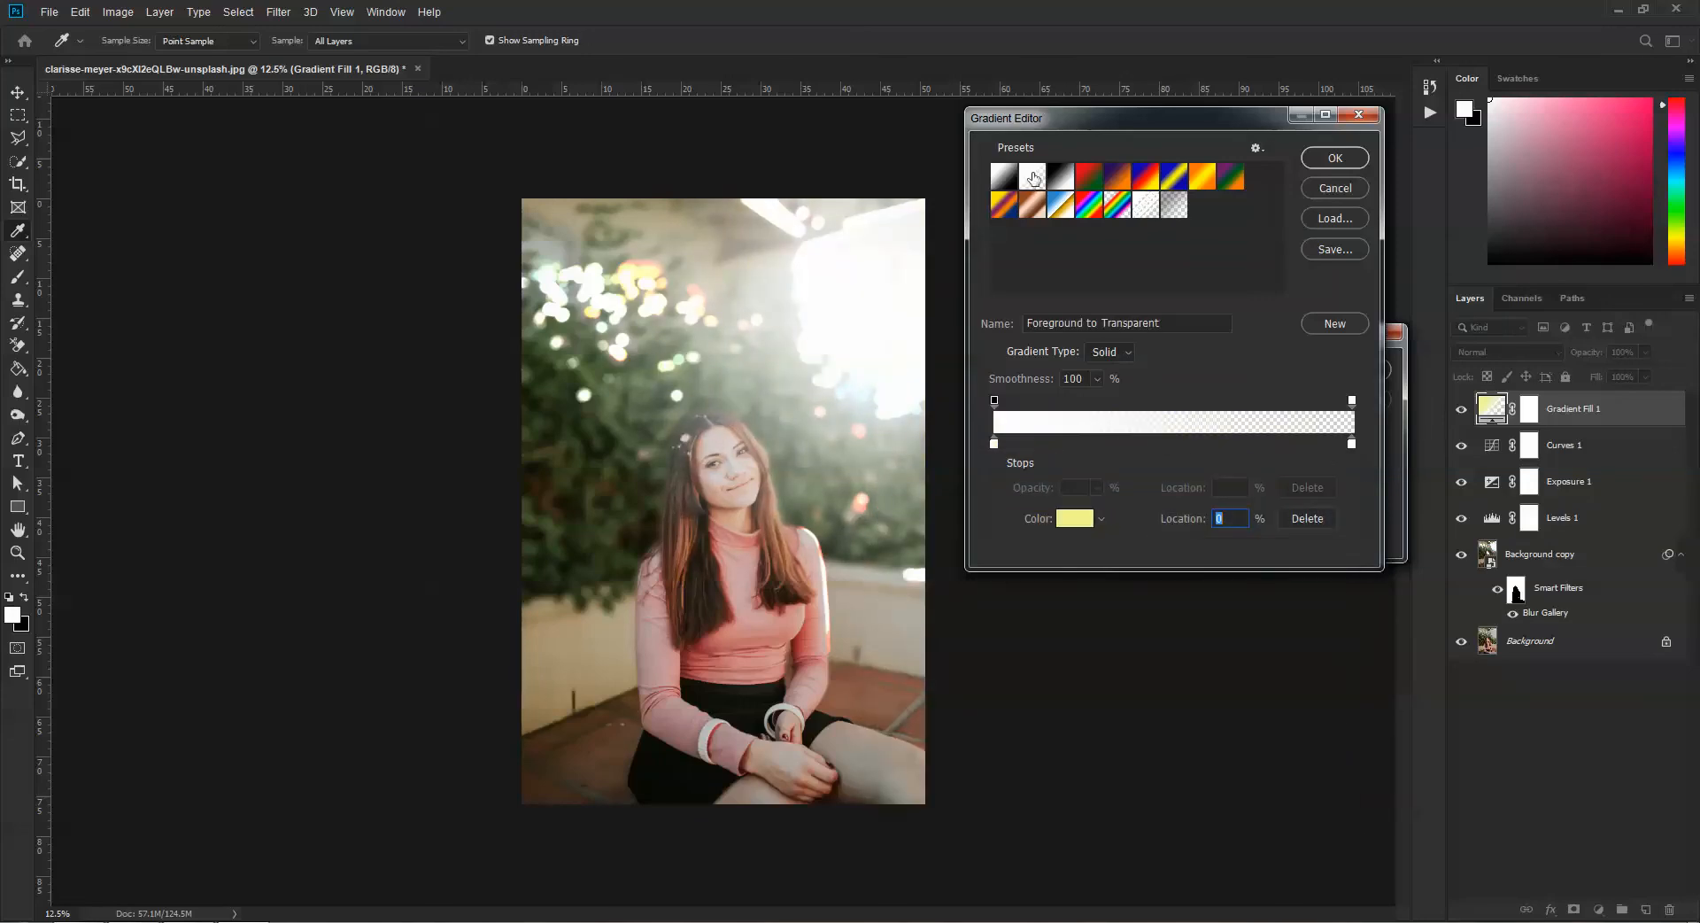
{"action": "left_click", "coordinate": [1074, 519]}
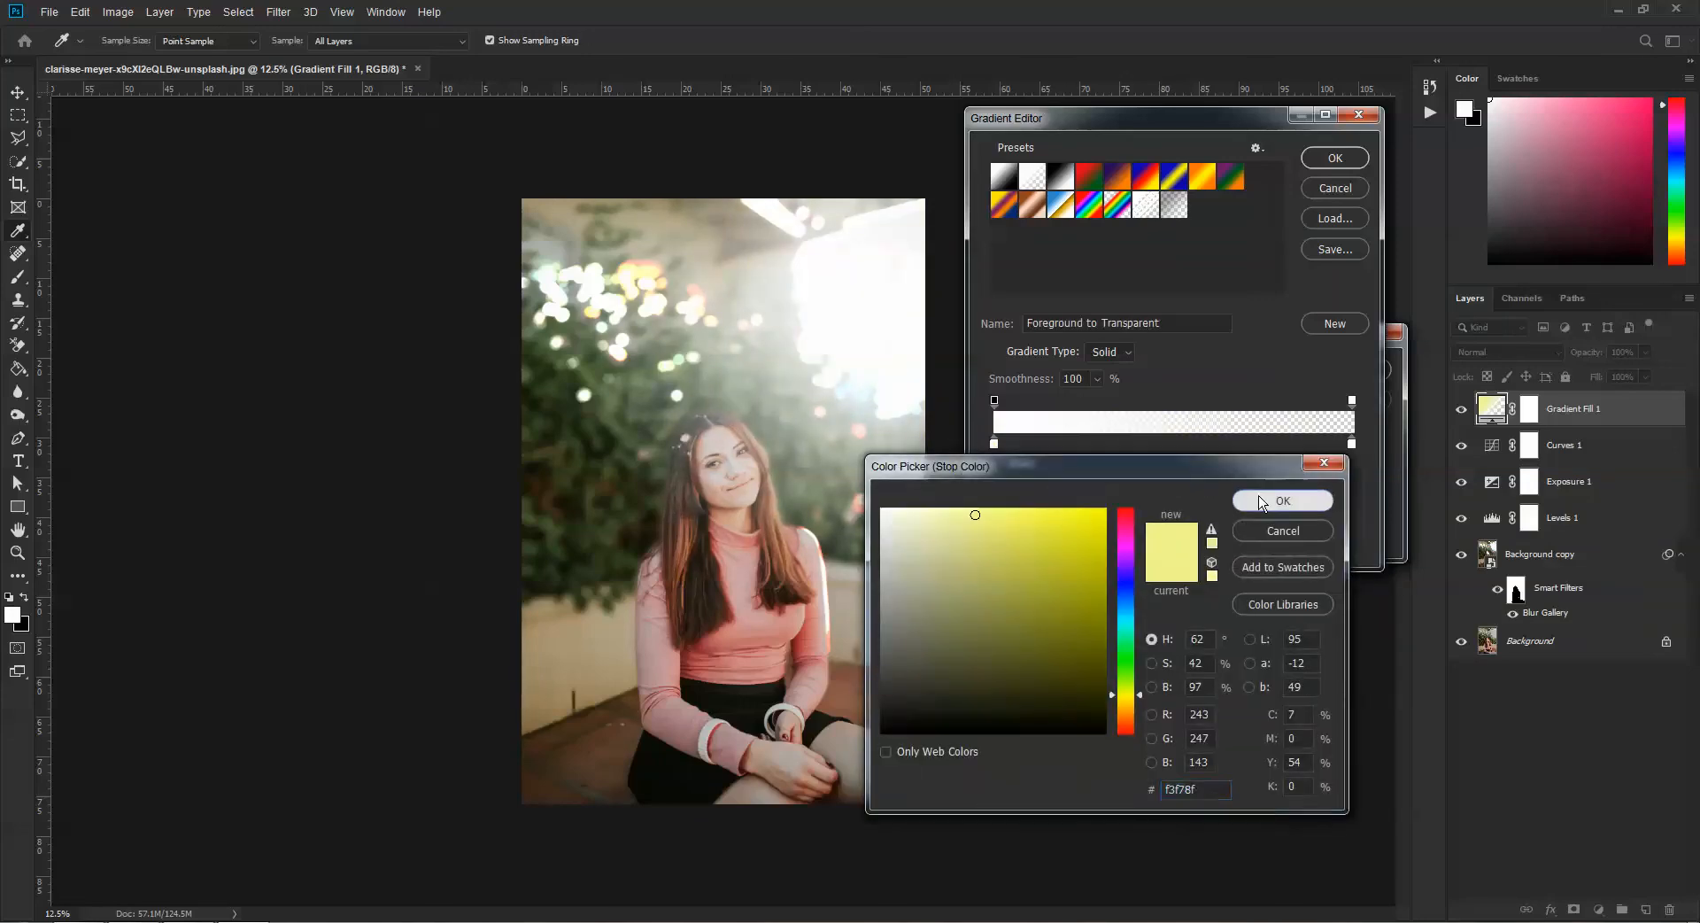
{"action": "left_click", "coordinate": [1293, 496]}
{"action": "left_click", "coordinate": [994, 443]}
{"action": "left_click", "coordinate": [1074, 519]}
{"action": "left_click", "coordinate": [1123, 698]}
{"action": "left_click_drag", "start_coordinate": [1018, 509], "coordinate": [972, 511]}
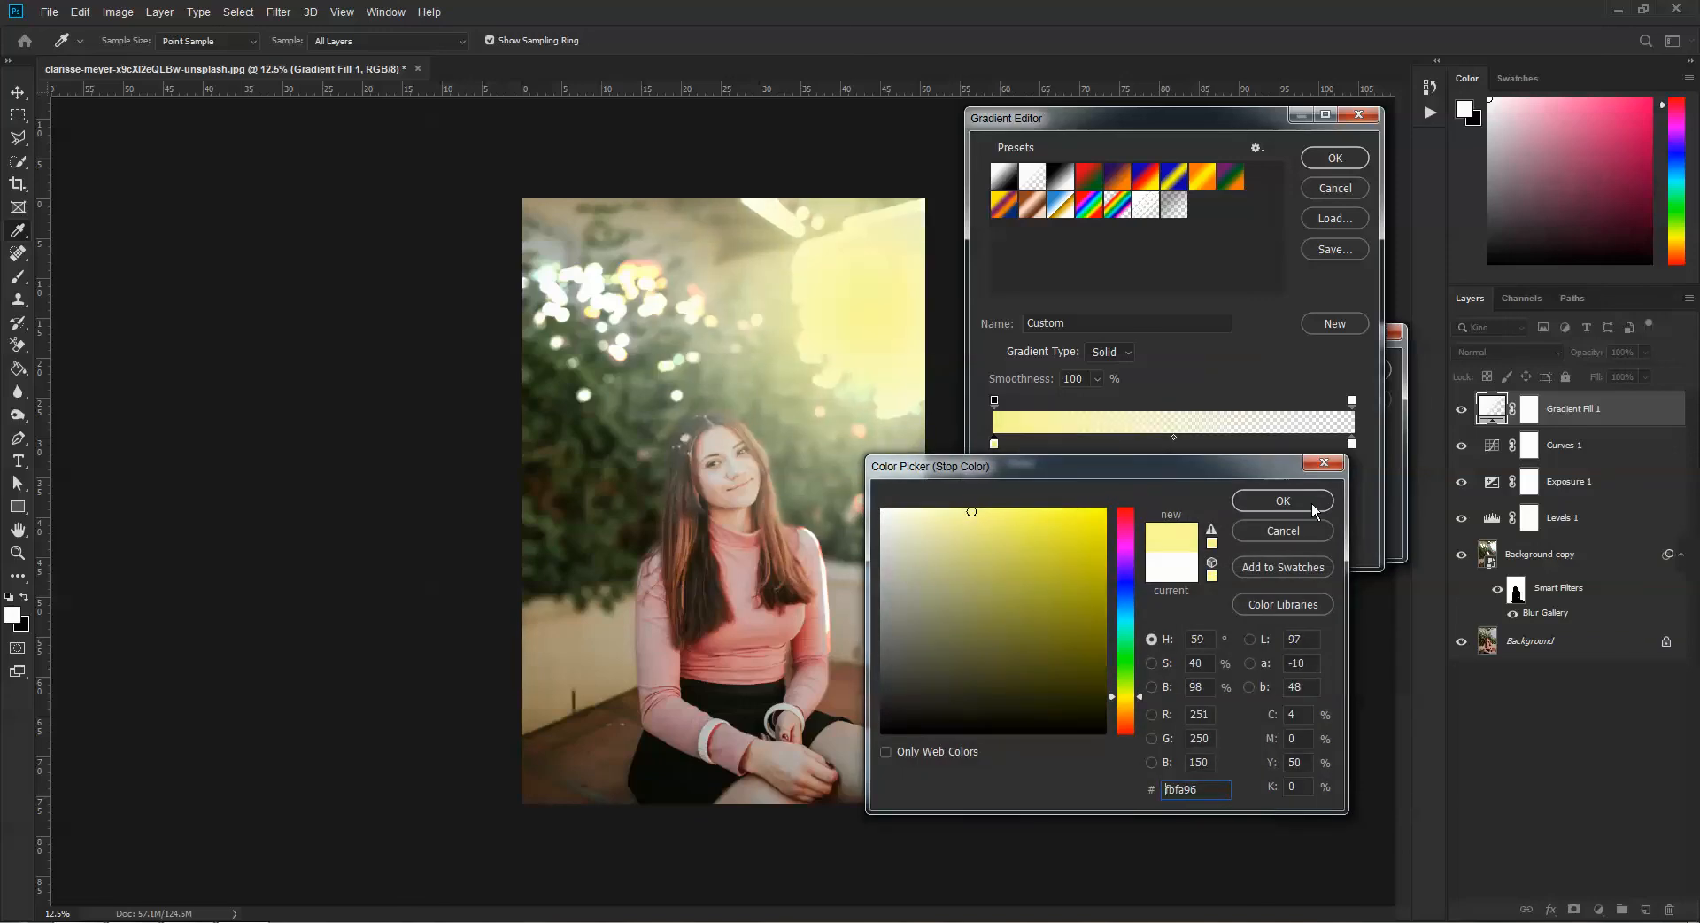
{"action": "key", "text": "Return"}
Step: Add a second yellow color stop about a quarter of the way along the gradient
{"action": "left_click", "coordinate": [1077, 443]}
{"action": "left_click", "coordinate": [1074, 519]}
{"action": "left_click_drag", "start_coordinate": [993, 520], "coordinate": [995, 523]}
{"action": "left_click", "coordinate": [1276, 502]}
Step: Set the gradient's end color stop to a neutral mid gray, about 828282, and accept the edited gradient
{"action": "left_click", "coordinate": [1351, 443]}
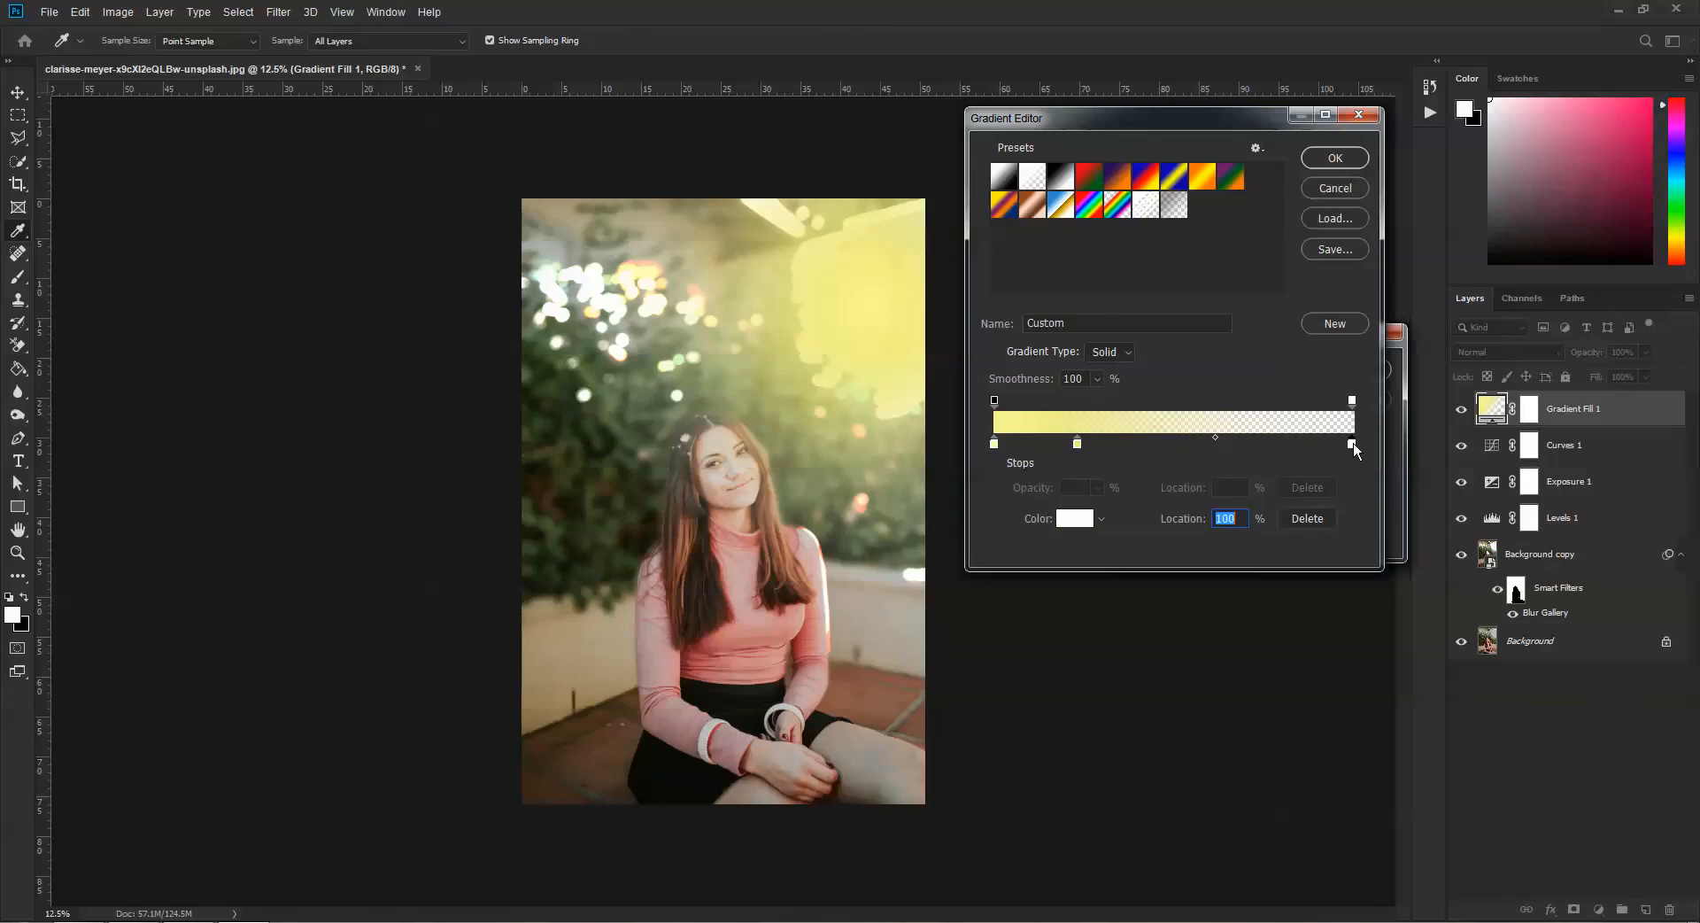
{"action": "left_click", "coordinate": [1086, 522]}
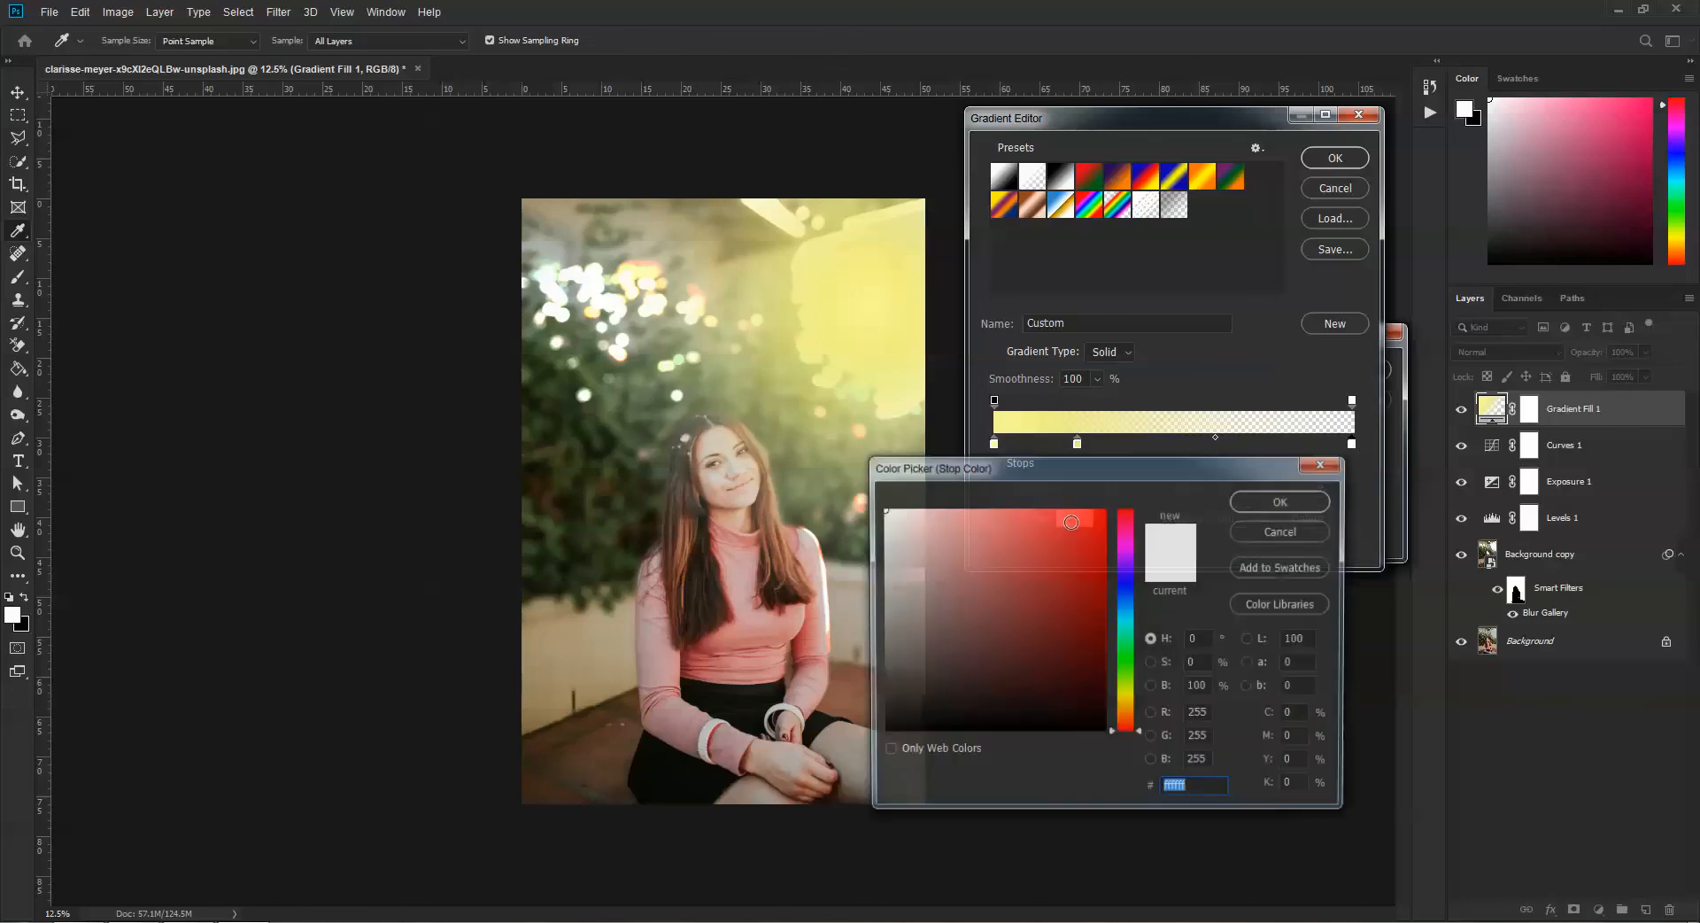
{"action": "left_click", "coordinate": [888, 576]}
{"action": "left_click_drag", "start_coordinate": [890, 577], "coordinate": [882, 627]}
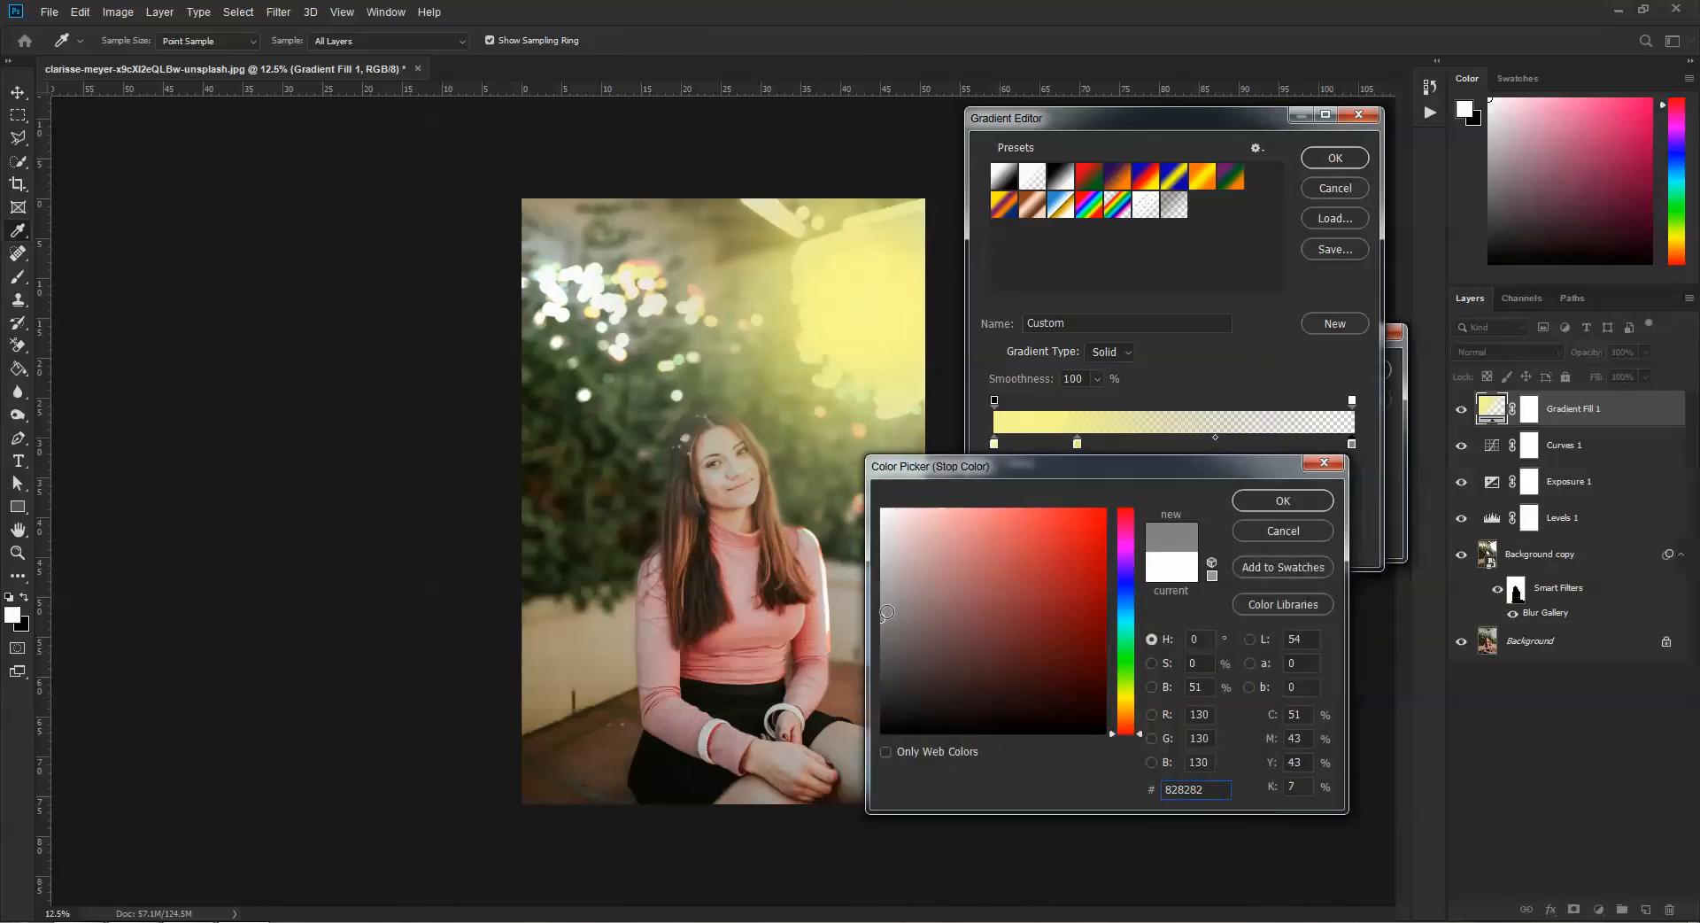
{"action": "left_click", "coordinate": [1283, 500]}
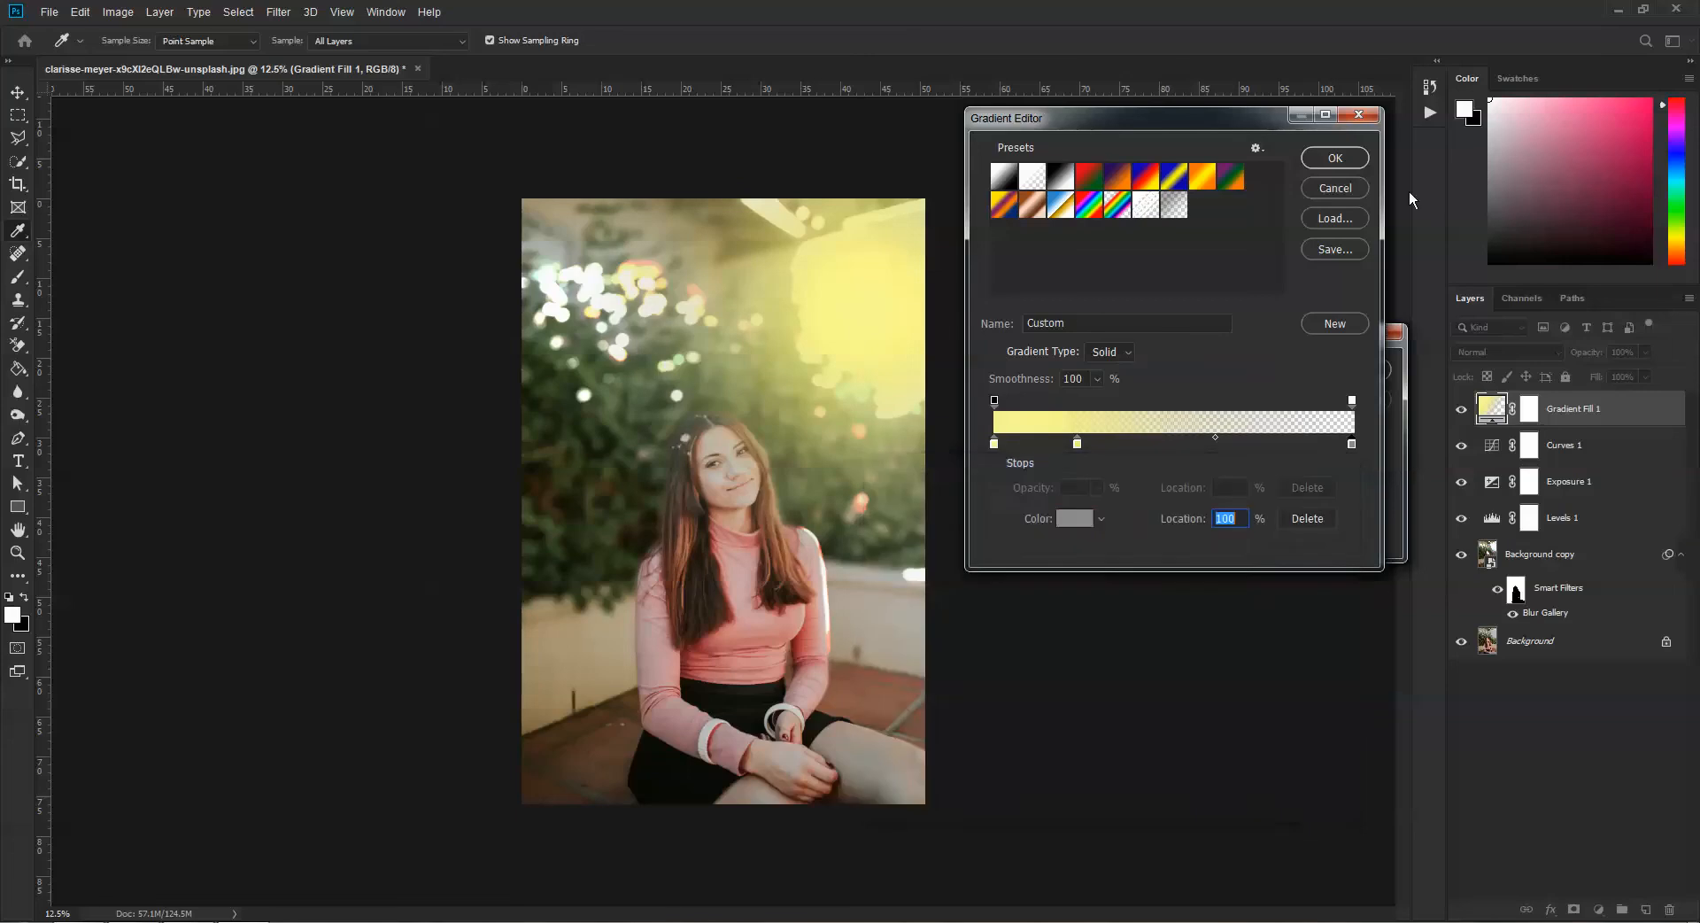
{"action": "left_click", "coordinate": [1329, 162]}
Step: Set the gradient fill's scale to 90%, apply it, and change the layer's blend mode to Hard Light
{"action": "left_click_drag", "start_coordinate": [1218, 336], "coordinate": [1118, 326]}
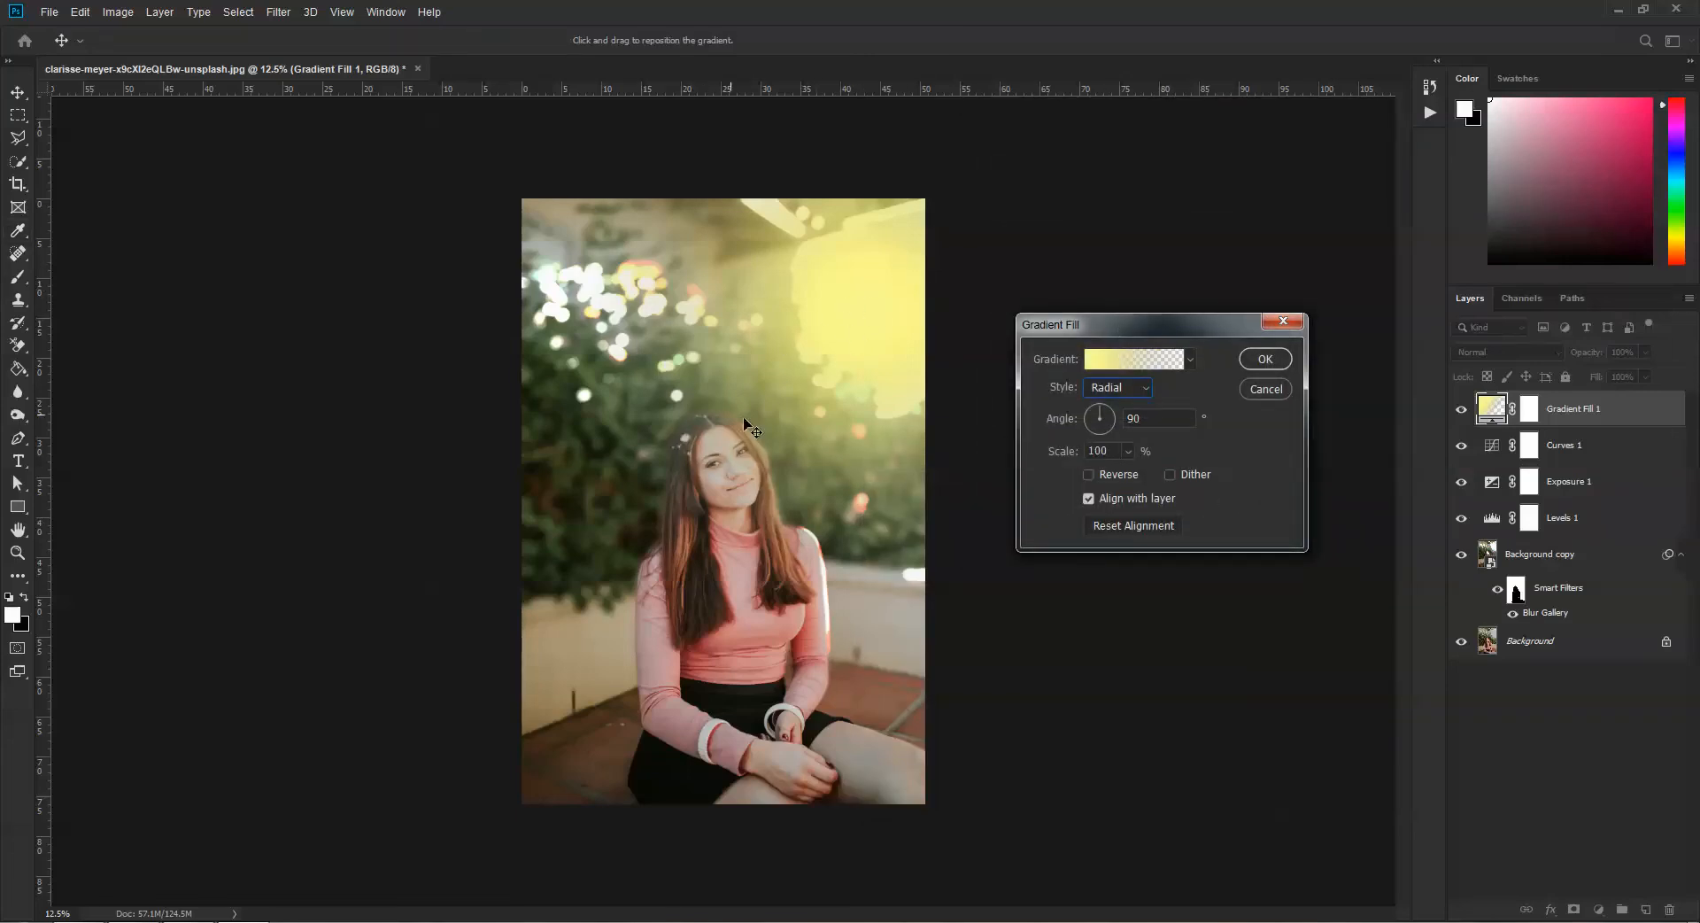
{"action": "left_click", "coordinate": [1128, 453]}
{"action": "left_click_drag", "start_coordinate": [1152, 475], "coordinate": [1130, 481]}
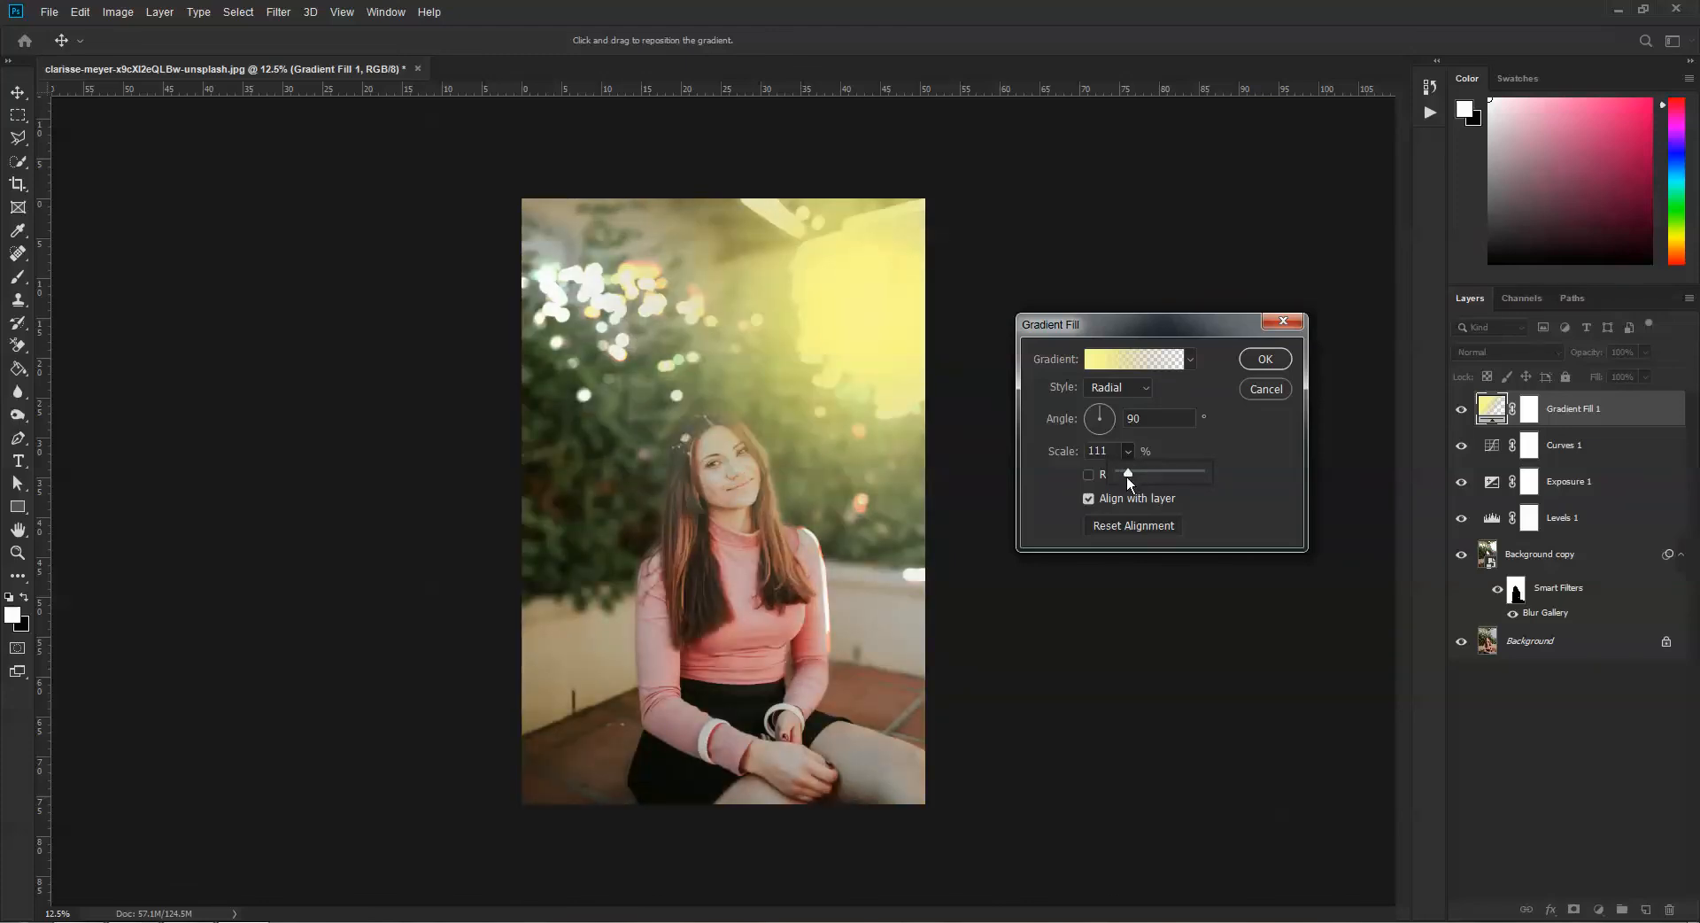
{"action": "left_click_drag", "start_coordinate": [1127, 478], "coordinate": [1123, 476]}
{"action": "left_click", "coordinate": [1089, 452]}
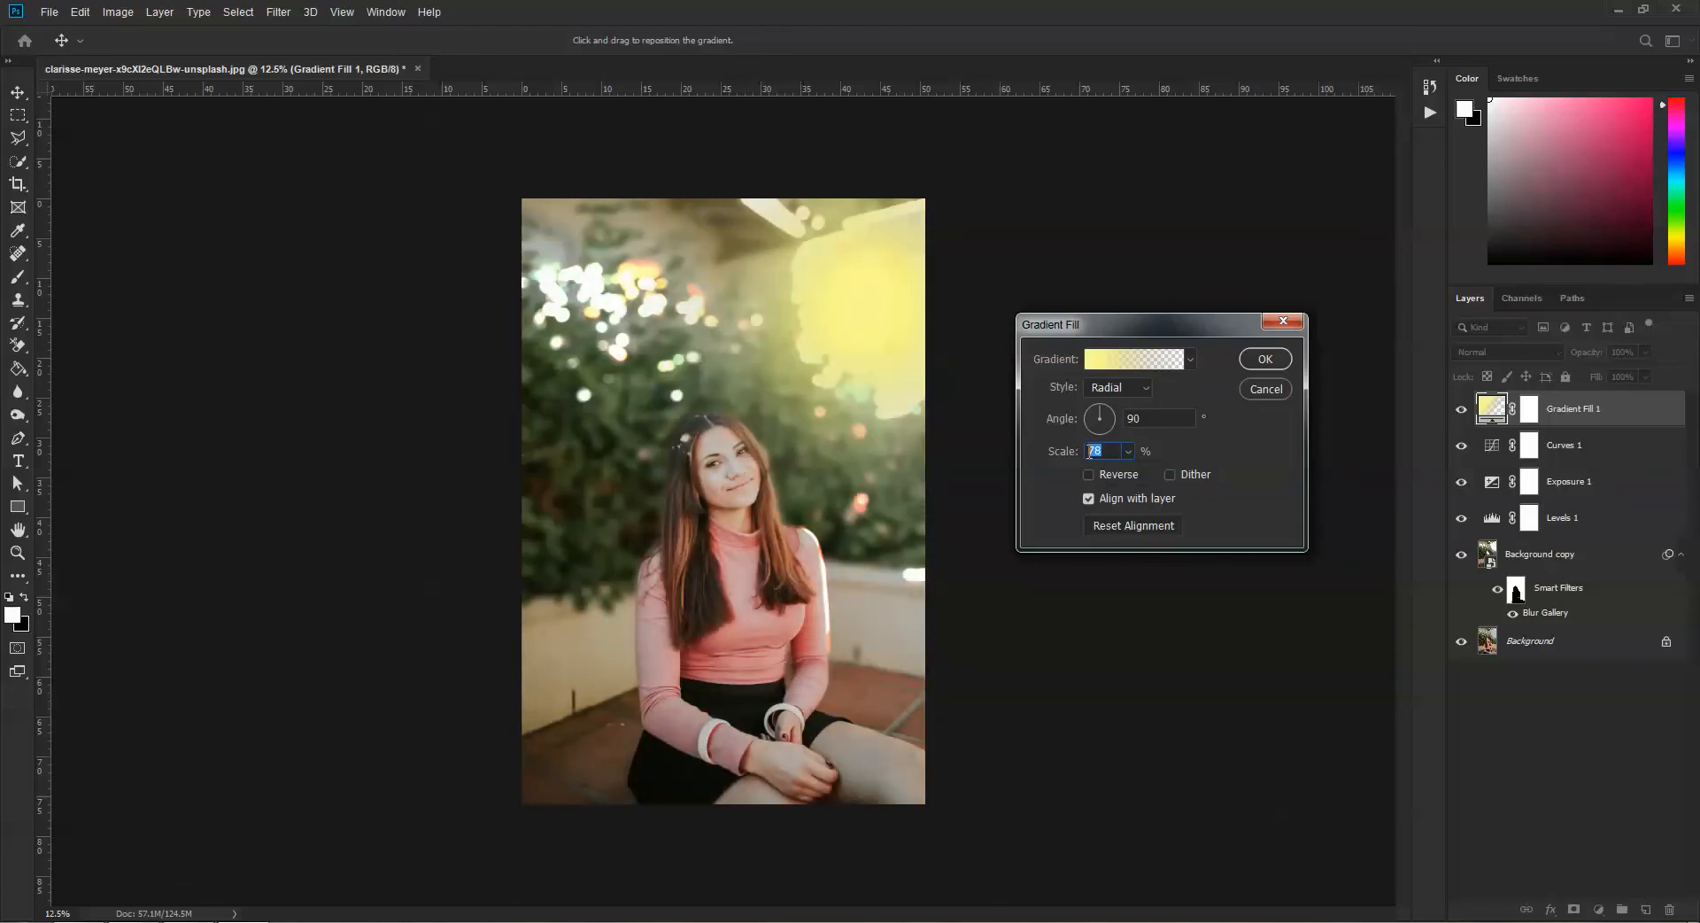
{"action": "type", "text": "90"}
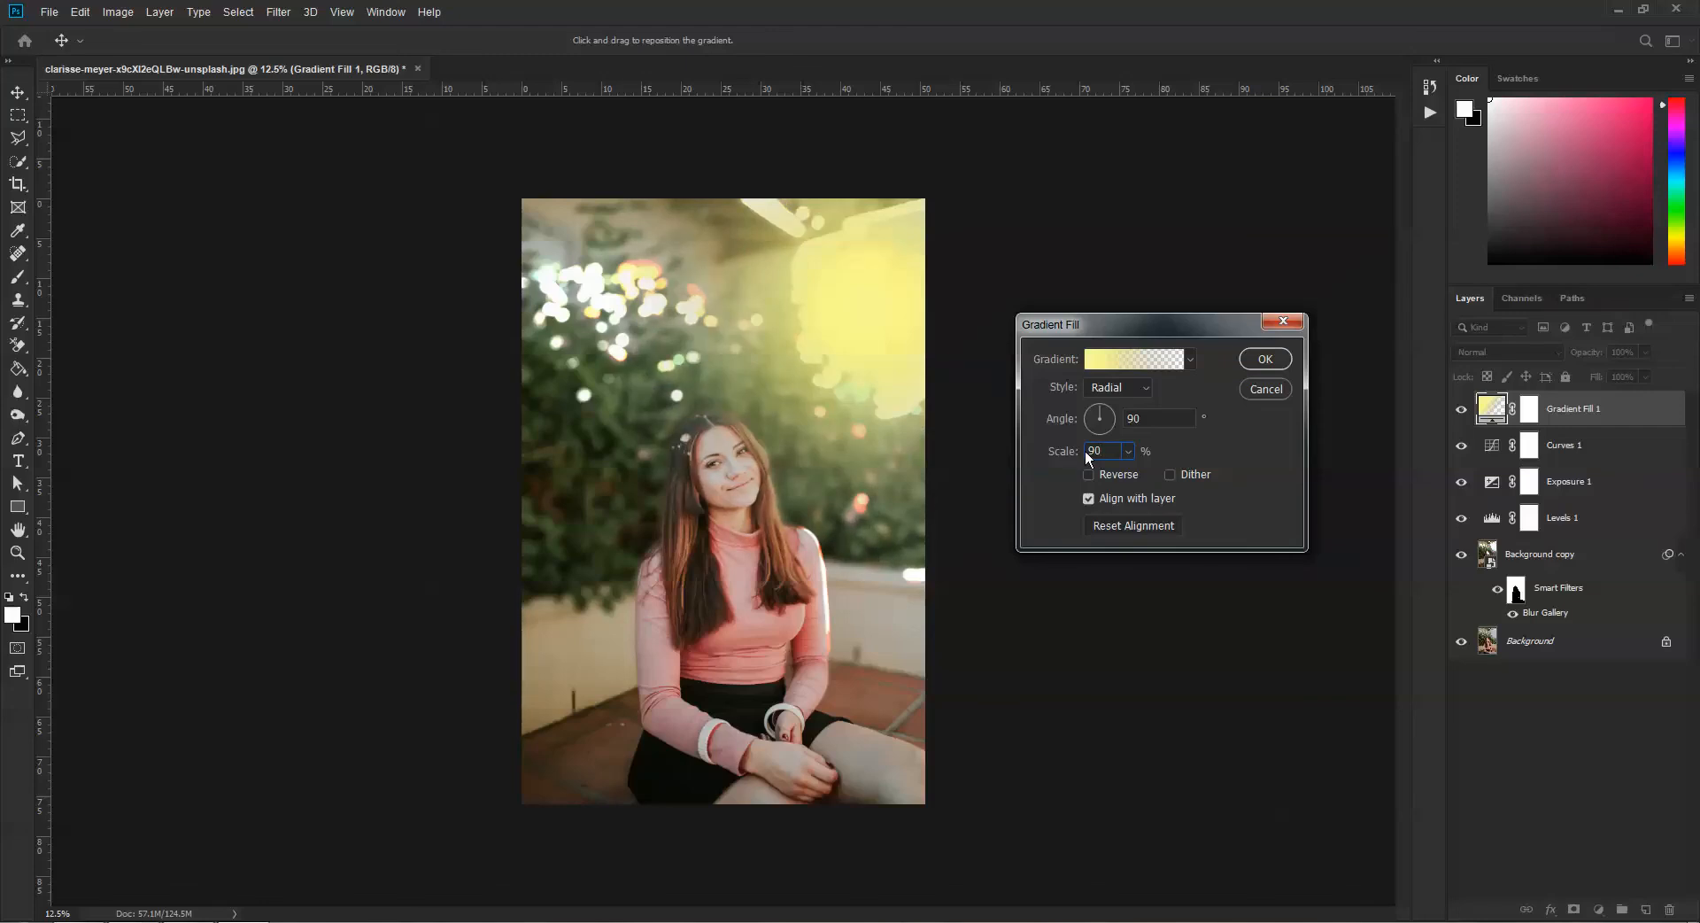
{"action": "left_click", "coordinate": [1265, 360]}
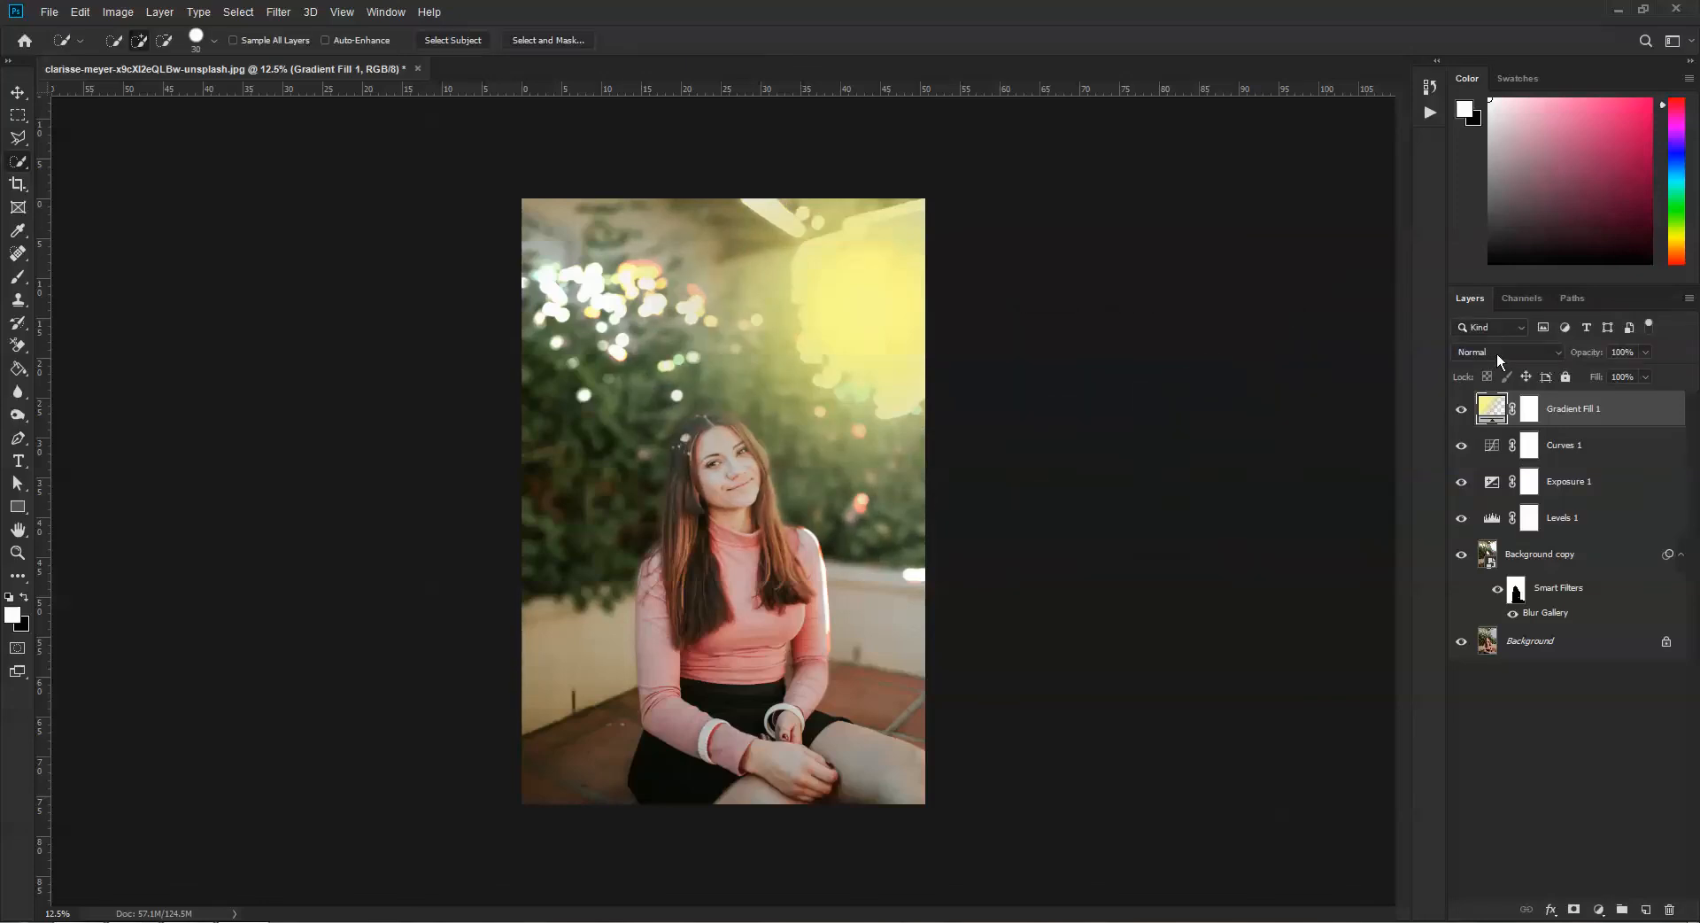
{"action": "left_click", "coordinate": [1497, 352]}
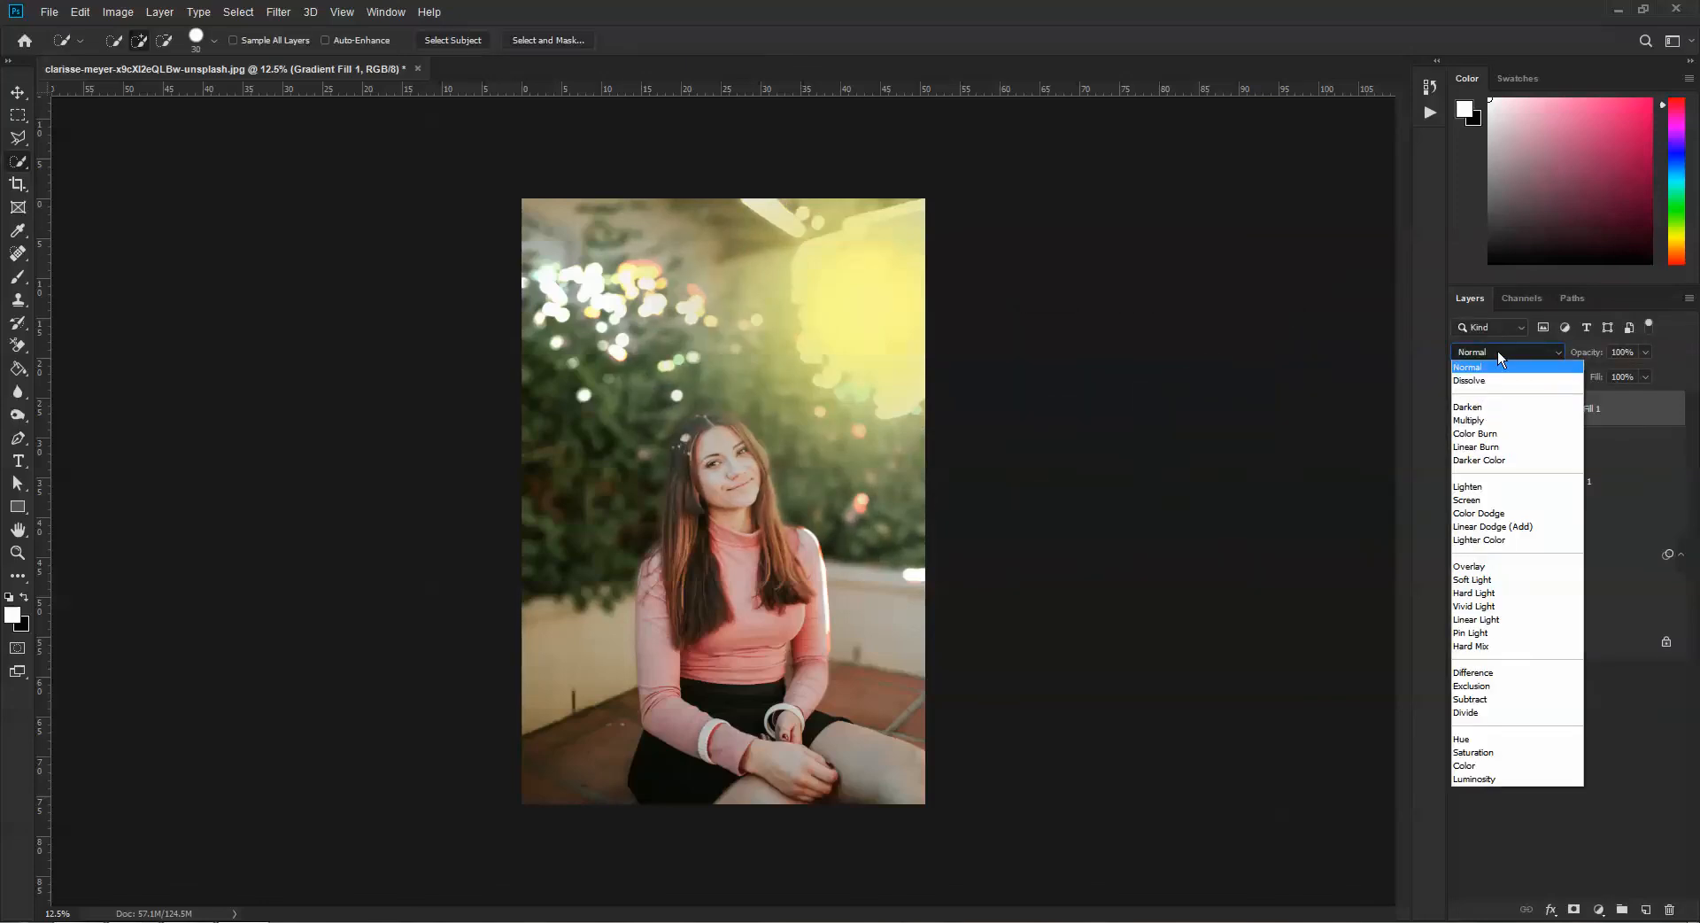
{"action": "left_click", "coordinate": [1515, 598]}
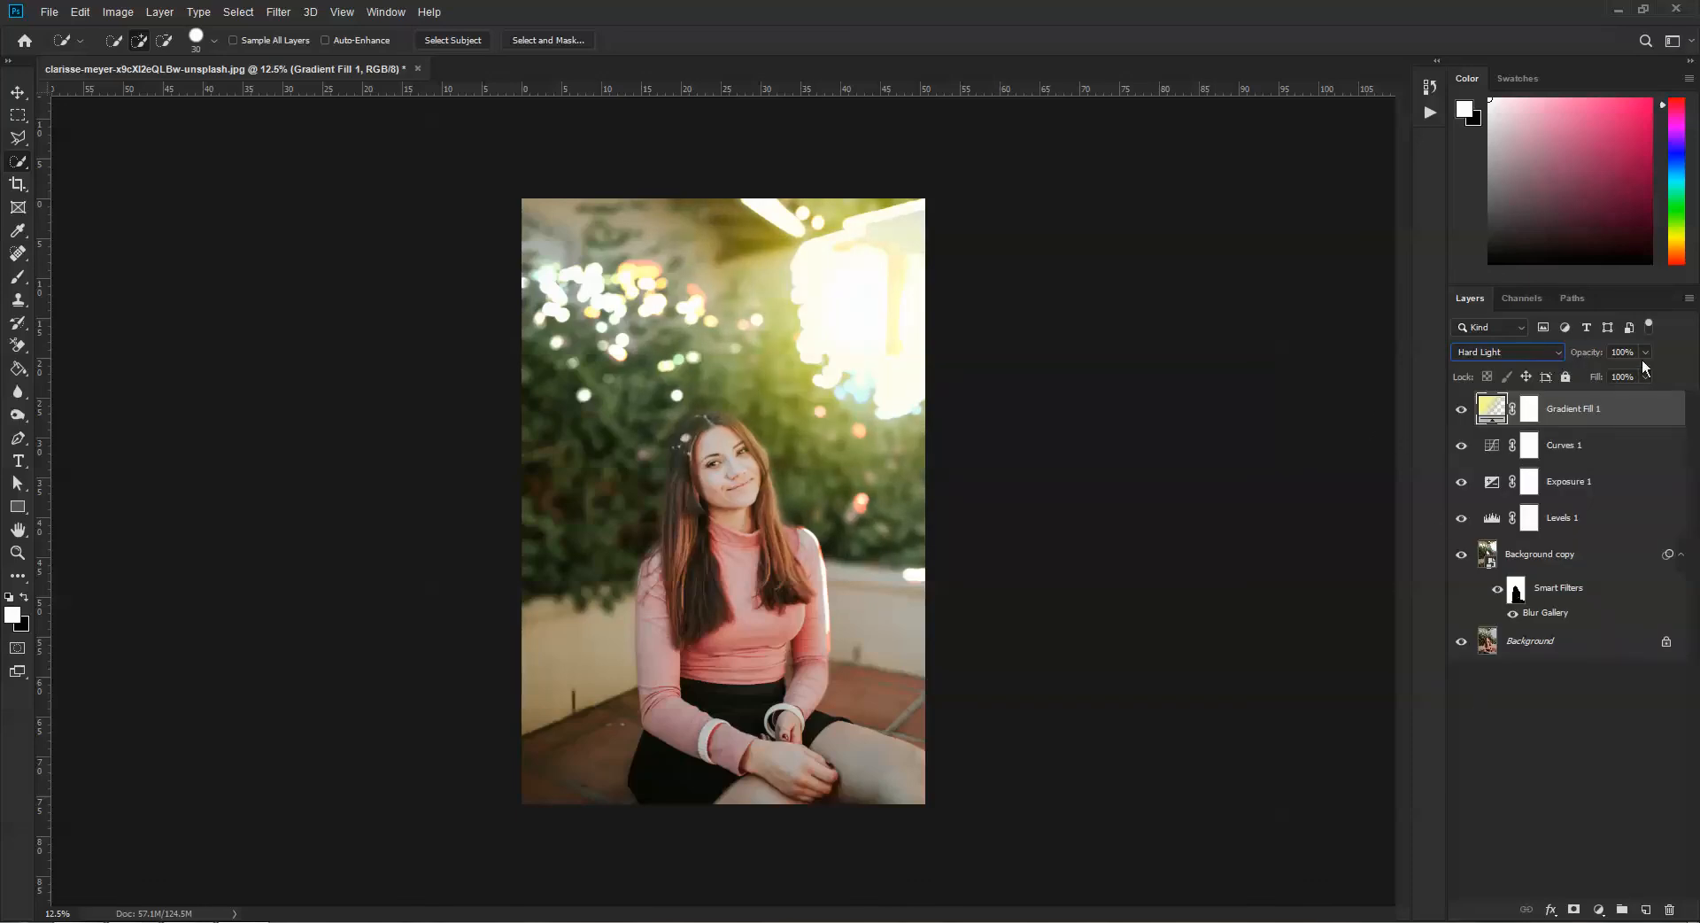
Step: Reopen the settings of the Gradient Fill 1 layer, fine-tune the gradient's scale and apply it
{"action": "double_click", "coordinate": [1492, 408]}
{"action": "left_click", "coordinate": [1074, 454]}
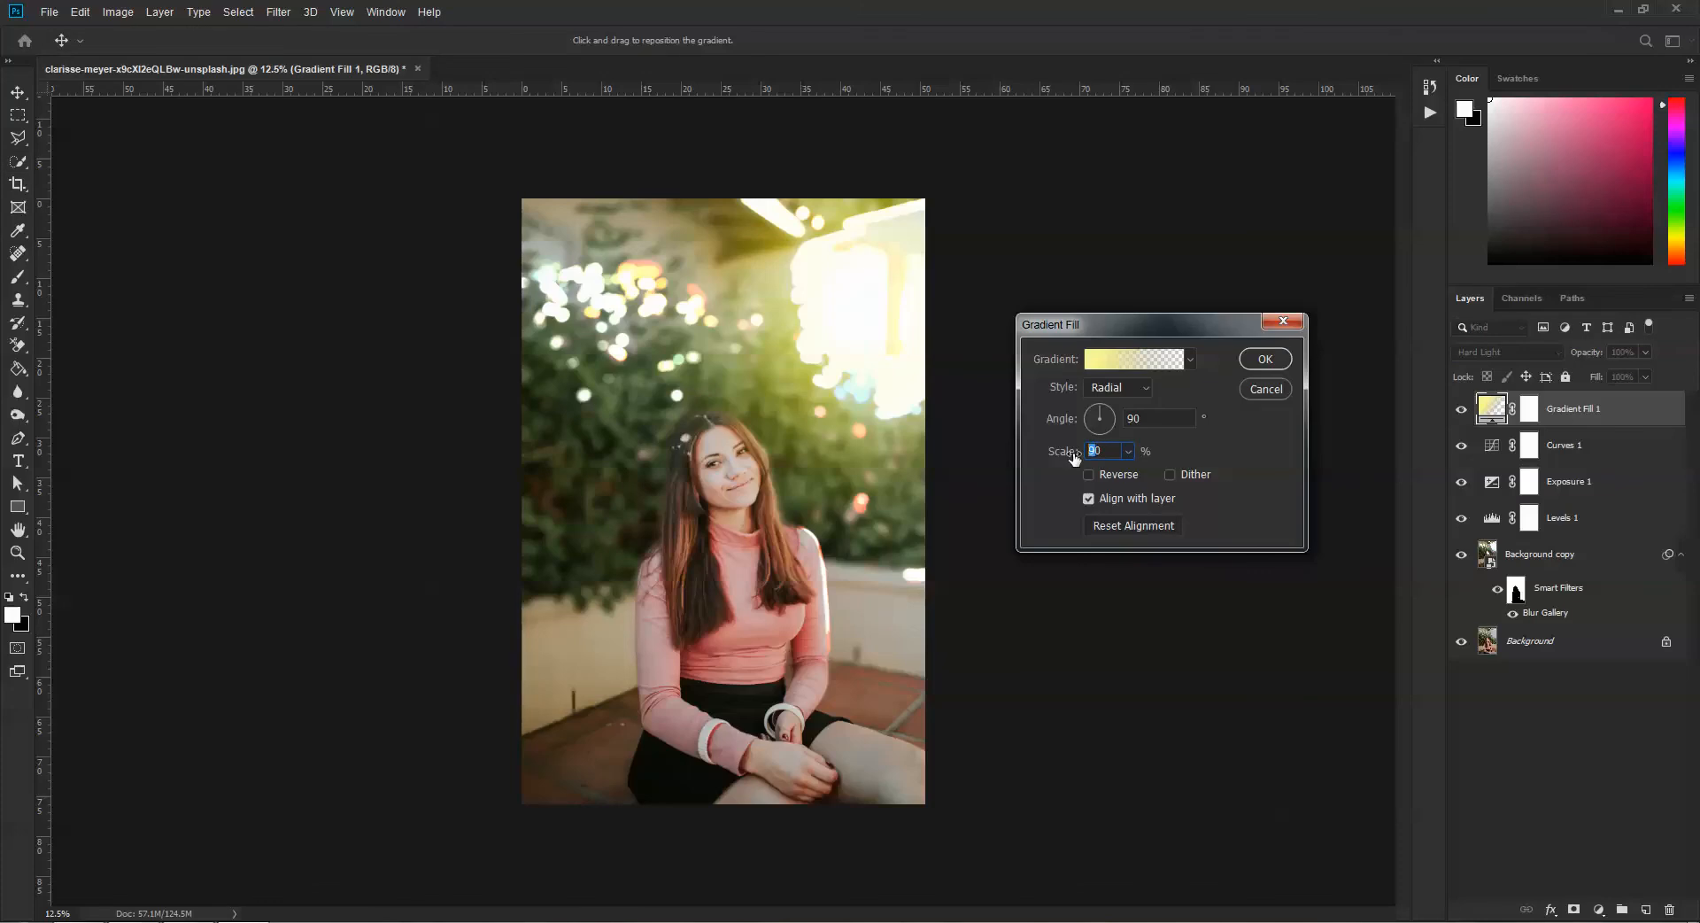
{"action": "left_click", "coordinate": [1074, 456]}
{"action": "left_click_drag", "start_coordinate": [1096, 453], "coordinate": [1120, 451]}
{"action": "left_click", "coordinate": [1268, 361]}
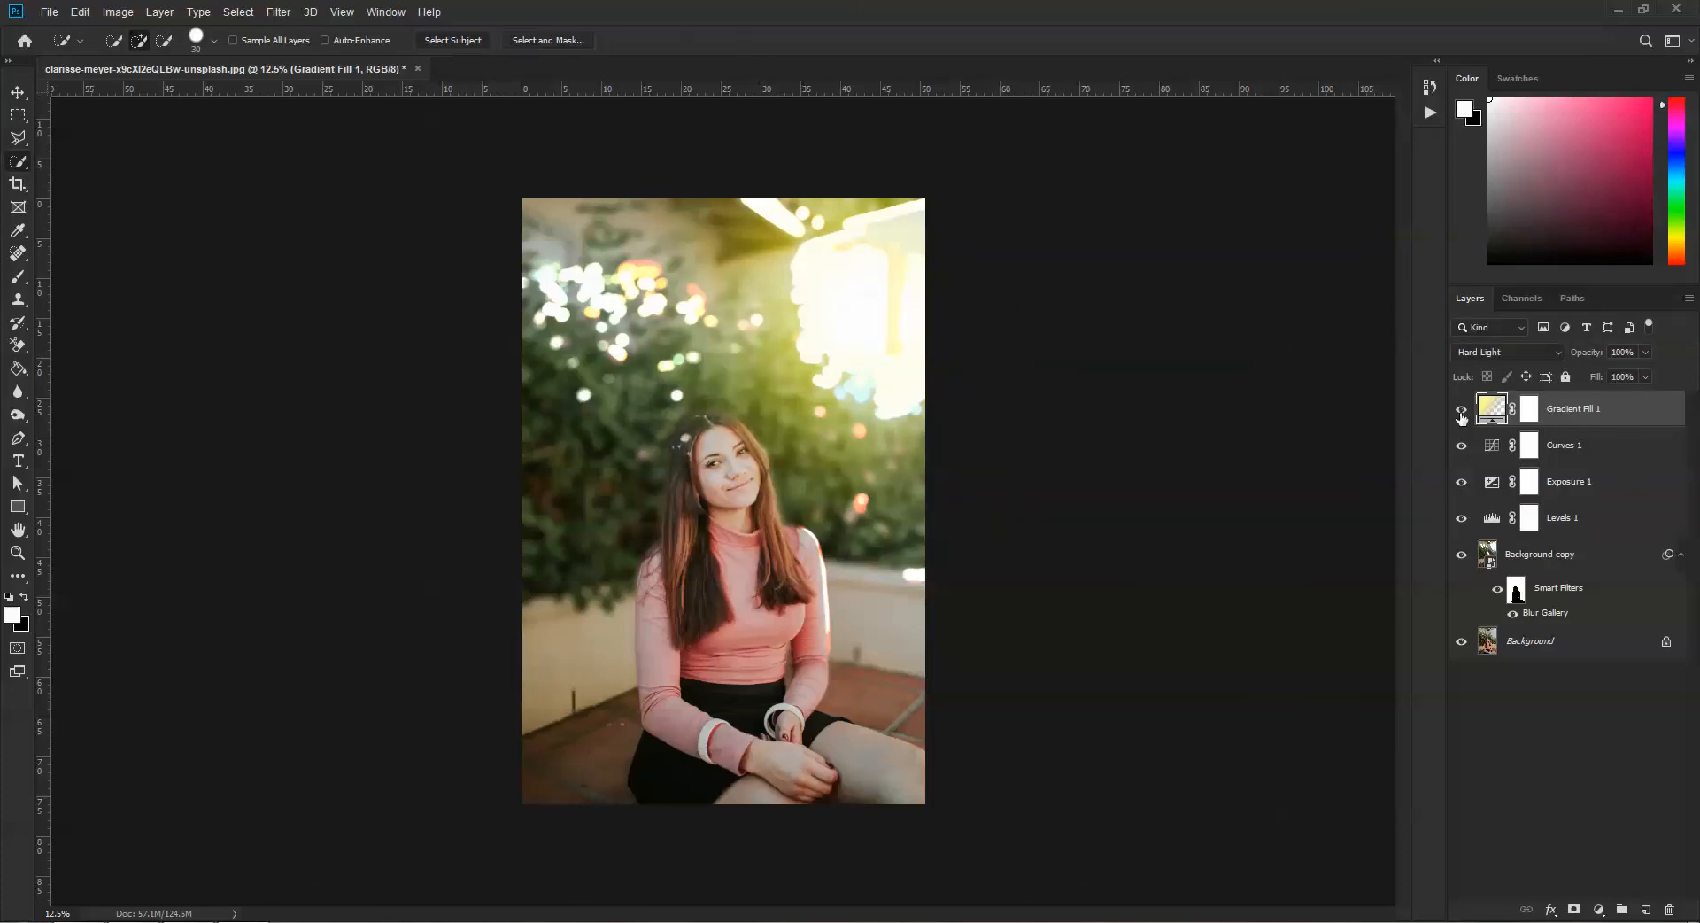
Step: Lower the opacity of the Gradient Fill 1 layer to about 71%
{"action": "left_click", "coordinate": [1645, 352]}
{"action": "mouse_move", "coordinate": [1617, 374]}
{"action": "left_mouse_down"}
{"action": "mouse_move", "coordinate": [1602, 376]}
{"action": "mouse_move", "coordinate": [1626, 379]}
{"action": "left_mouse_up"}
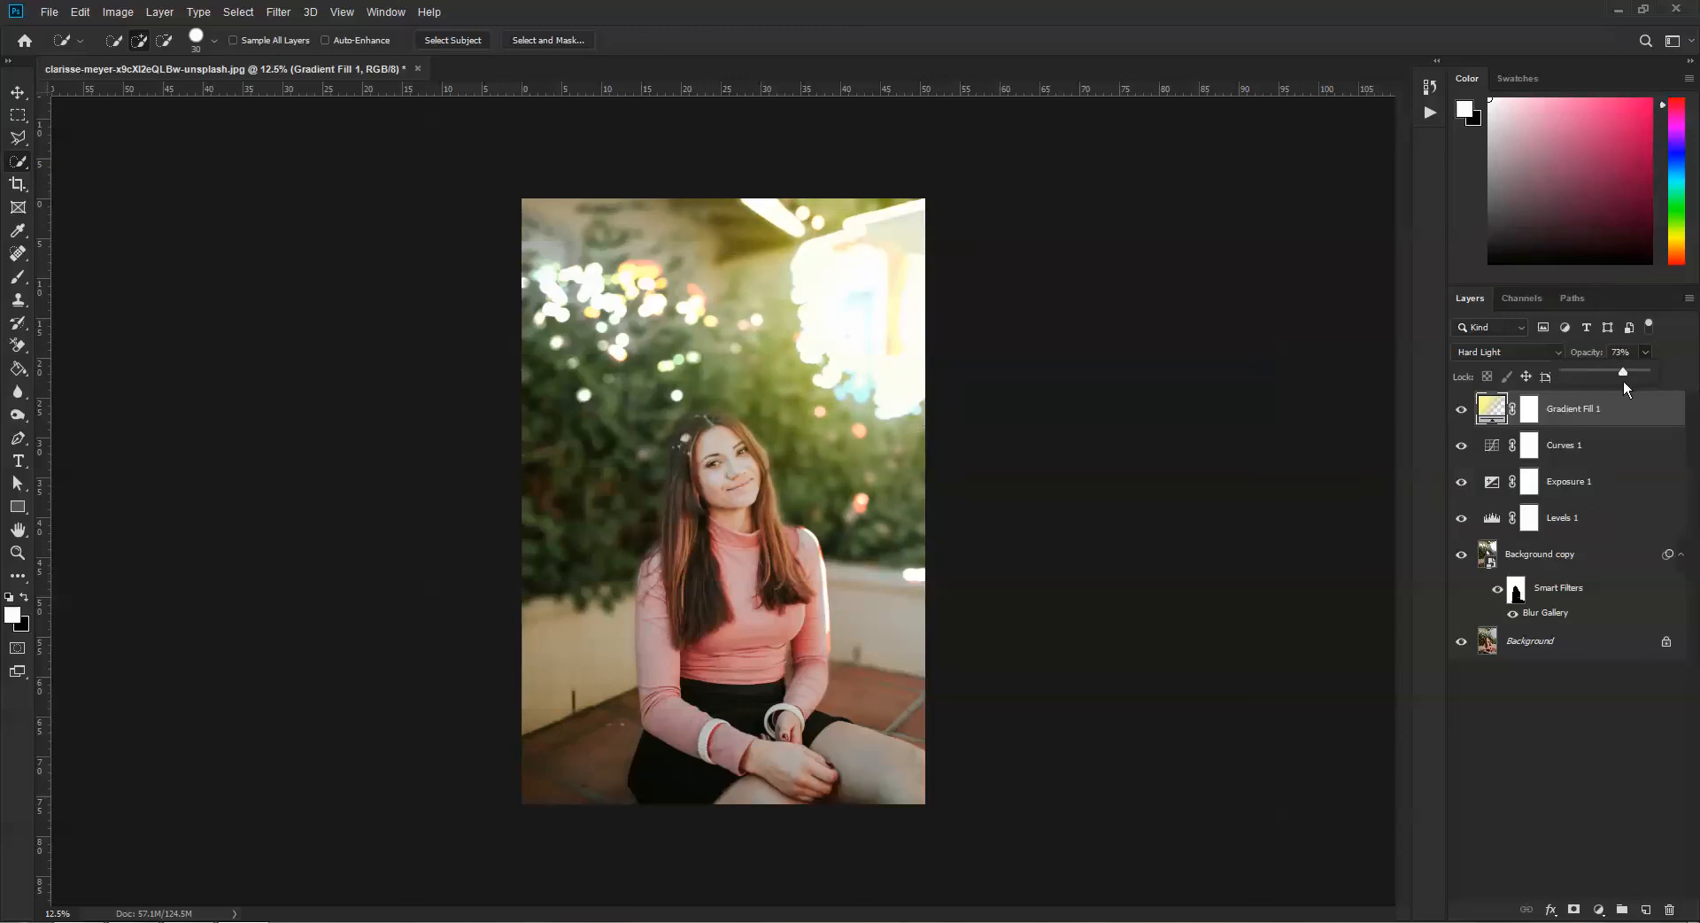
{"action": "left_click", "coordinate": [1686, 352]}
Step: Start the Lens Flare render filter on the Background copy layer
{"action": "left_click", "coordinate": [16, 94]}
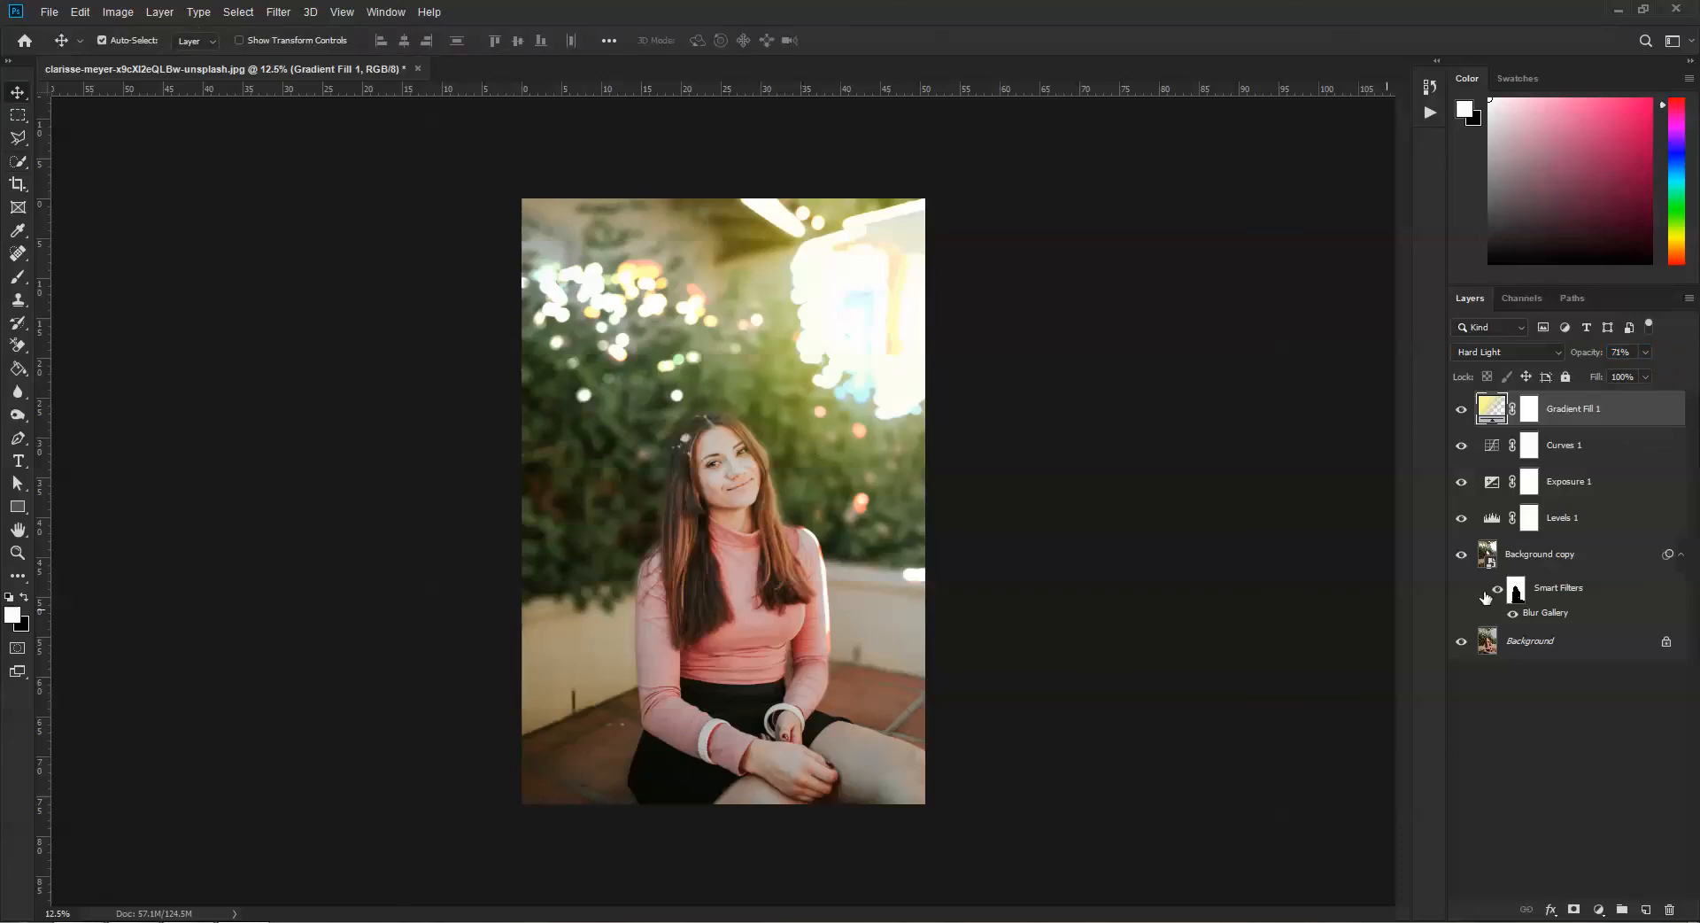
{"action": "left_click", "coordinate": [1538, 560]}
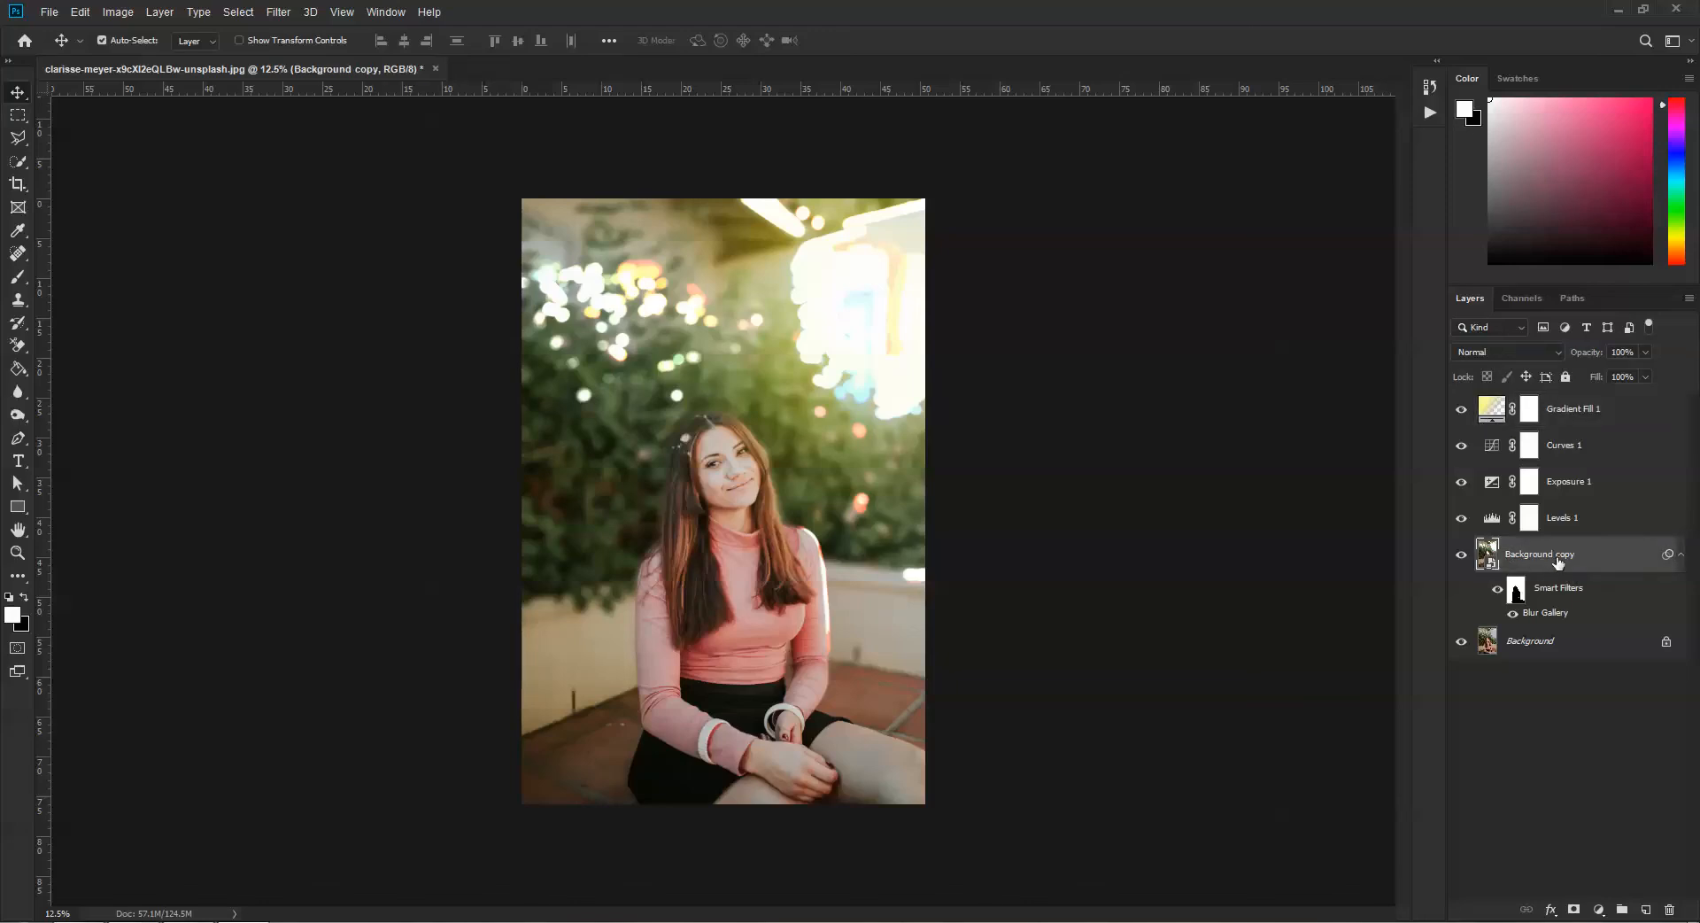
{"action": "left_click", "coordinate": [278, 12]}
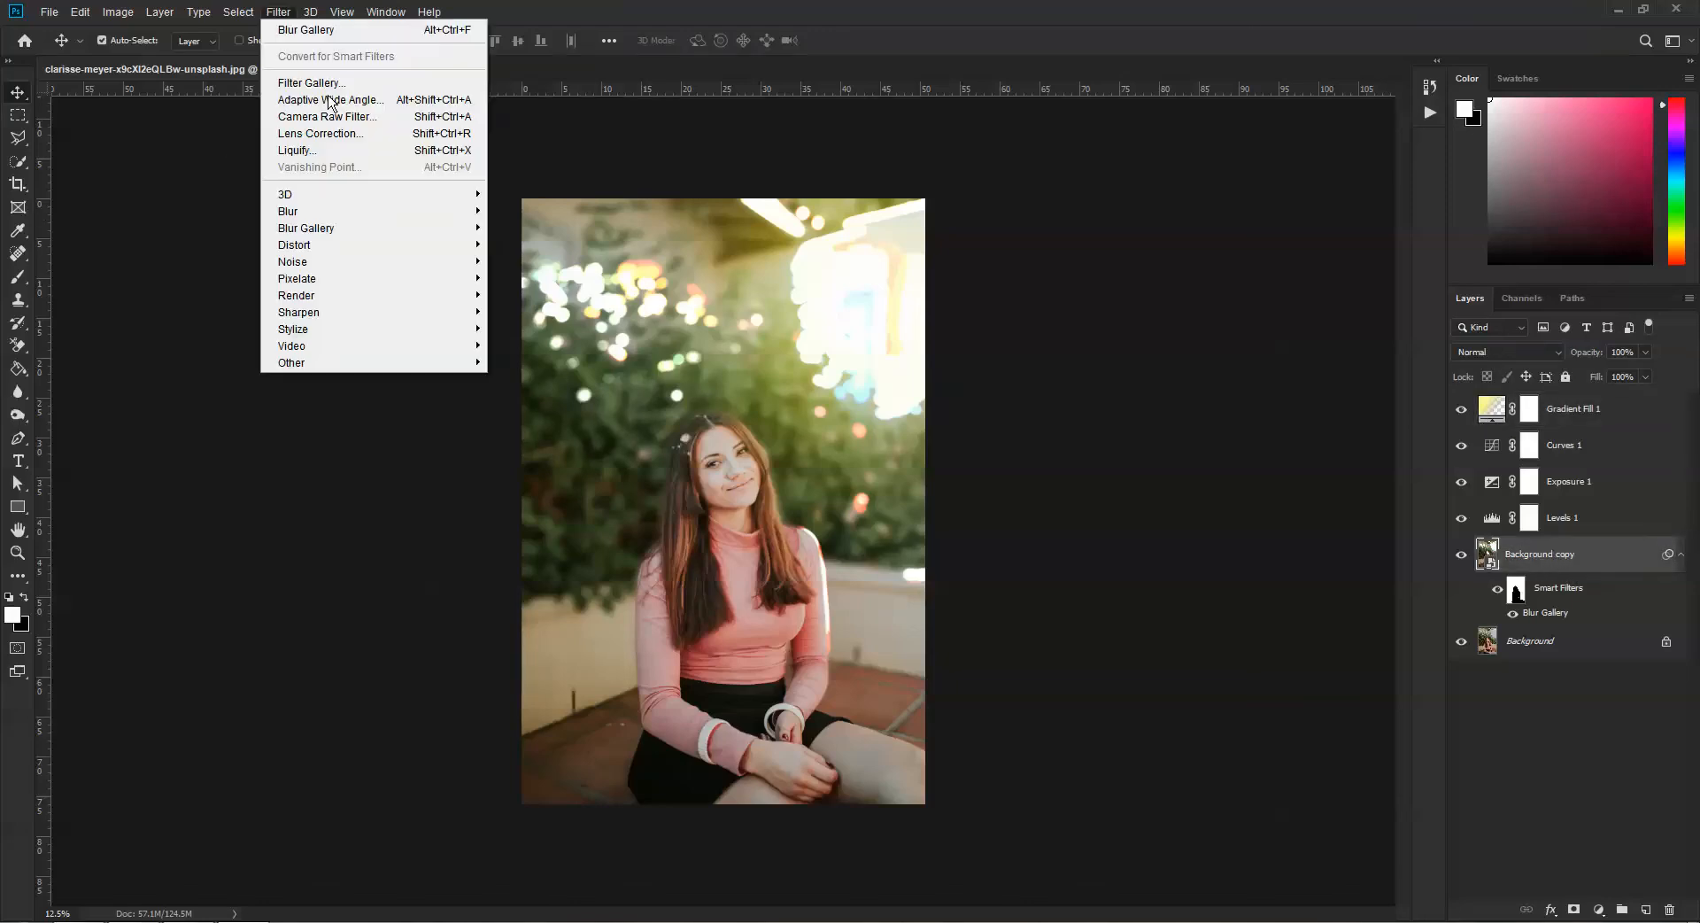
{"action": "mouse_move", "coordinate": [381, 295]}
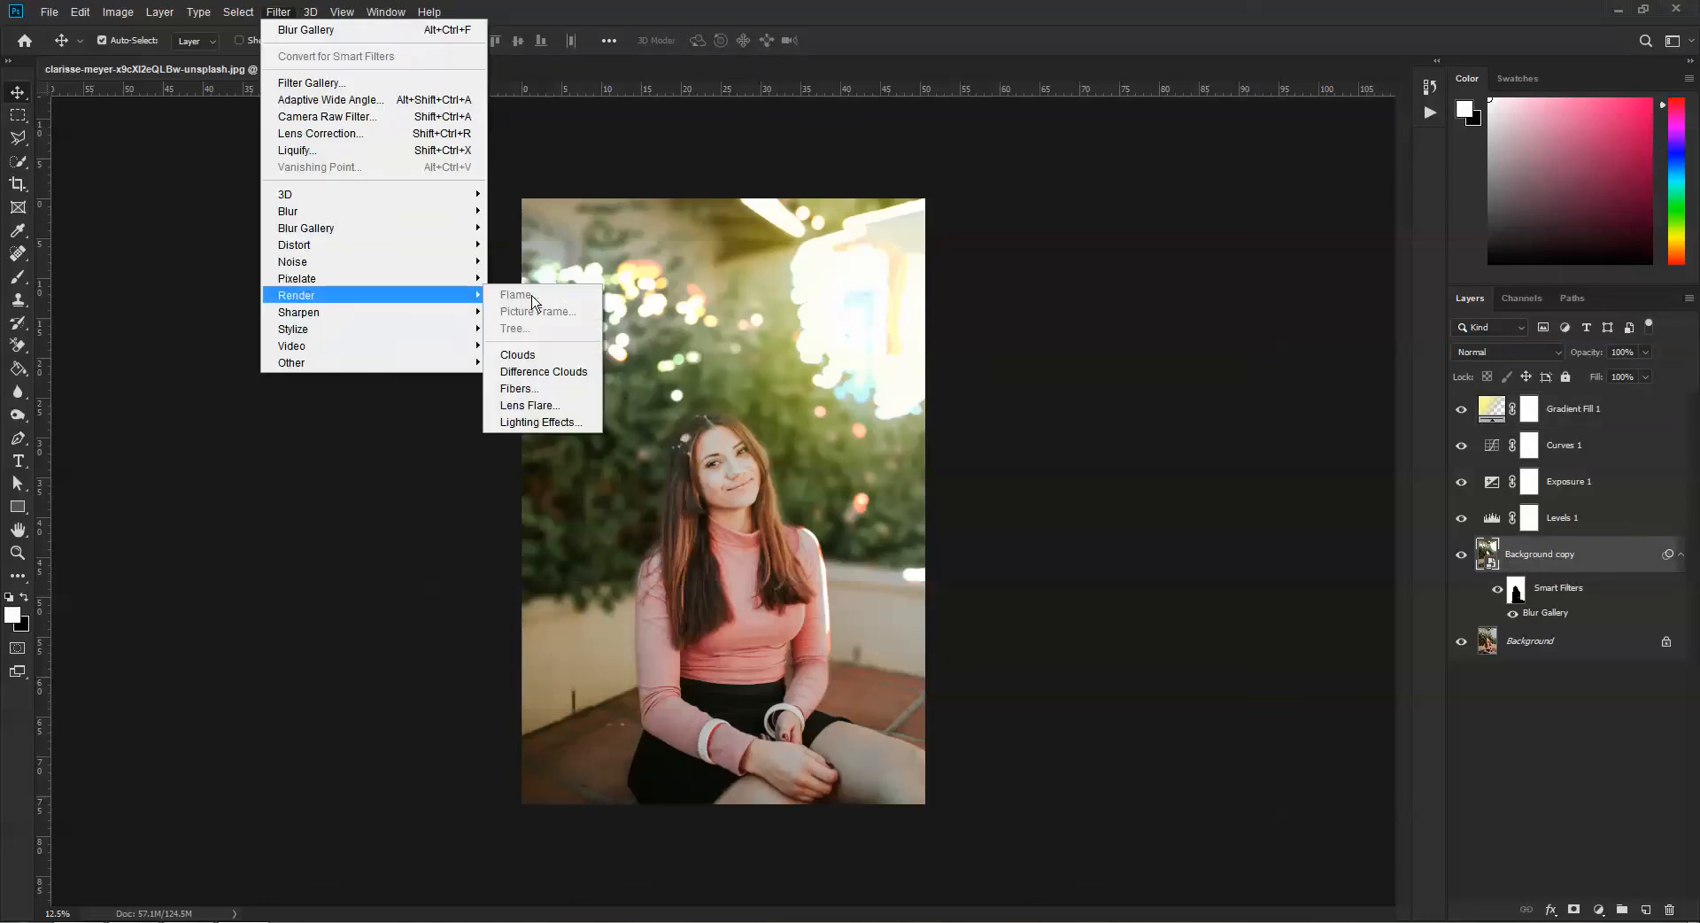
{"action": "left_click", "coordinate": [531, 406]}
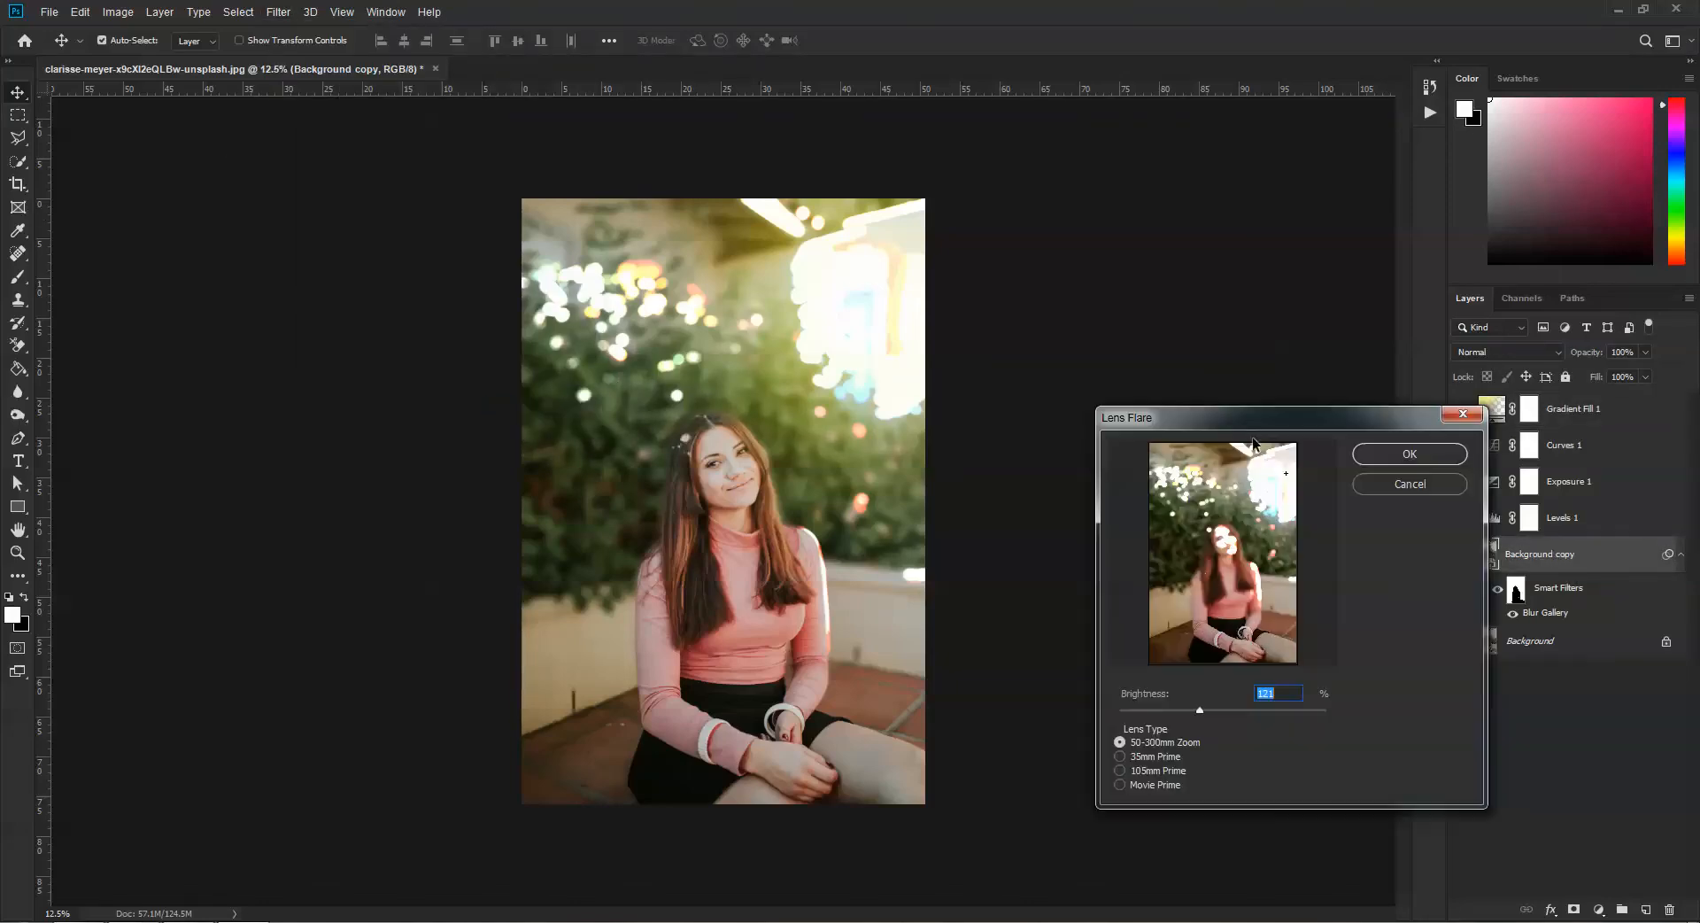
Step: Position the flare center over the bright window in the photo's upper right, set its brightness to about 128% and apply it
{"action": "left_click_drag", "start_coordinate": [1237, 427], "coordinate": [1152, 353]}
{"action": "left_click_drag", "start_coordinate": [1201, 409], "coordinate": [1187, 460]}
{"action": "left_click_drag", "start_coordinate": [1114, 635], "coordinate": [1118, 636]}
{"action": "left_click_drag", "start_coordinate": [1193, 464], "coordinate": [1196, 431]}
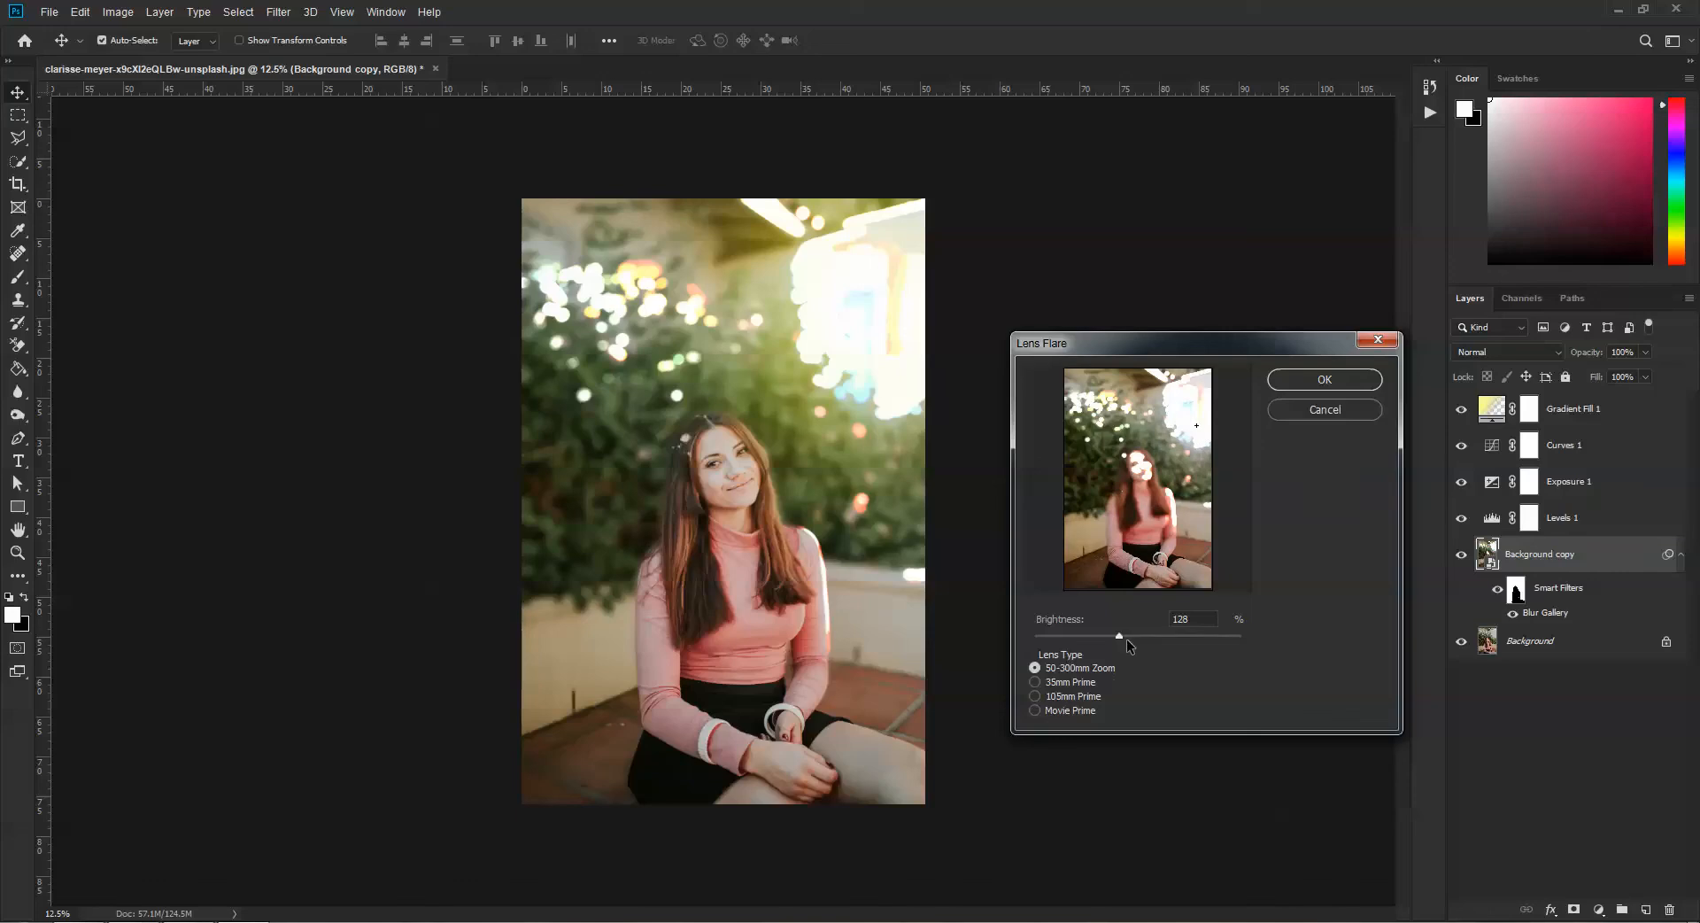
{"action": "left_click_drag", "start_coordinate": [1121, 636], "coordinate": [1119, 637]}
{"action": "left_click", "coordinate": [1198, 432]}
{"action": "left_click", "coordinate": [1291, 391]}
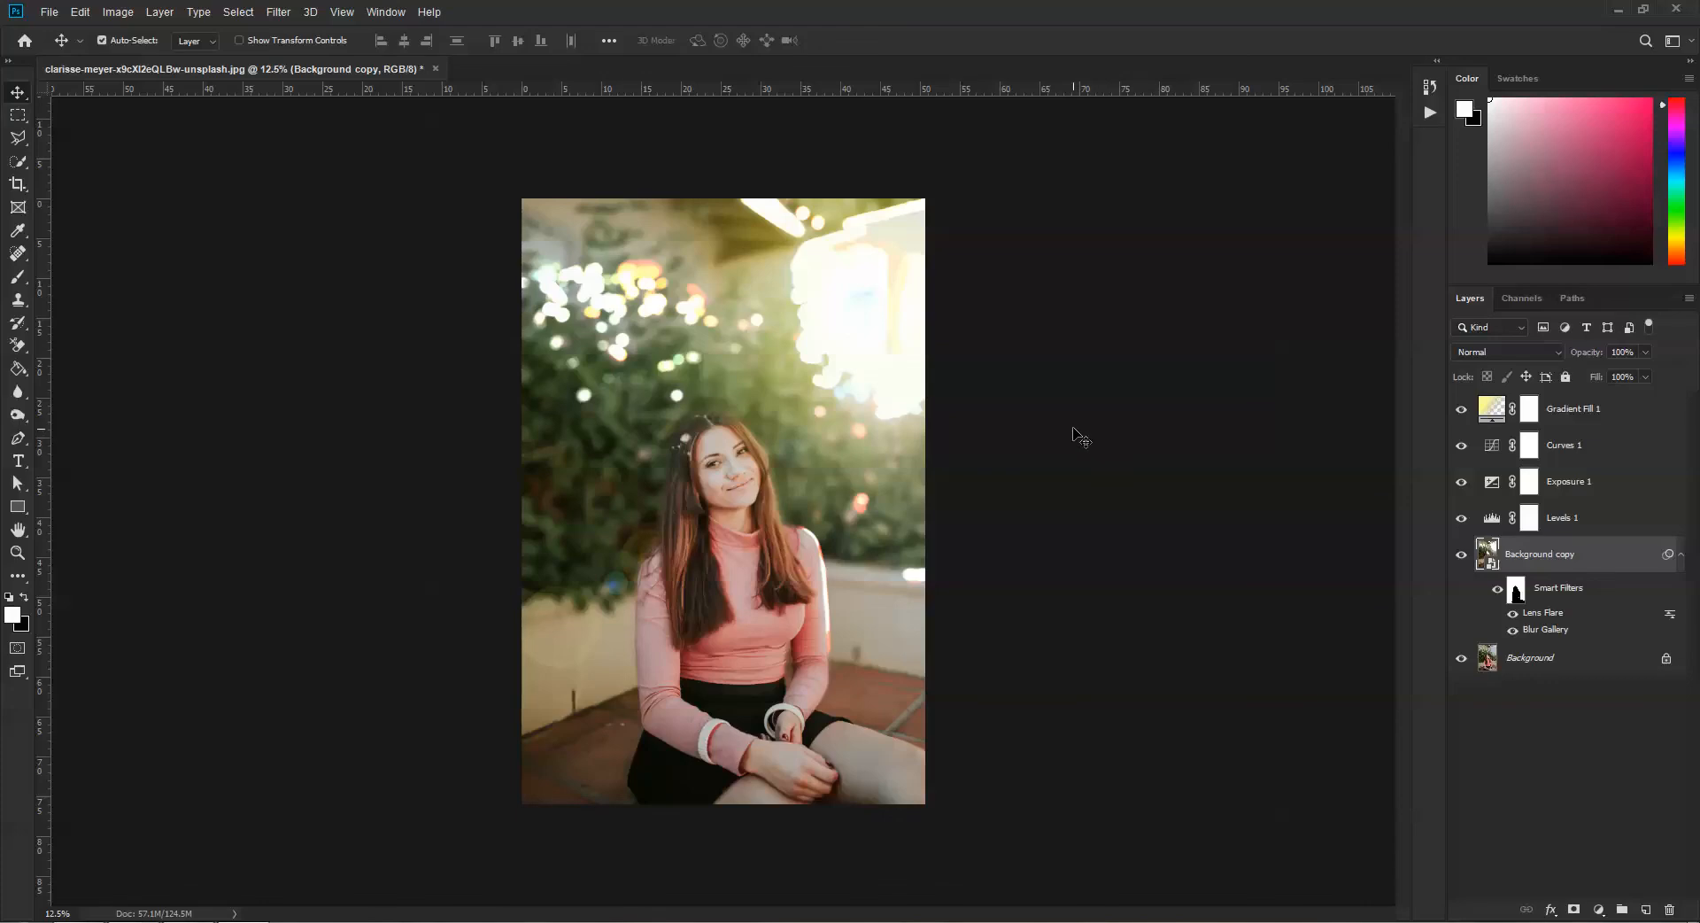
Step: Reduce the opacity of the Gradient Fill 1 layer to about 41%
{"action": "key", "text": "ctrl+plus"}
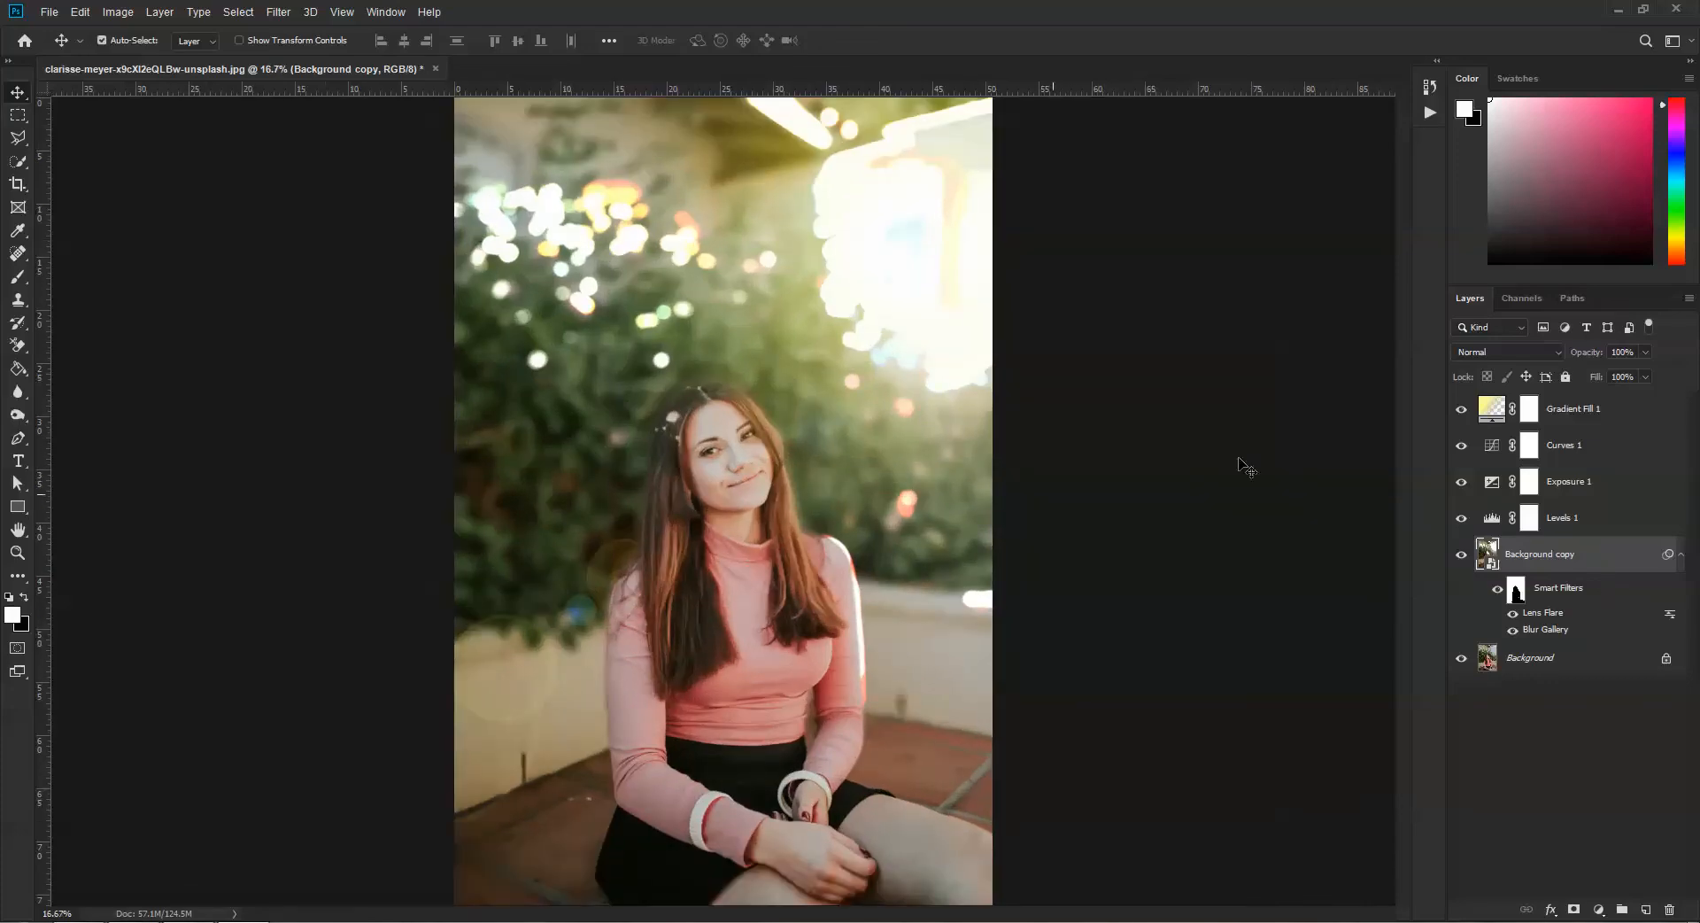
{"action": "left_click", "coordinate": [1585, 413]}
{"action": "left_click", "coordinate": [1645, 353]}
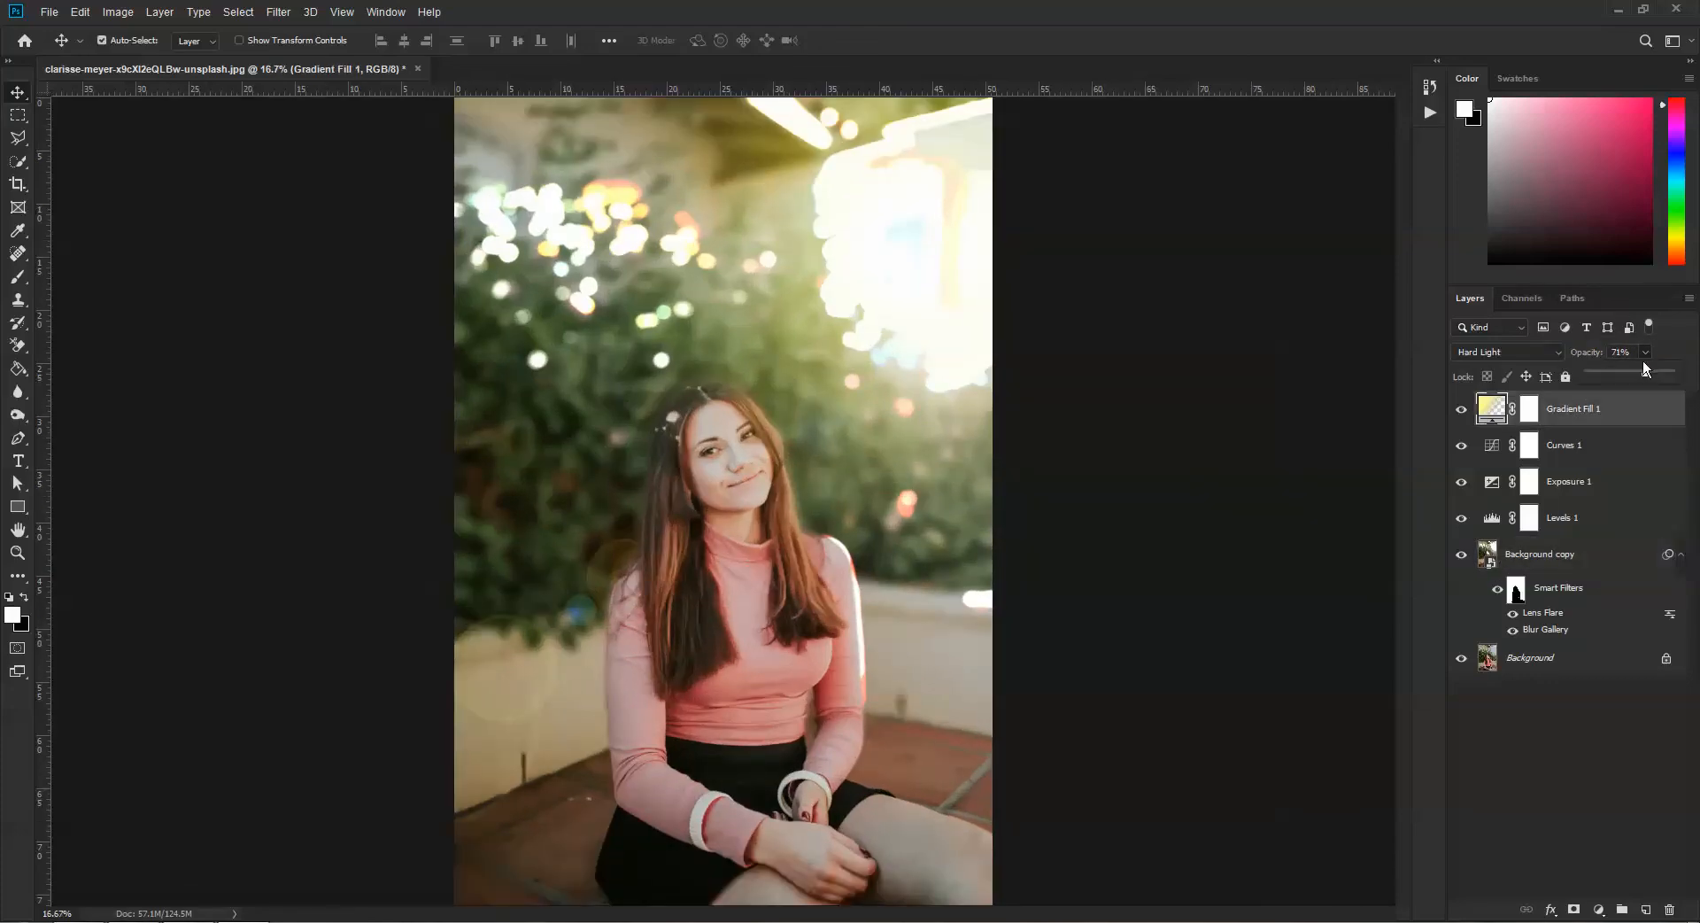
{"action": "left_click_drag", "start_coordinate": [1645, 370], "coordinate": [1628, 378]}
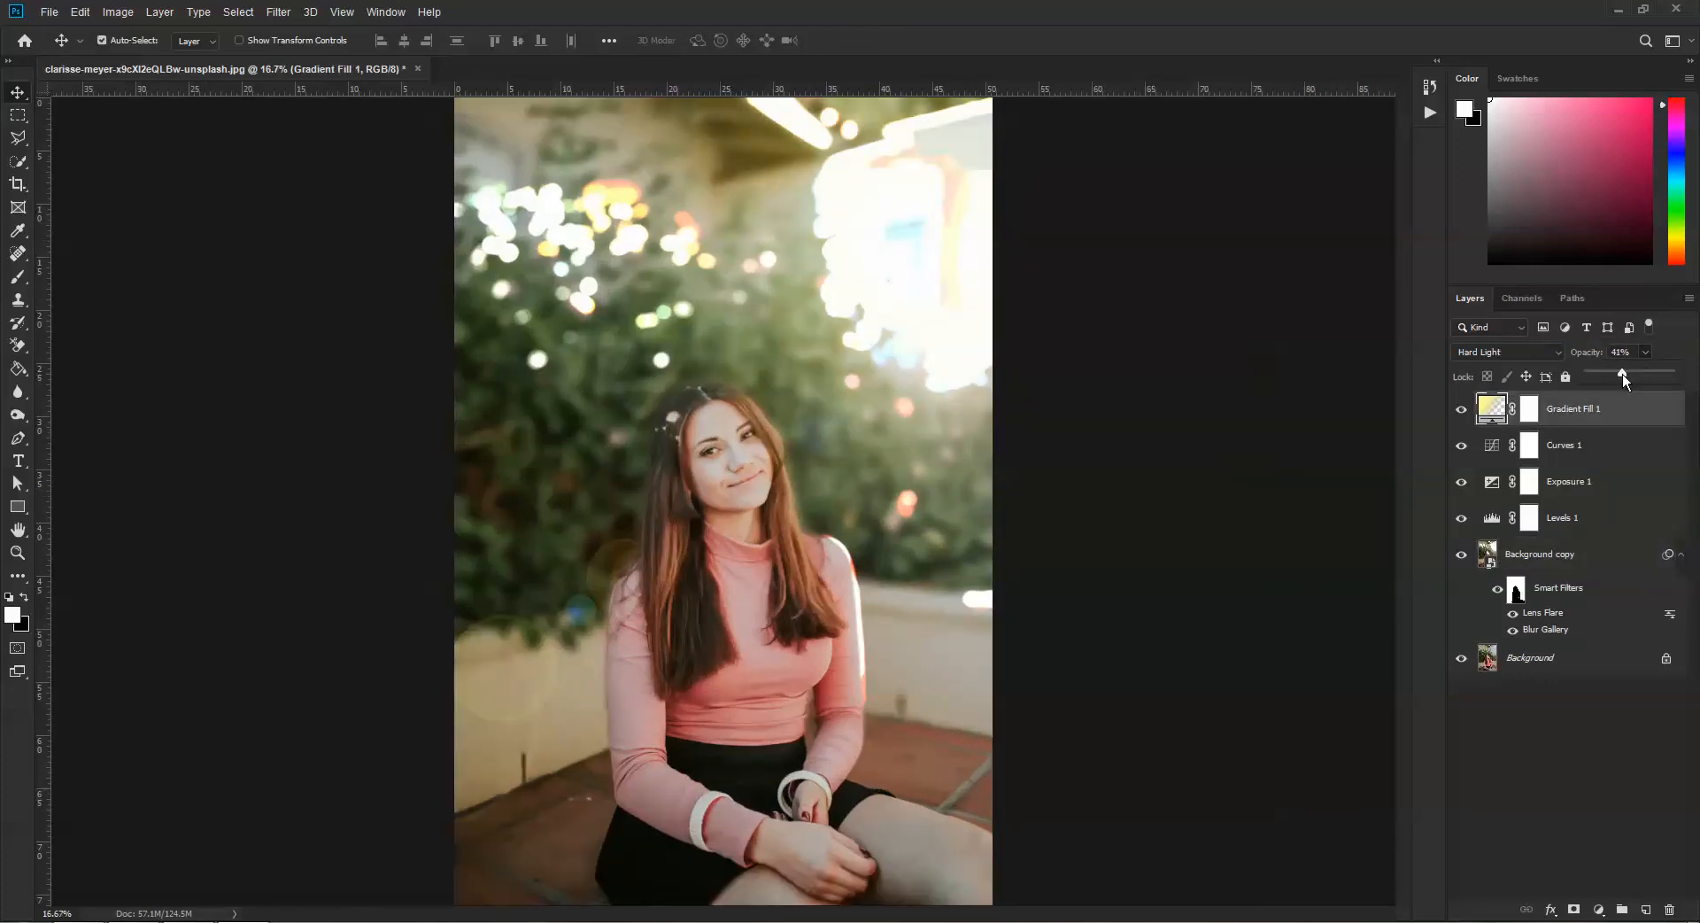
{"action": "left_click", "coordinate": [1605, 454]}
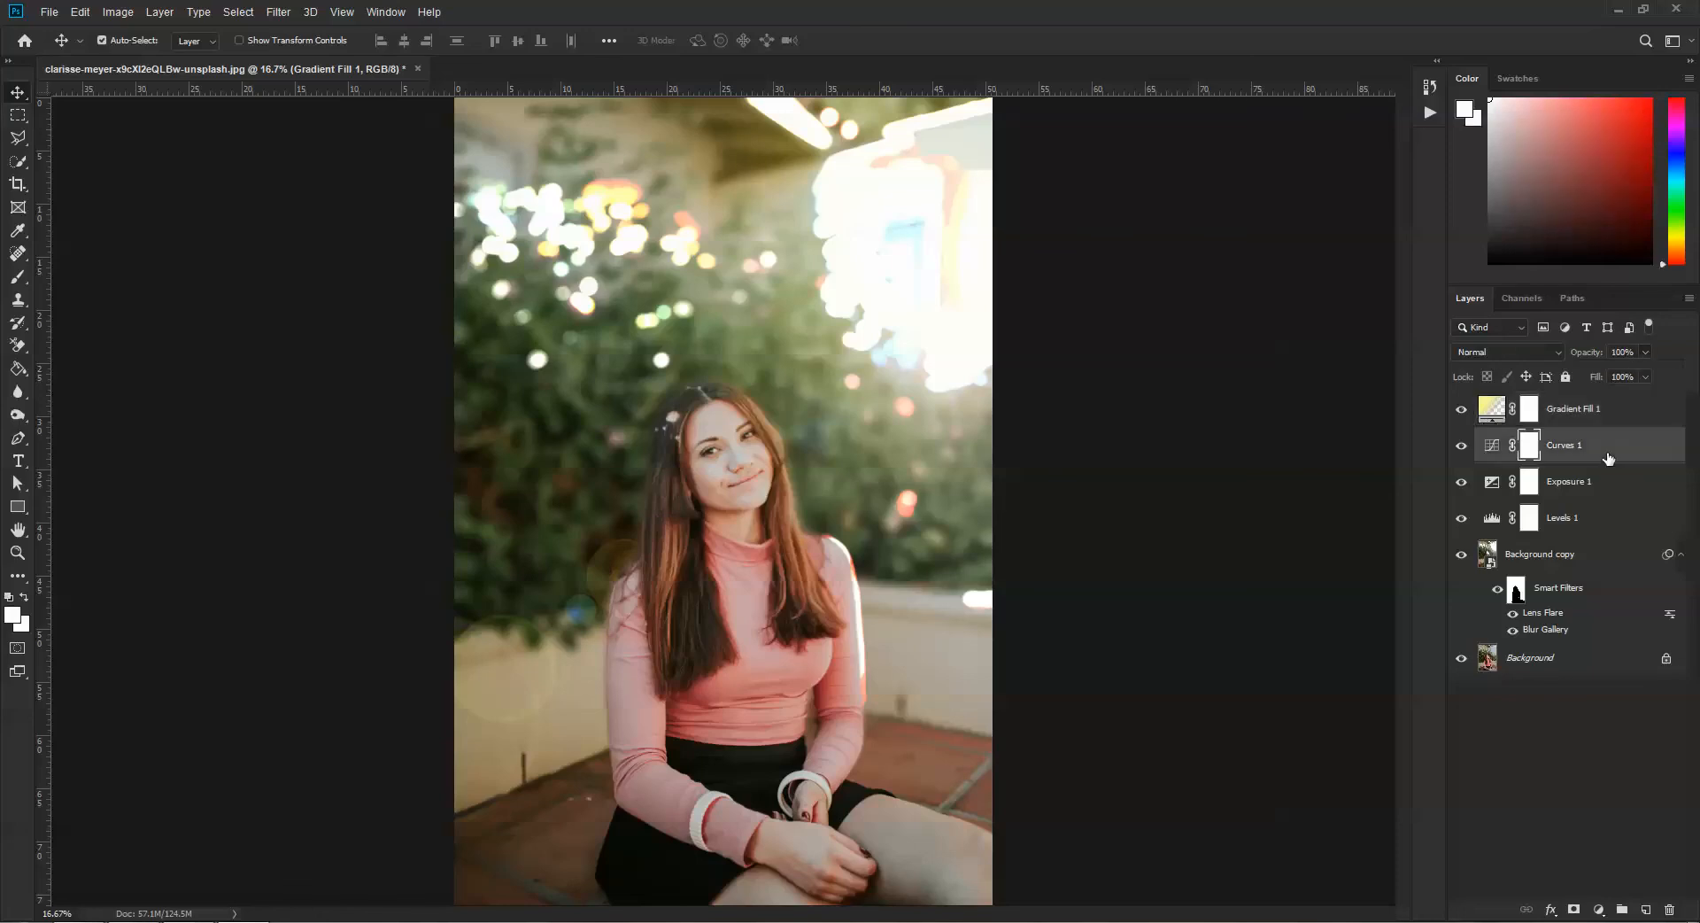
Step: Create a layer group and move all layers from Gradient Fill 1 down to Background copy into it, then collapse it
{"action": "key", "text": "ctrl+minus"}
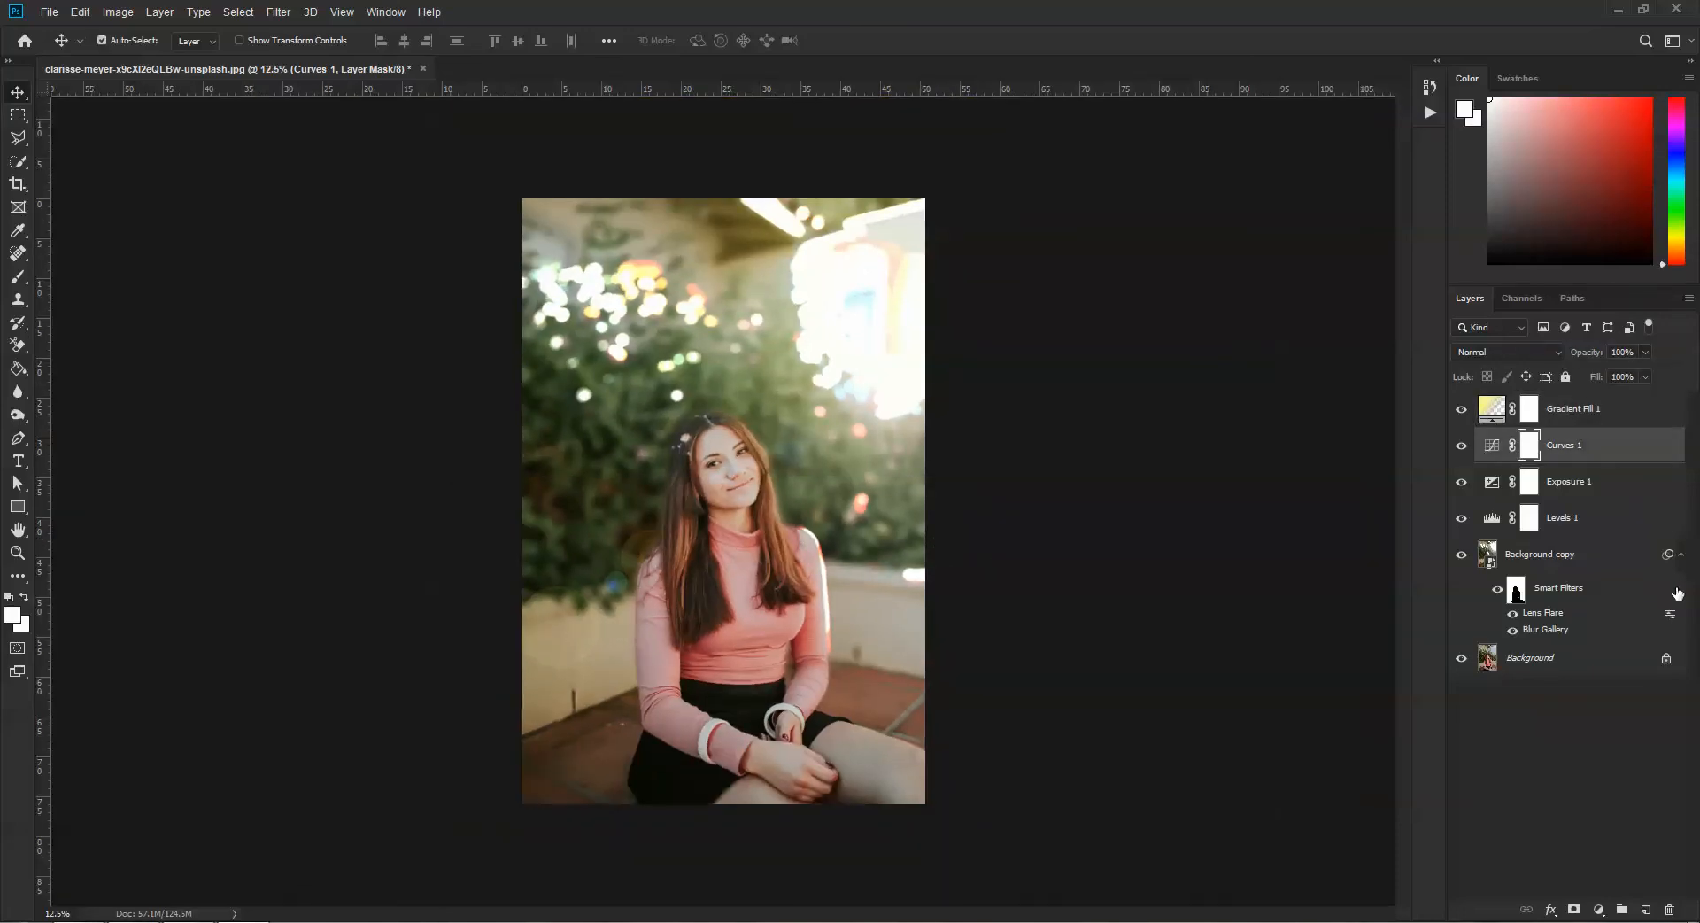
{"action": "left_click", "coordinate": [1681, 554]}
{"action": "left_click", "coordinate": [1630, 549]}
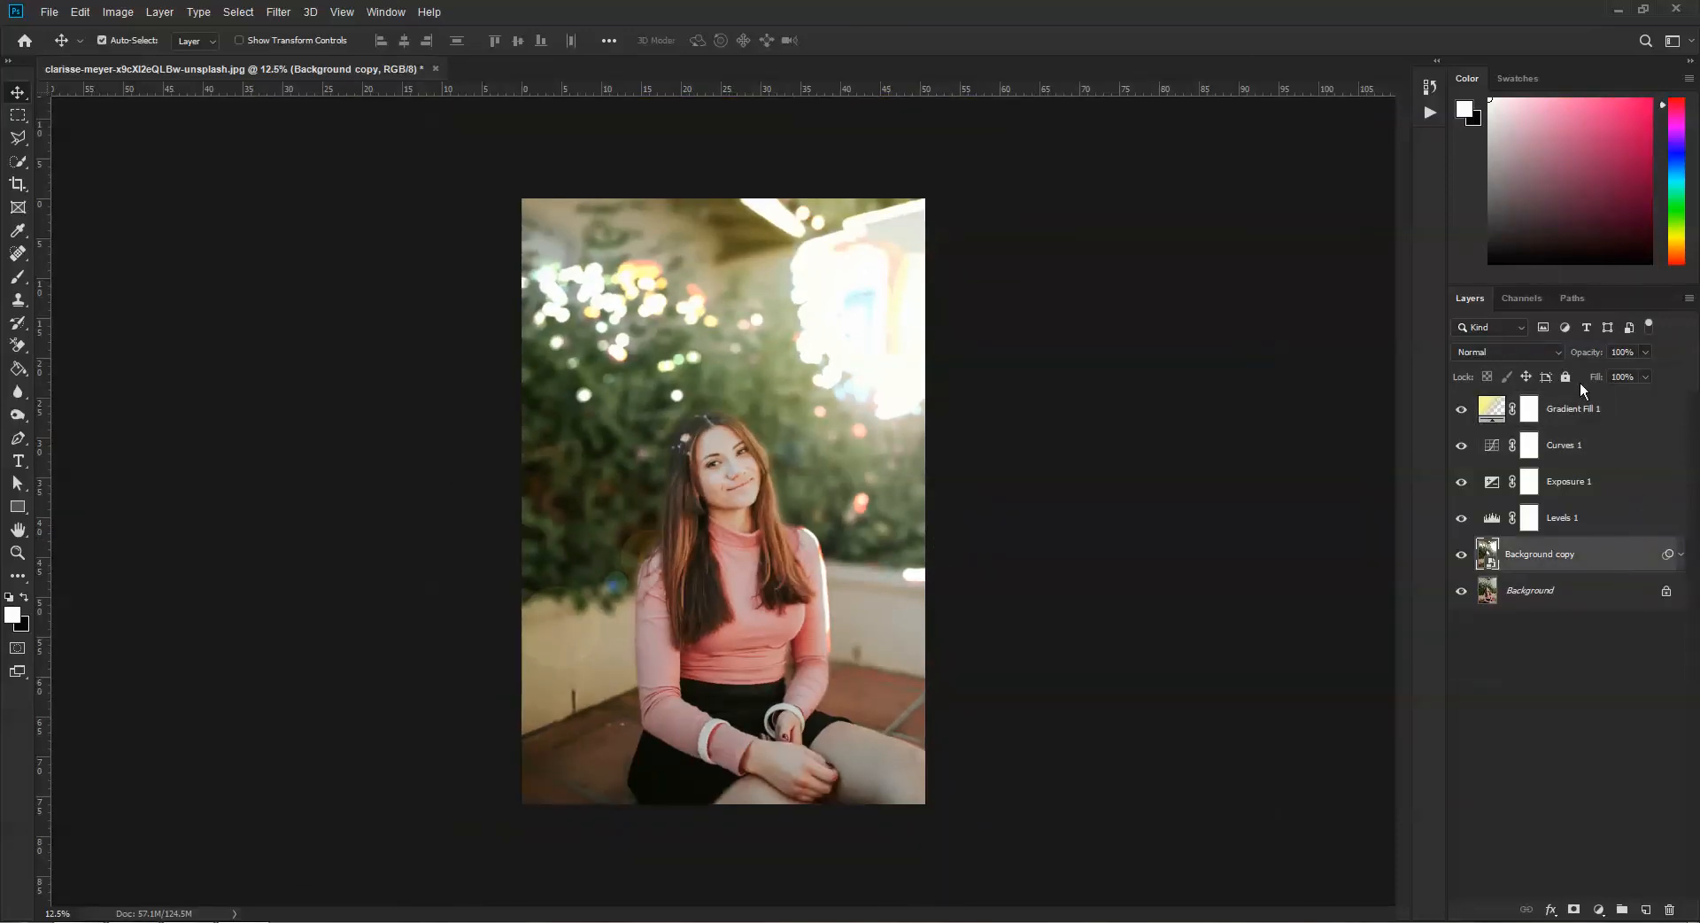
{"action": "left_click", "coordinate": [1581, 409]}
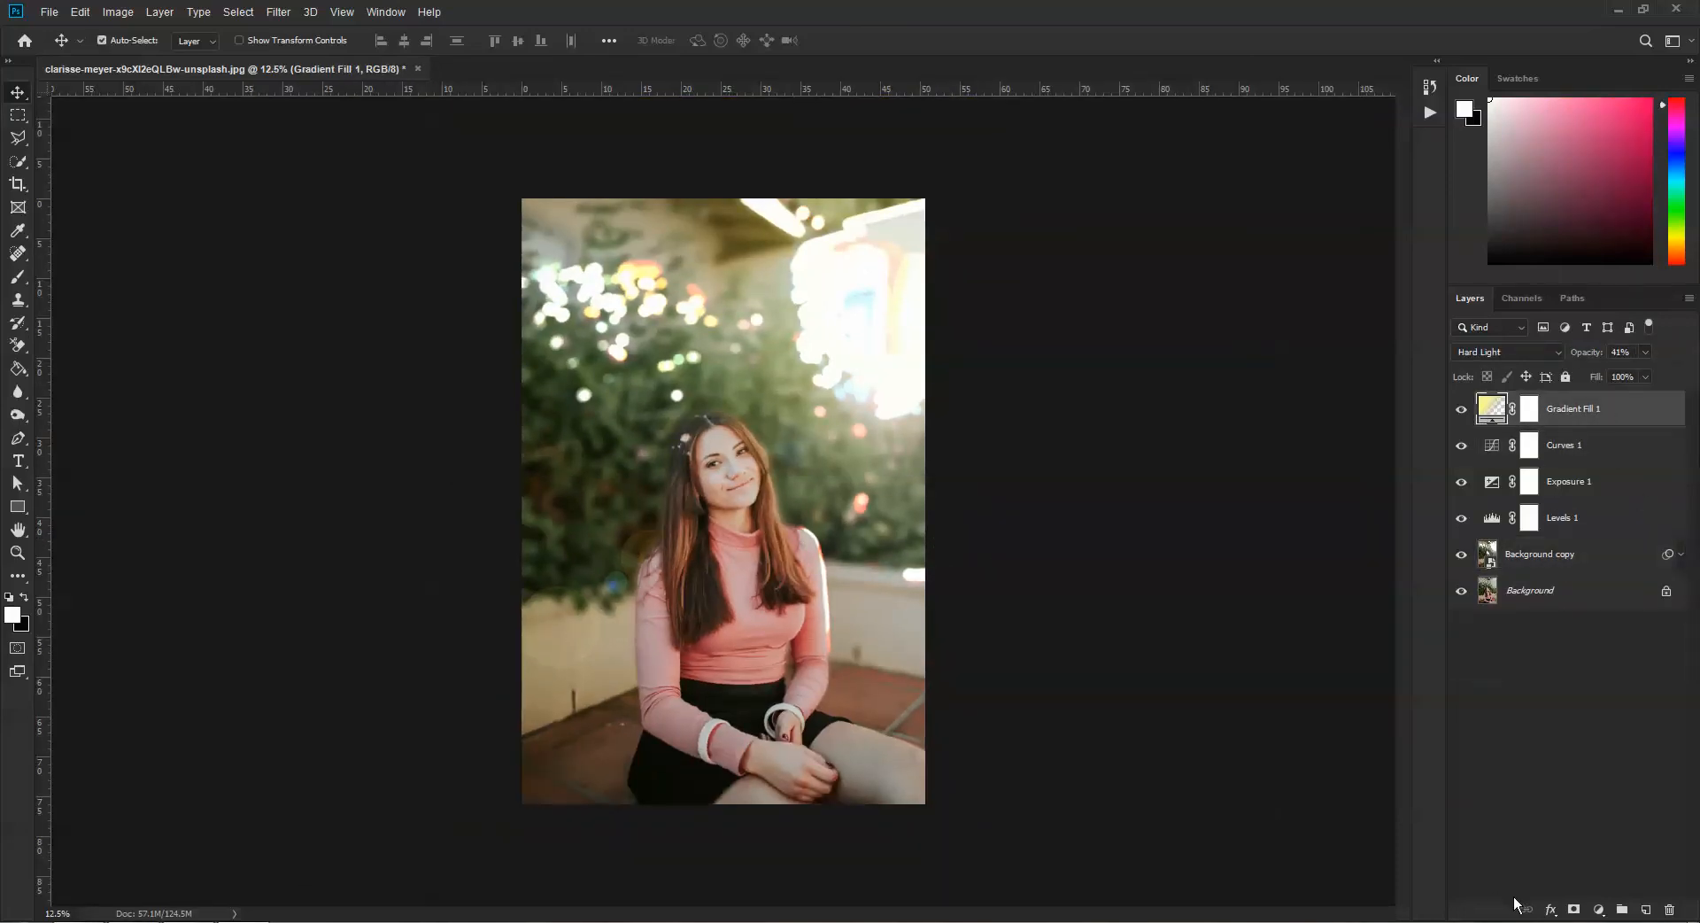
{"action": "left_click", "coordinate": [1621, 909]}
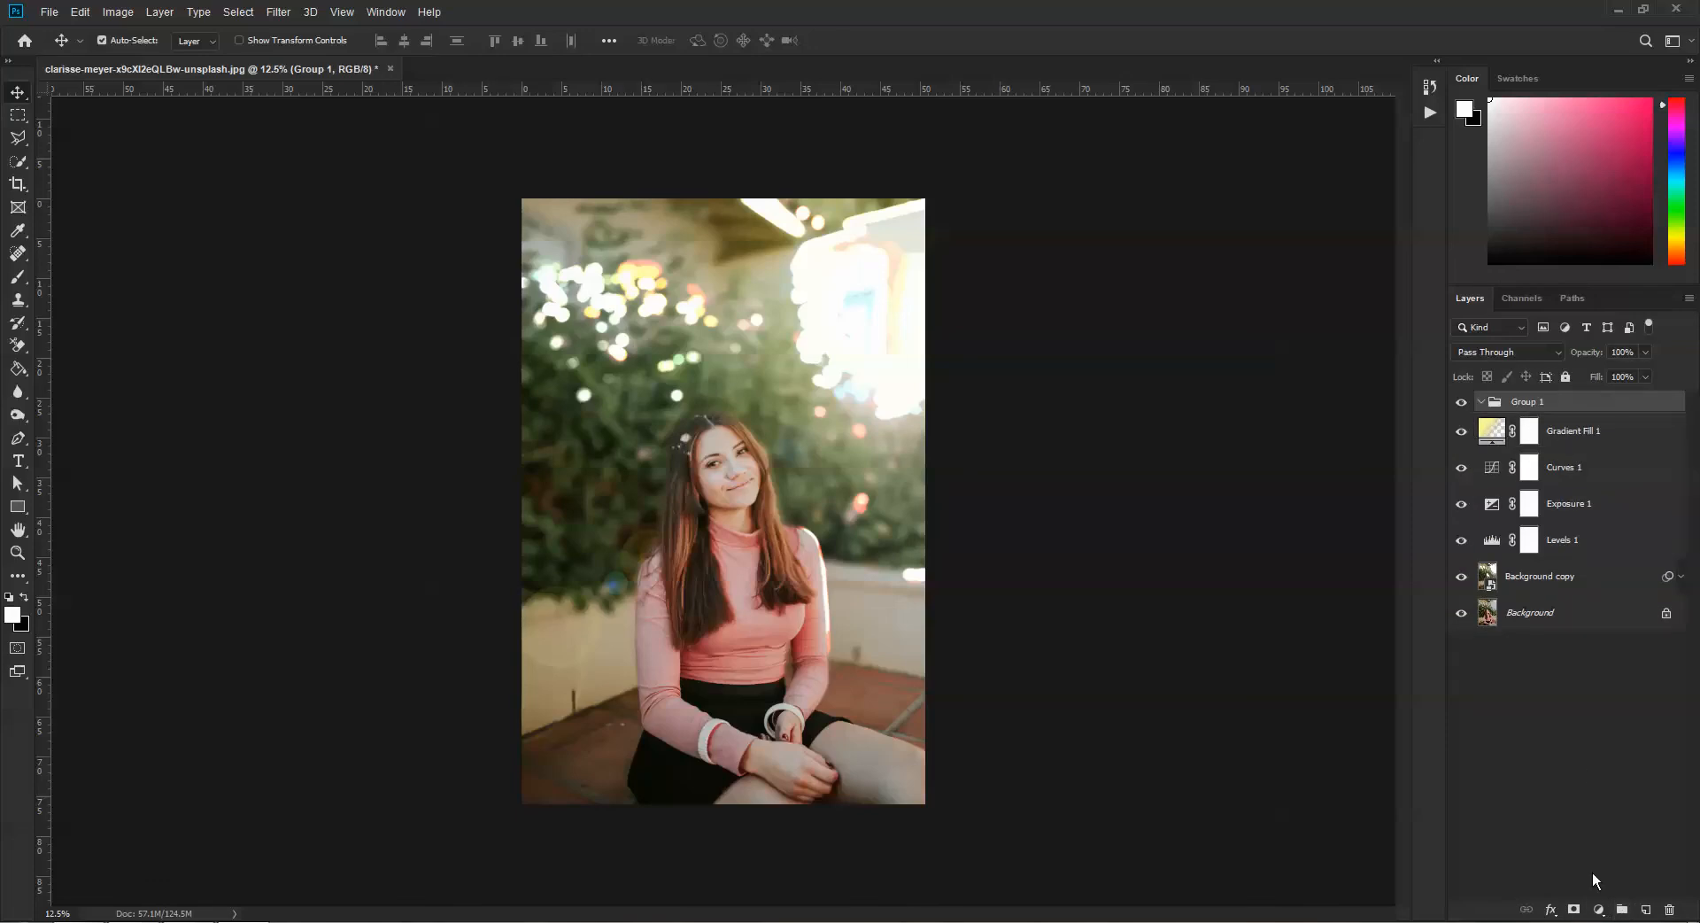
{"action": "left_click", "coordinate": [1594, 434]}
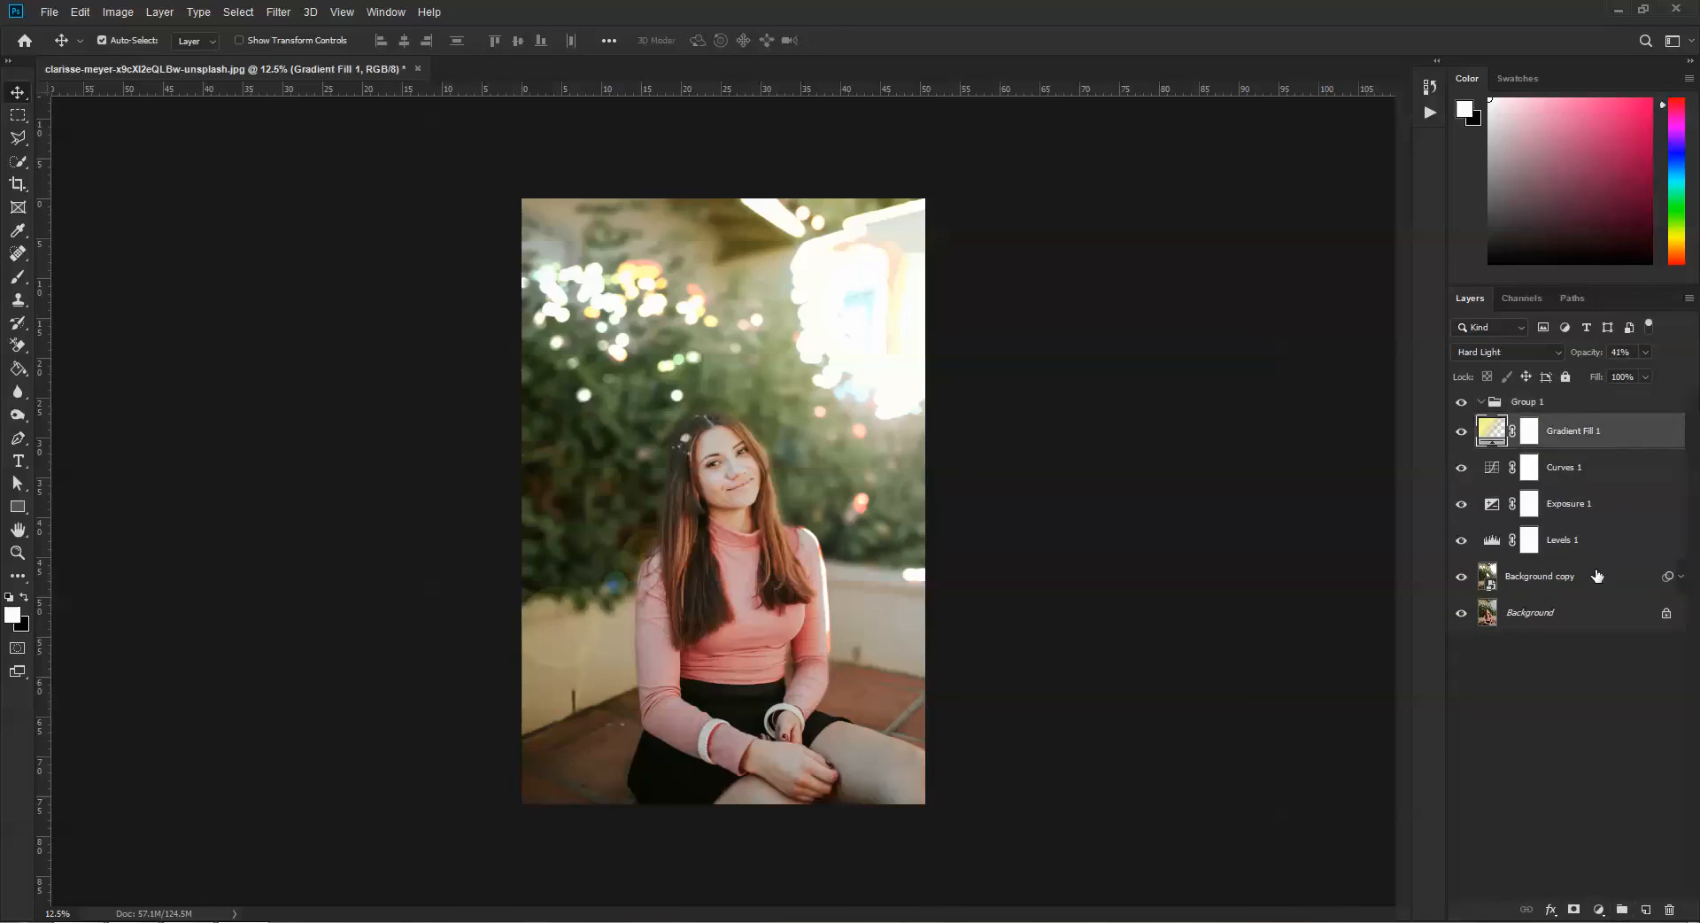
{"action": "left_click", "coordinate": [1596, 576], "text": "shift"}
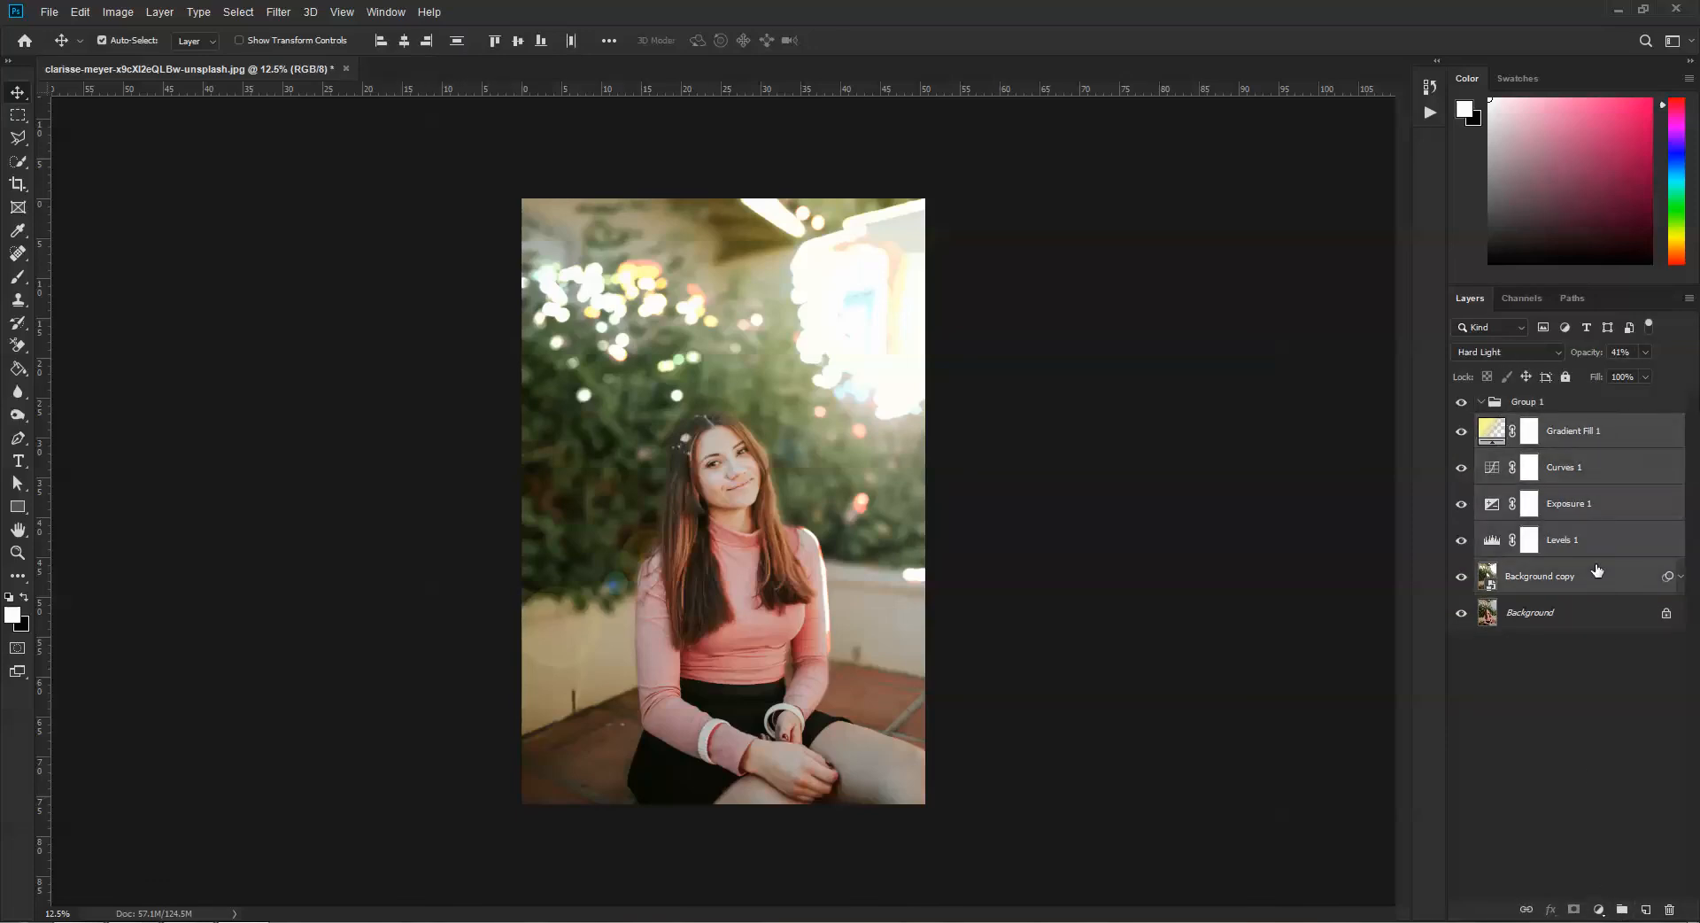
{"action": "left_click_drag", "start_coordinate": [1565, 431], "coordinate": [1502, 401]}
{"action": "left_click", "coordinate": [1482, 403]}
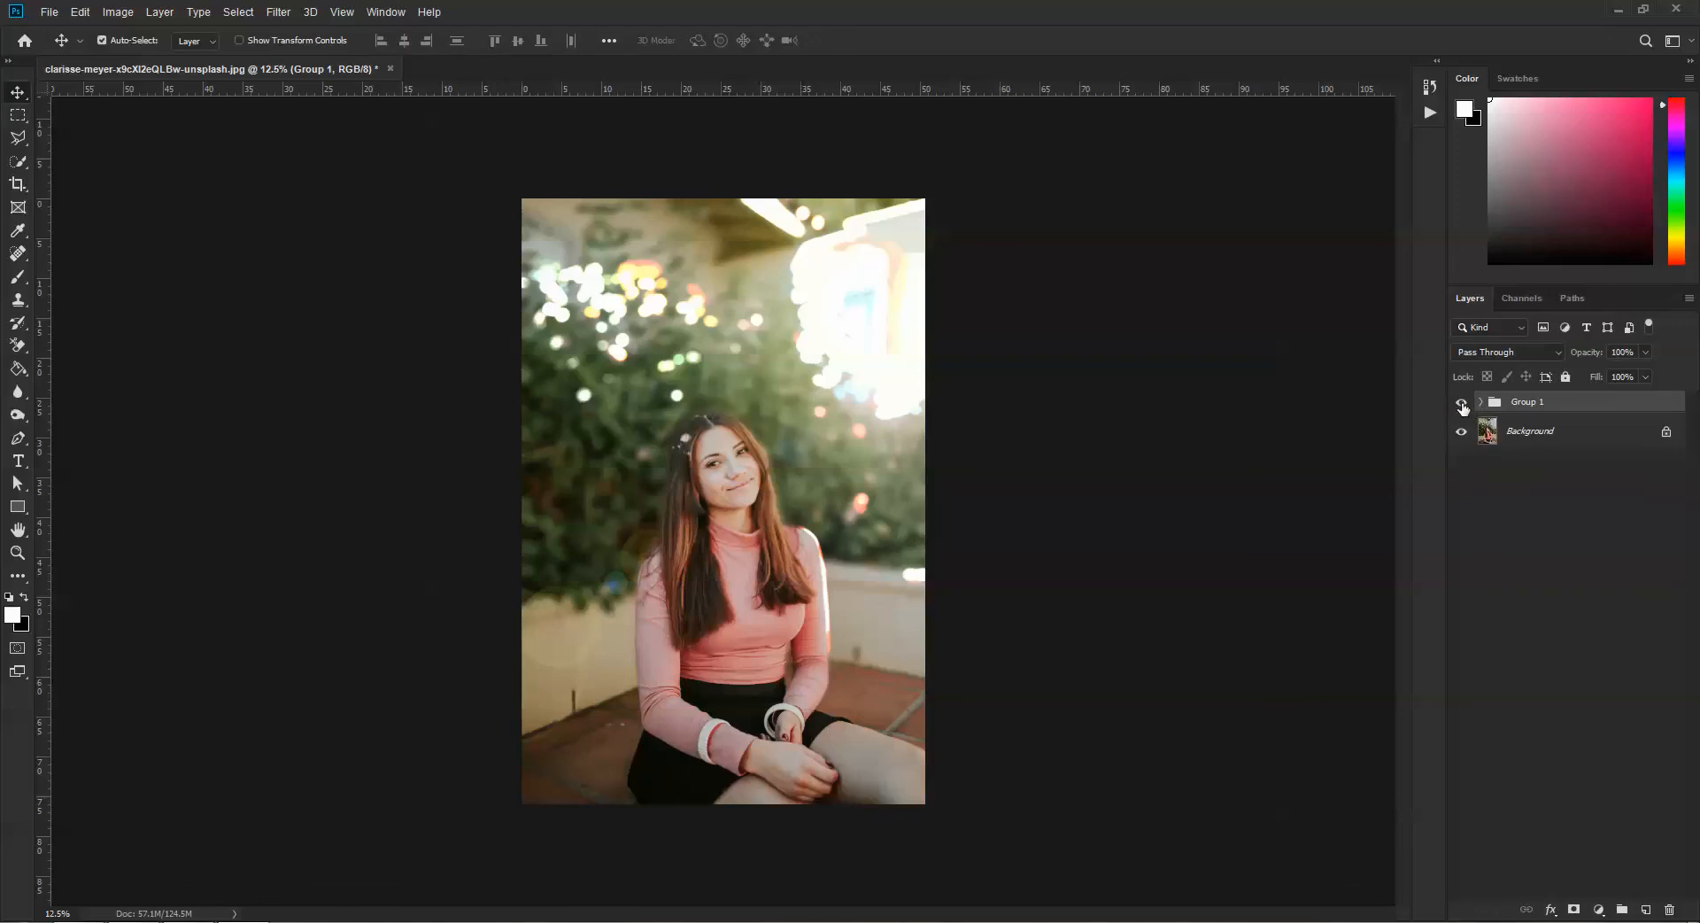
Step: Toggle the visibility of Group 1 to compare the edited portrait with the original photo
{"action": "left_click", "coordinate": [1462, 405]}
{"action": "left_click", "coordinate": [1462, 405]}
{"action": "left_click", "coordinate": [1462, 405]}
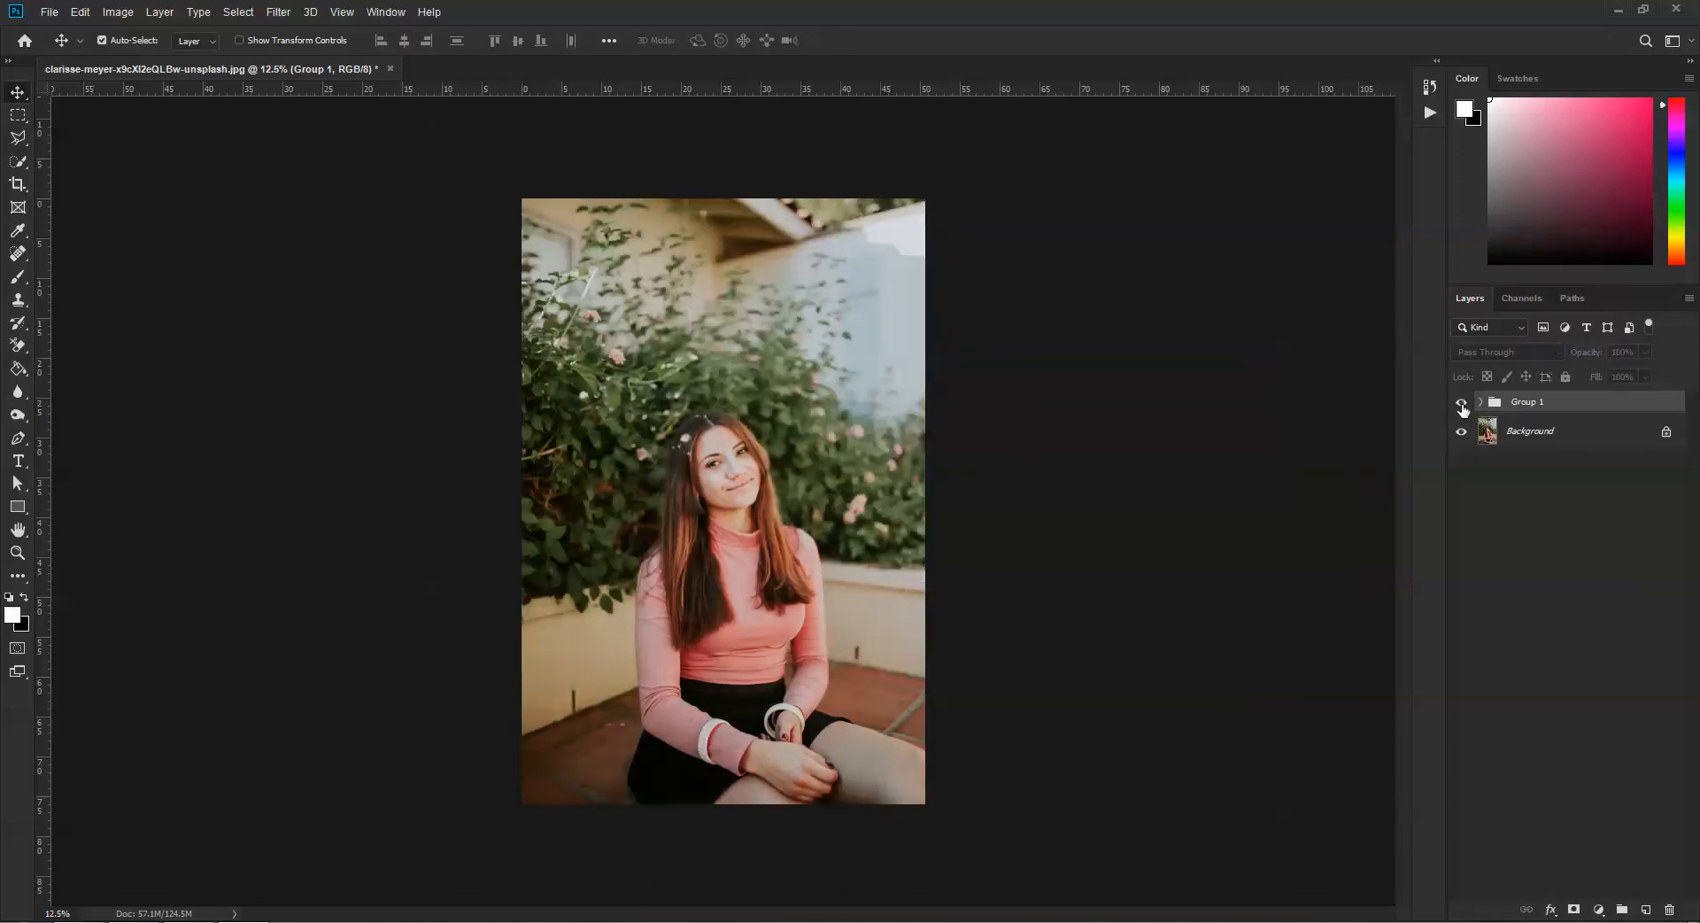
{"action": "left_click", "coordinate": [1462, 404]}
{"action": "left_click", "coordinate": [1462, 405]}
{"action": "left_click", "coordinate": [1461, 405]}
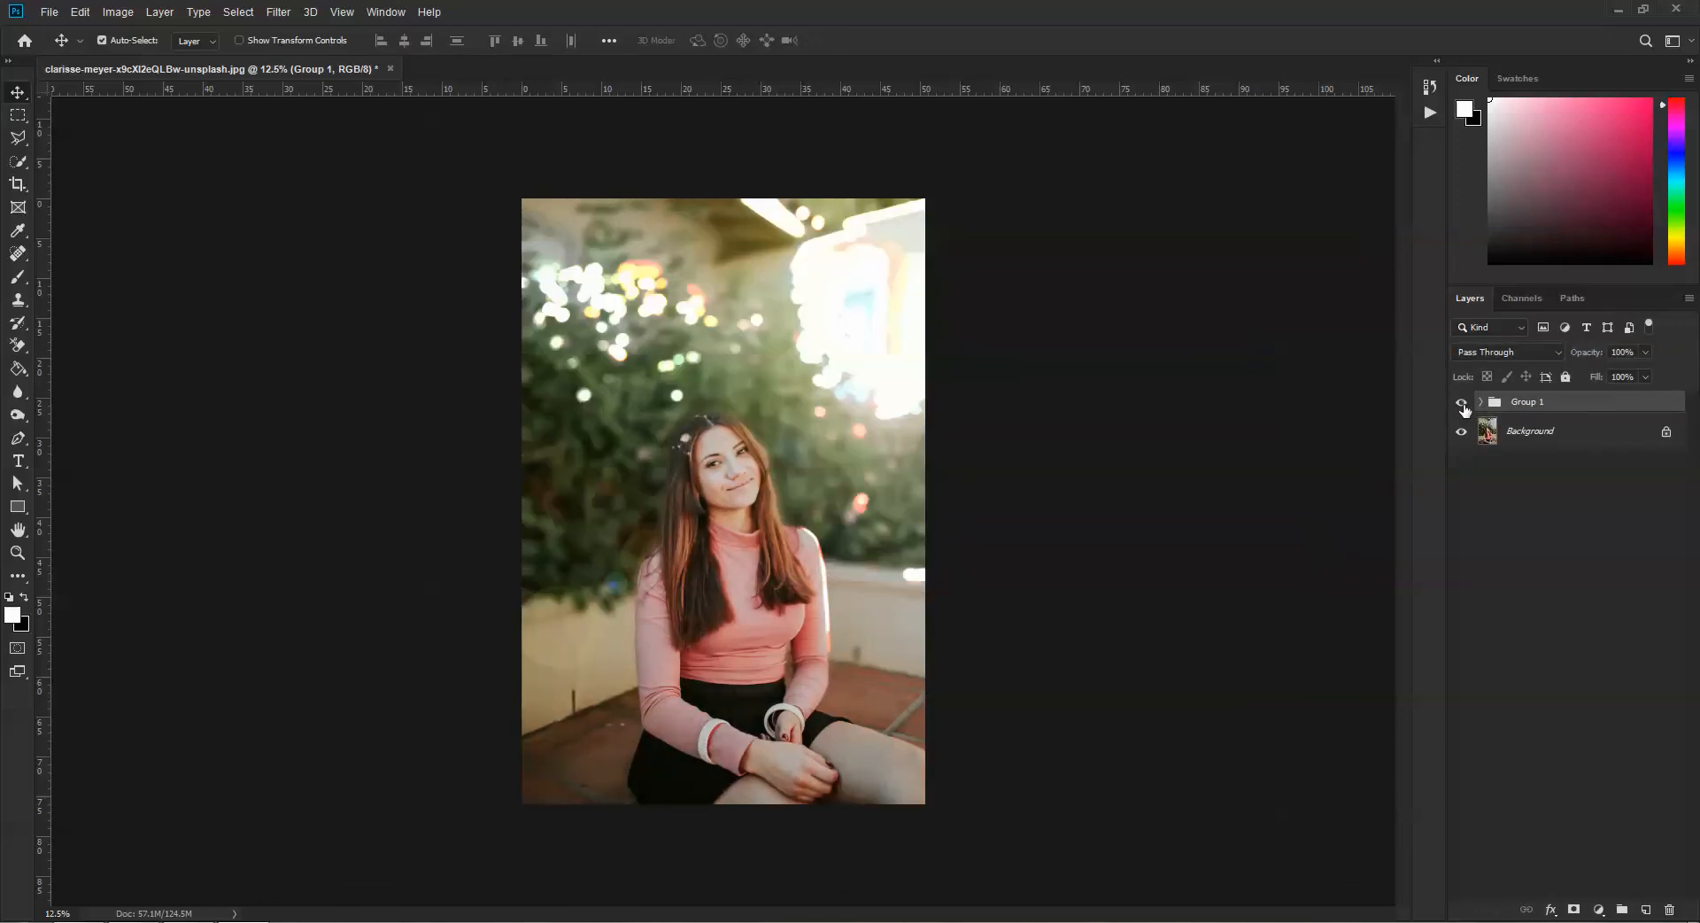
{"action": "left_click", "coordinate": [1481, 403]}
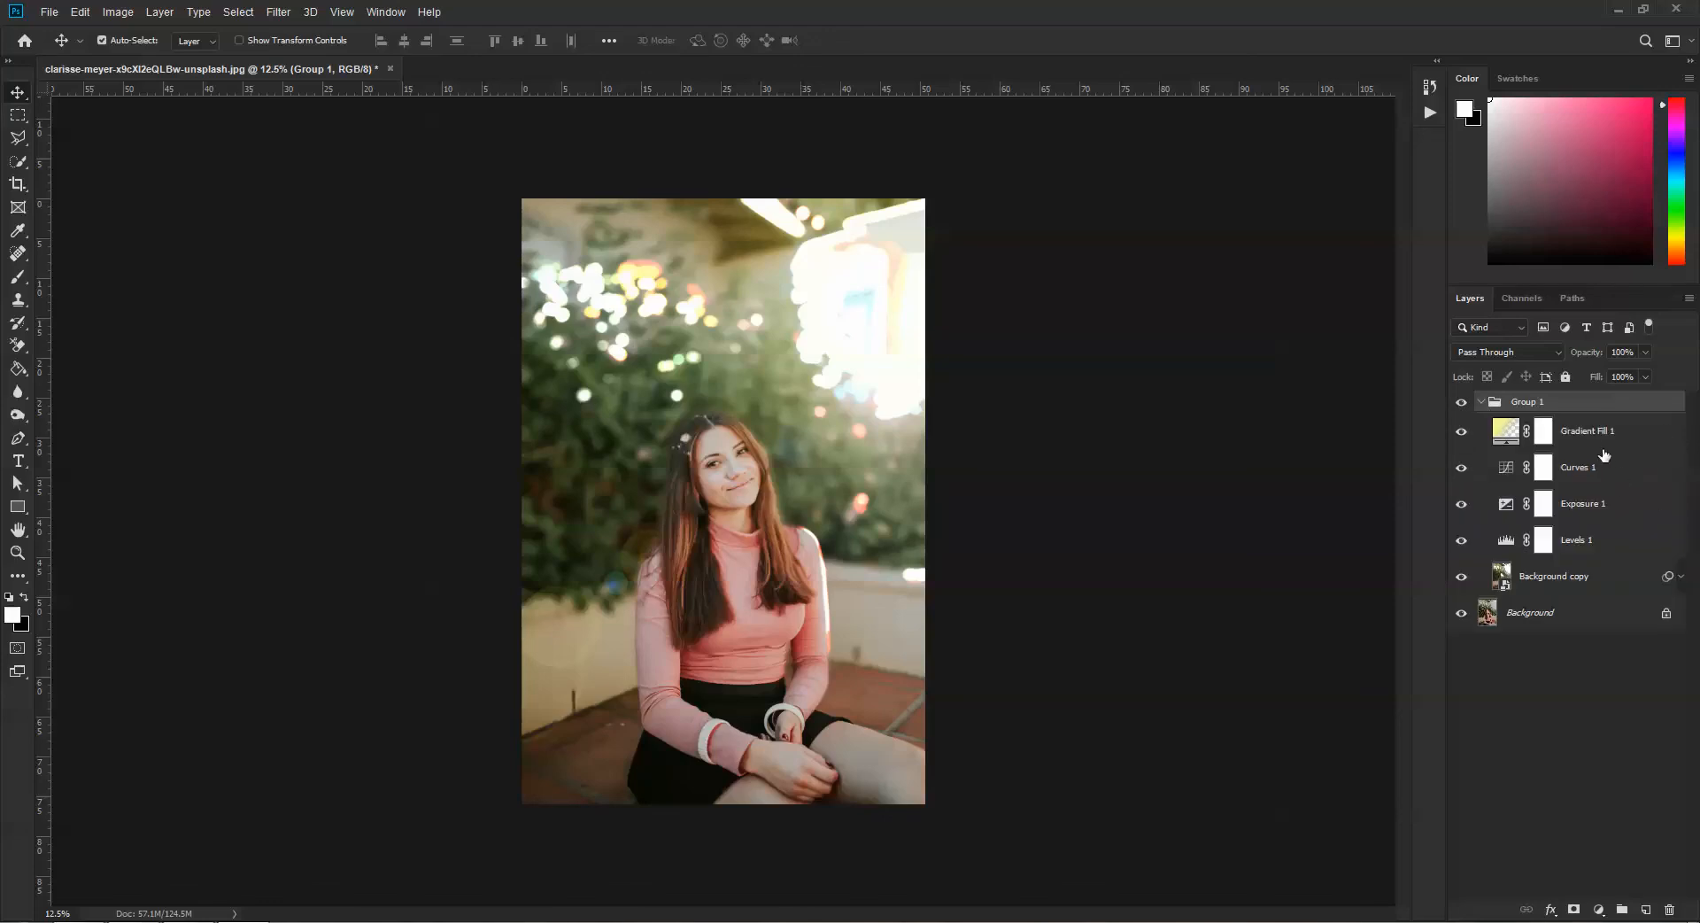
{"action": "left_click", "coordinate": [177, 13]}
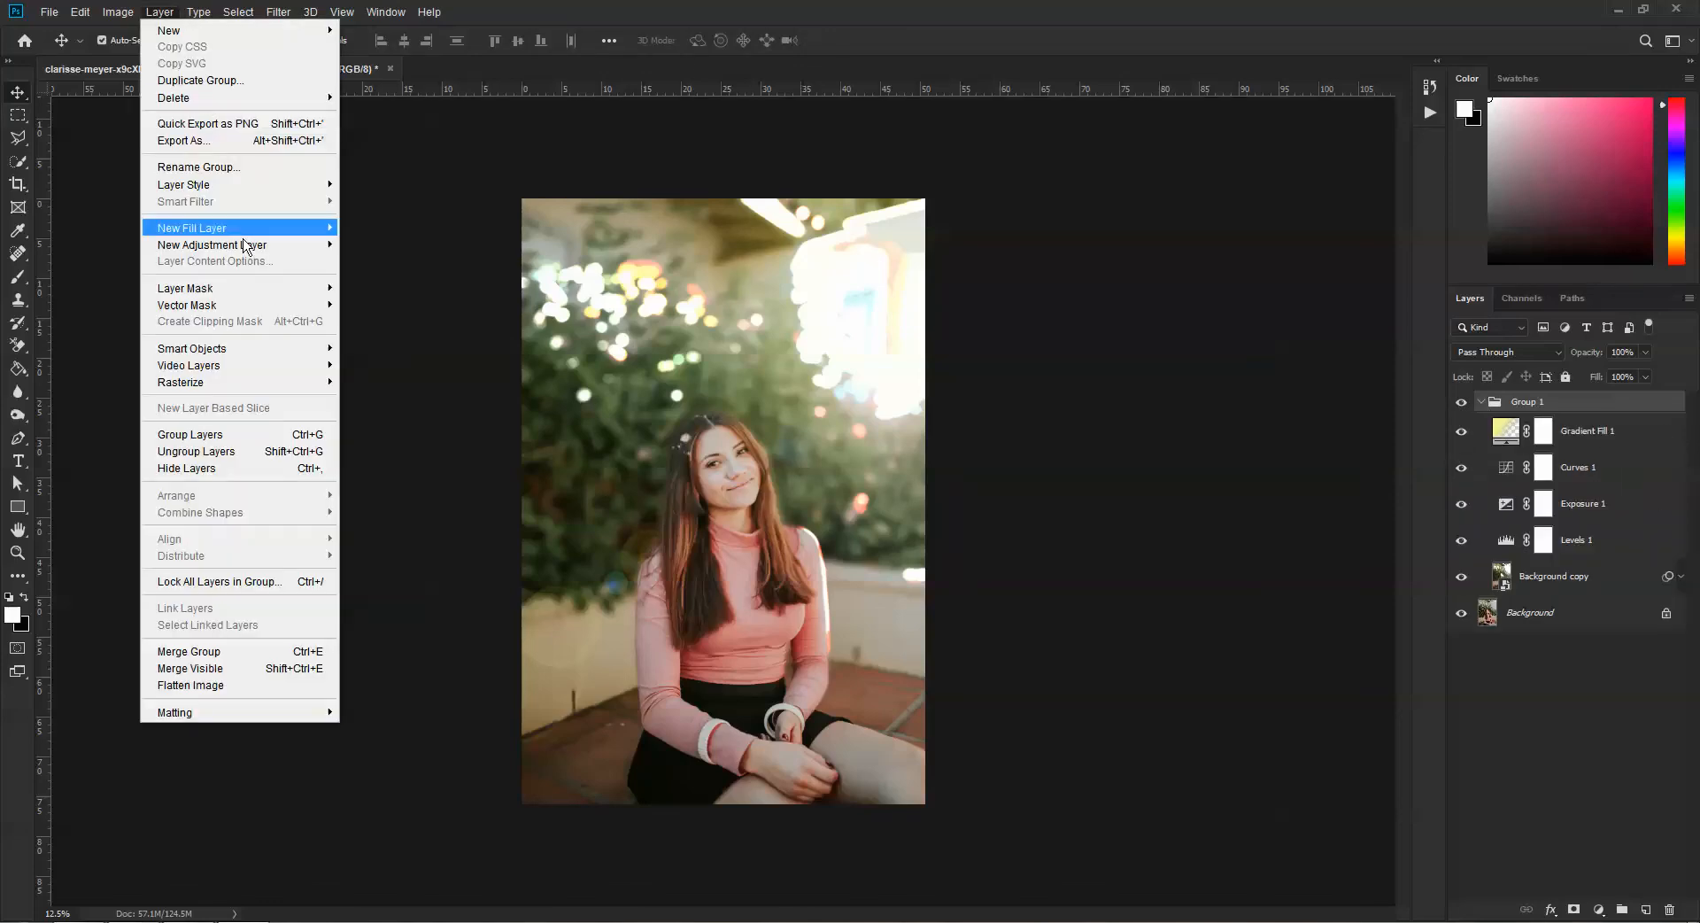
{"action": "mouse_move", "coordinate": [243, 250]}
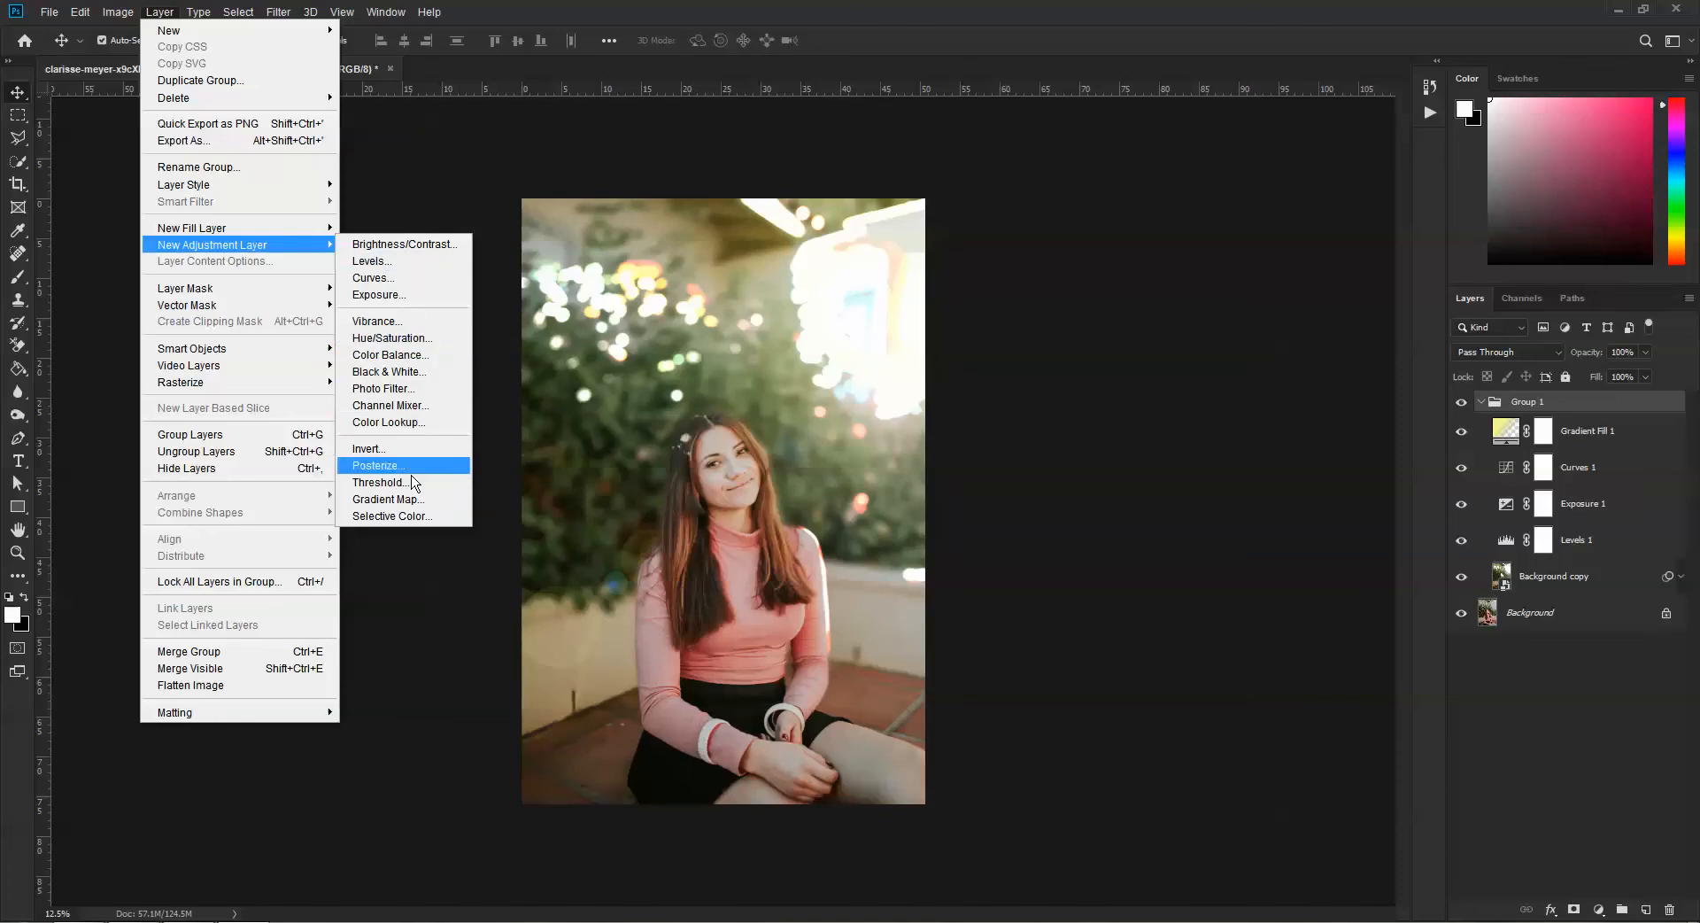
{"action": "key", "text": "Escape"}
{"action": "left_click", "coordinate": [1480, 403]}
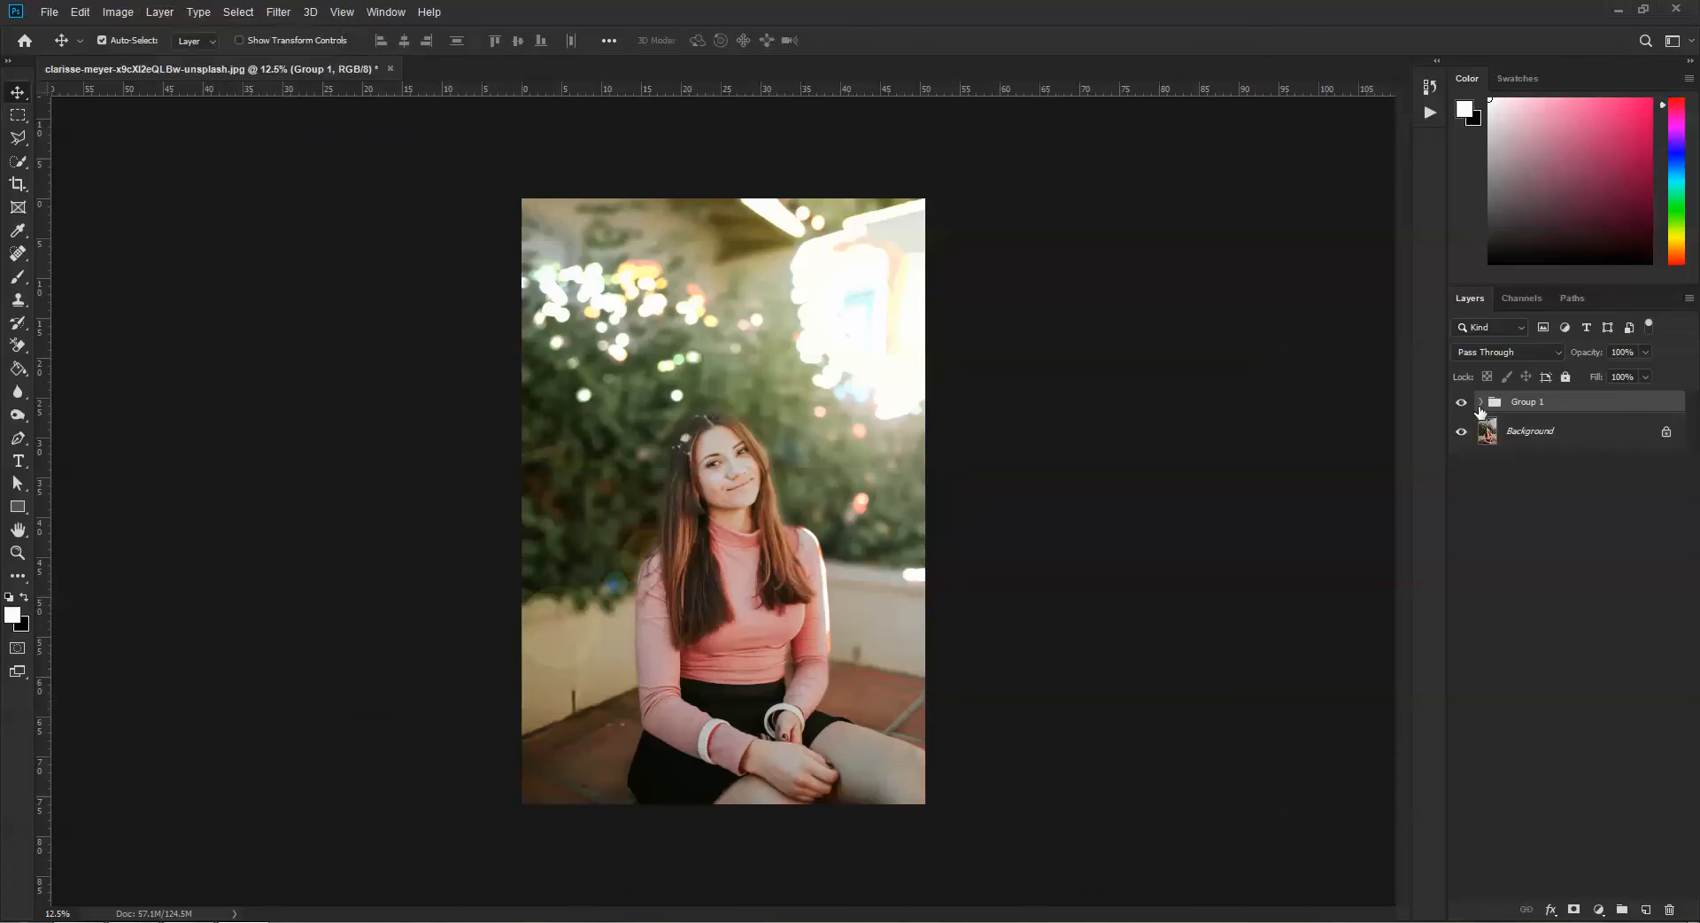
Step: Compare the portrait with and without Group 1 once more and examine the finished image up close
{"action": "left_click", "coordinate": [1461, 403]}
{"action": "left_click", "coordinate": [1461, 403]}
{"action": "left_click", "coordinate": [1461, 403]}
{"action": "left_click", "coordinate": [1461, 403]}
{"action": "key", "text": "ctrl+plus"}
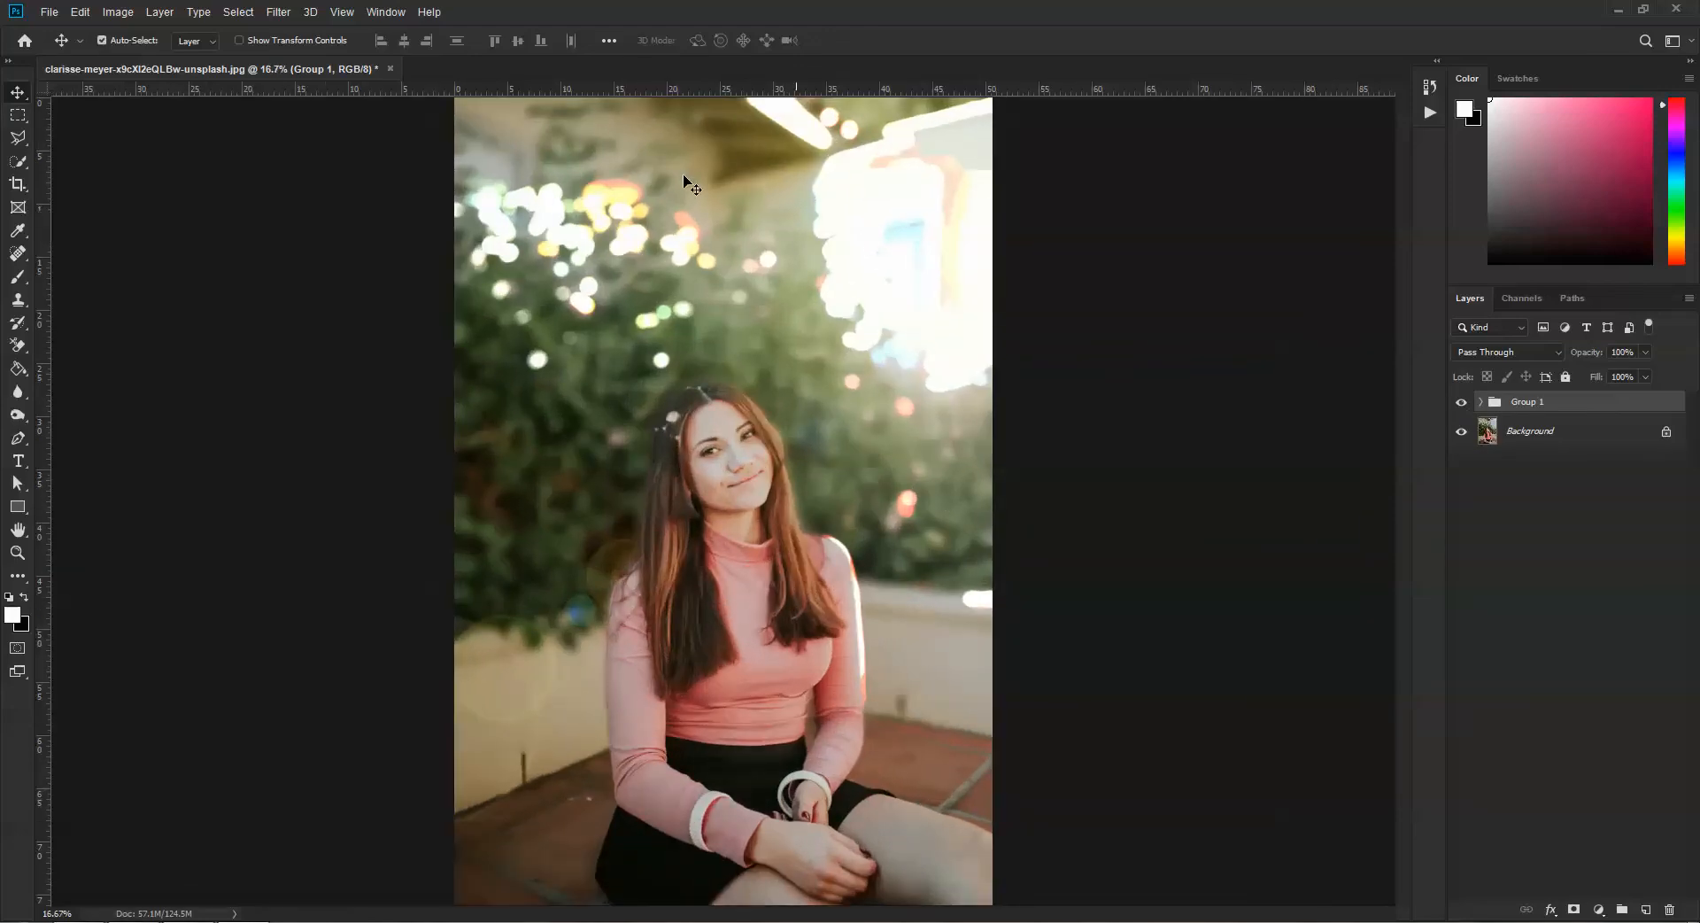